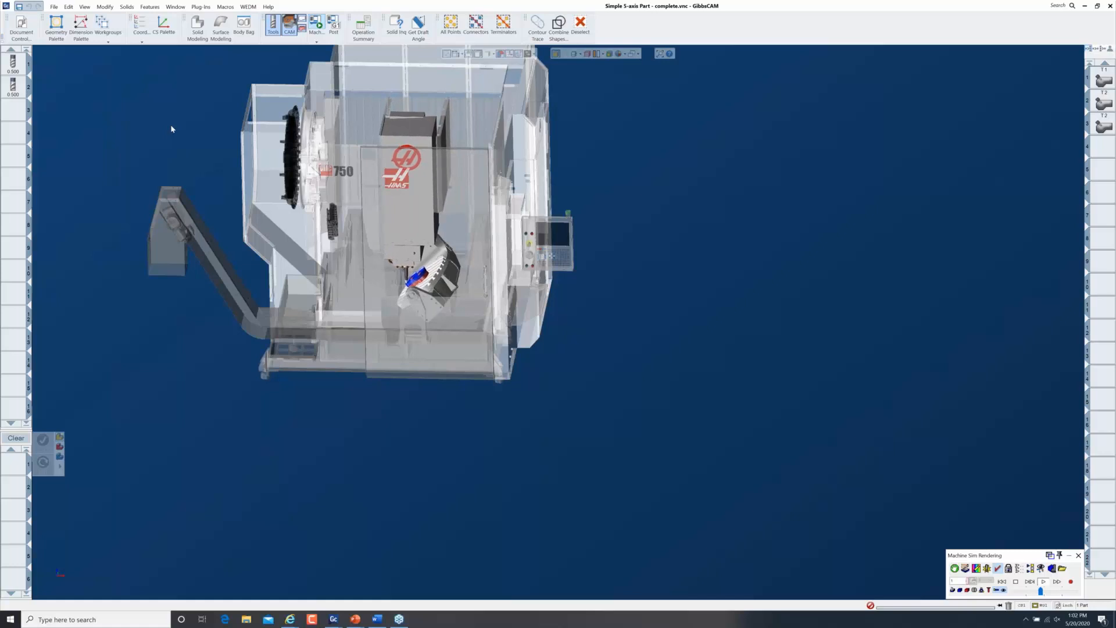
left_click_drag(174, 129, 522, 385)
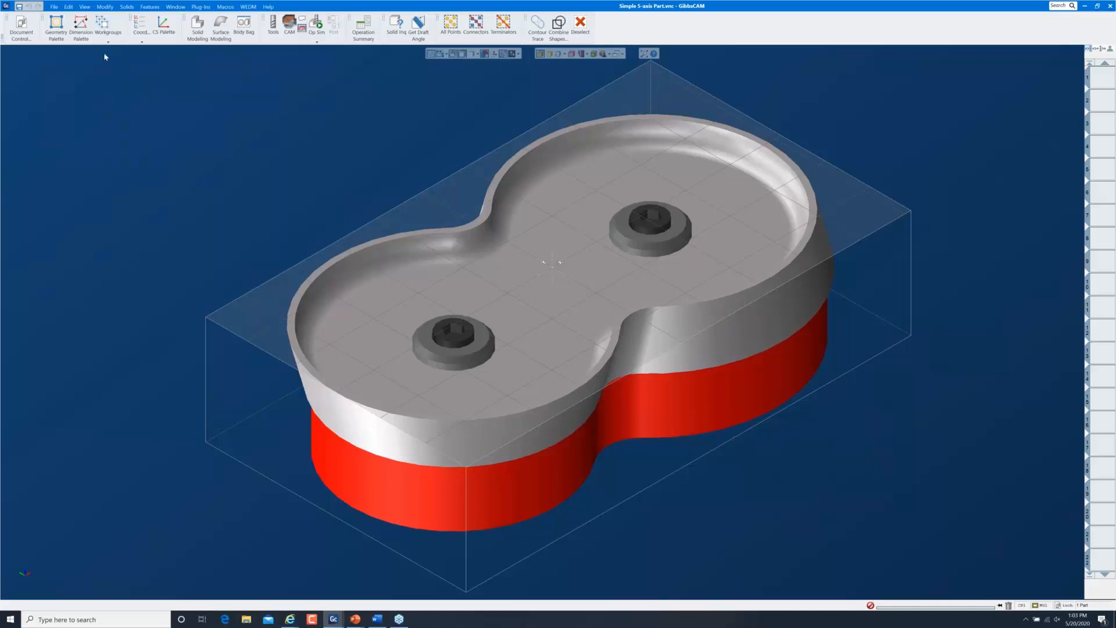
Activate the YZ plane coordinate system and select the curved inner wall face of the part's rear lobe
left_click(141, 26)
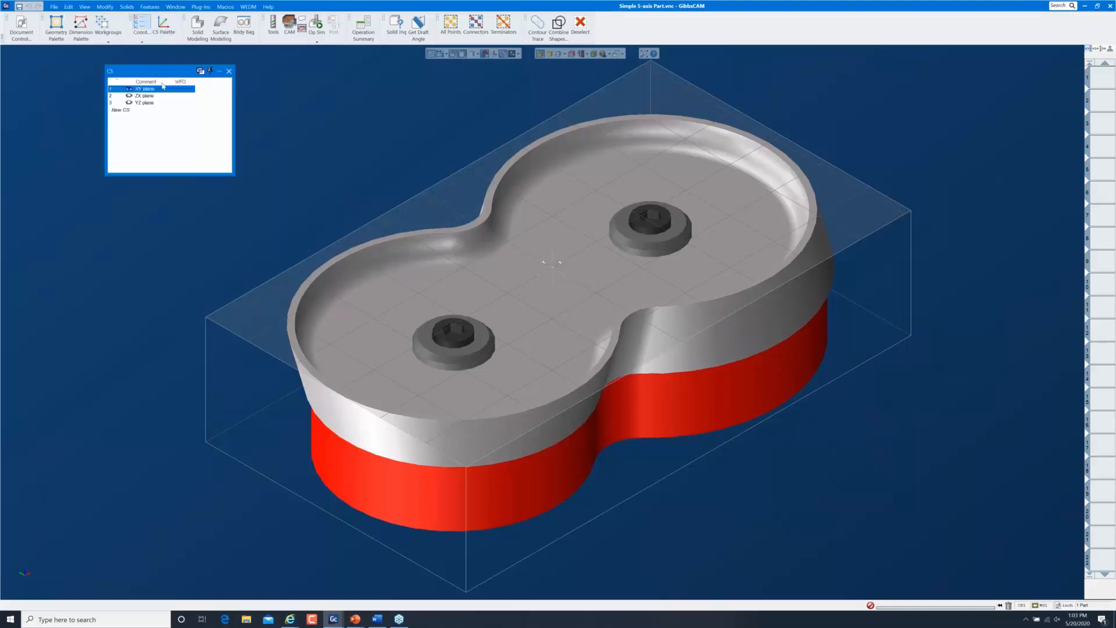
left_click(148, 103)
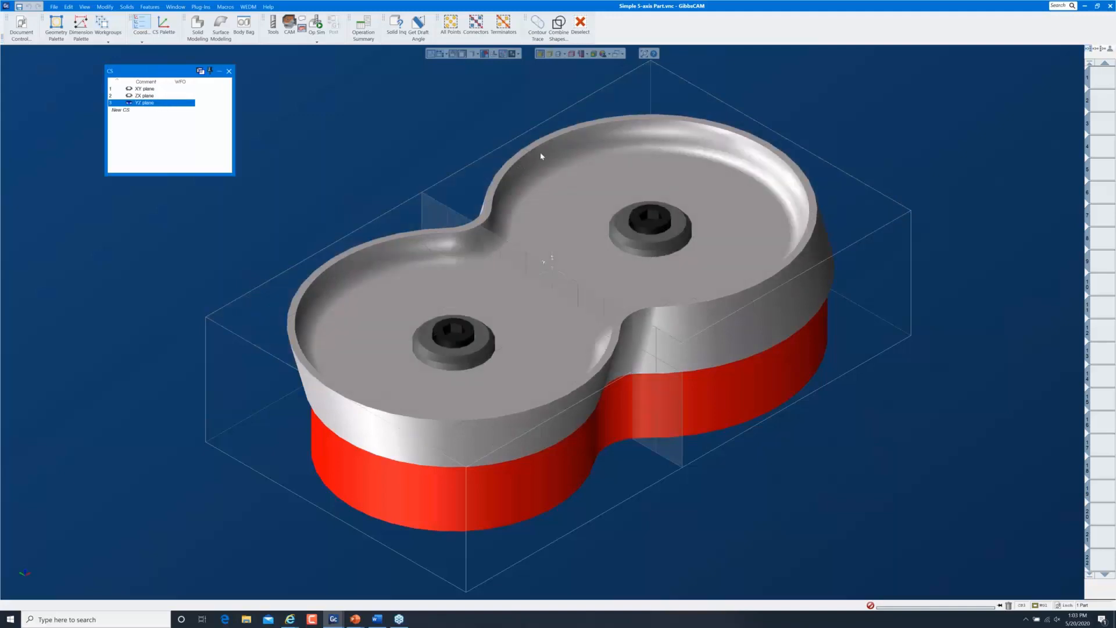
left_click(563, 143)
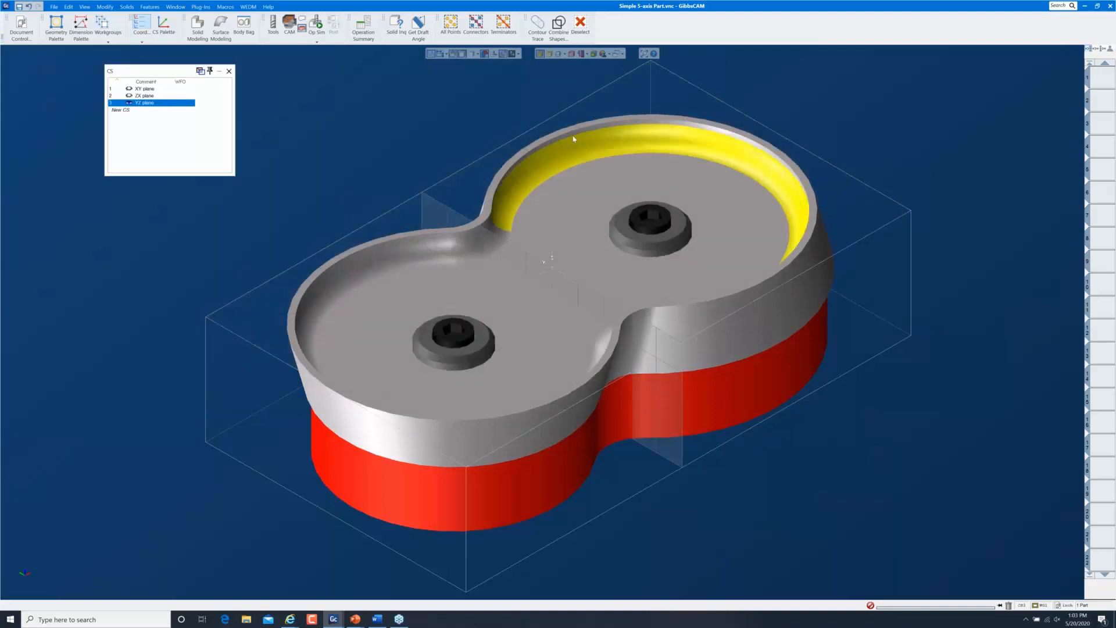
left_click(580, 131)
left_click(580, 139)
Examine the part's cross-section with the profiler in Slice Plane mode on the YZ plane
left_click(559, 54)
left_click(553, 56)
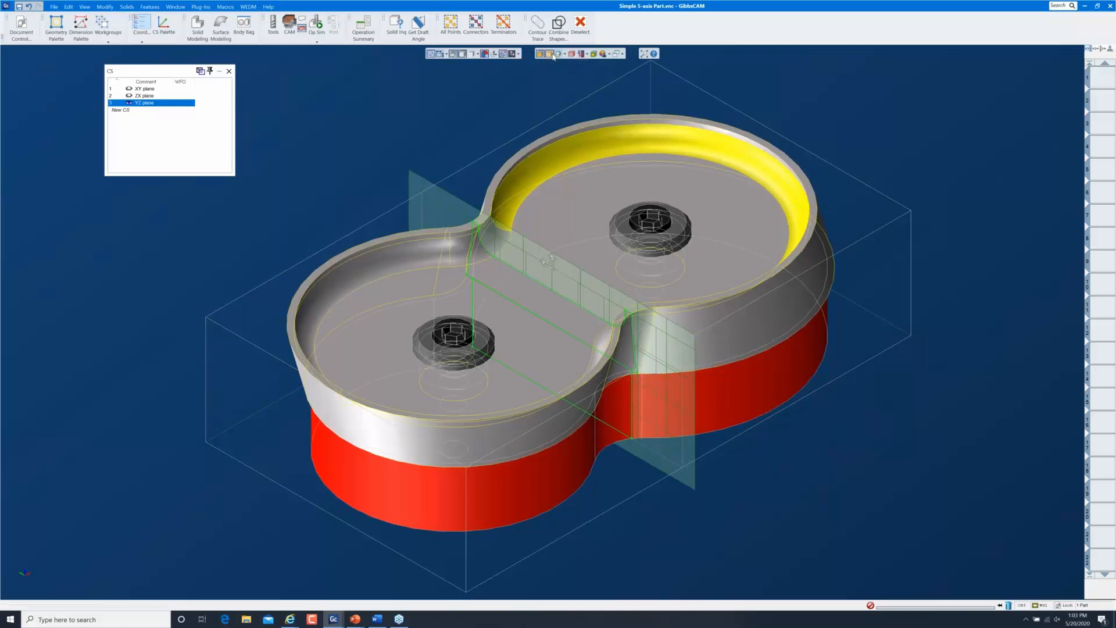
left_click(558, 55)
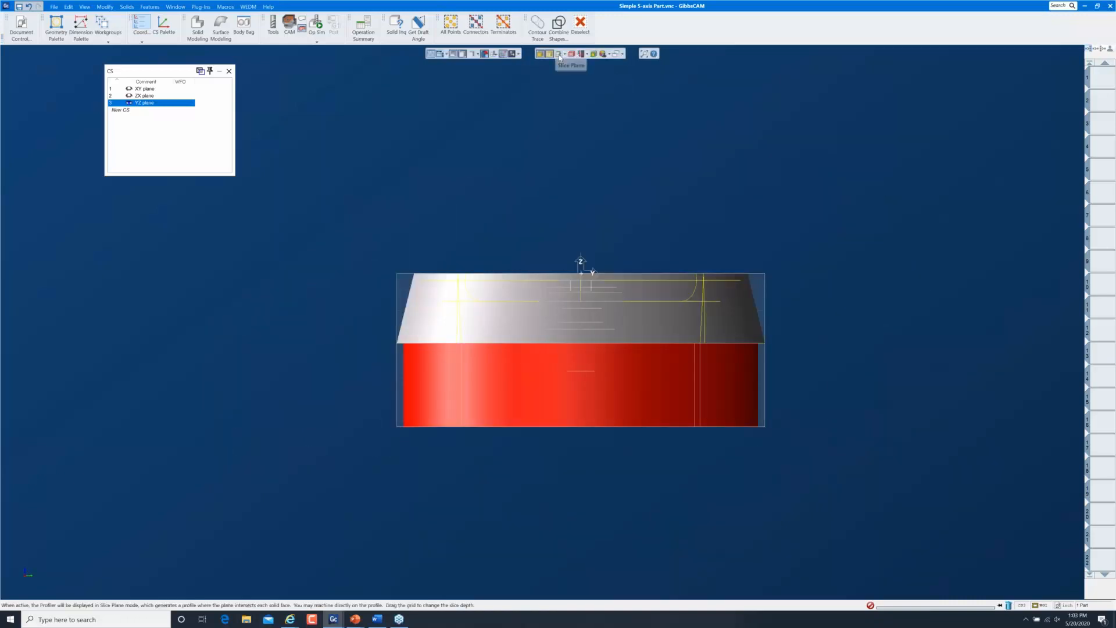
left_click(559, 55)
left_click_drag(601, 225, 771, 392)
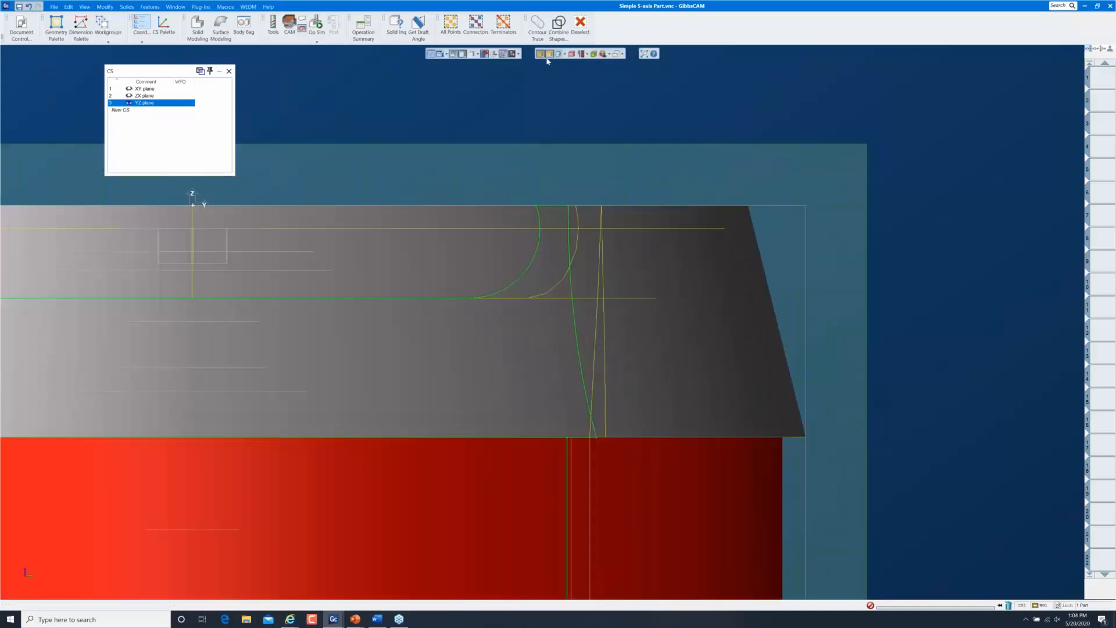
left_click(548, 54)
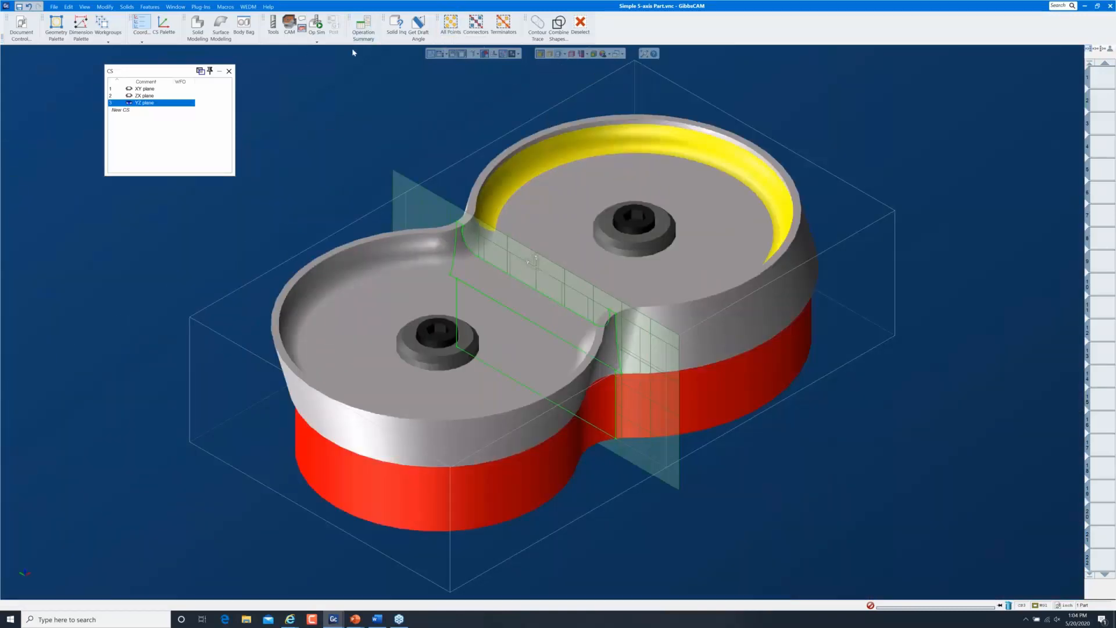
Measure the minimum curvature radius of the selected inner wall face with Solid Inquiry
left_click(396, 24)
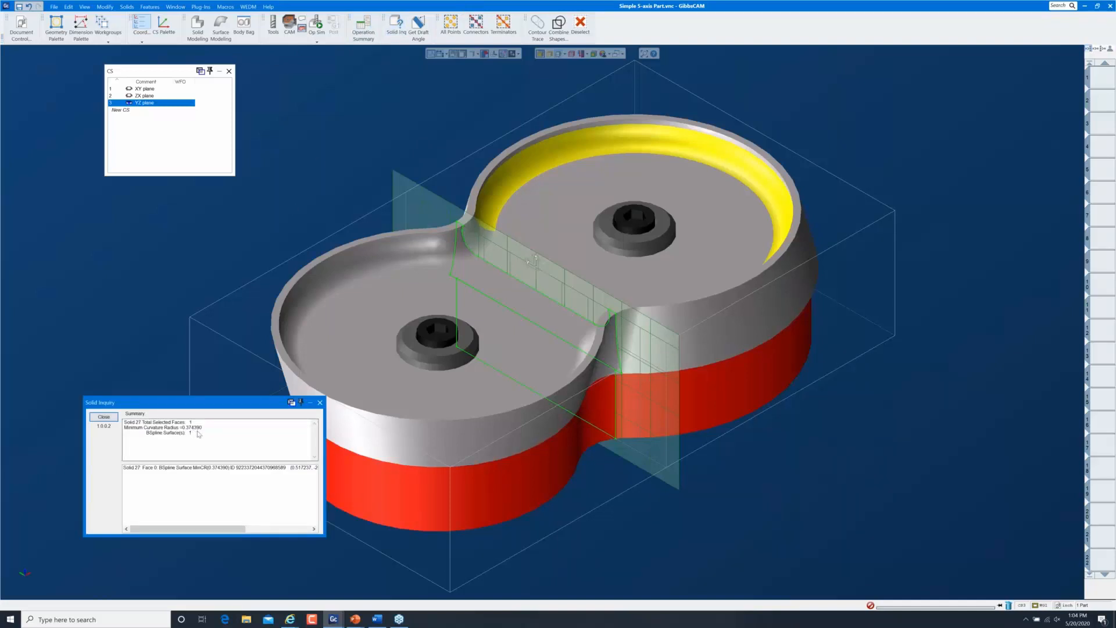
left_click(320, 402)
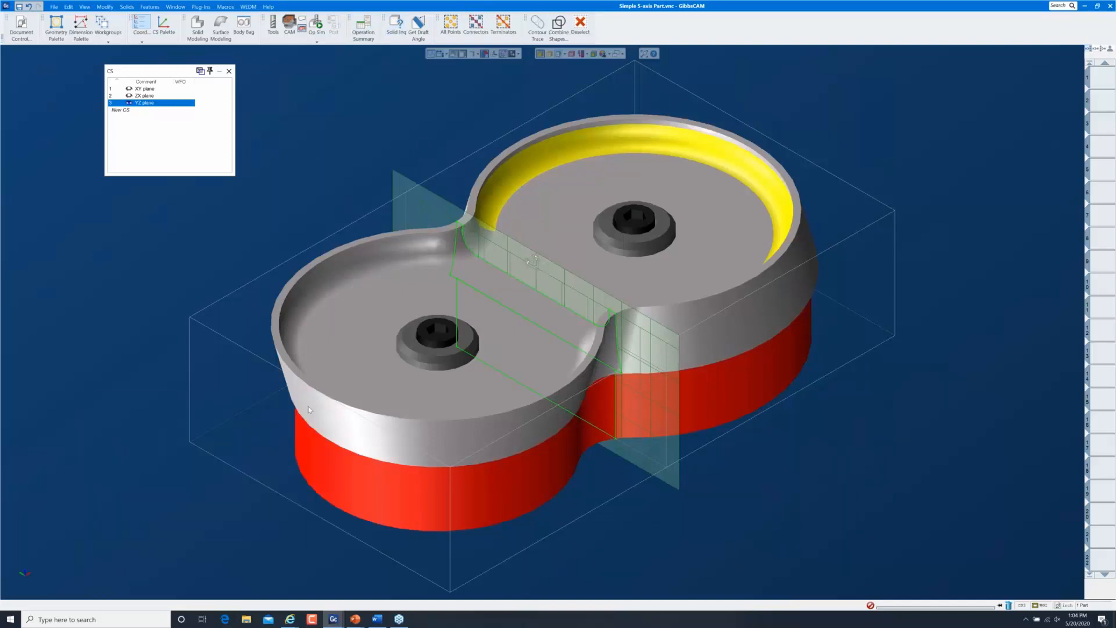
Reactivate the XY plane coordinate system, close the coordinate system list and hide the slice profile
left_click(155, 88)
left_click(228, 71)
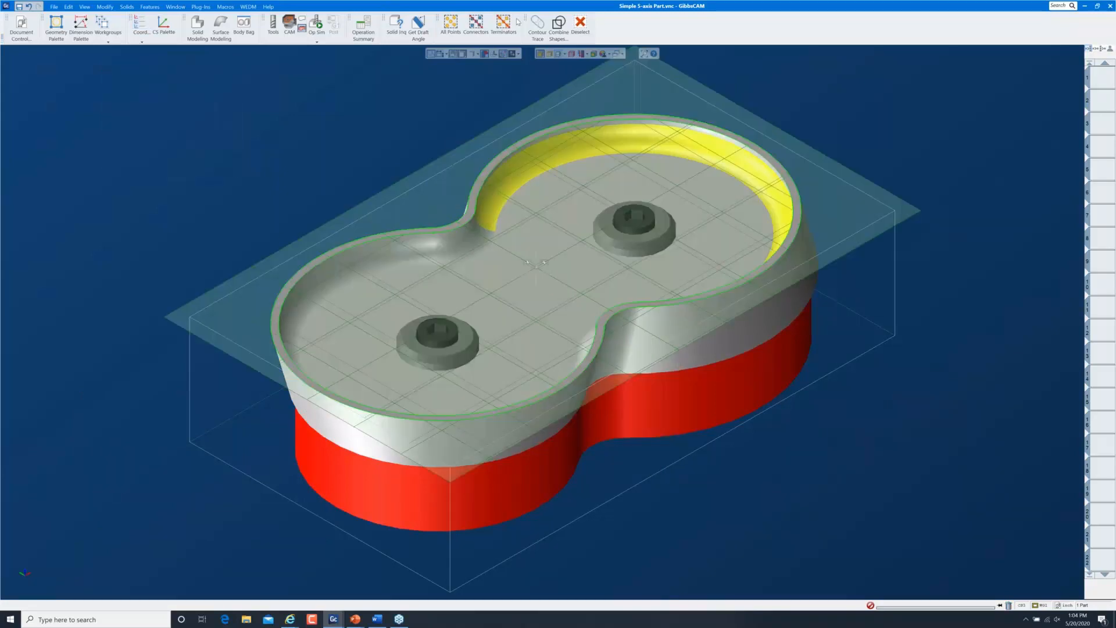
left_click(558, 56)
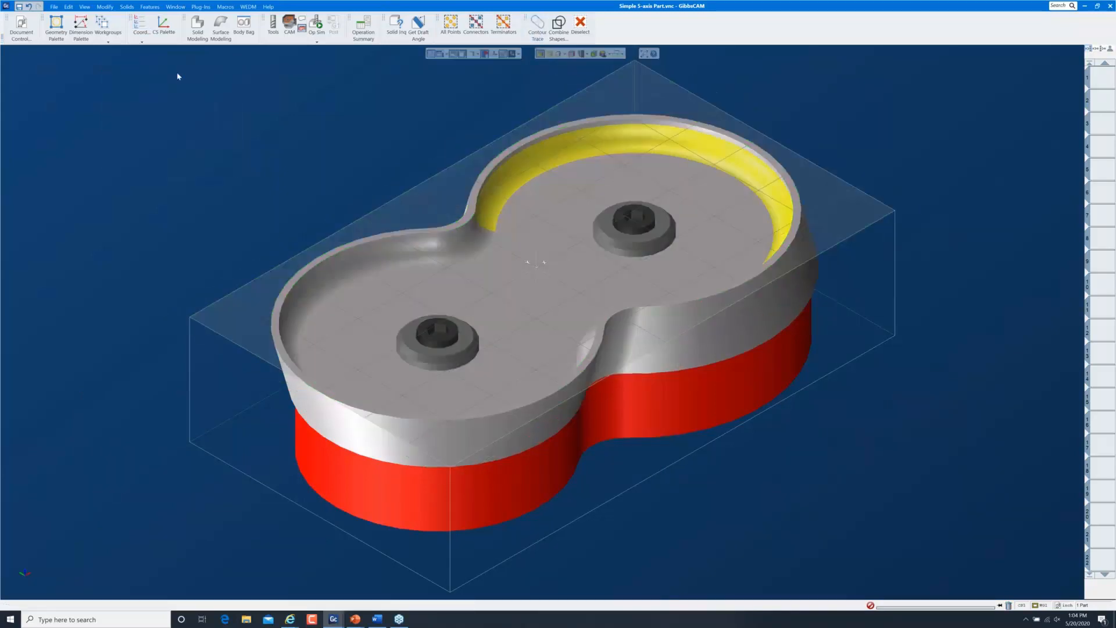
Clear the process list and create a 5-Axis milling process with the existing 0.5 tool
left_click(290, 24)
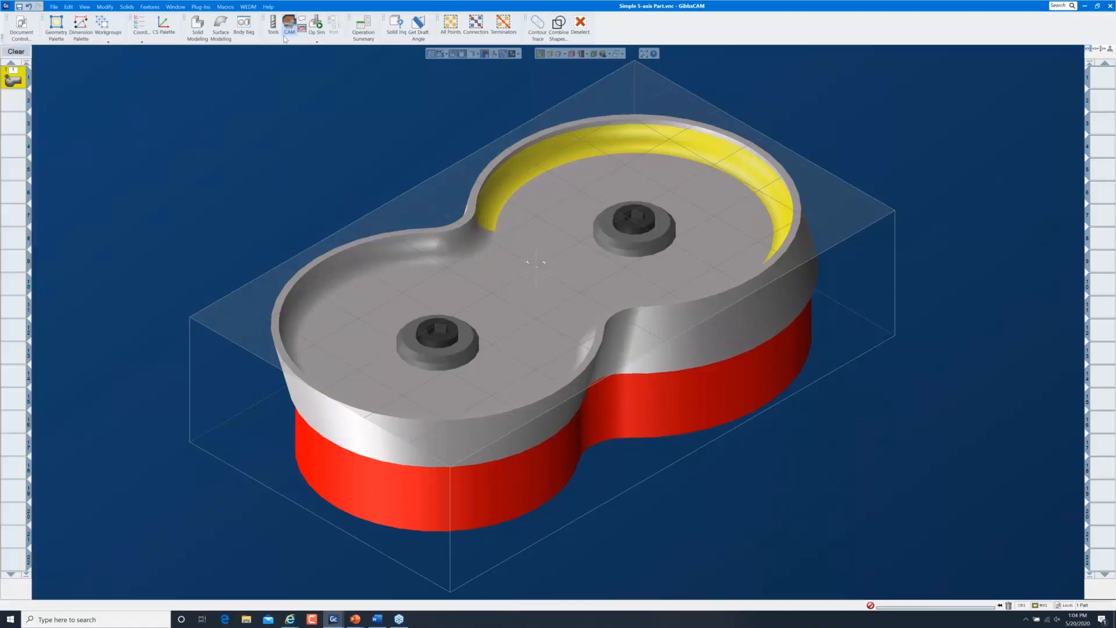
left_click(16, 52)
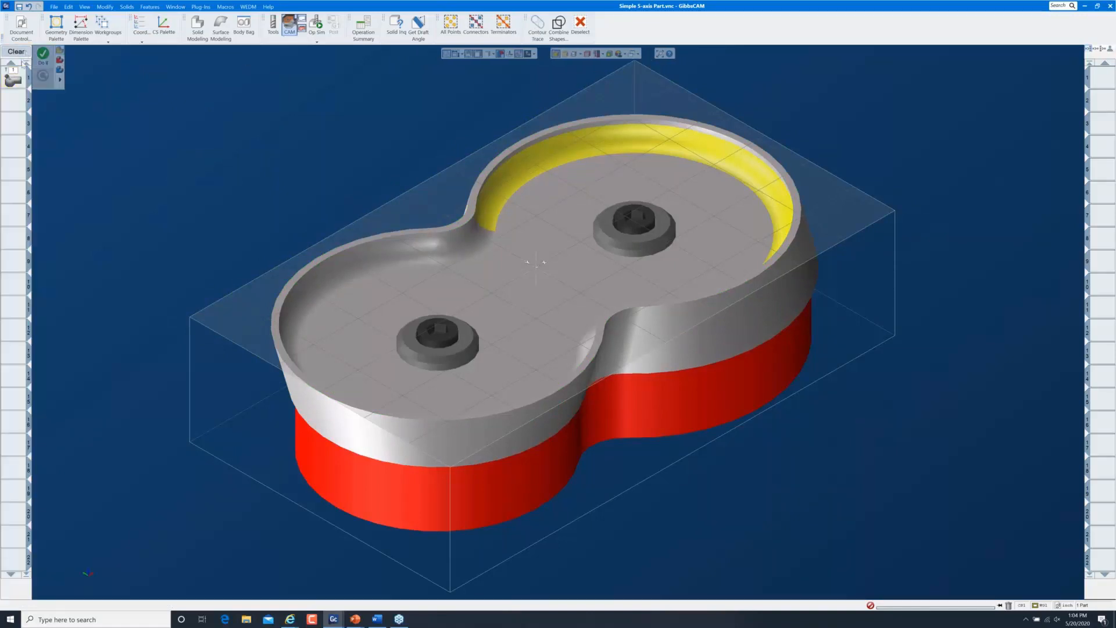
double_click(17, 77)
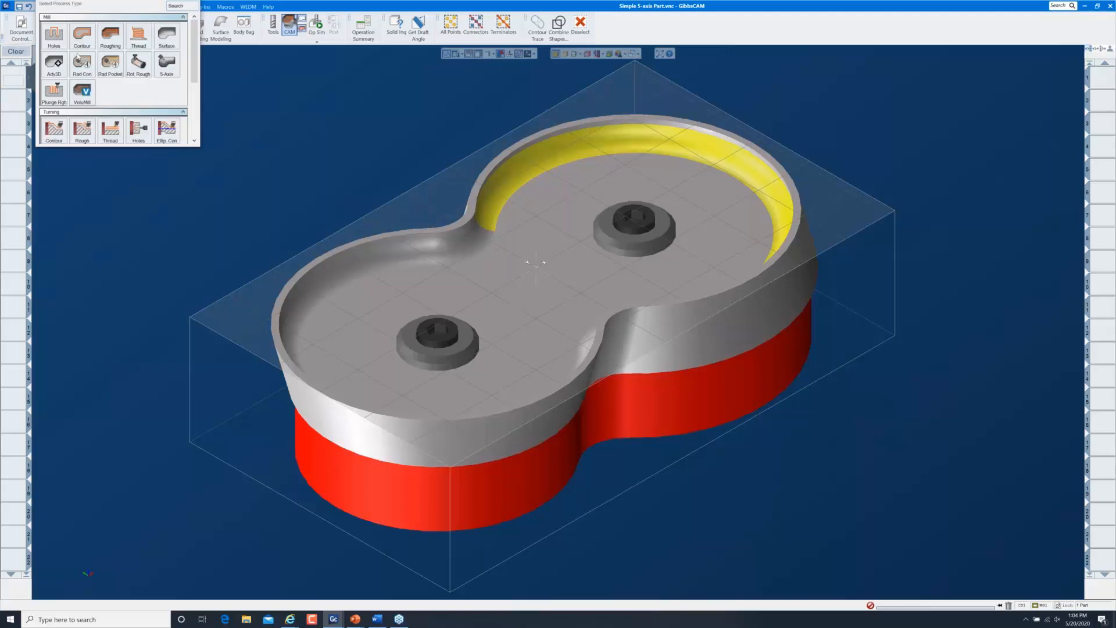
left_click(167, 64)
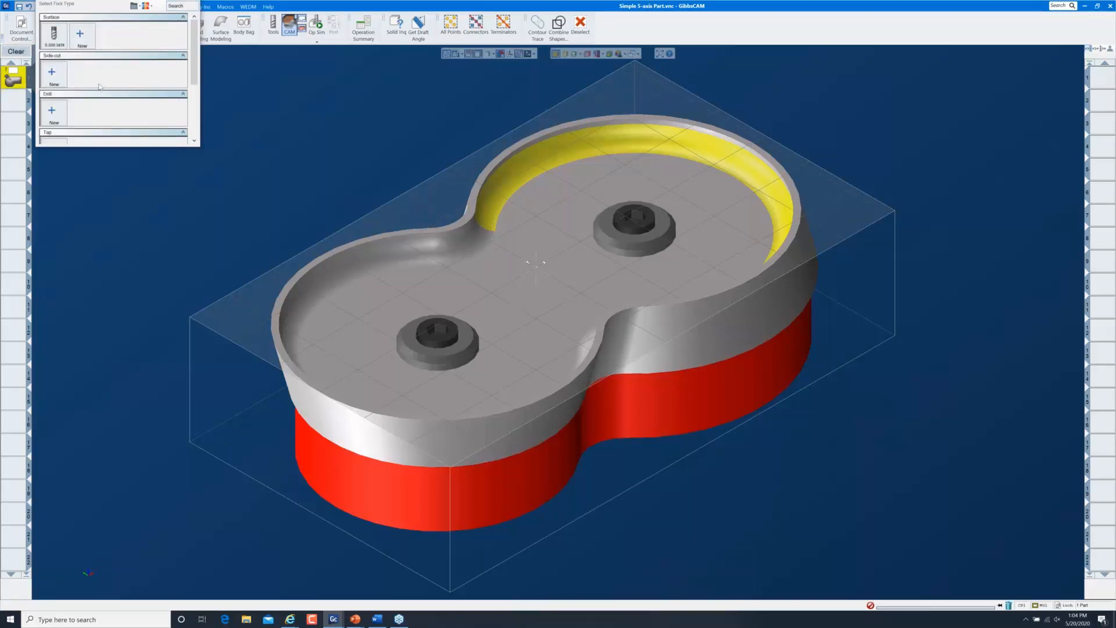
left_click(56, 38)
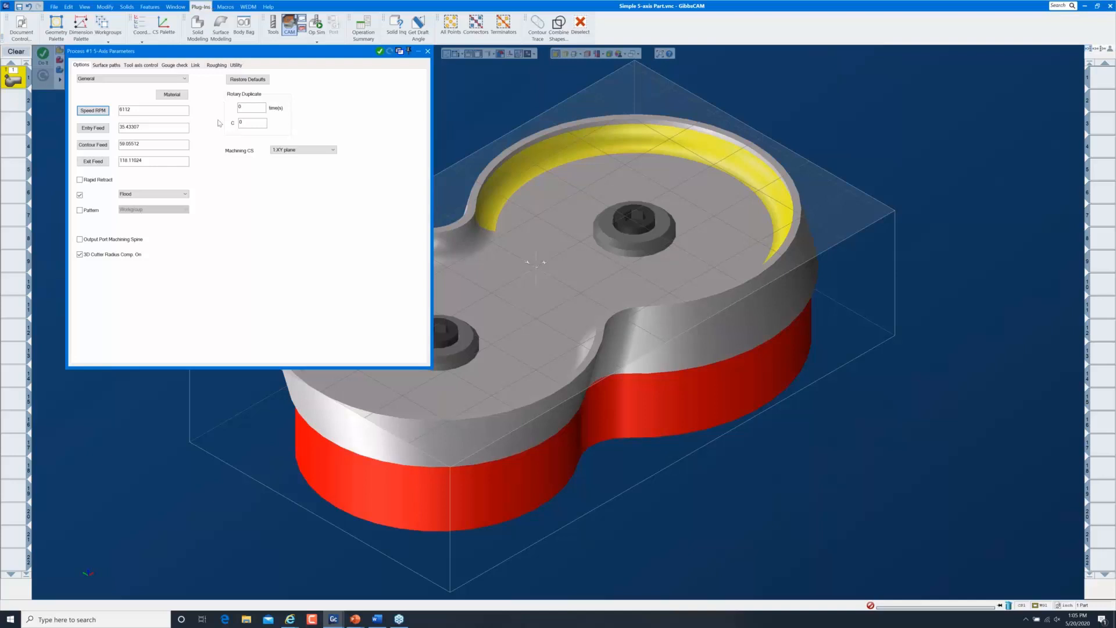
Turn off 3D Cutter Radius Comp for the 5-axis process
left_click(213, 7)
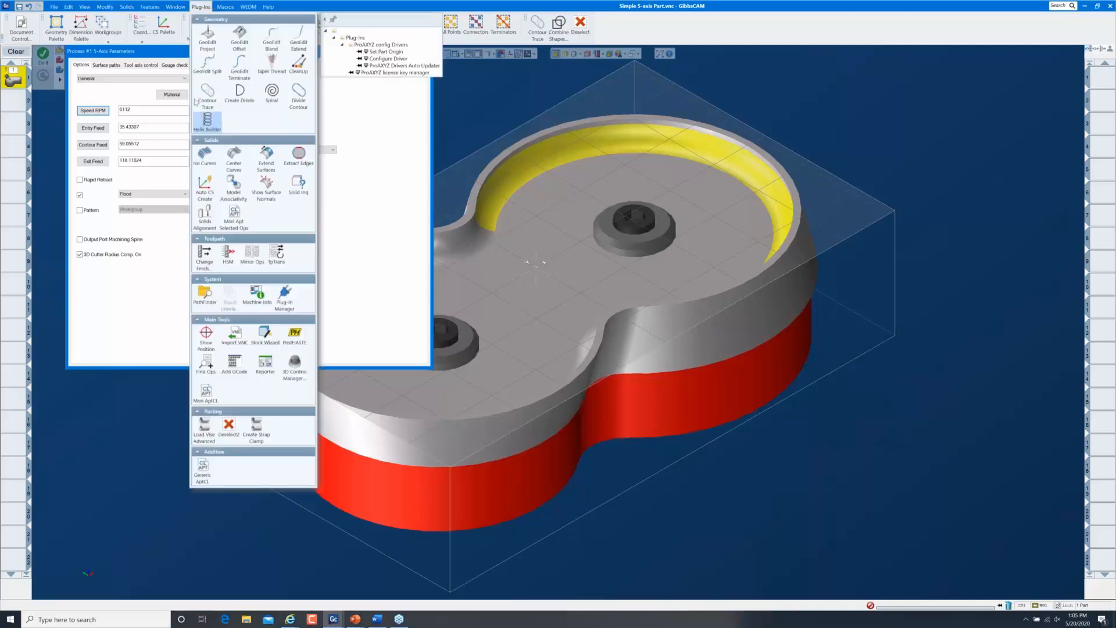
left_click(351, 171)
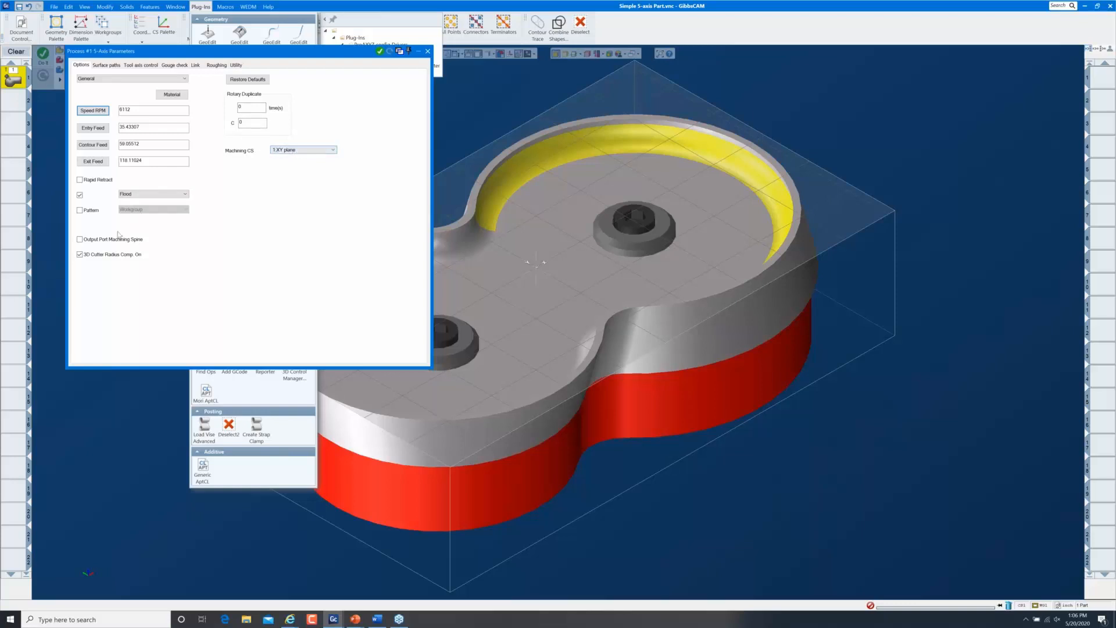
left_click(93, 256)
Try the Projection process type, accepting the parameter reset, and examine its projection and link settings
left_click(172, 79)
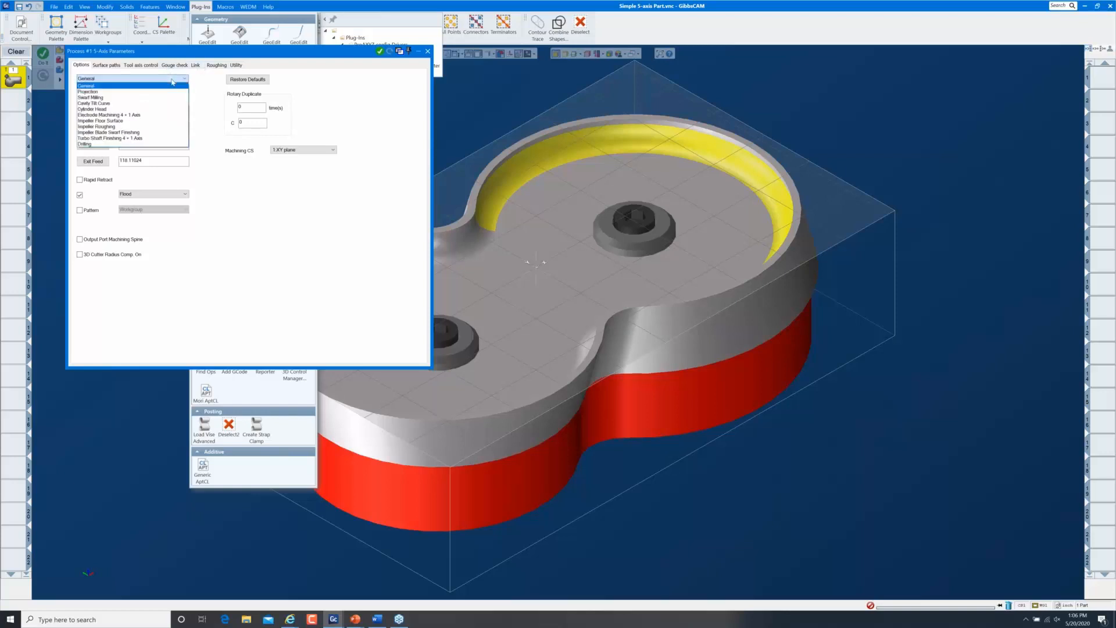
left_click(95, 92)
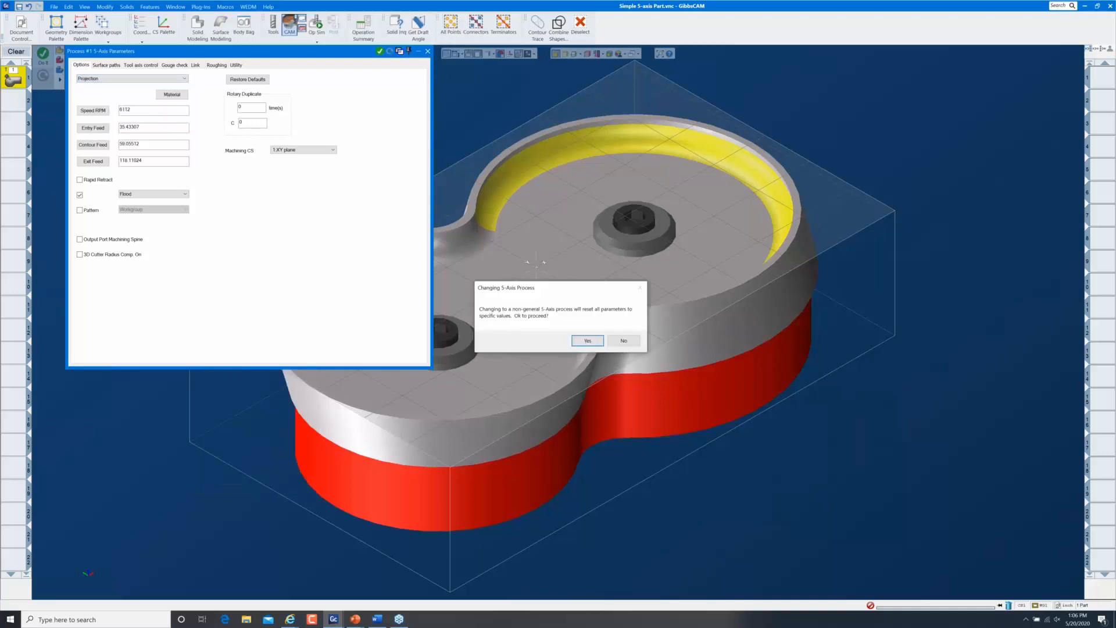
left_click(586, 341)
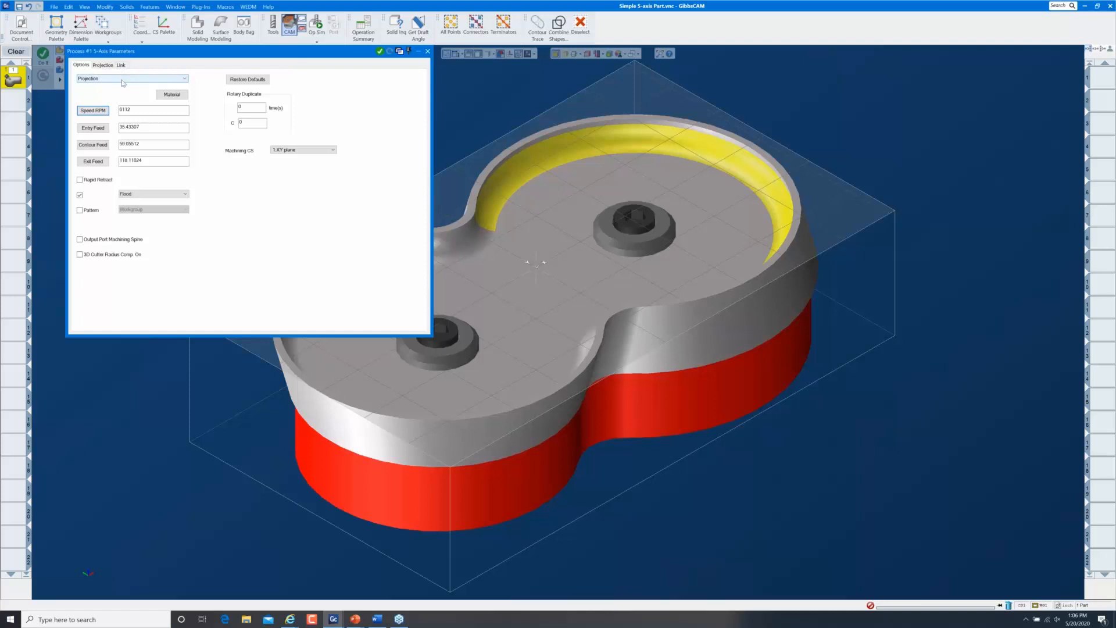
left_click(104, 65)
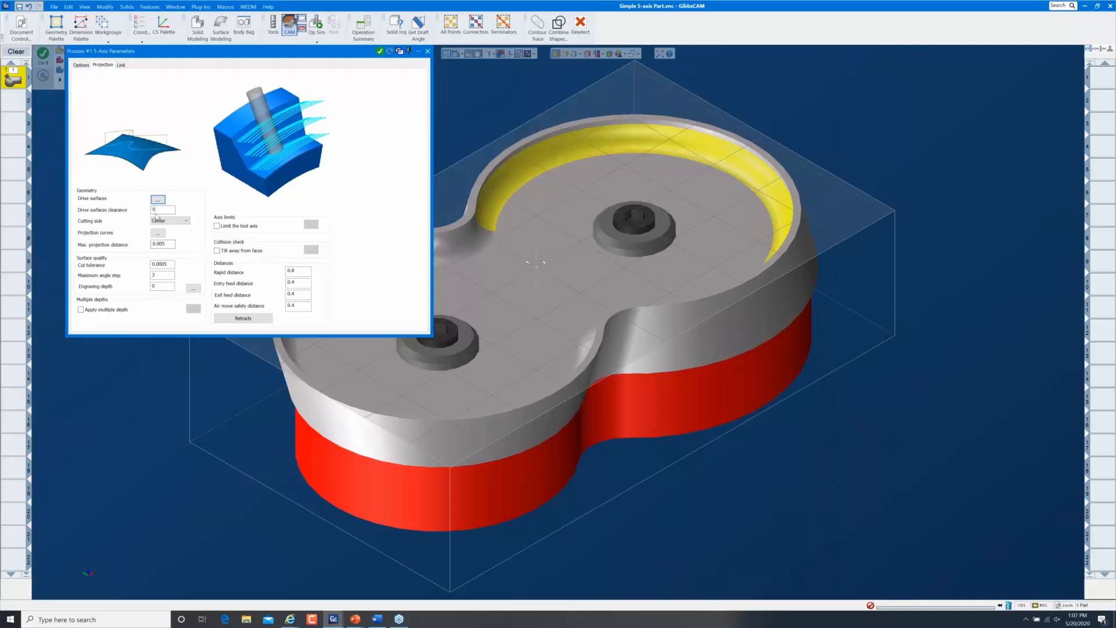
left_click(122, 65)
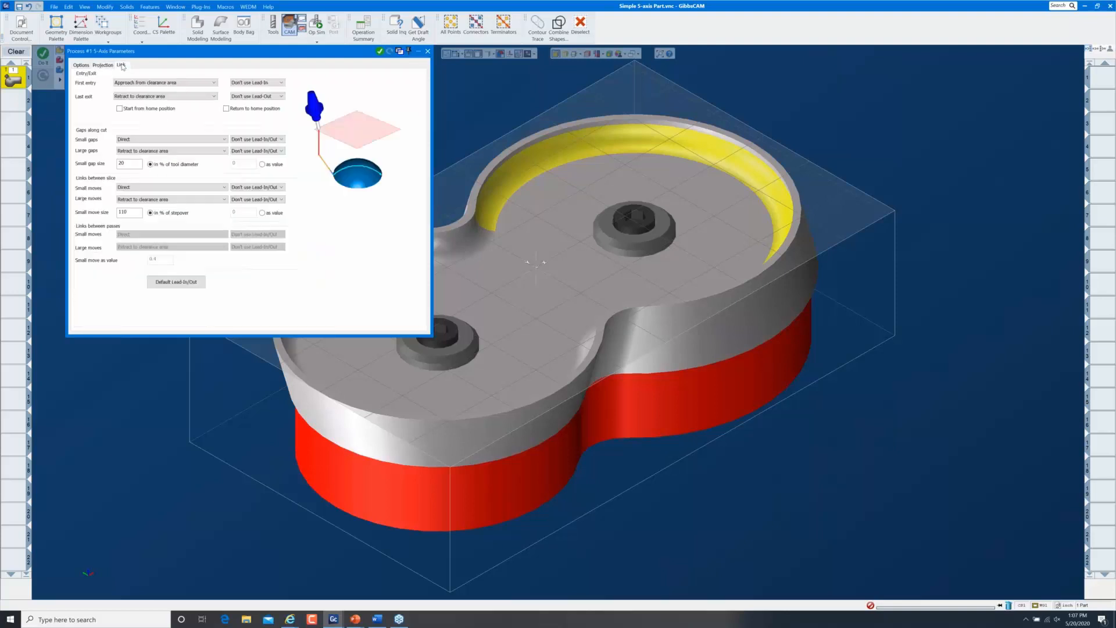
left_click(82, 65)
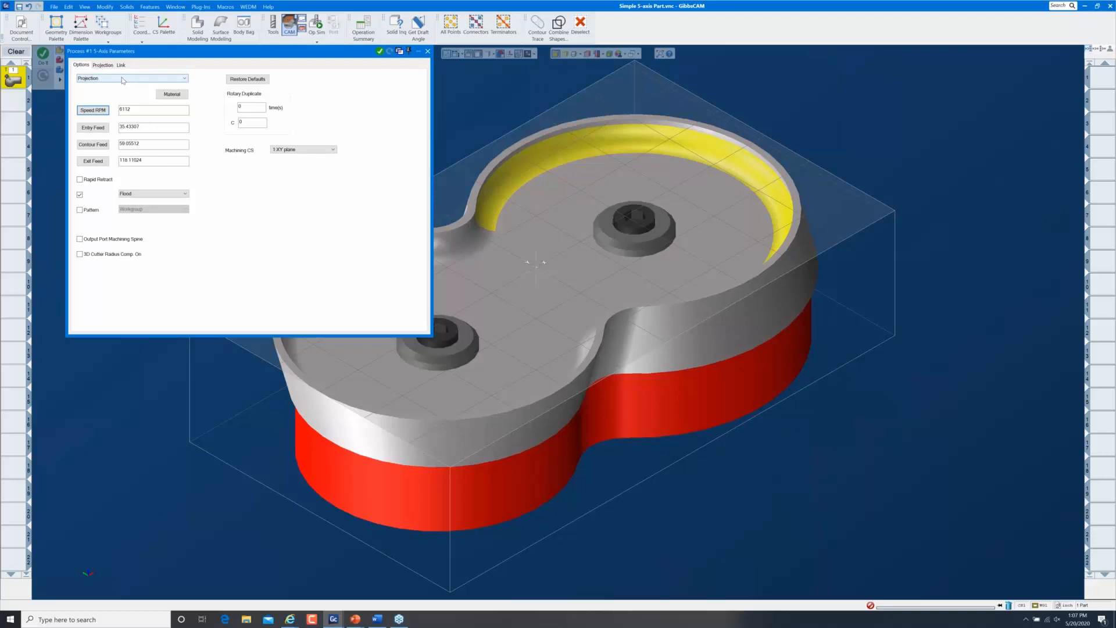
Set the 5-axis process type back to General and restore its default parameters
left_click(122, 79)
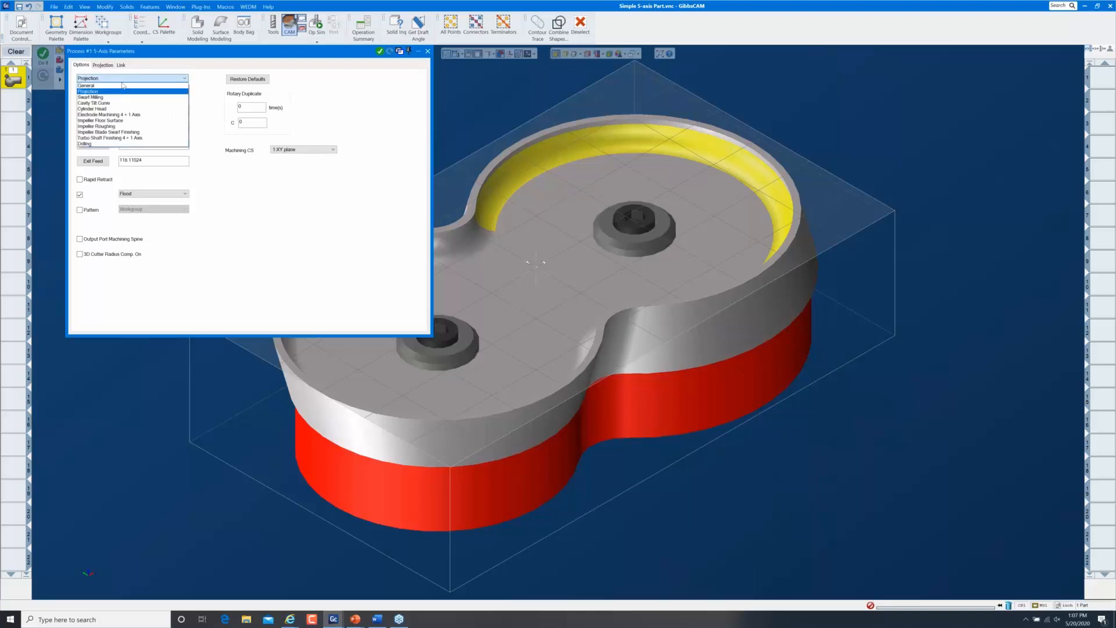
left_click(122, 85)
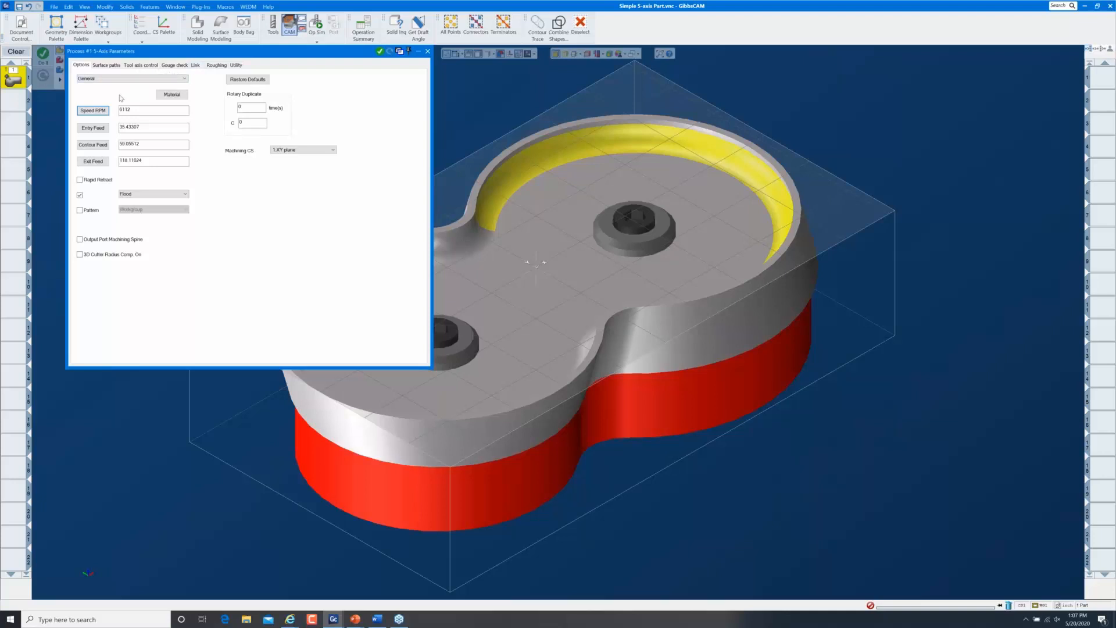
left_click(260, 81)
Try Multiaxis machining as the calculation basis for the surface paths, and return it to Surfaces
left_click(117, 67)
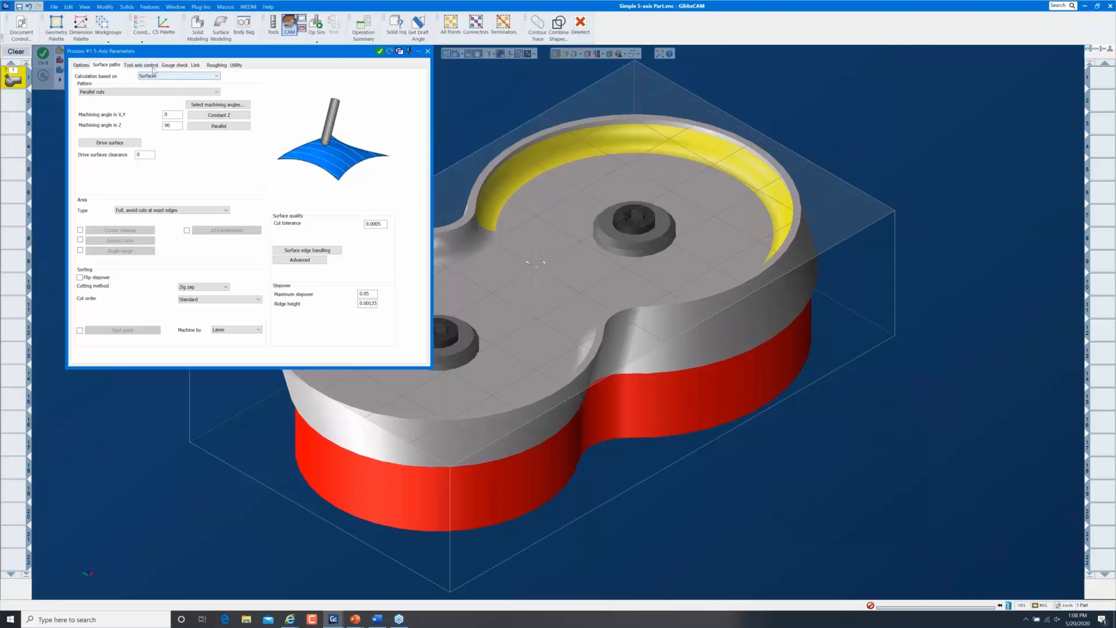
left_click(178, 76)
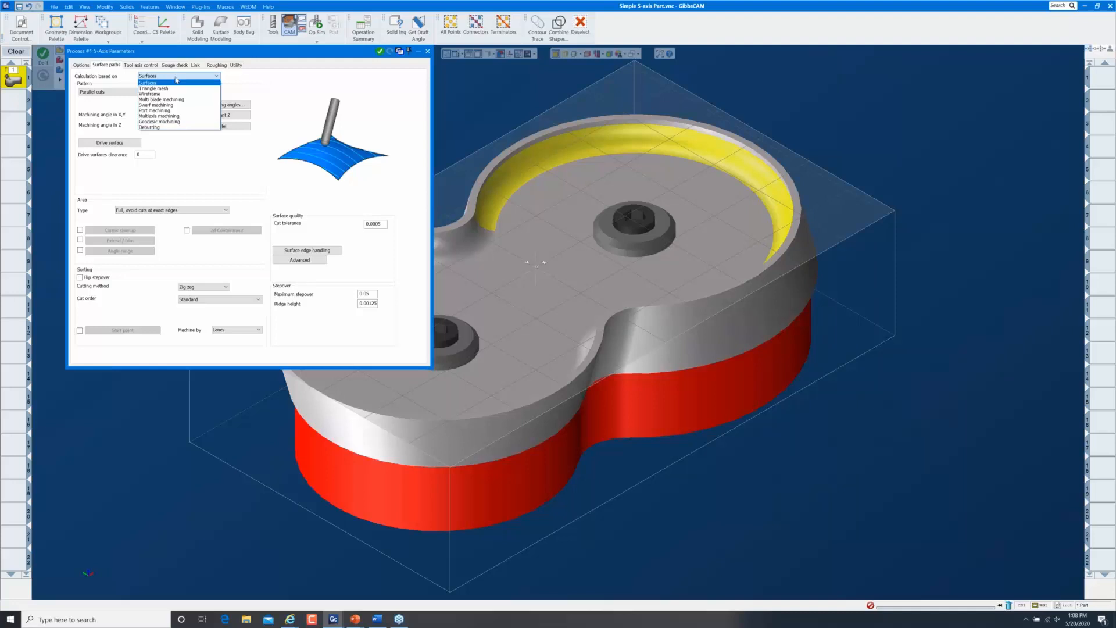
left_click(172, 121)
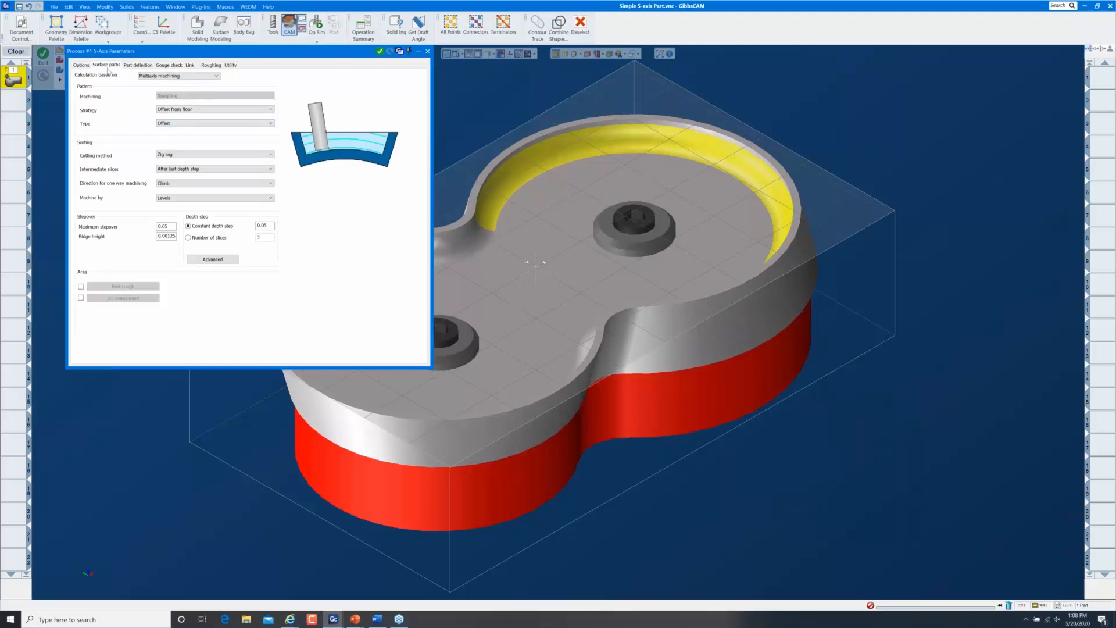
left_click(152, 76)
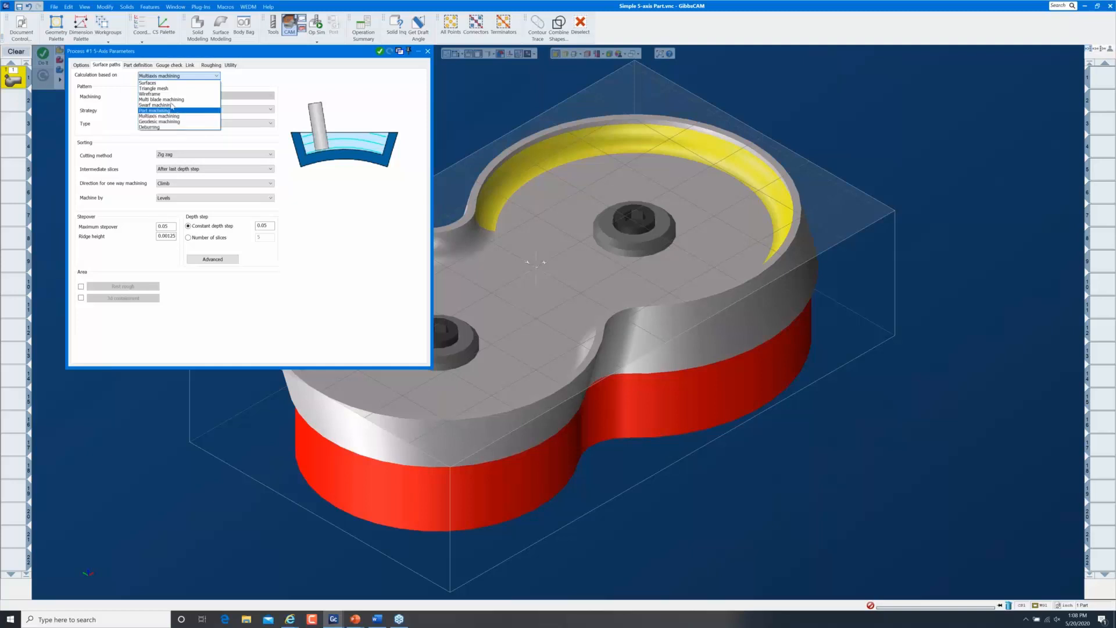
left_click(168, 83)
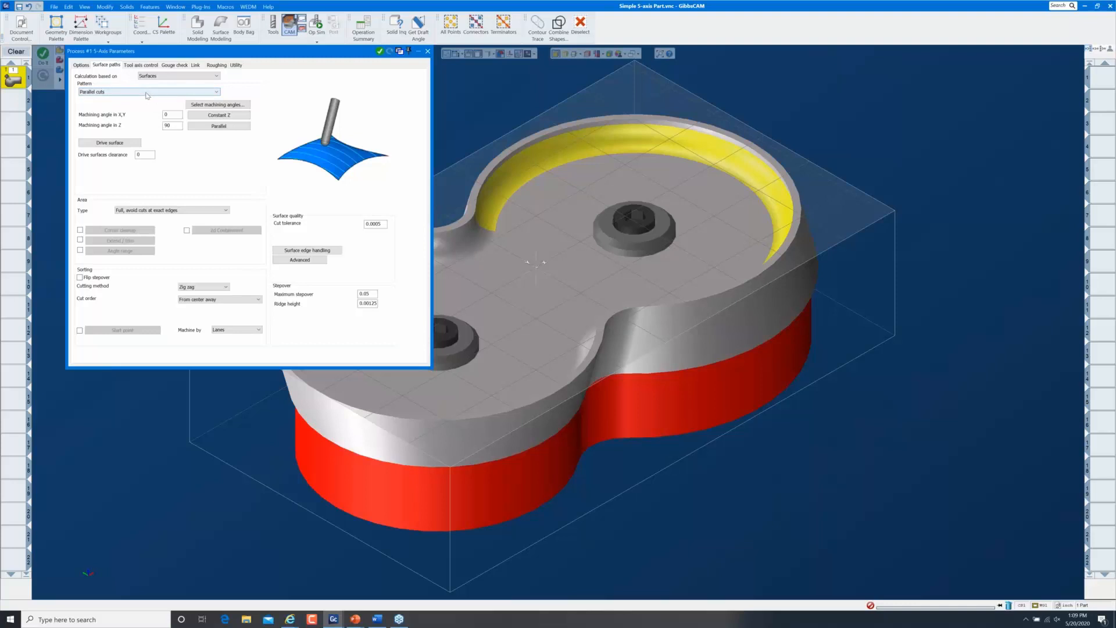
Try the Perpendicular to curve and Morph between 2 curves patterns, and set the surface path pattern to Morph between 2 surfaces
left_click(146, 93)
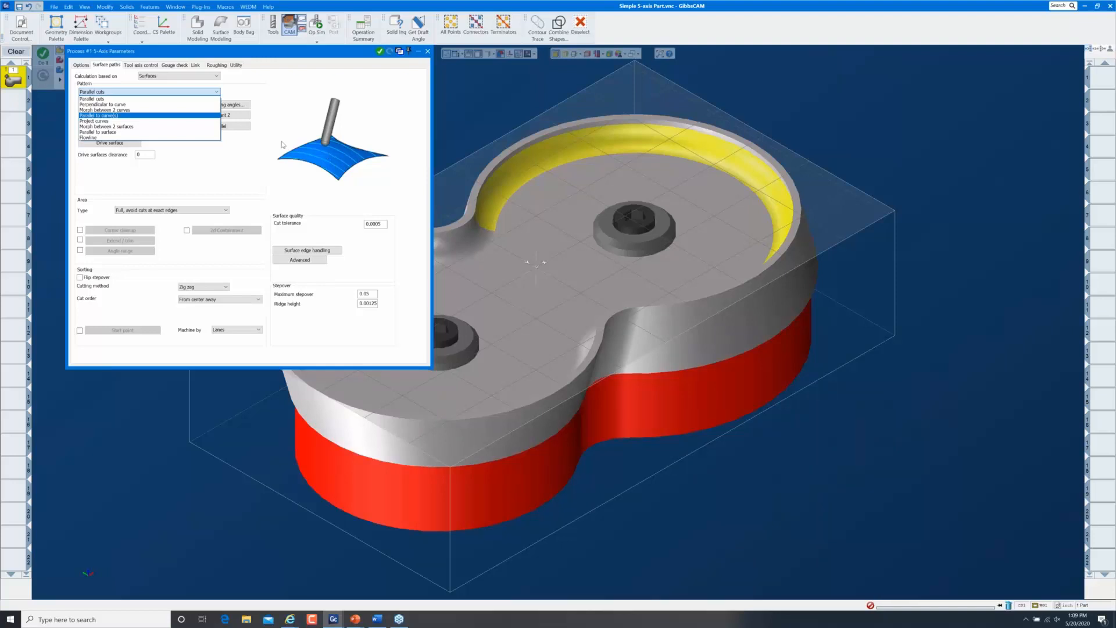
left_click(112, 105)
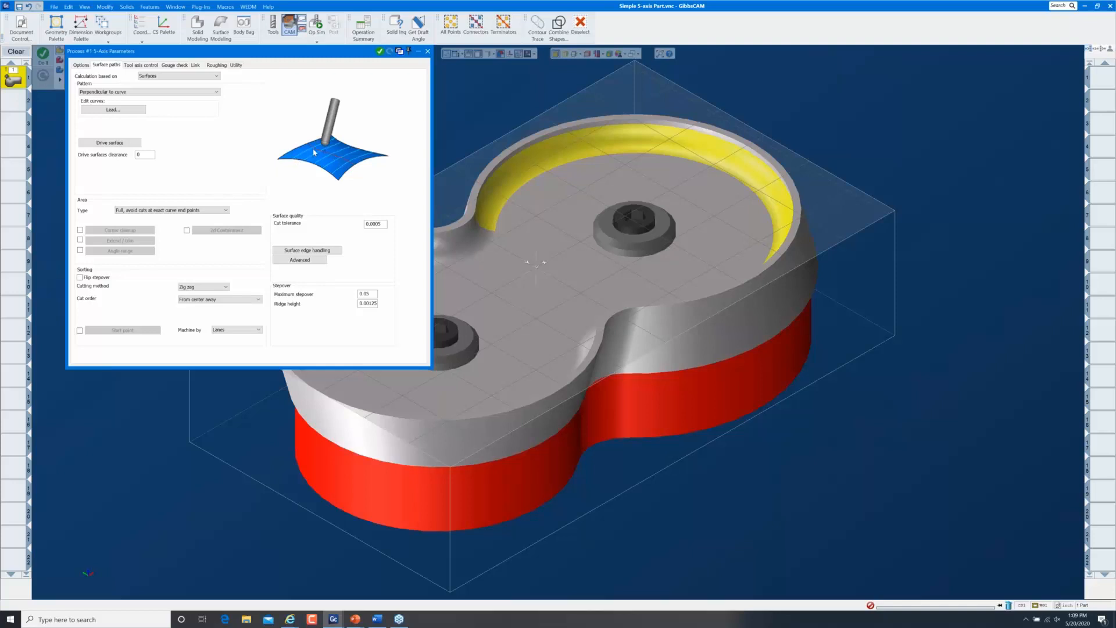
left_click(198, 93)
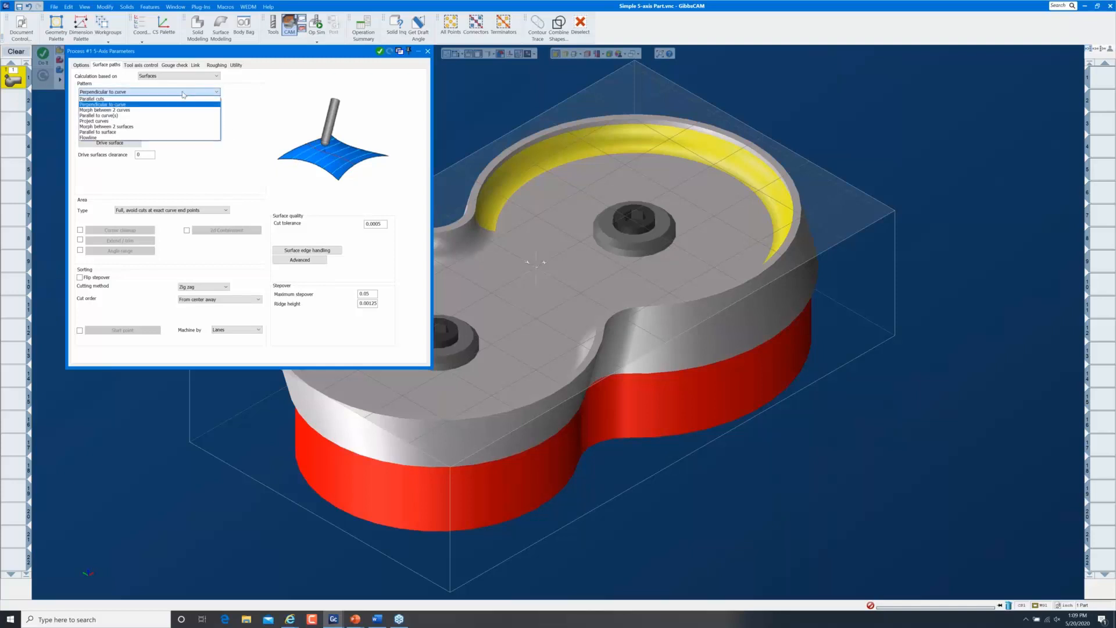
left_click(143, 110)
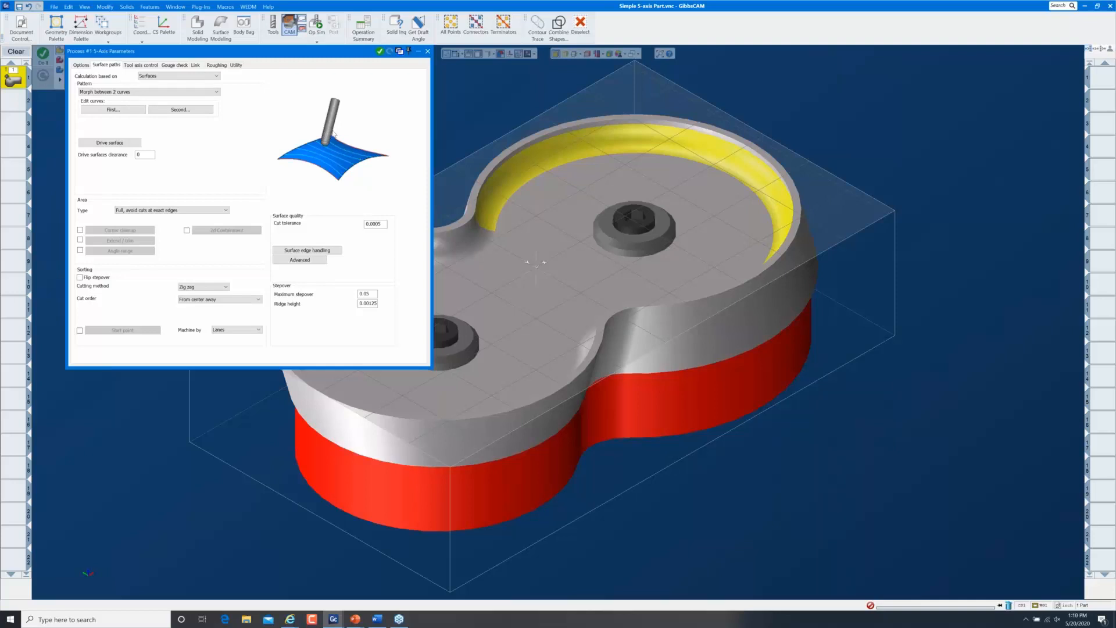
left_click(177, 92)
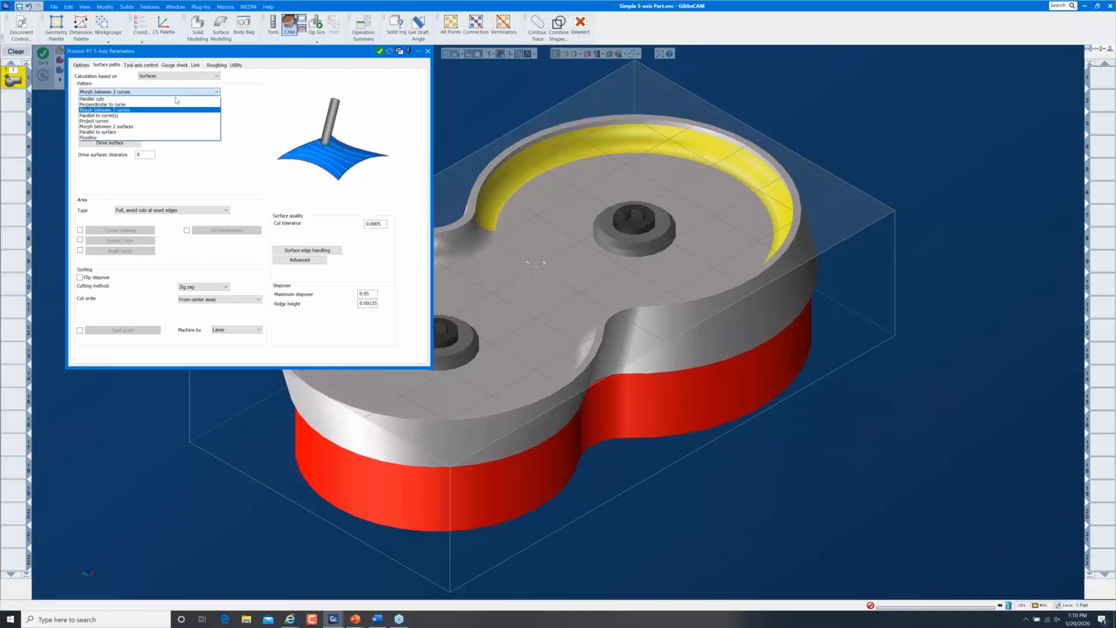
left_click(147, 126)
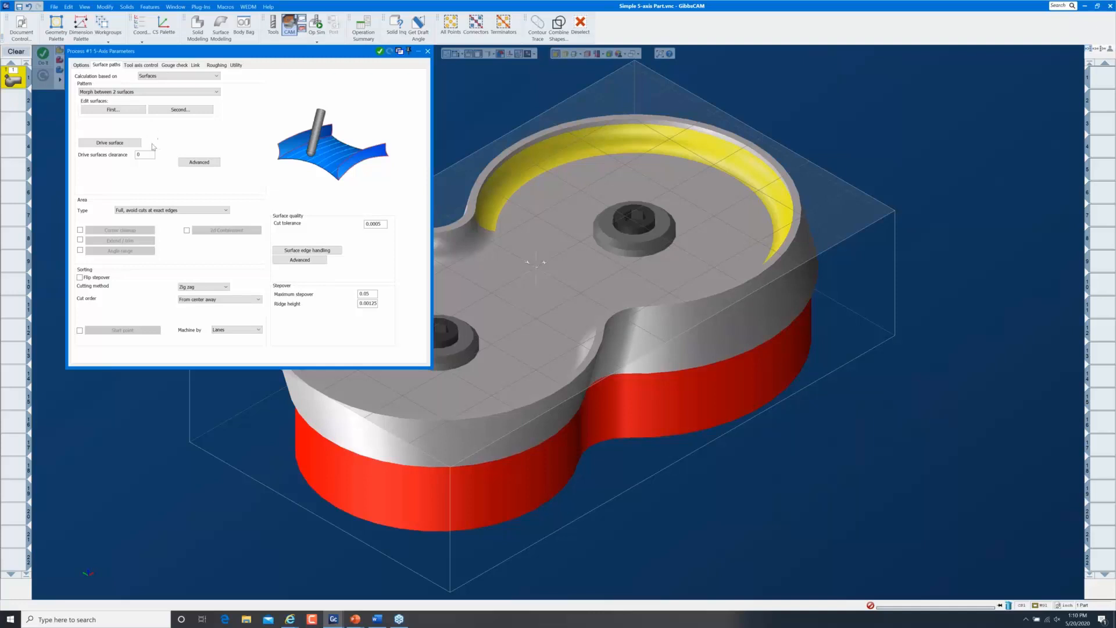
Define the drive surfaces as all curved inner wall faces by selecting the faces tangent to the pocket floor and excluding the floor
left_click(115, 143)
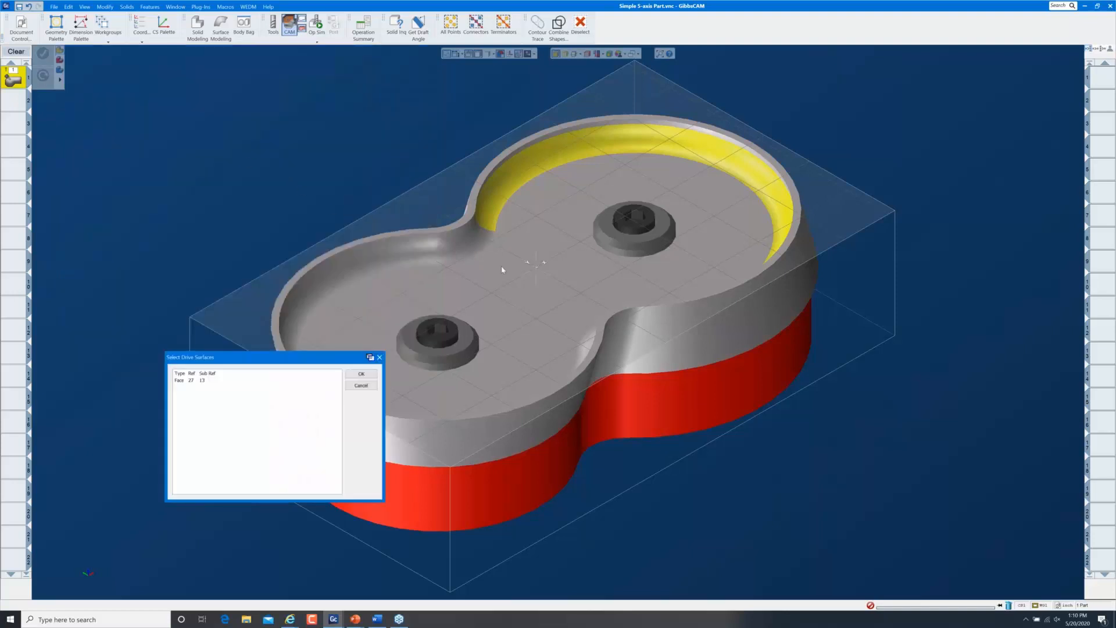
right_click(503, 269)
mouse_move(563, 437)
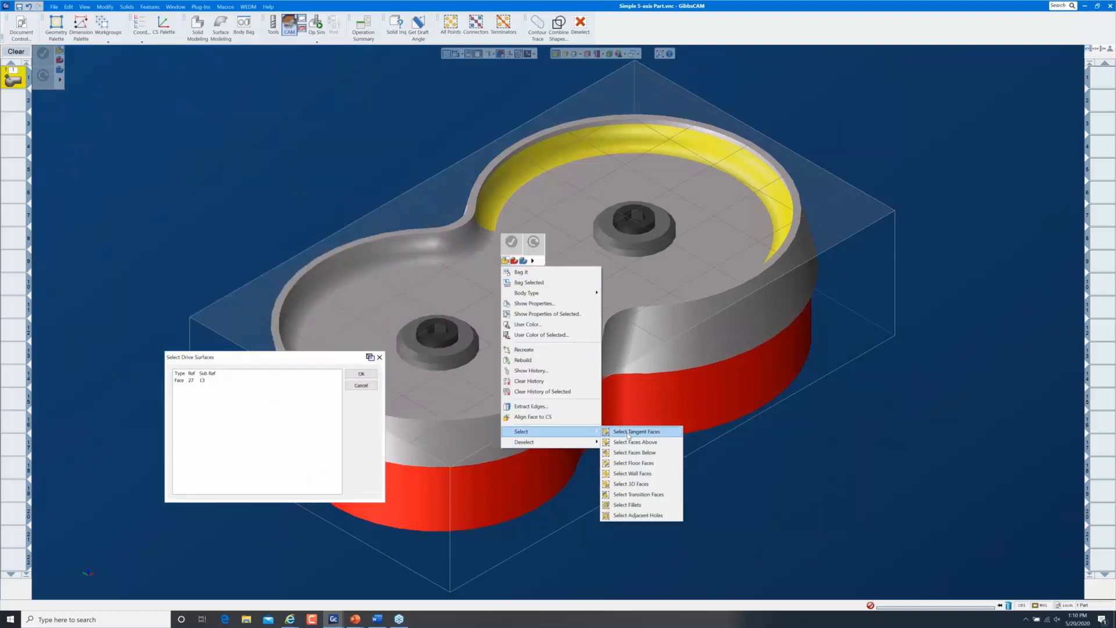
left_click(629, 432)
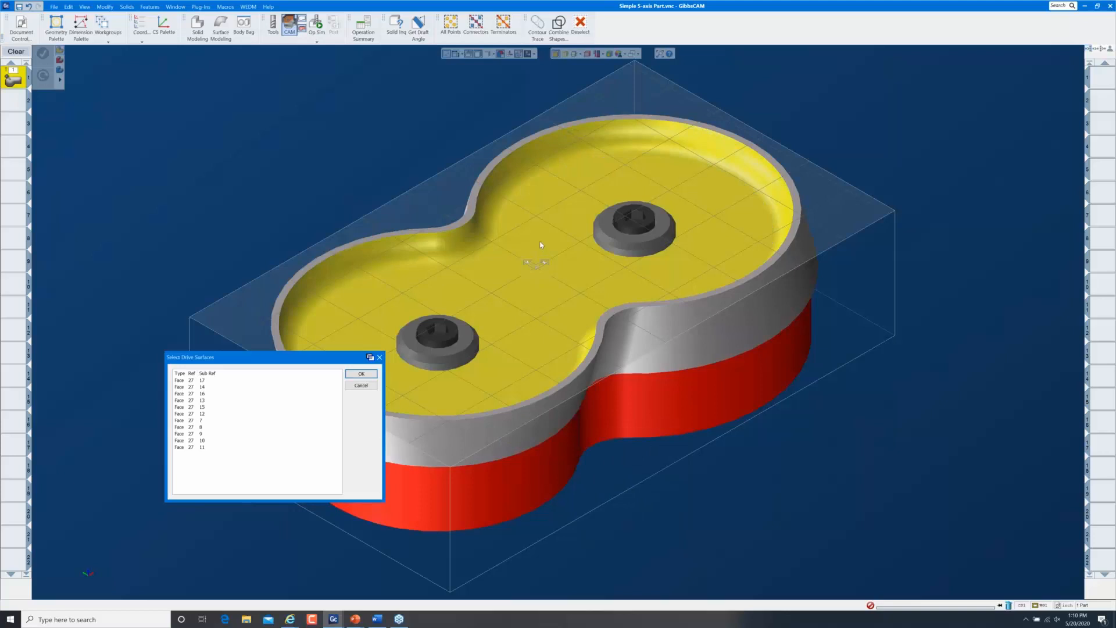
left_click(529, 251, "shift")
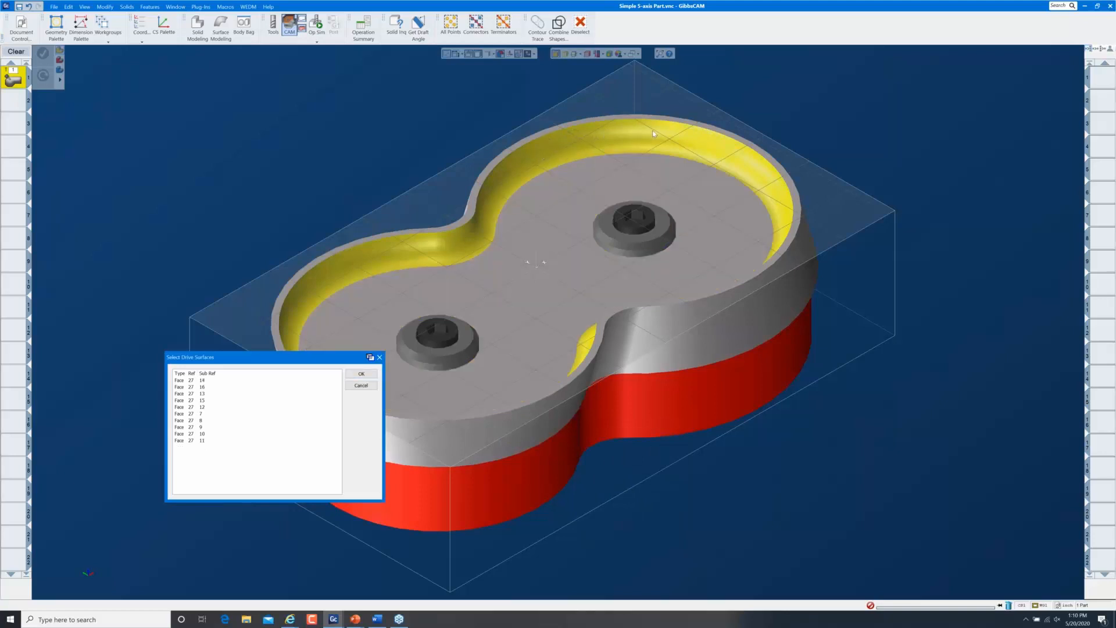
left_click(361, 374)
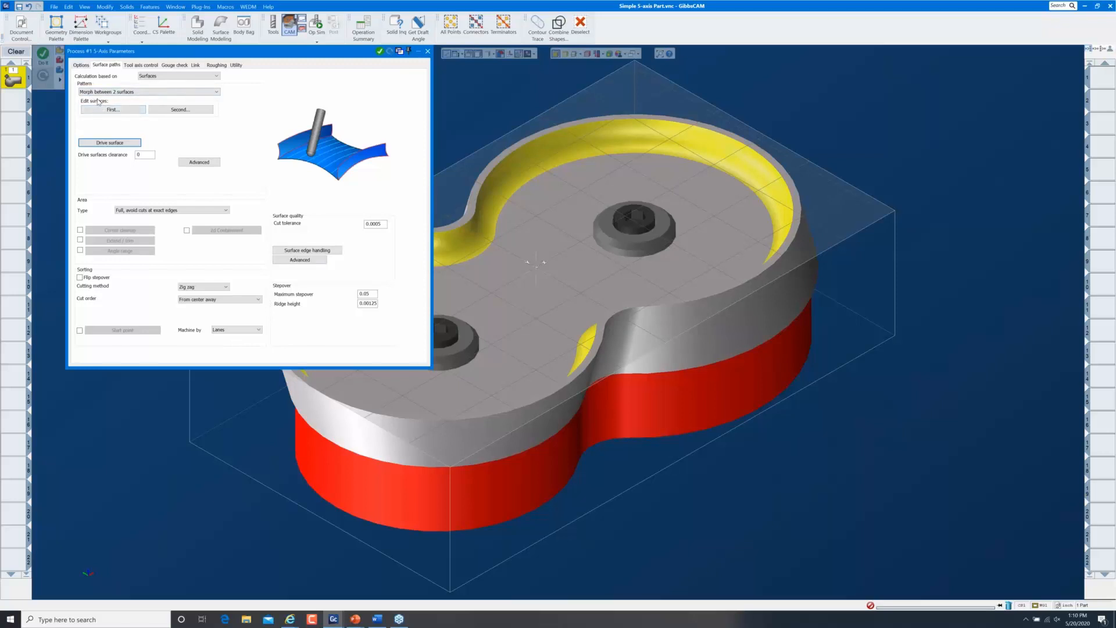
Assign the part's top rim face as the first edge surface of the morph pattern
left_click(113, 110)
left_click(509, 152)
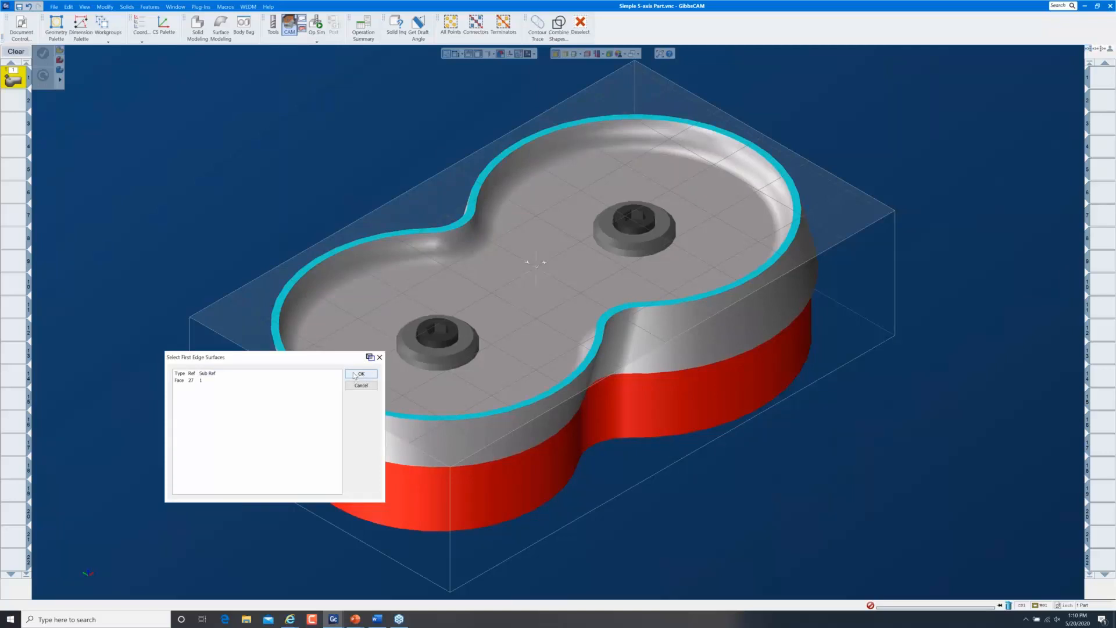
left_click_drag(322, 358, 288, 328)
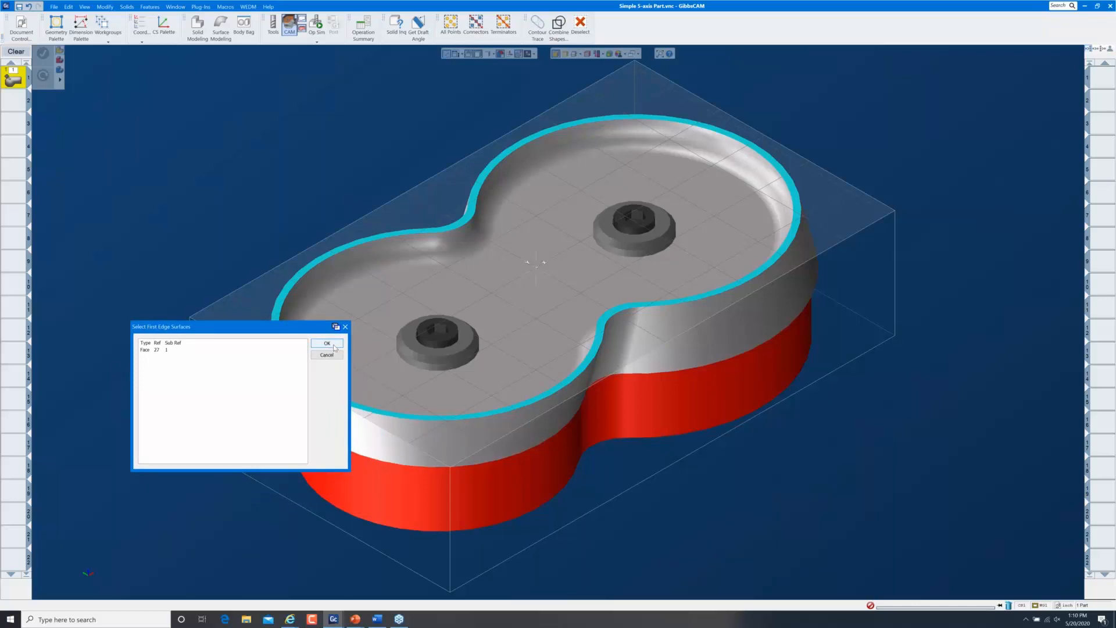
left_click(327, 343)
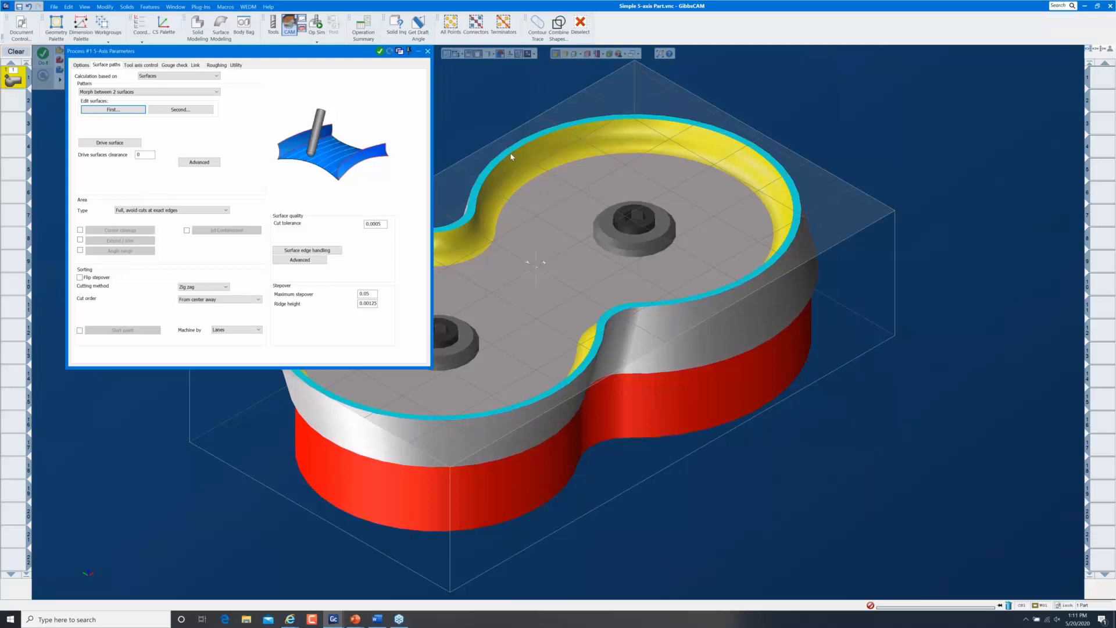
Assign the pocket floor face as the second edge surface of the morph pattern
left_click(196, 110)
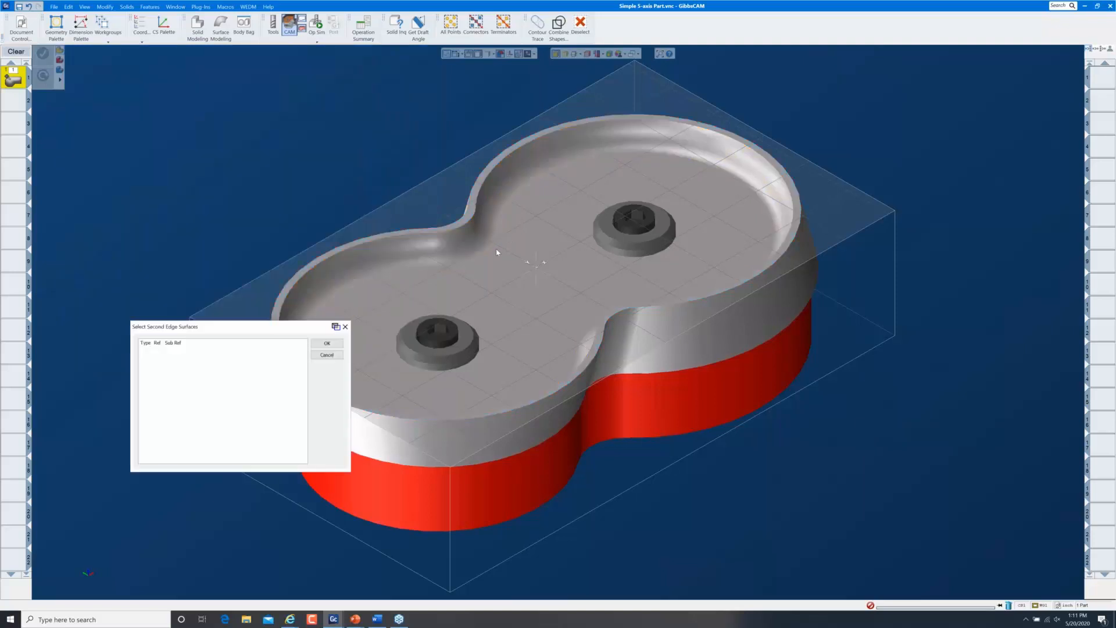
left_click(353, 321)
left_click(319, 345)
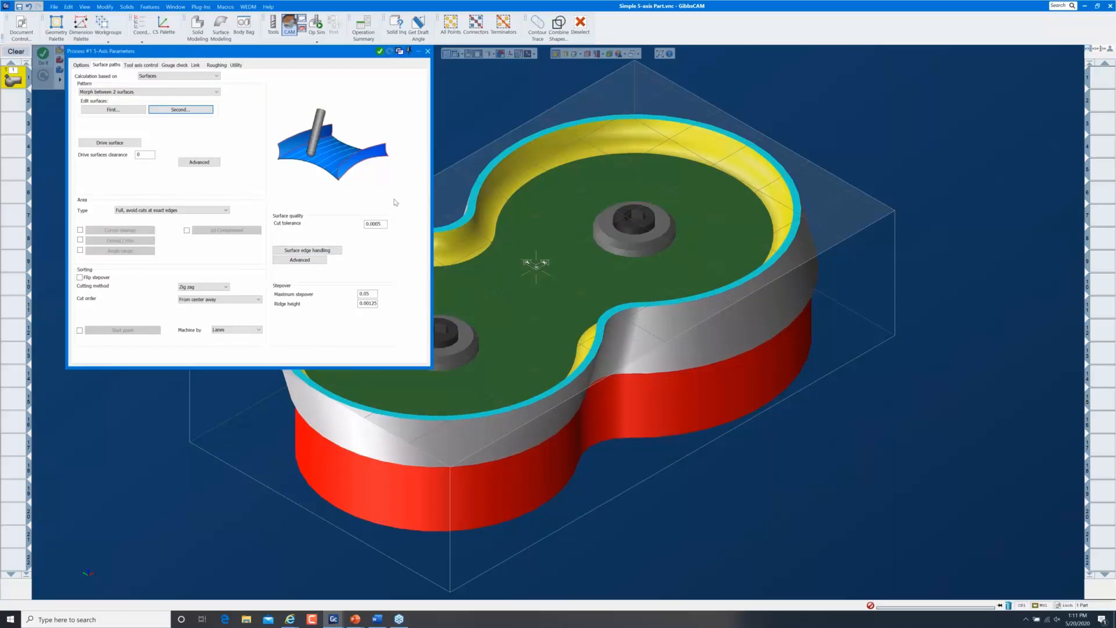
Review the drive surfaces clearance and area options, and set the area type to Full, start and end at exact surface edges
left_click(143, 155)
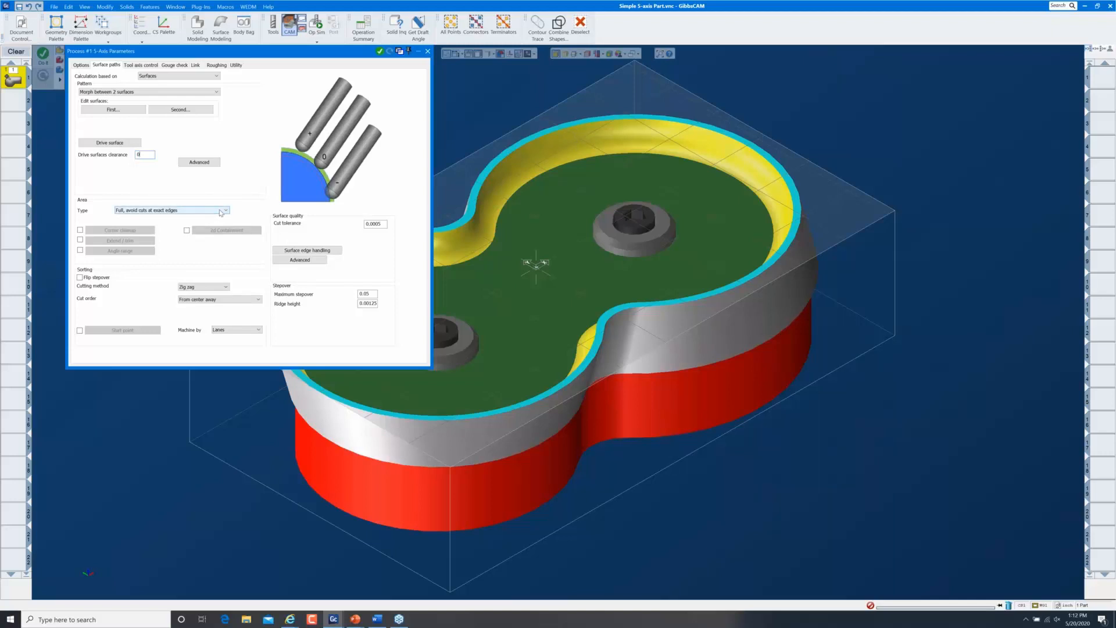
left_click(140, 213)
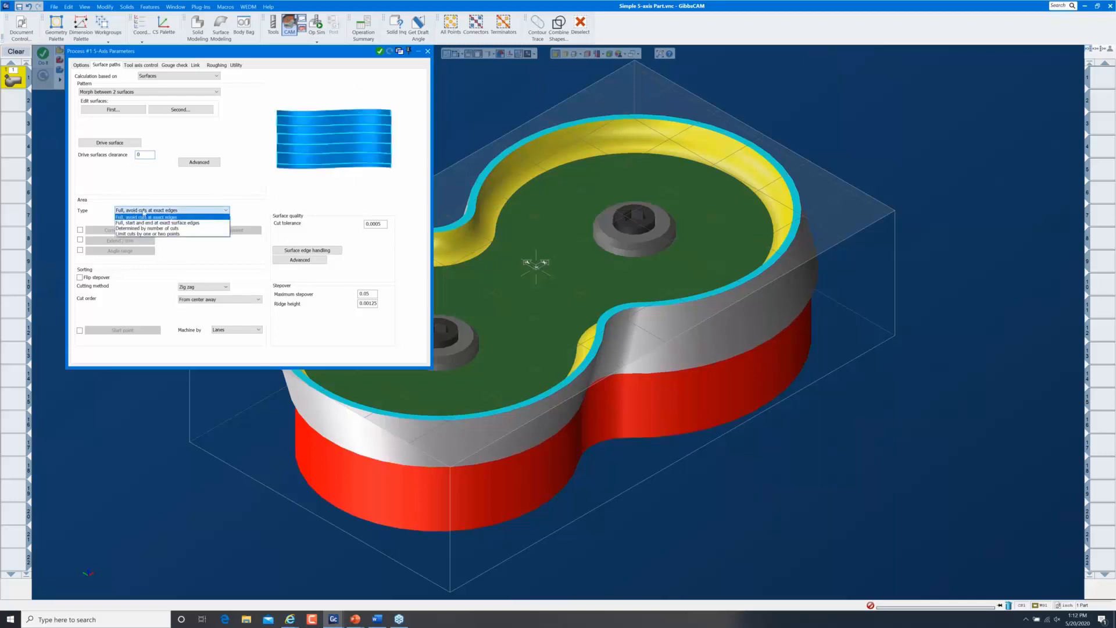
left_click(142, 214)
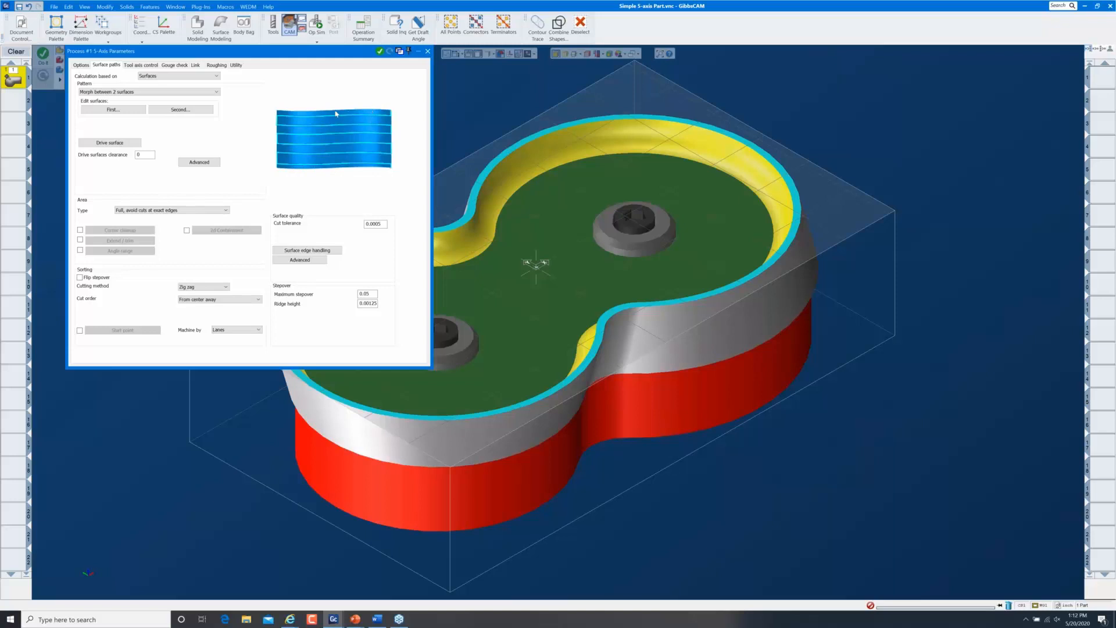
left_click(185, 210)
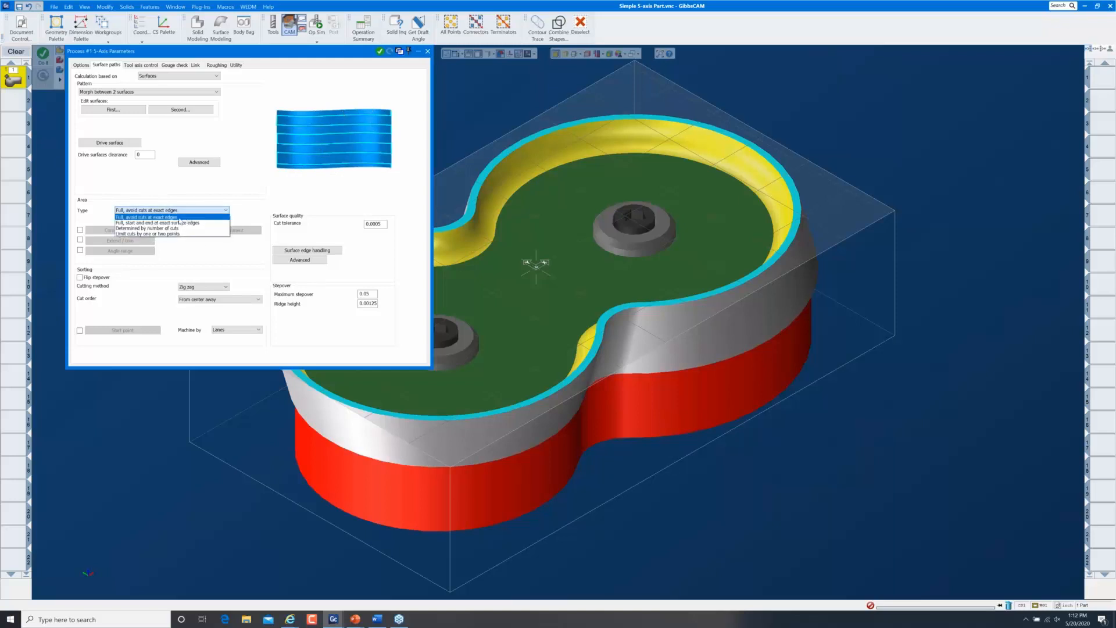
left_click(162, 223)
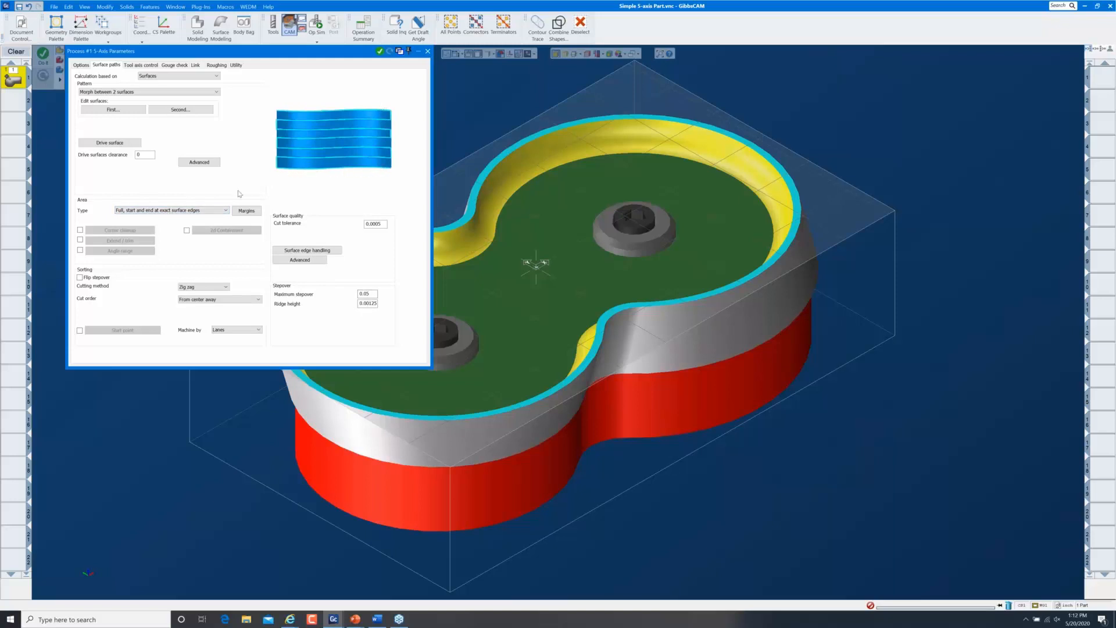
left_click(212, 211)
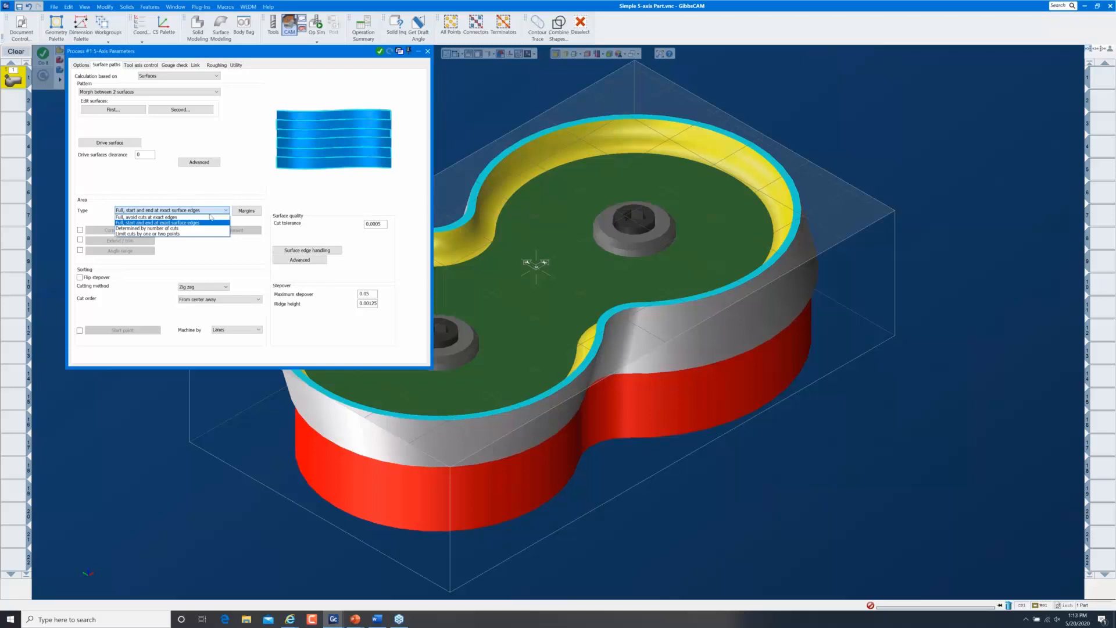
left_click(189, 223)
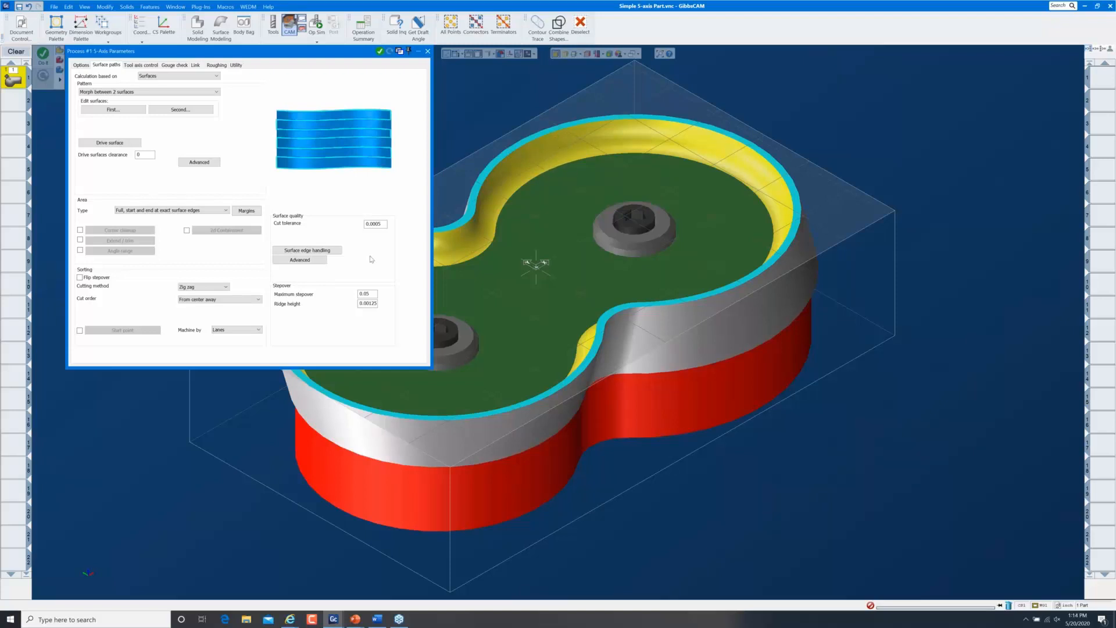
Set the cutting method to Spiral and the one-way machining direction to Counterclockwise
left_click(214, 290)
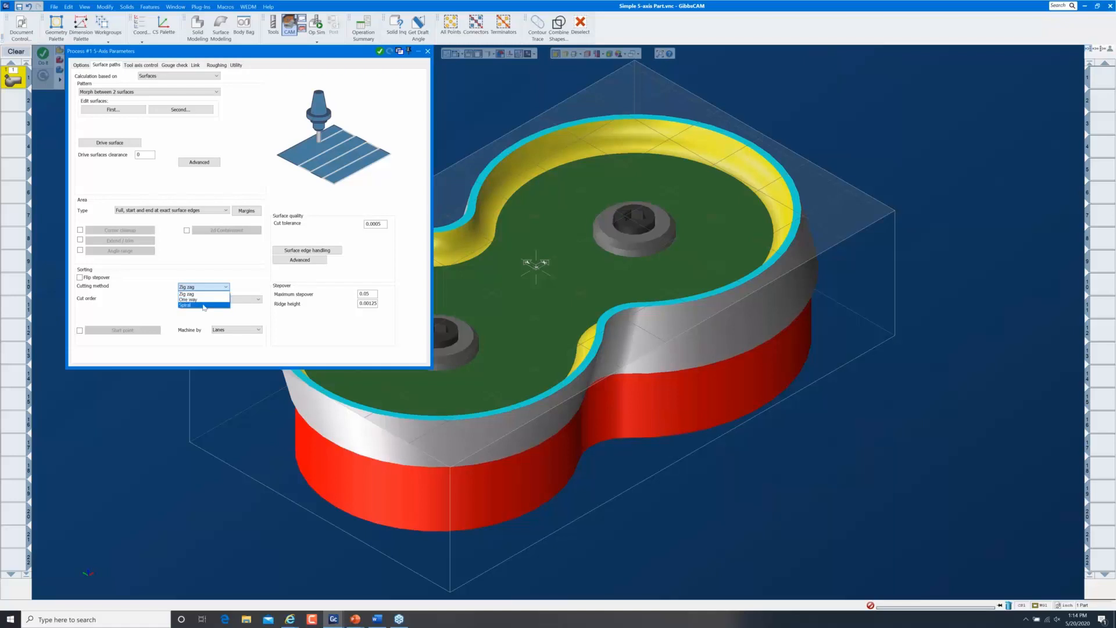
left_click(204, 305)
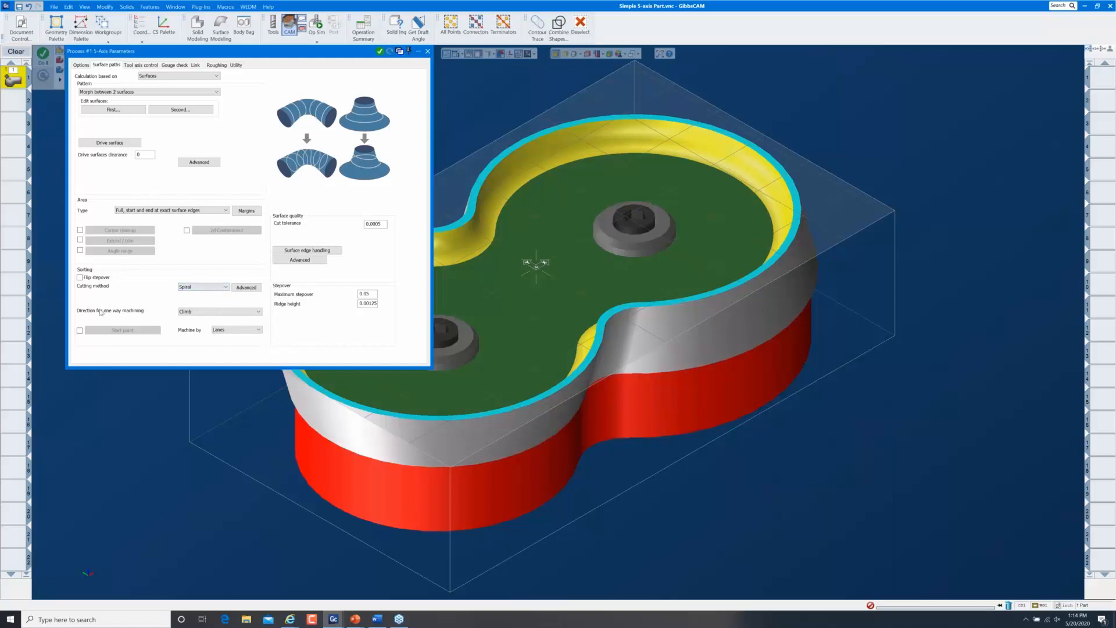
left_click(215, 313)
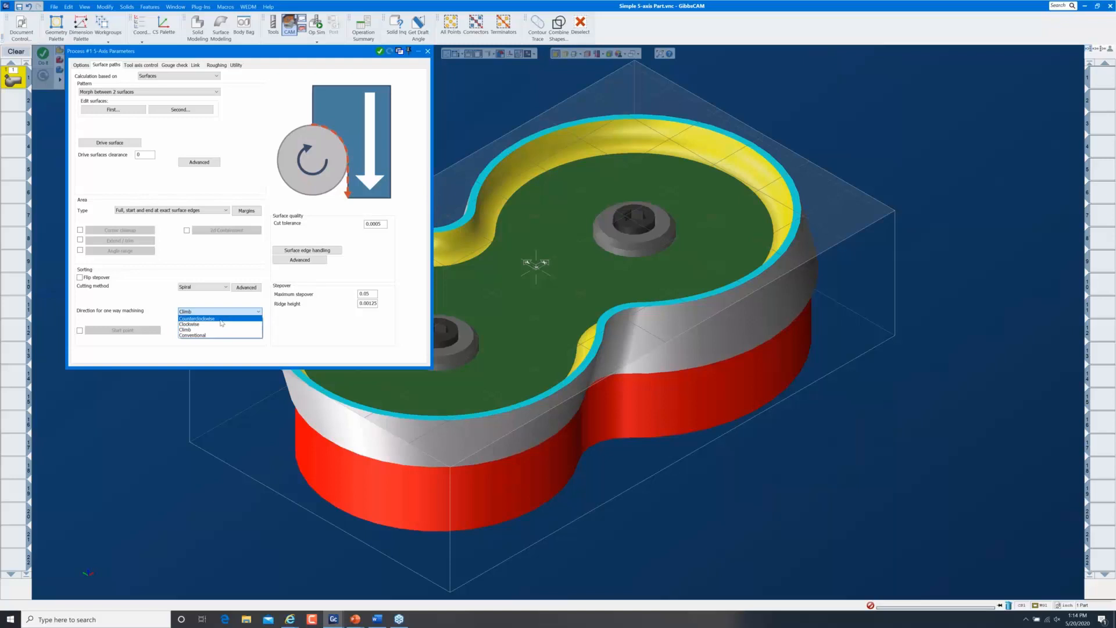
left_click(220, 318)
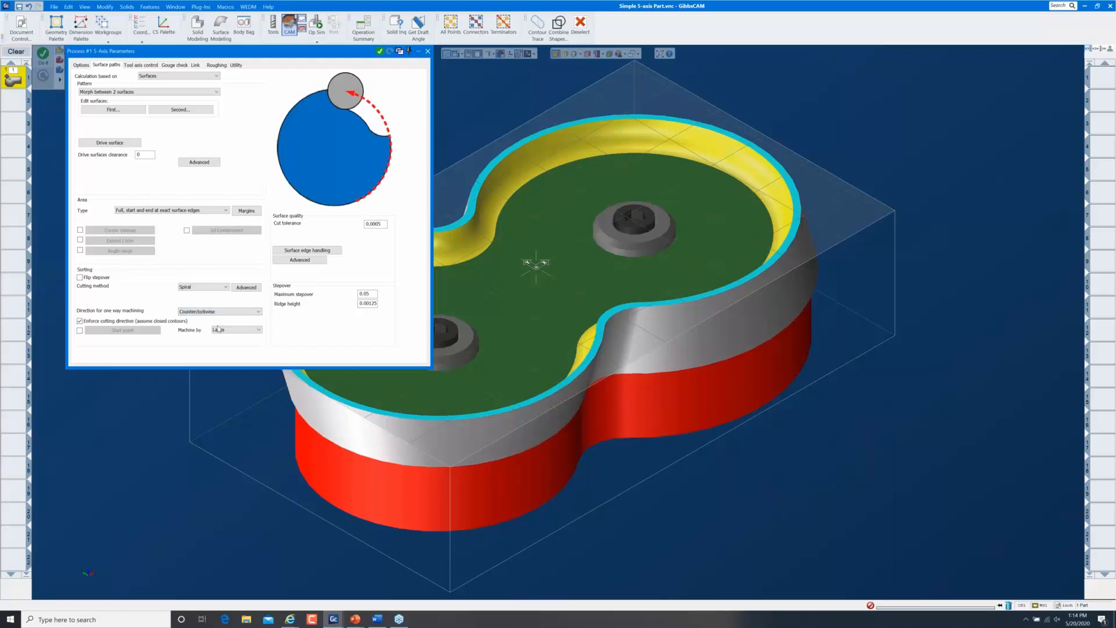
Set the maximum stepover to 0.08, calculate the 5-axis toolpath, and close the process parameters to inspect it
double_click(369, 294)
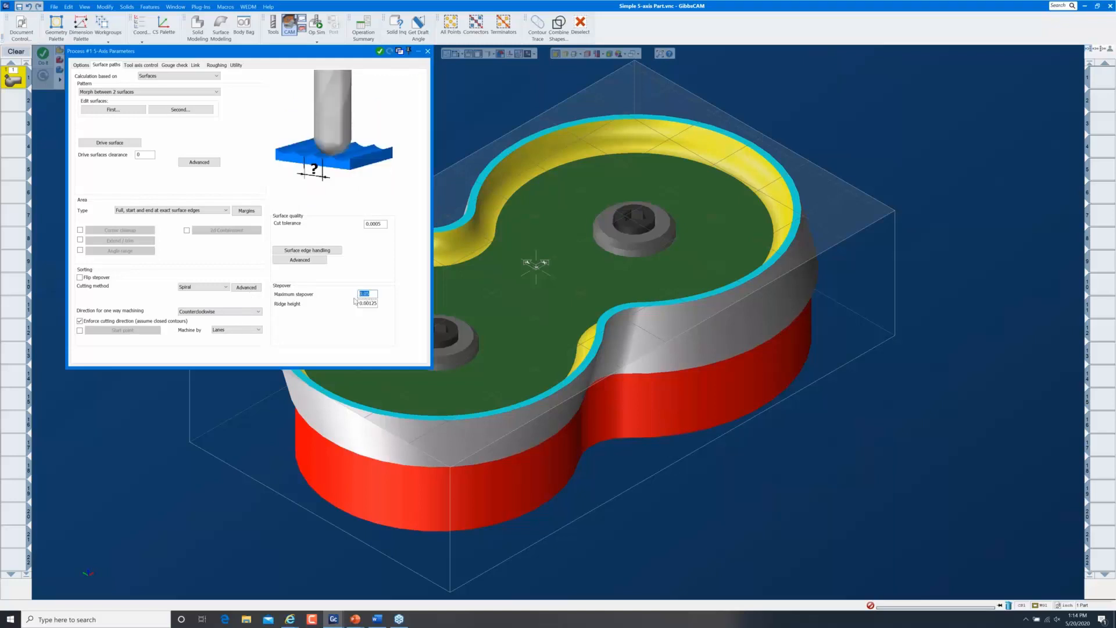
type(".08")
left_click(381, 54)
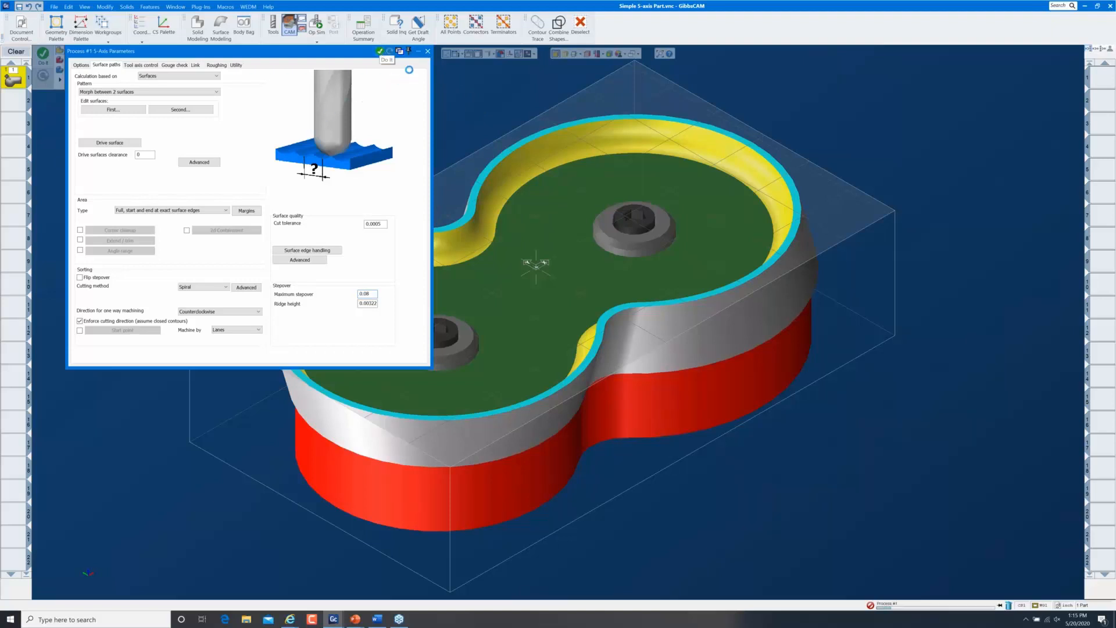
left_click(427, 51)
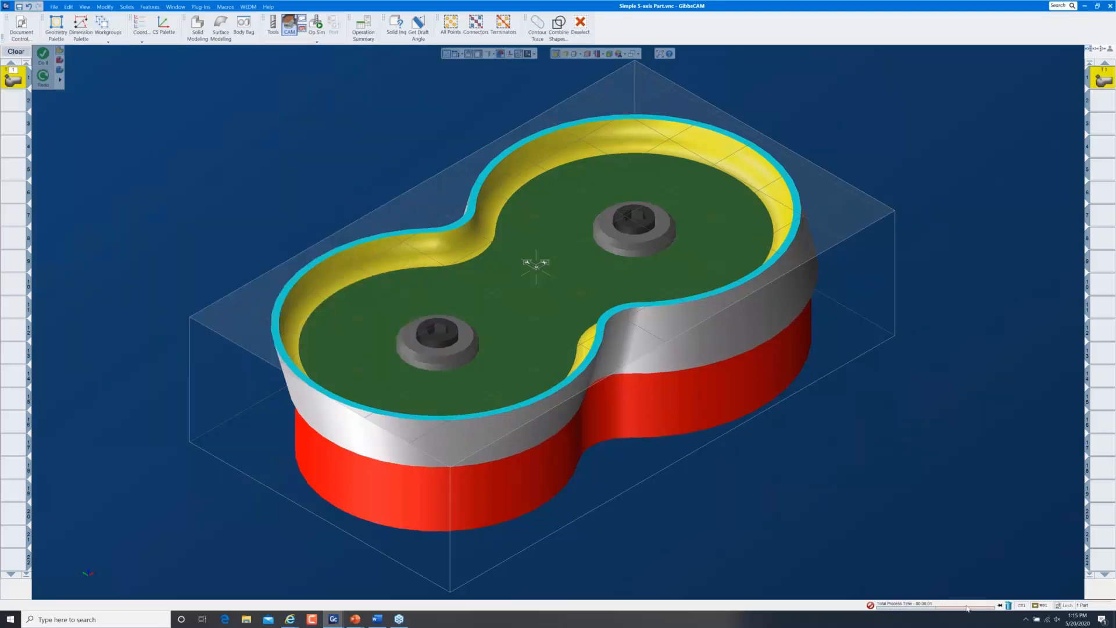
left_click(999, 606)
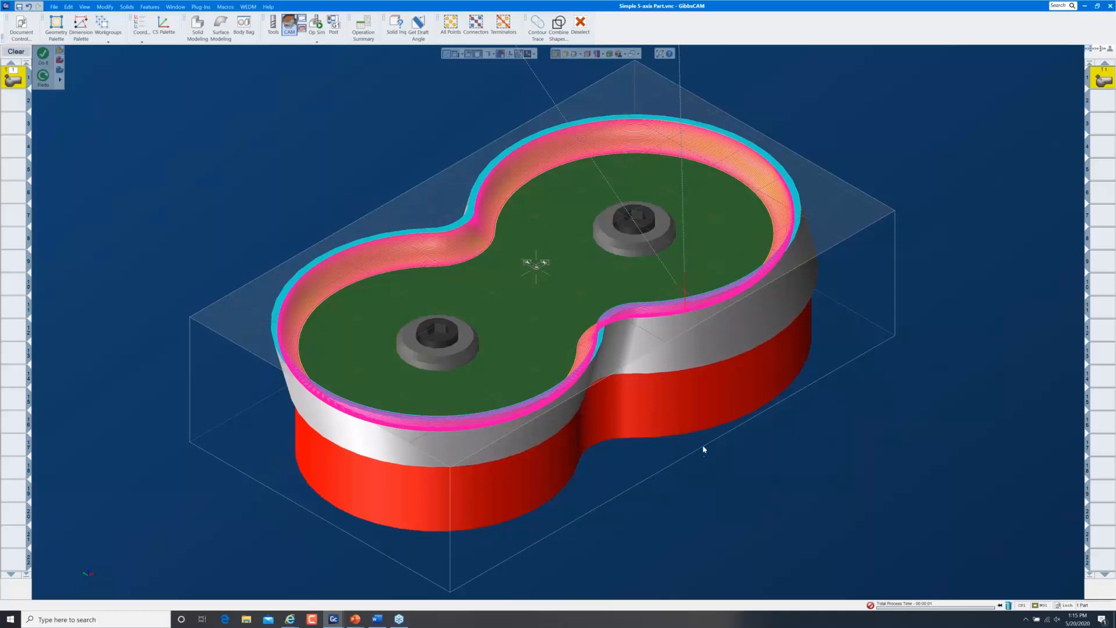
middle_click_drag(723, 513, 780, 461)
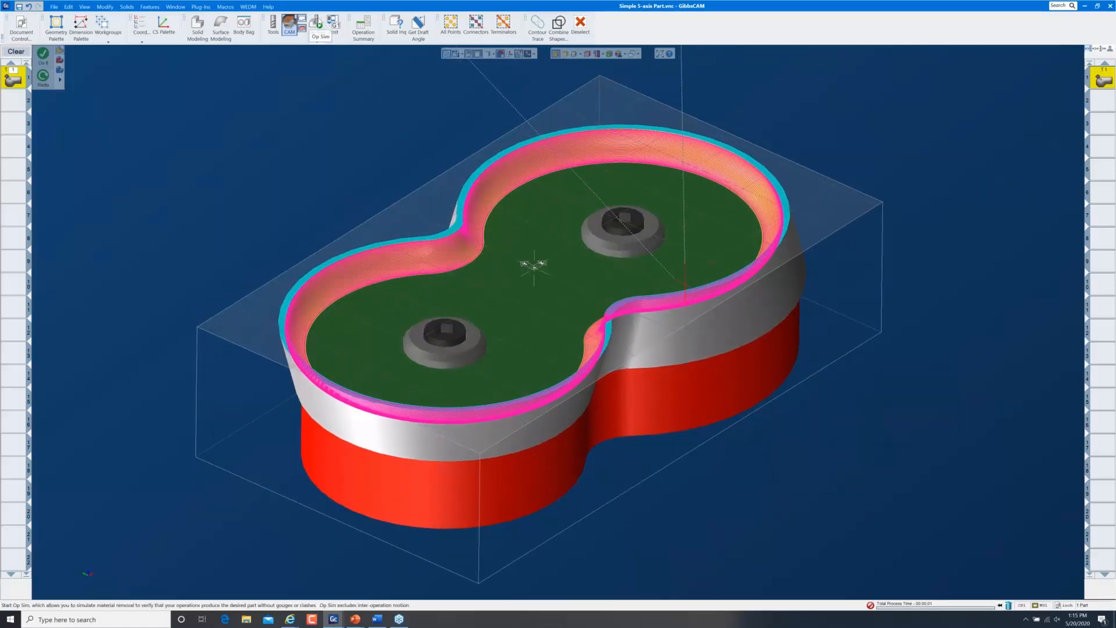
Change the body type of the bagged Extrude(79) body to Part
left_click(317, 24)
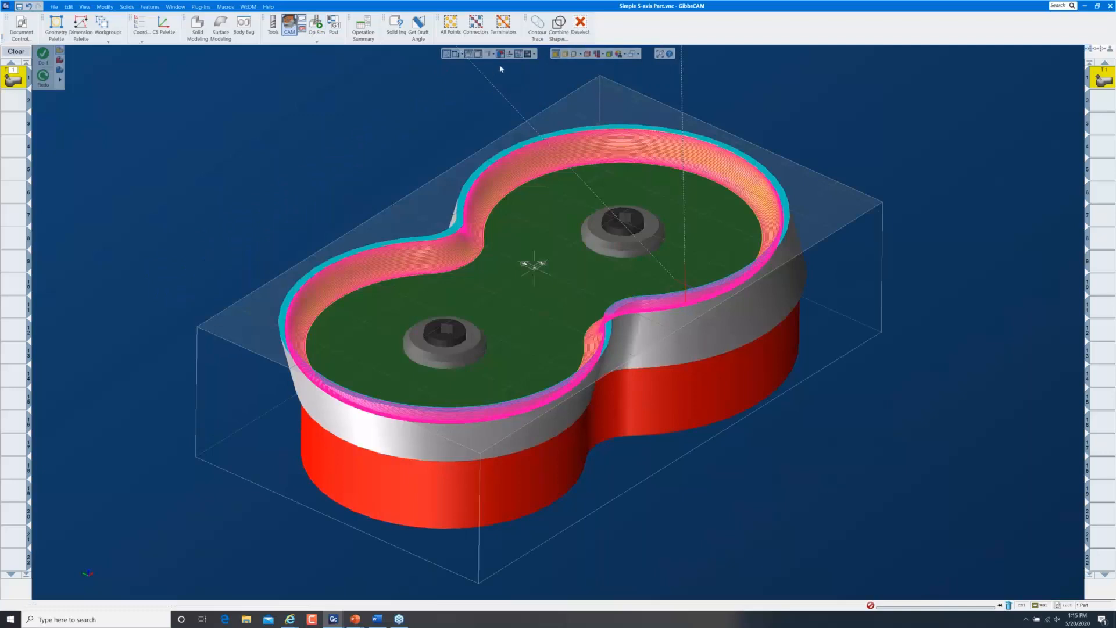
left_click(243, 26)
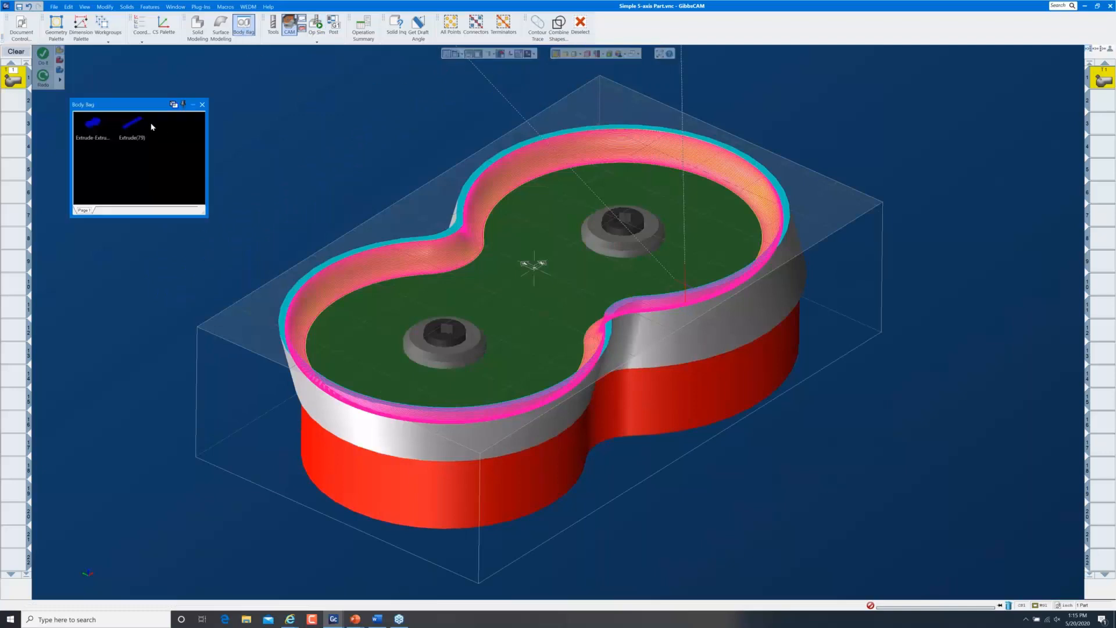
right_click(131, 124)
mouse_move(188, 152)
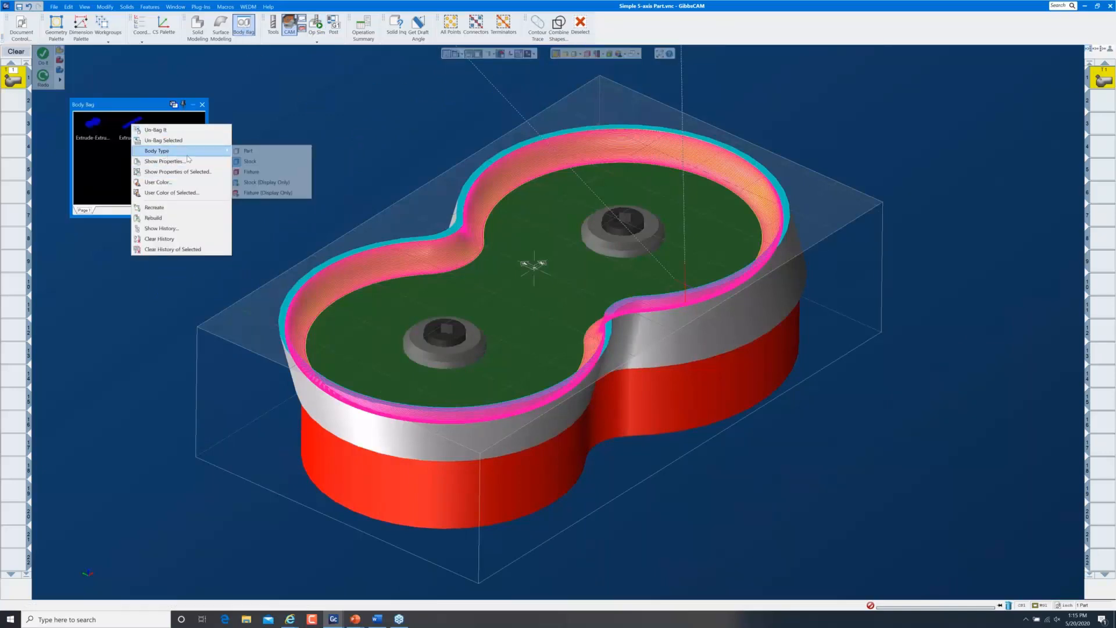
left_click(255, 151)
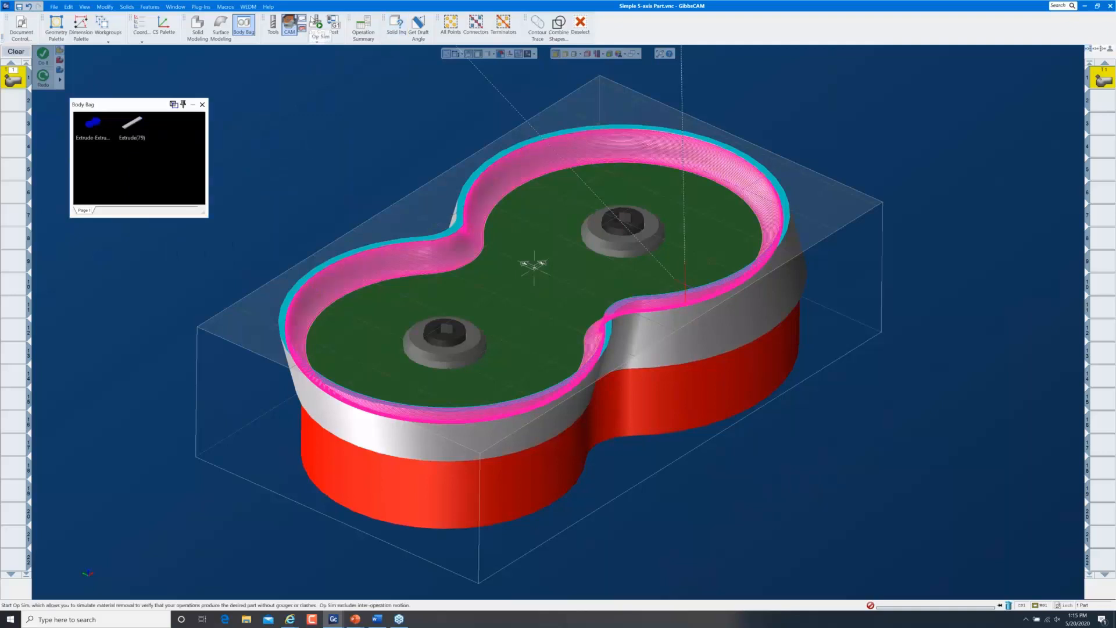
Run the Op Sim material removal simulation of the 5-axis operation at a reduced playback speed, and close the simulation
left_click(317, 25)
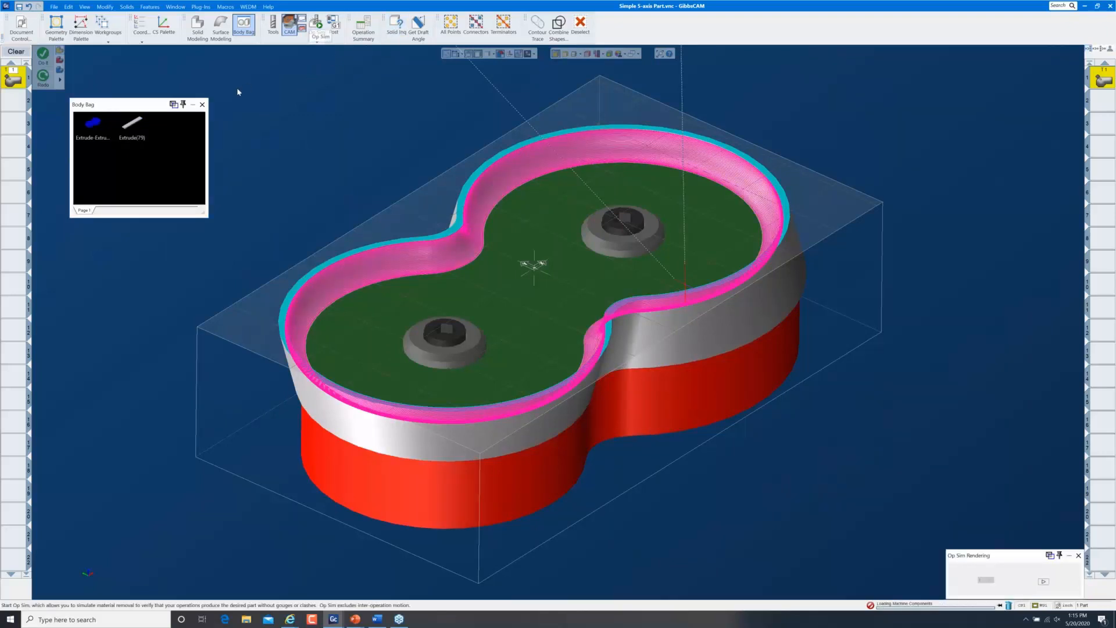
left_click(203, 105)
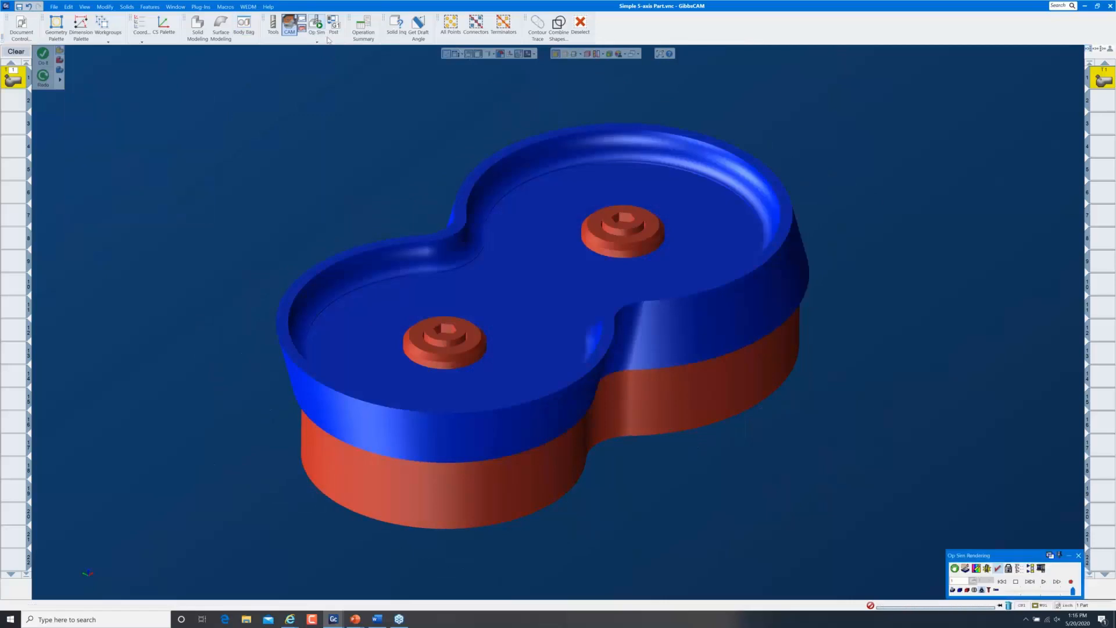
left_click(1043, 581)
left_click_drag(1026, 561, 160, 64)
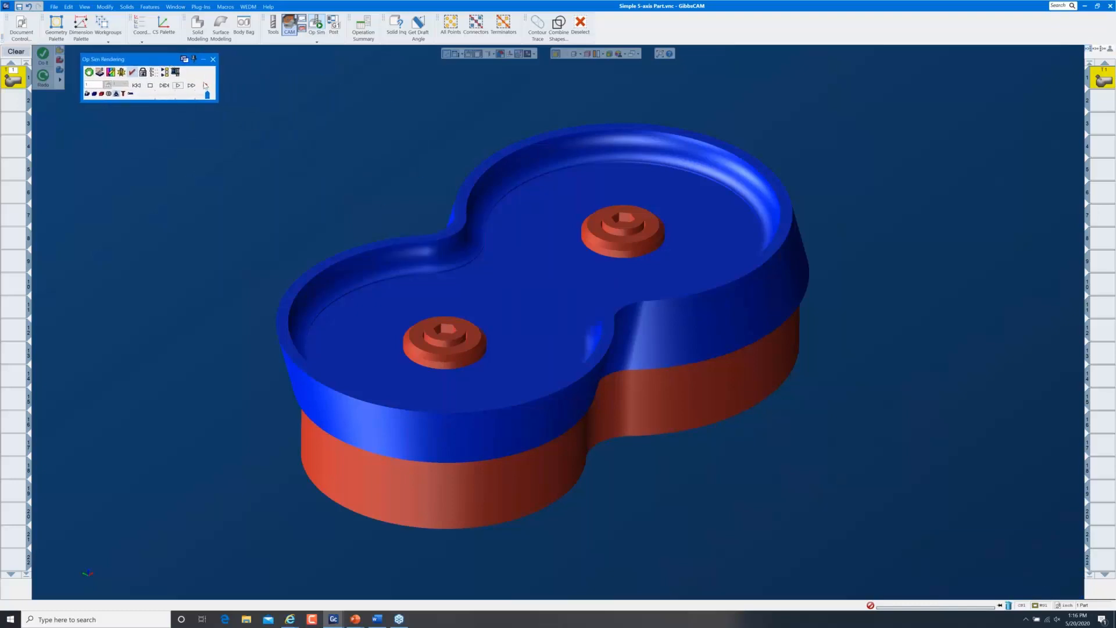
left_click(169, 95)
left_click(178, 85)
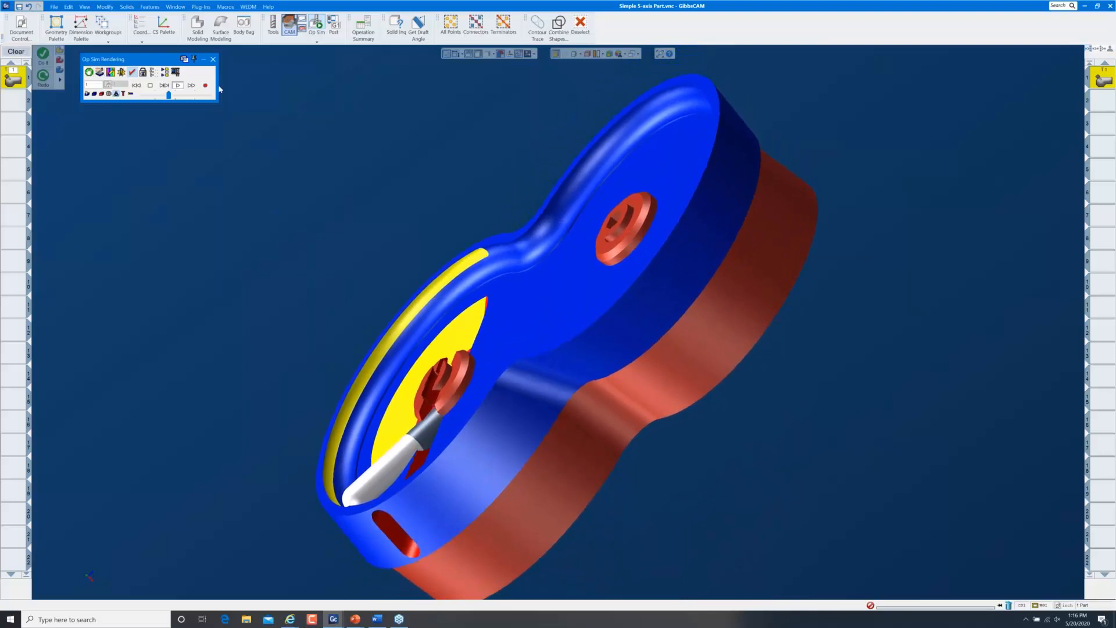
left_click(213, 59)
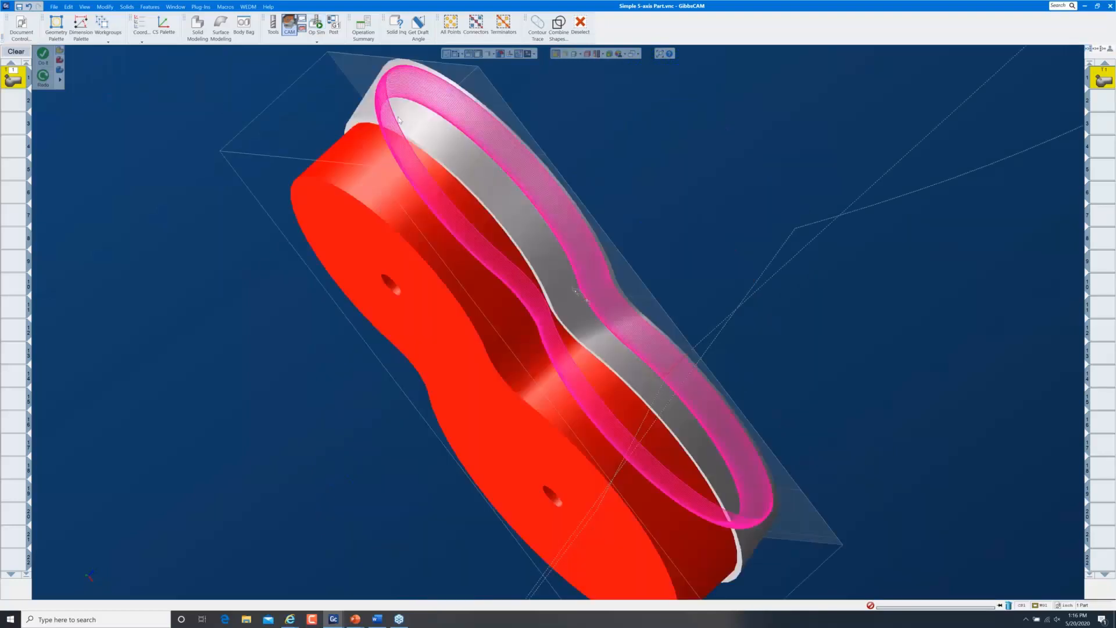
Examine the spiral toolpath passes up close along the curved inner wall and its narrow neck
middle_click_drag(314, 175, 284, 179)
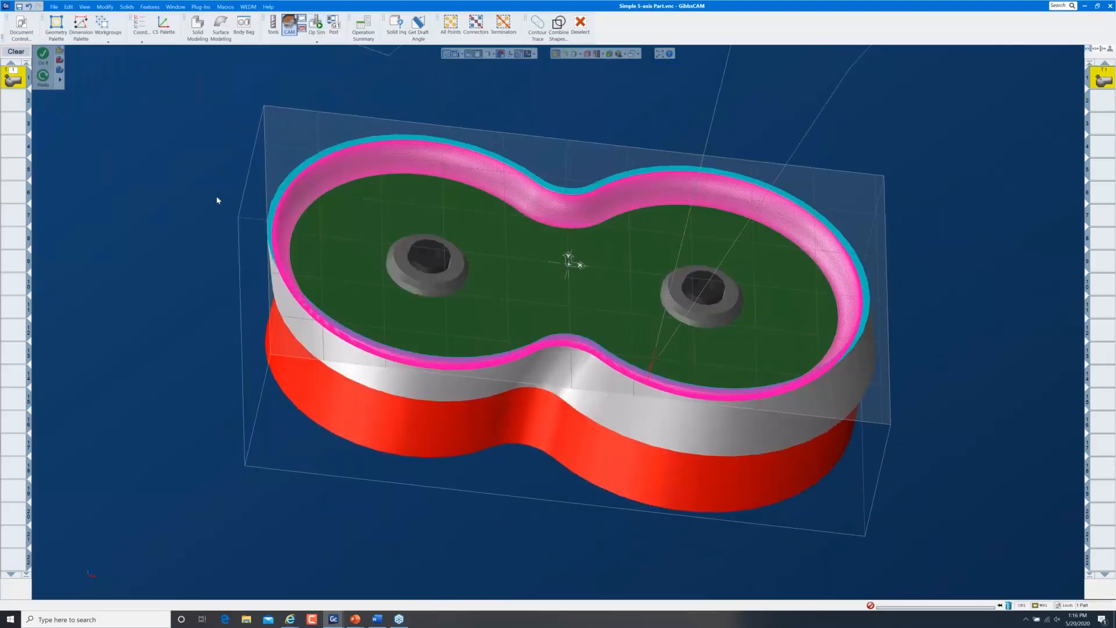
key("ctrl+i")
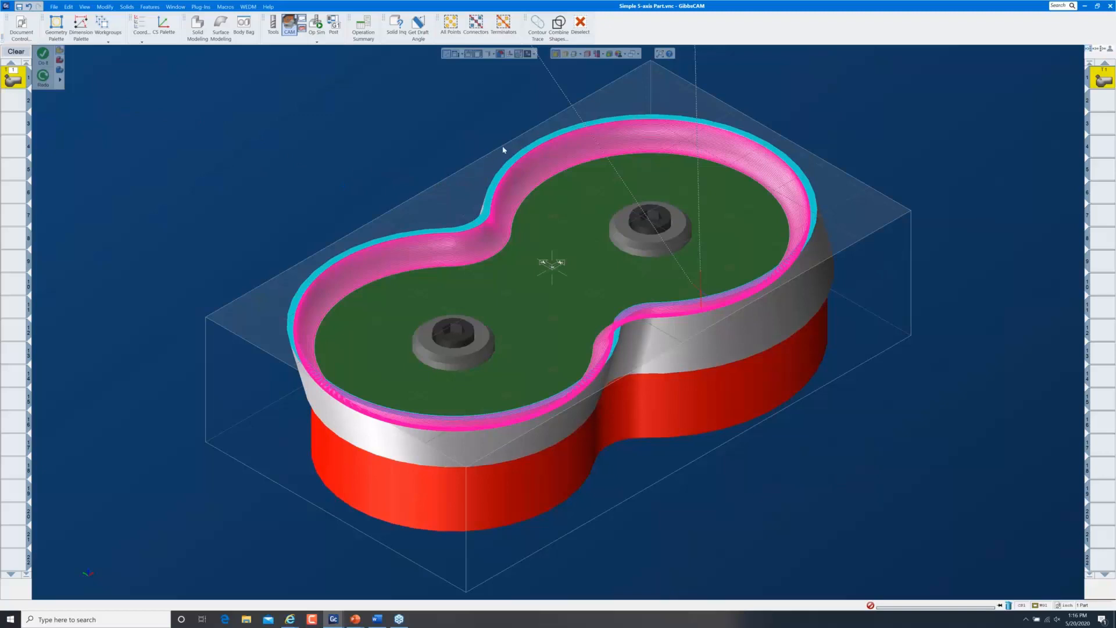
middle_click_drag(770, 428, 616, 215)
left_click_drag(616, 215, 710, 307)
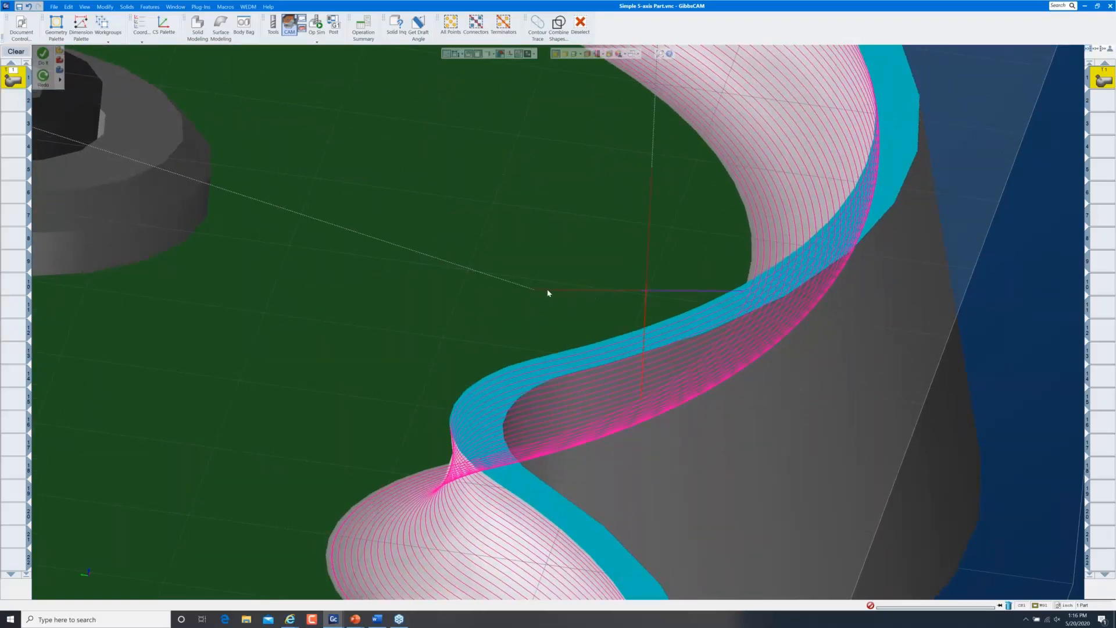
Bag the part body to view the toolpath without it, and return the body to the workspace
double_click(645, 230)
key("ctrl+i")
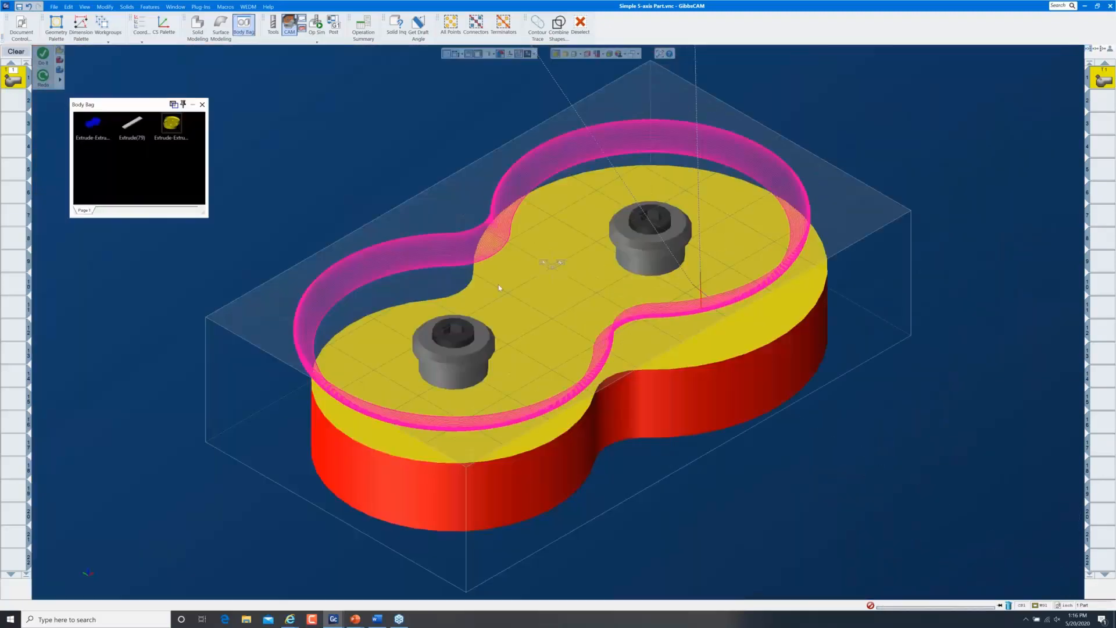
left_click(172, 125)
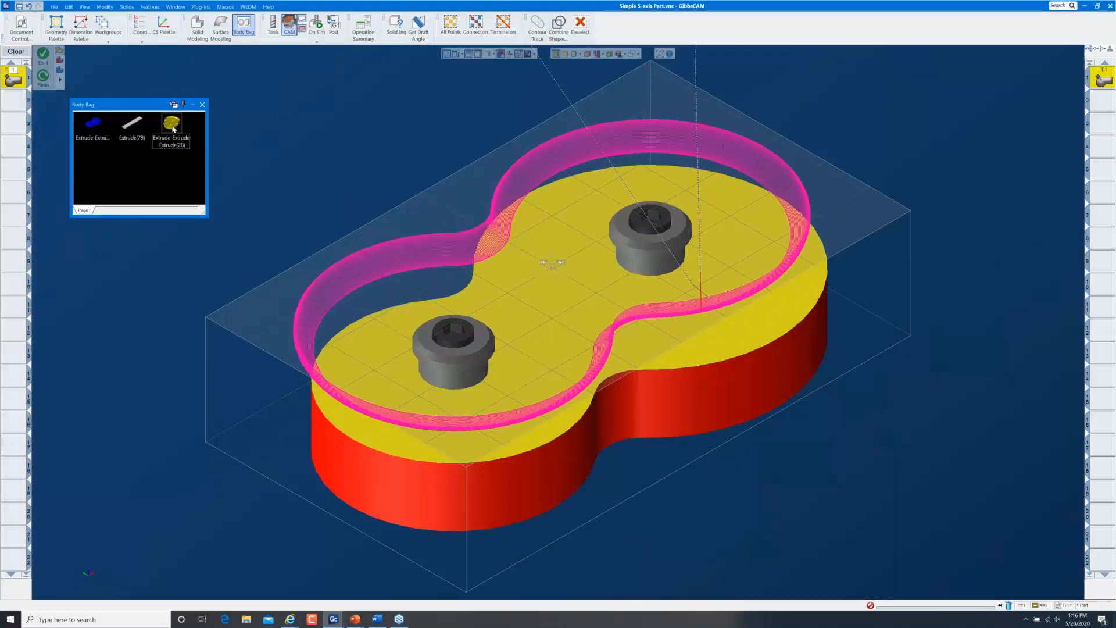
left_click_drag(173, 128, 271, 136)
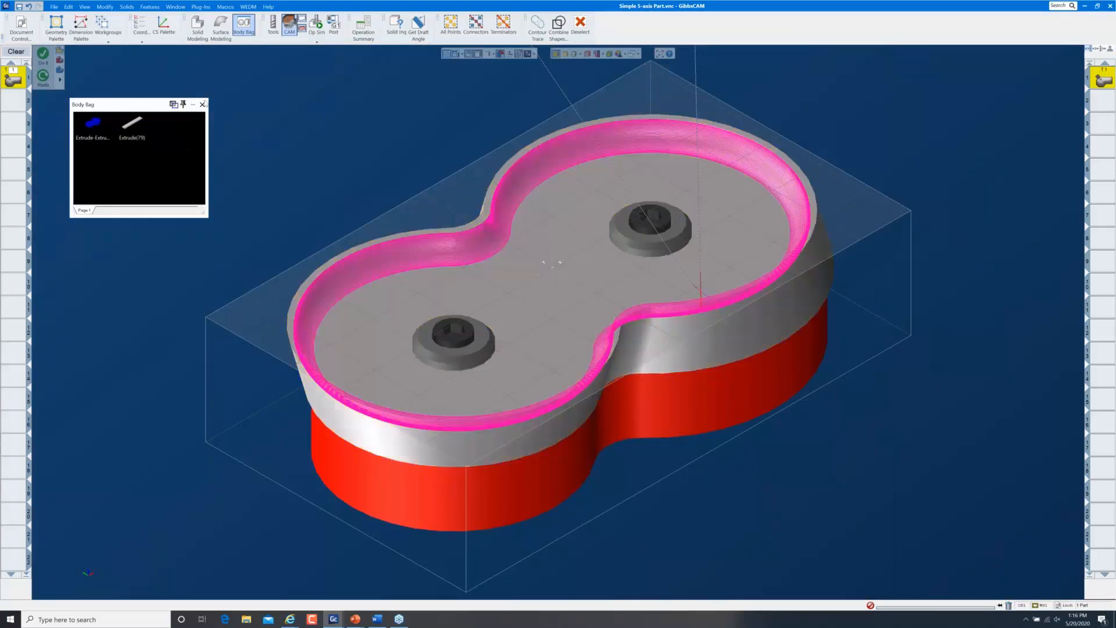
left_click(201, 104)
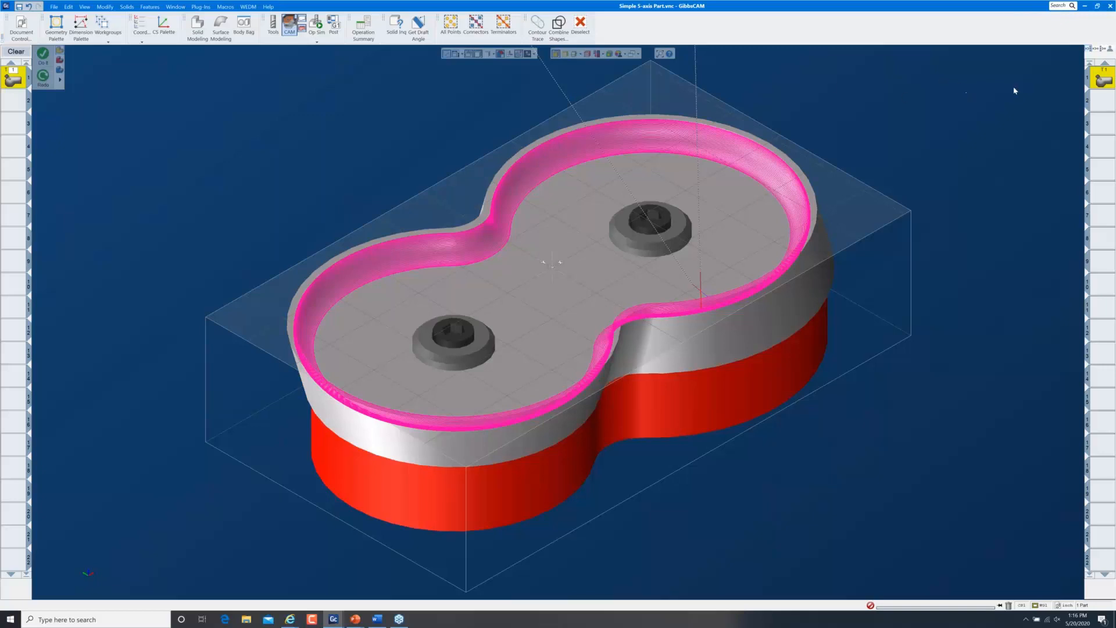
Review the tool axis control settings of the 5-axis process, keeping the output format at 5 Axis
double_click(9, 77)
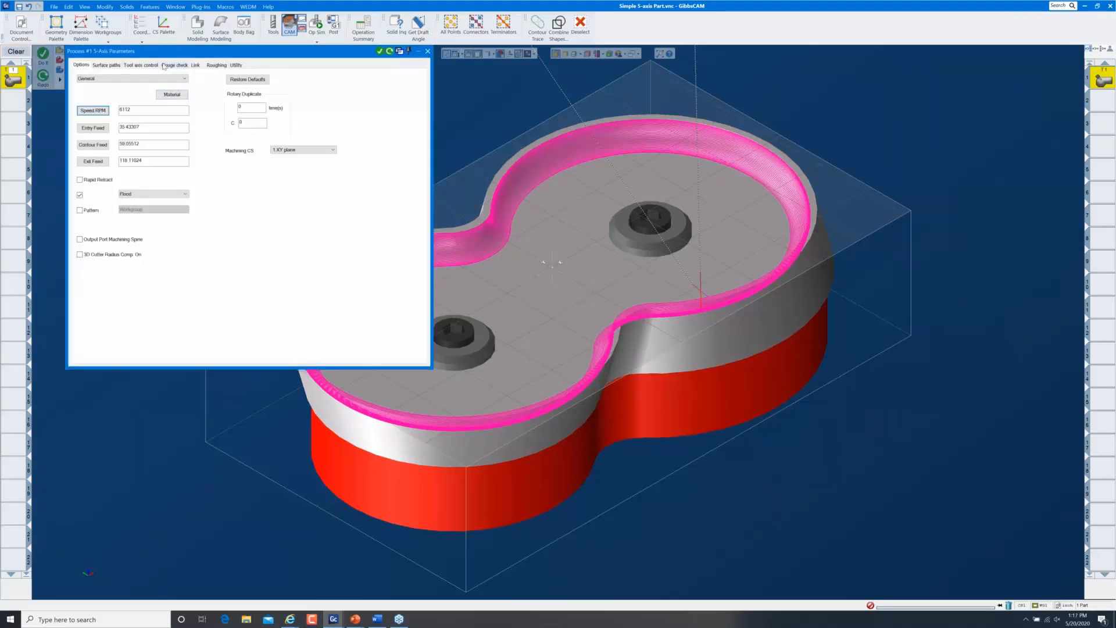
left_click(114, 66)
left_click(140, 65)
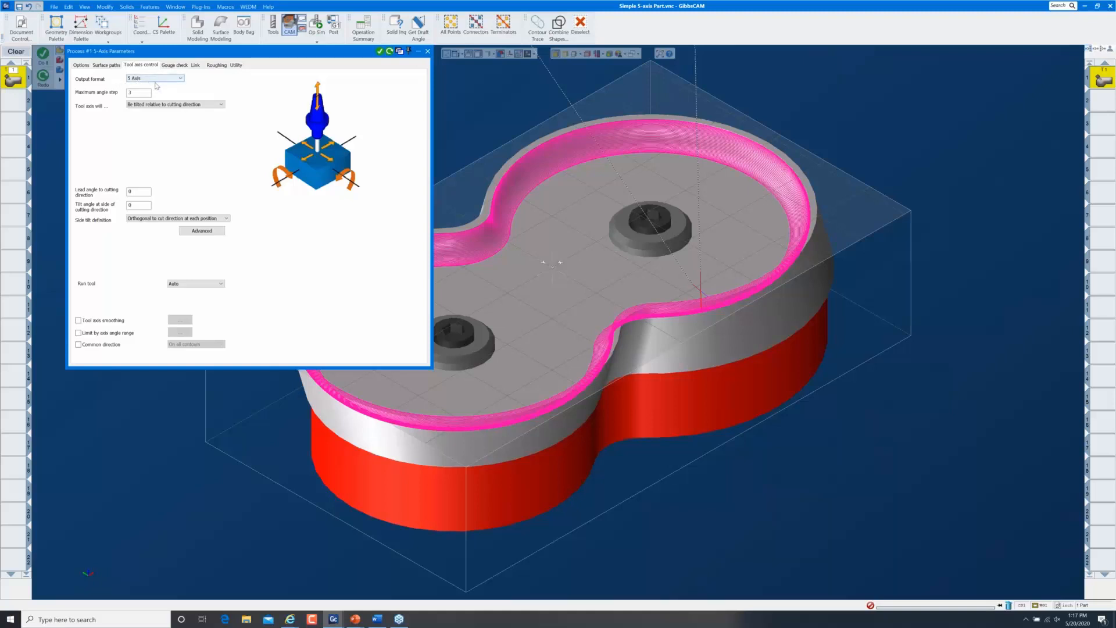
left_click(156, 80)
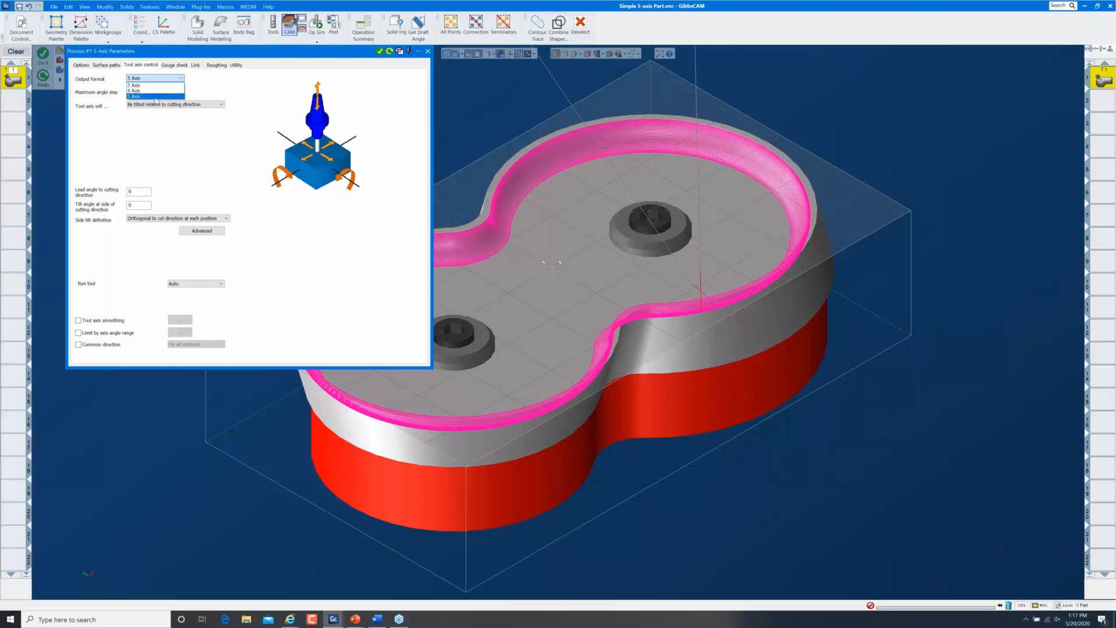
left_click(155, 97)
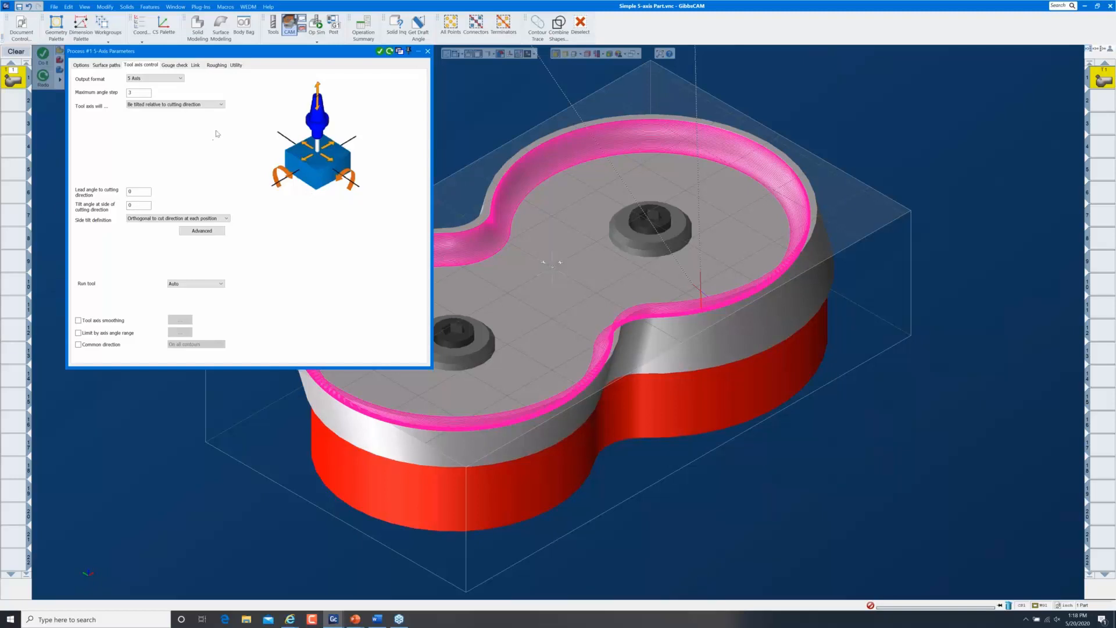
Explore the tool axis strategies Tilted through point and Tilted from point away, and close the process parameters
left_click(222, 105)
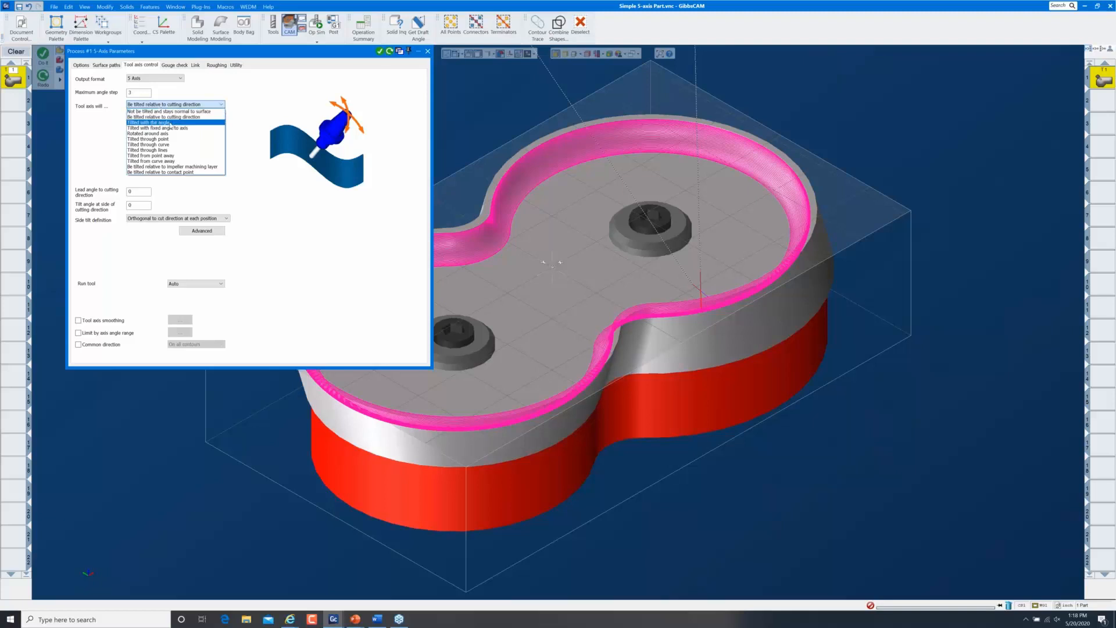
left_click(183, 139)
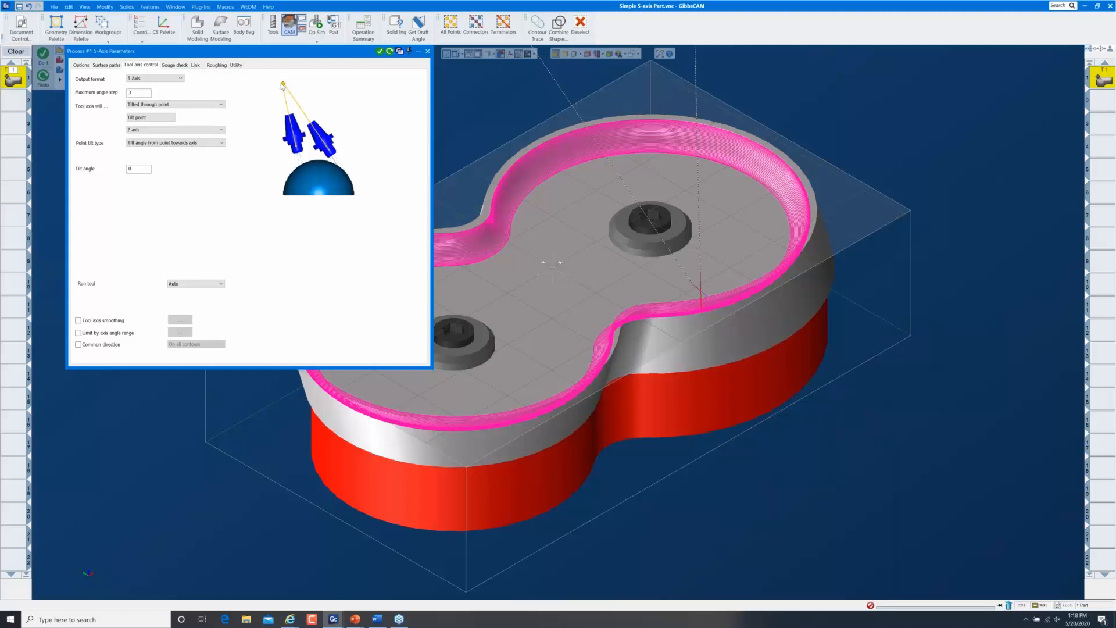
left_click(218, 104)
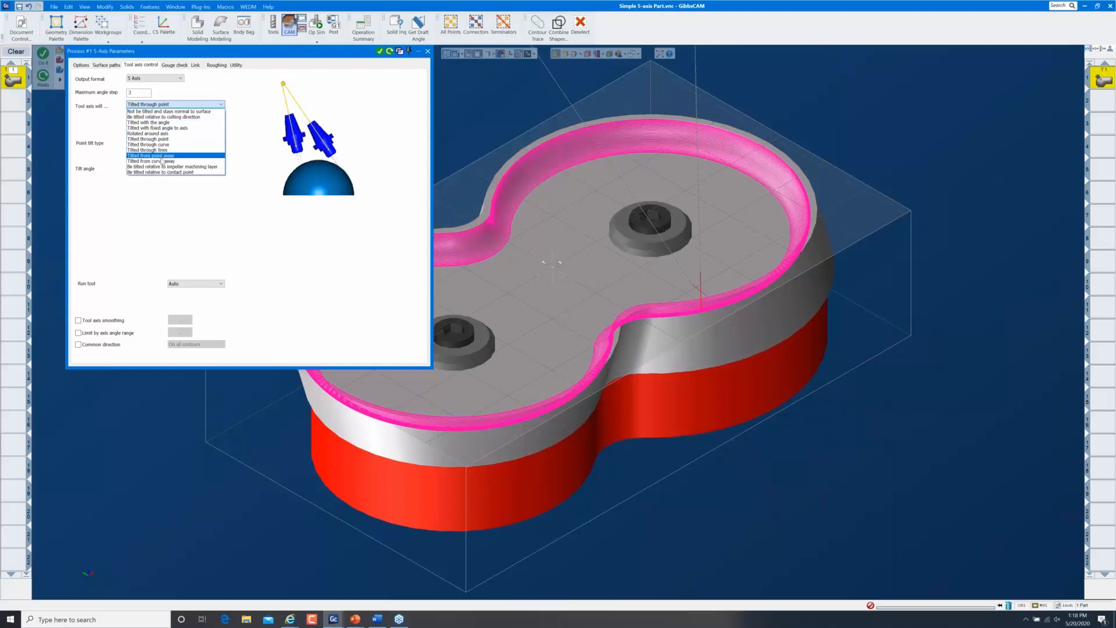
left_click(162, 156)
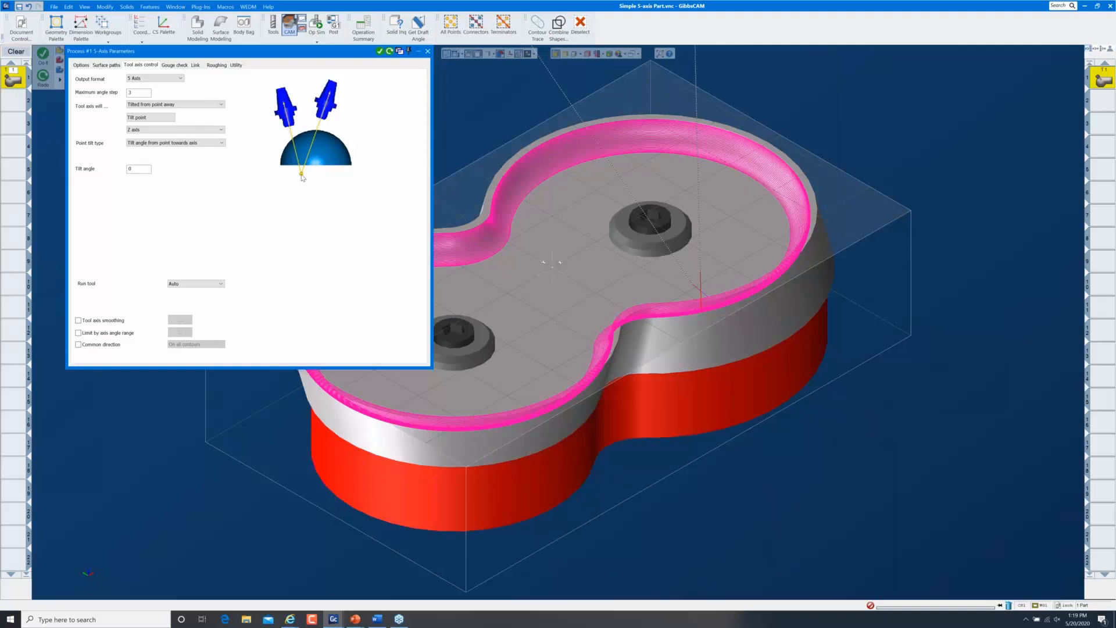
left_click(213, 105)
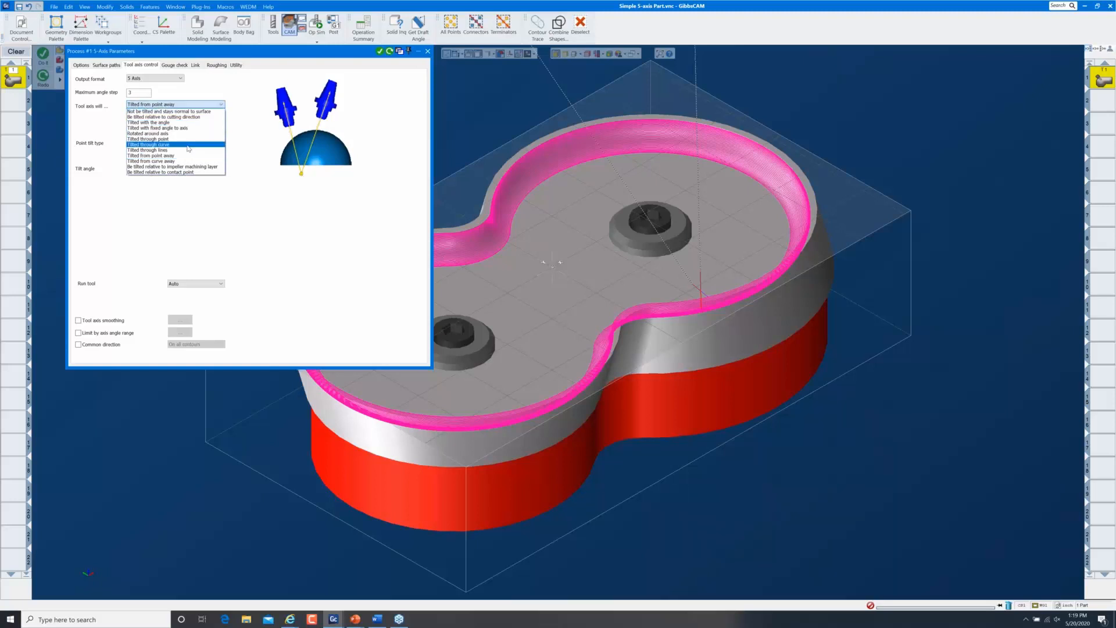
left_click(321, 57)
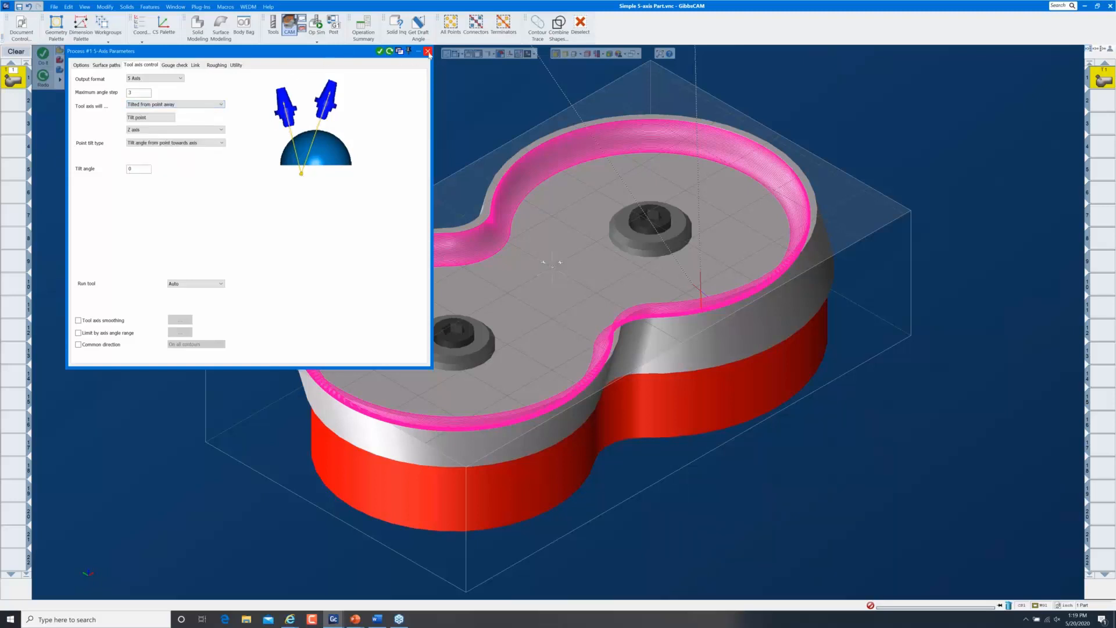
left_click(428, 52)
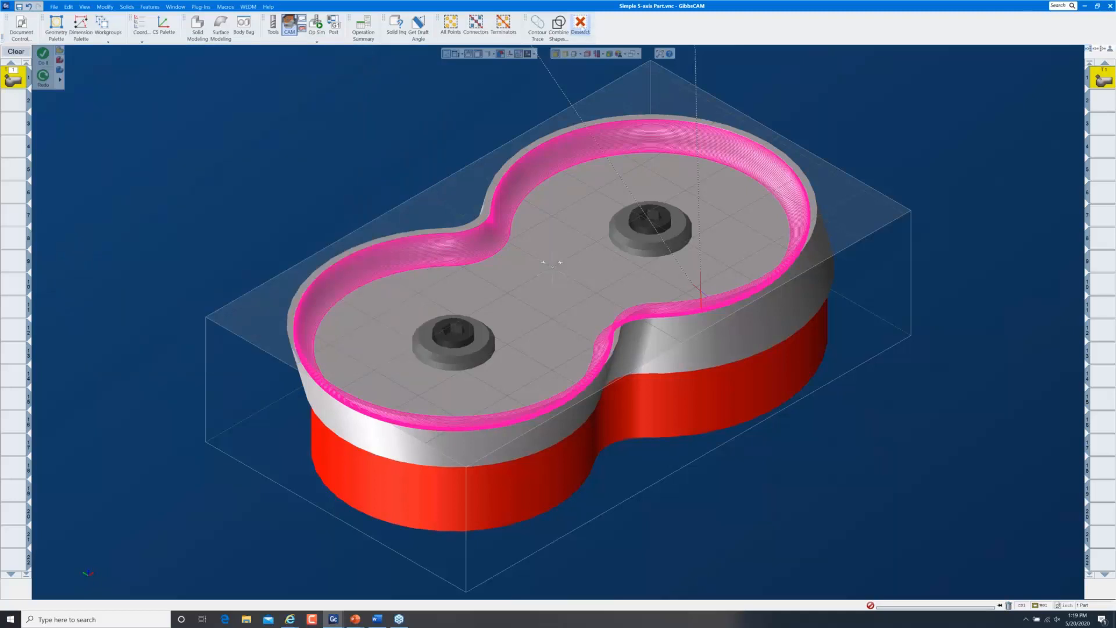
Deselect everything and extract the edges of the pocket floor face as geometry
left_click(580, 26)
left_click(568, 211)
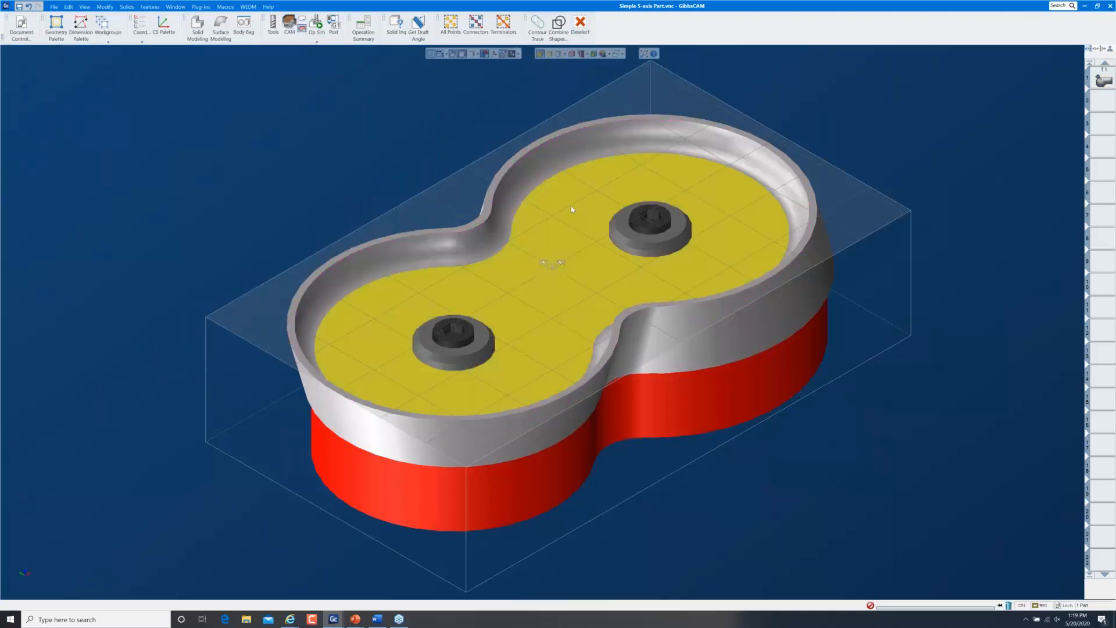
right_click(571, 207)
left_click(610, 346)
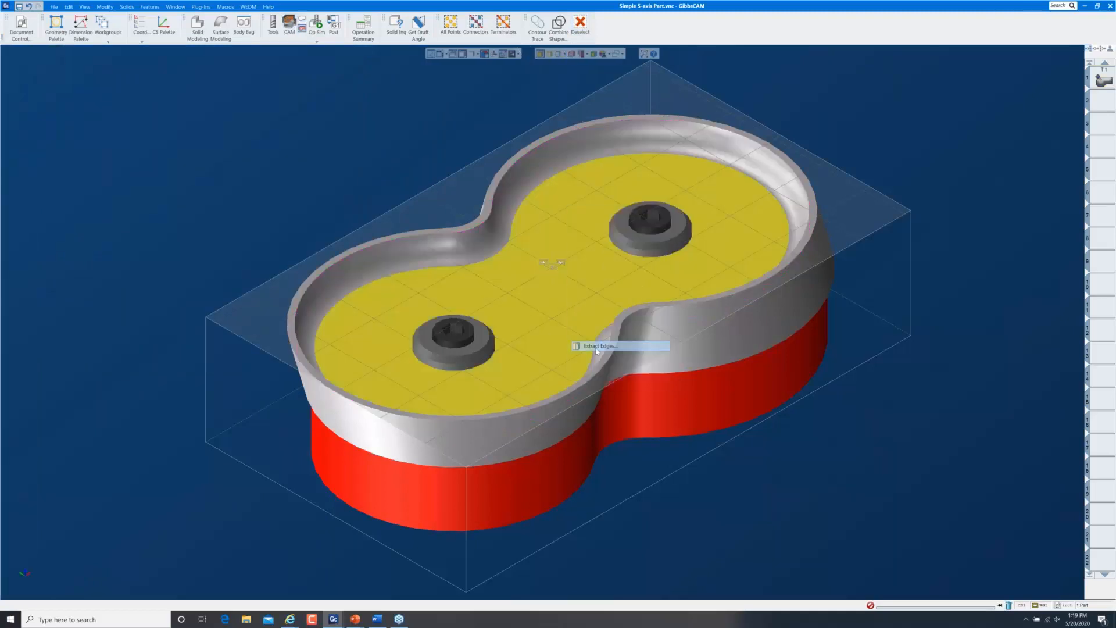
left_click(243, 224)
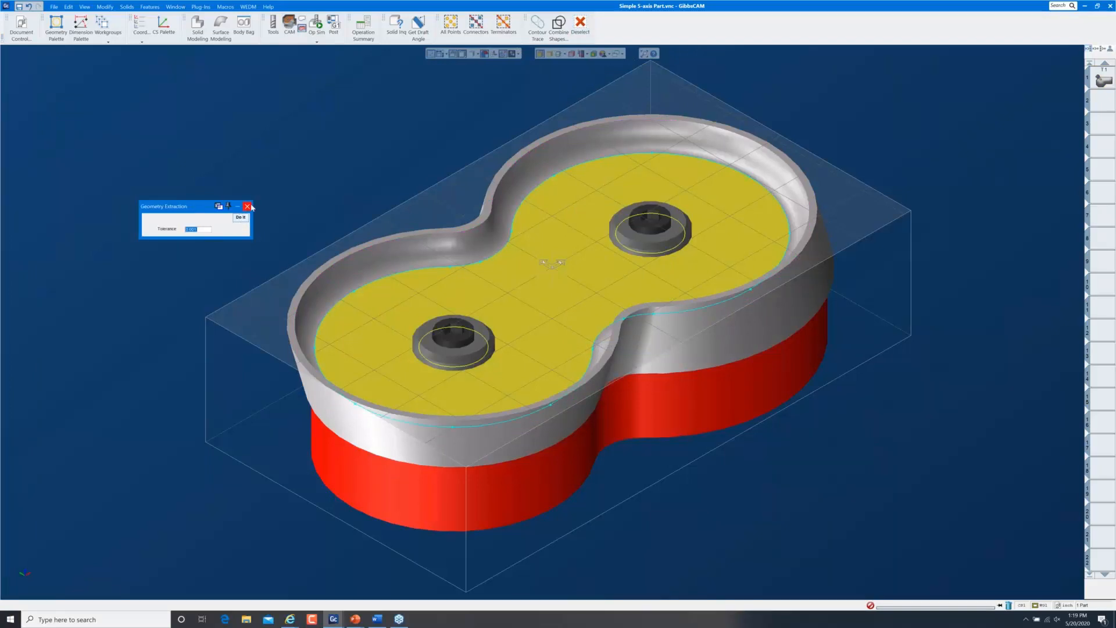
left_click(247, 206)
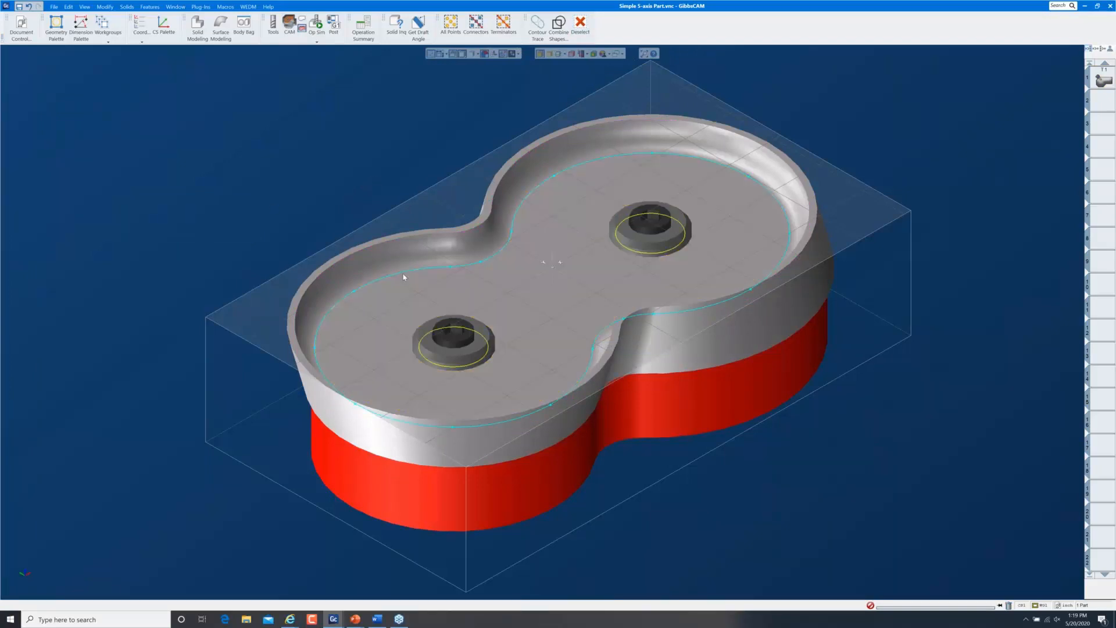
Offset the extracted outer contour of the pocket floor by a distance of 1 with an accuracy of 0.001
double_click(404, 276)
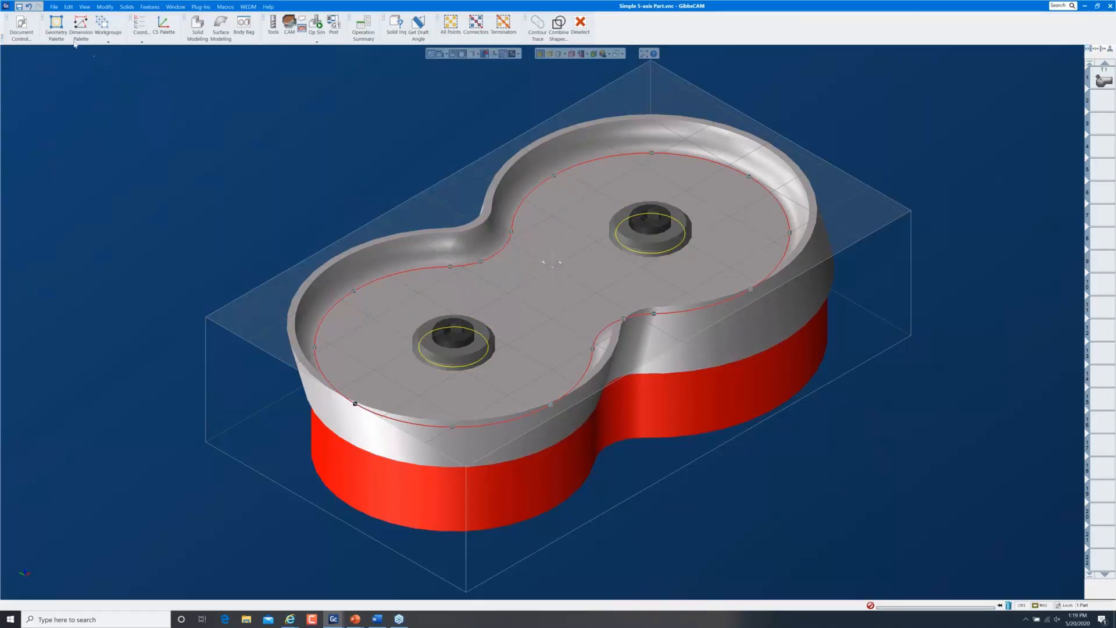
left_click(56, 24)
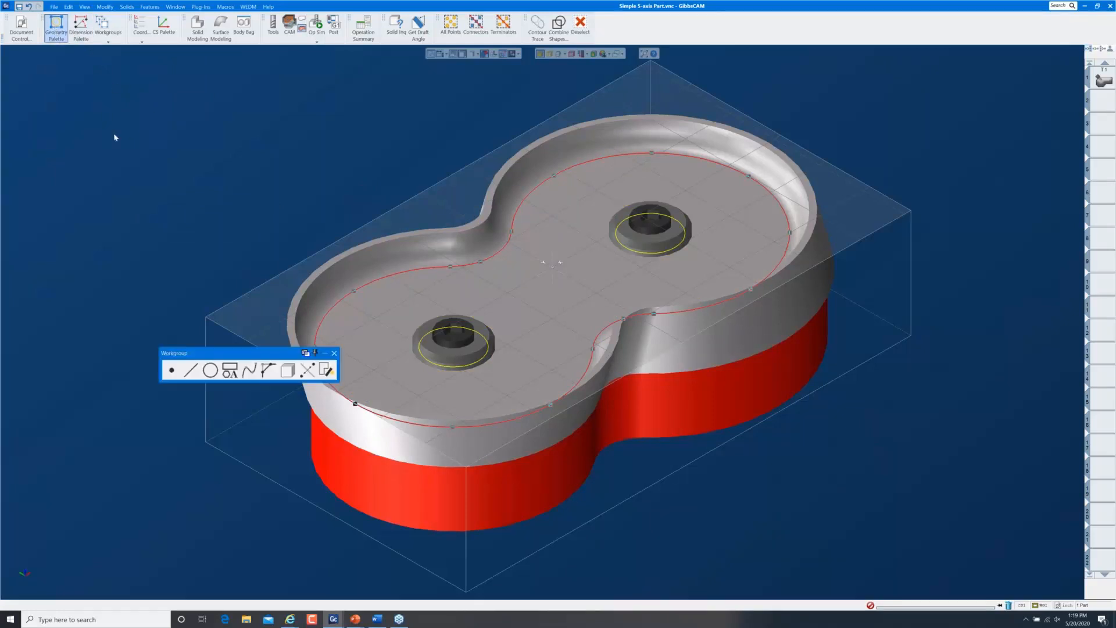
left_click(230, 370)
left_click(190, 370)
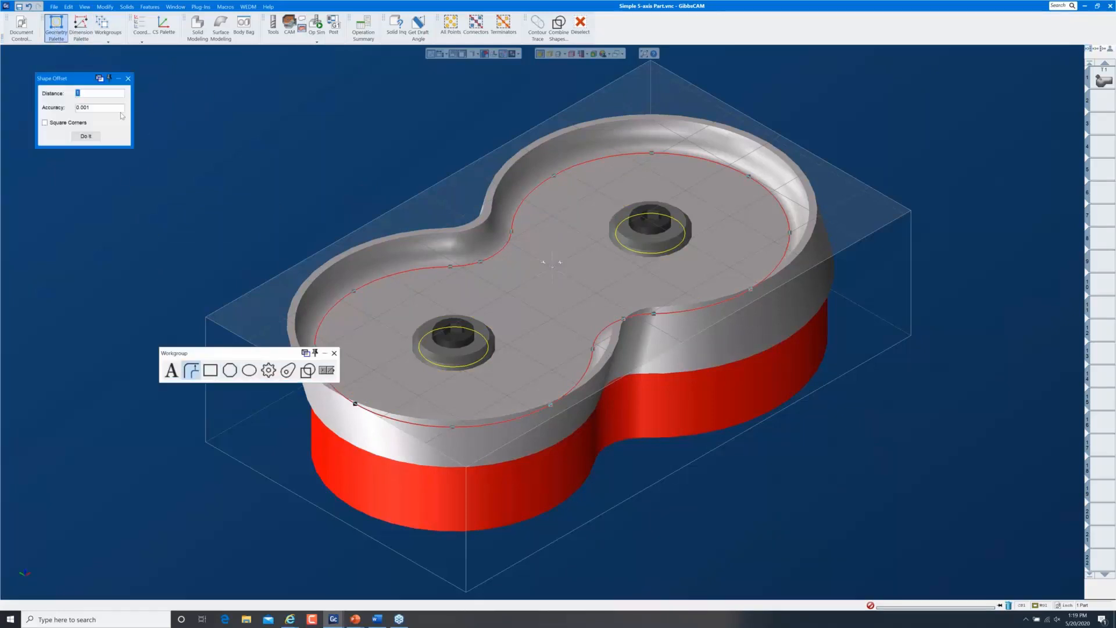
left_click(86, 136)
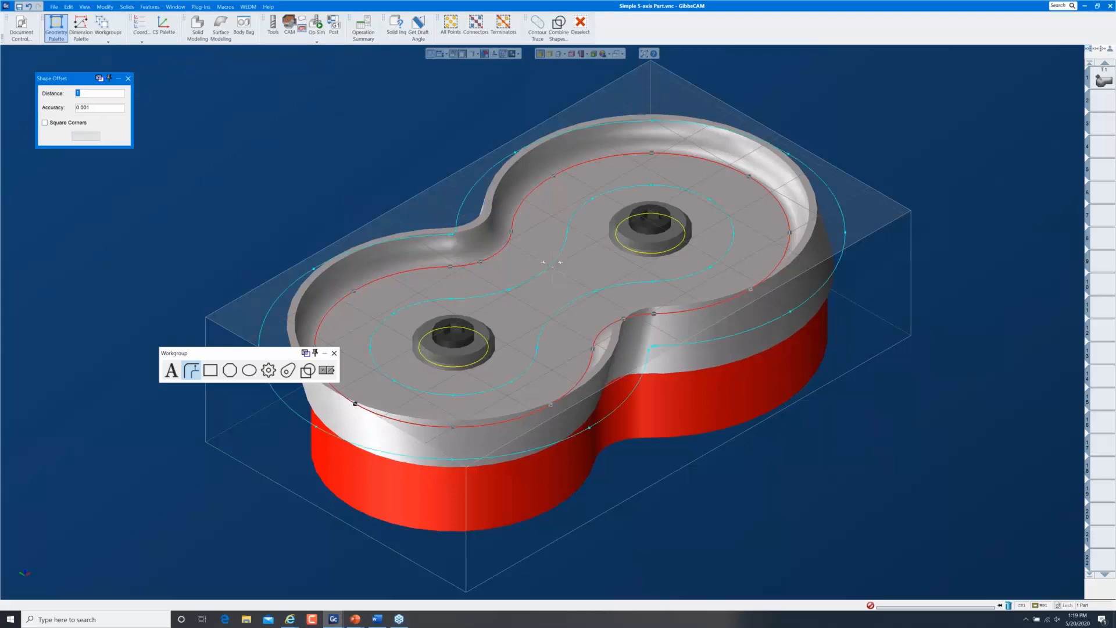
Finish the shape offset and delete the outer offset contour together with the extracted pocket floor contour
left_click(127, 80)
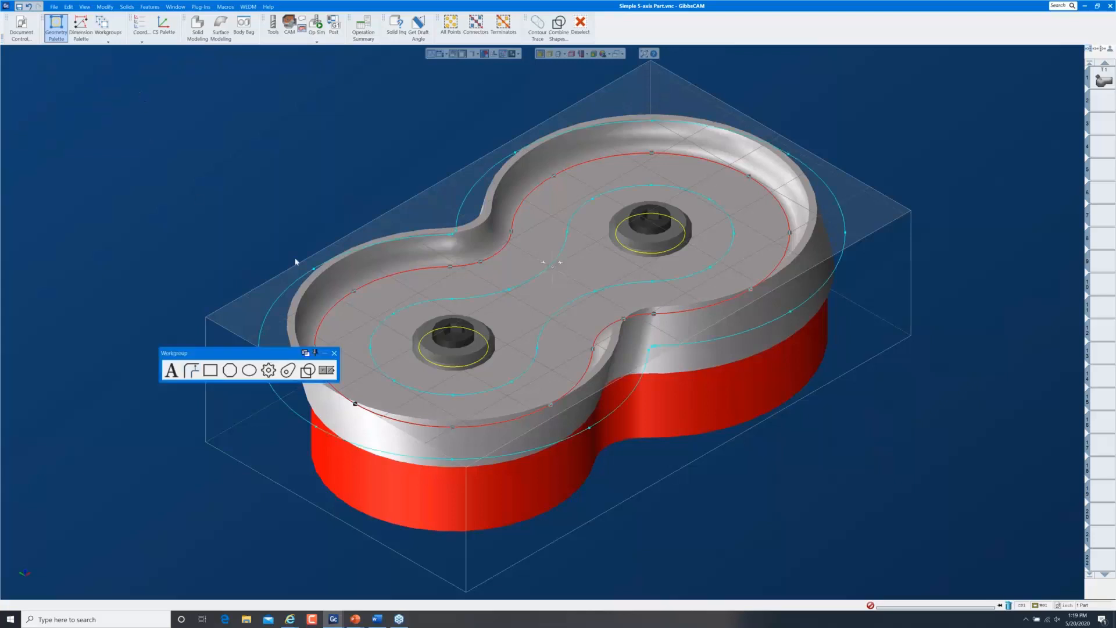
double_click(286, 295)
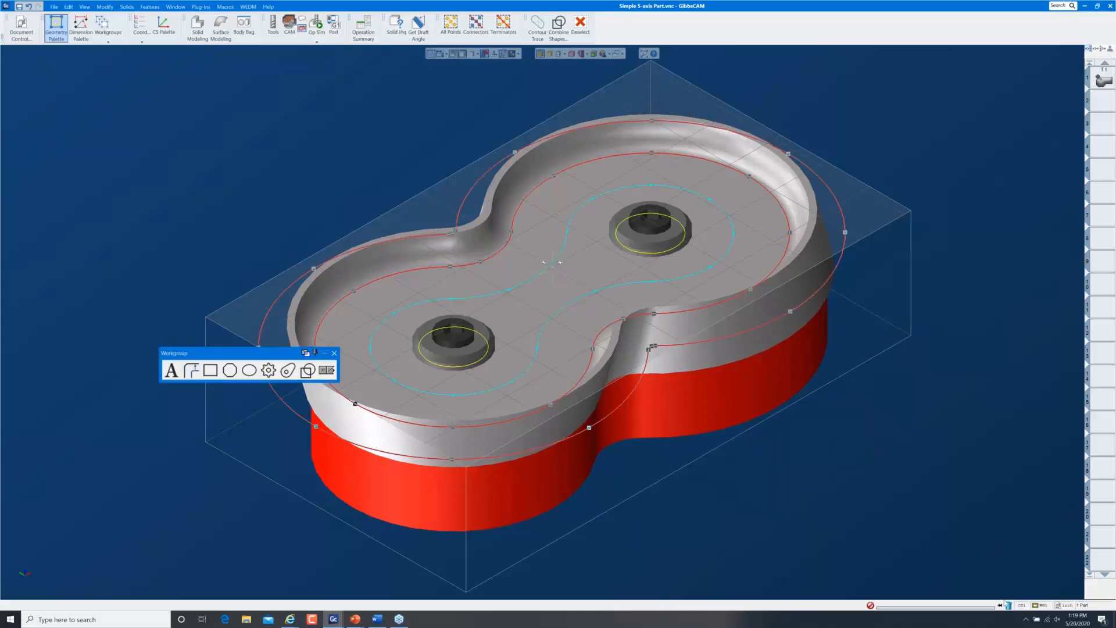
key("Delete")
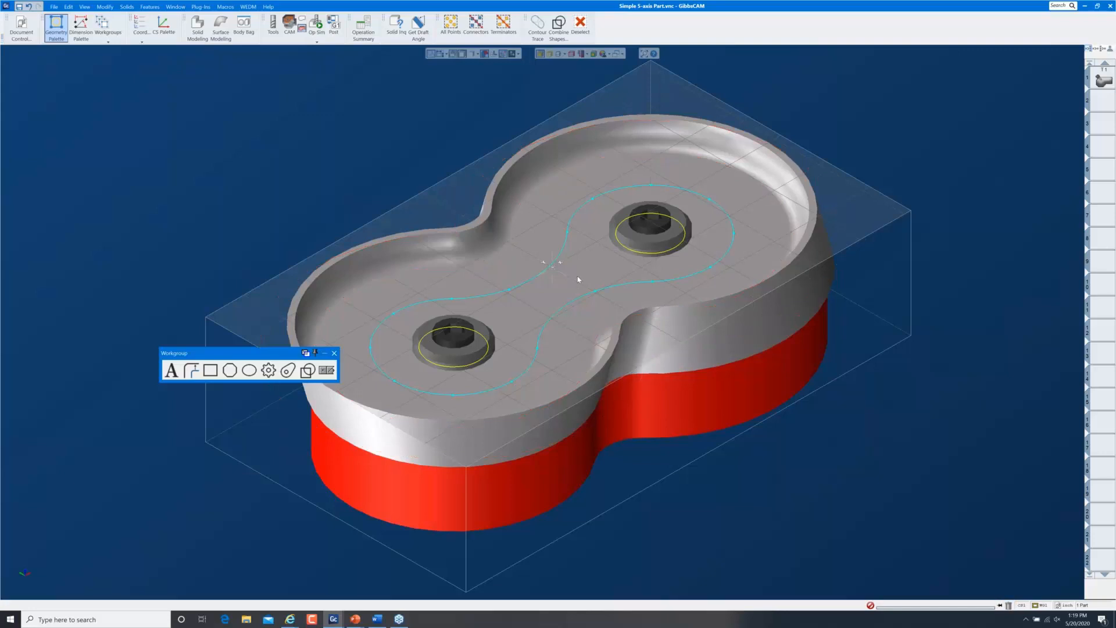
Translate the inner offset contour upward along Z by 0.5, three times in a row
left_click(538, 276)
double_click(537, 277)
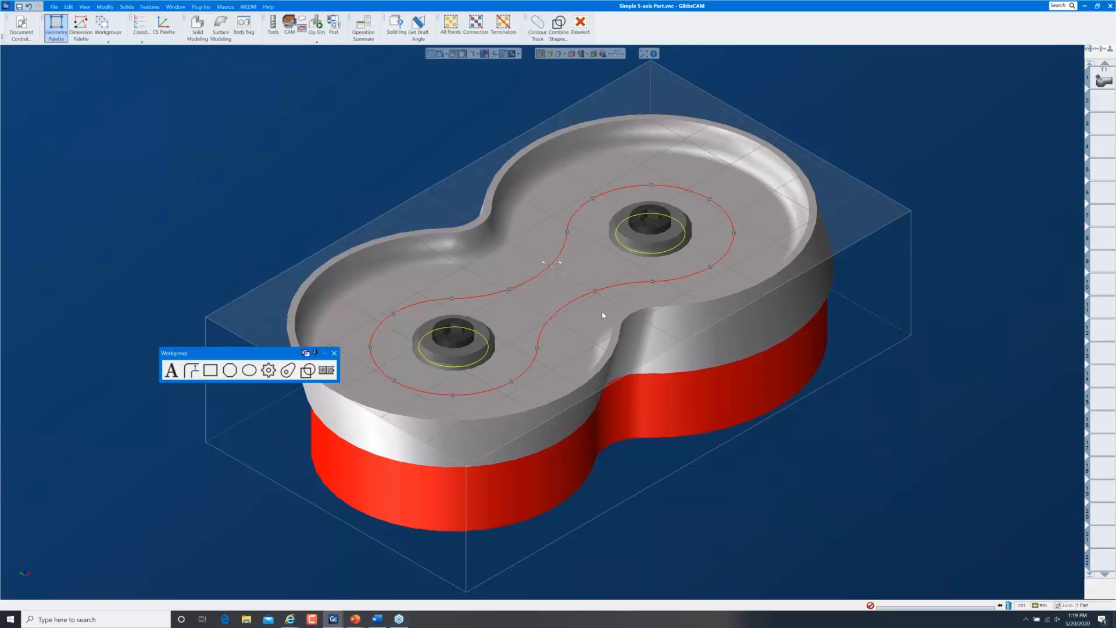
middle_click_drag(695, 446, 629, 331)
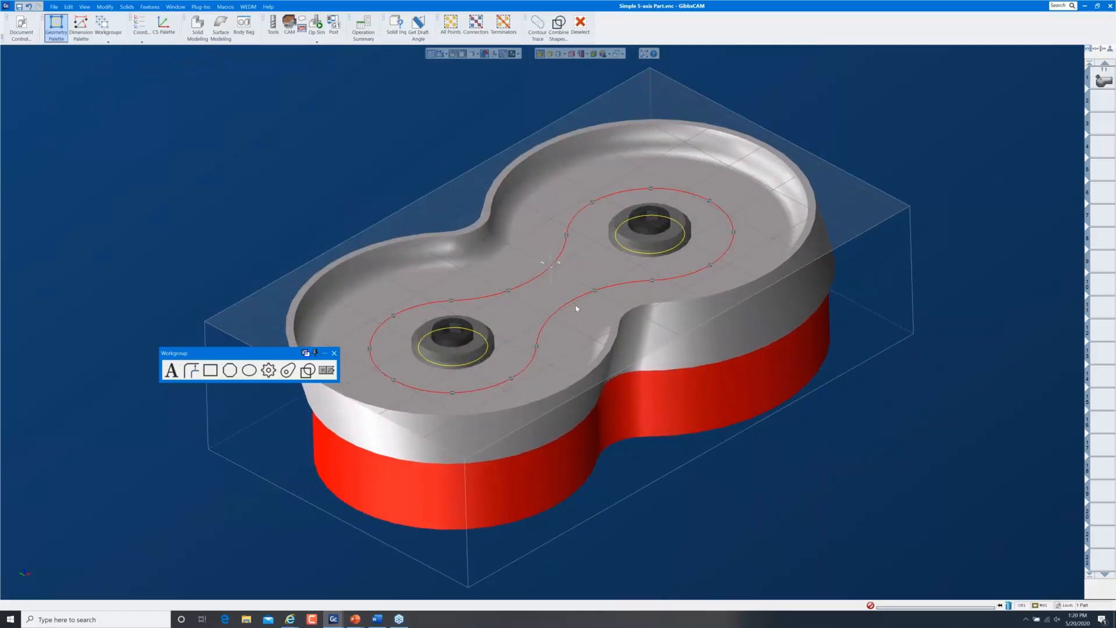
left_click(327, 369)
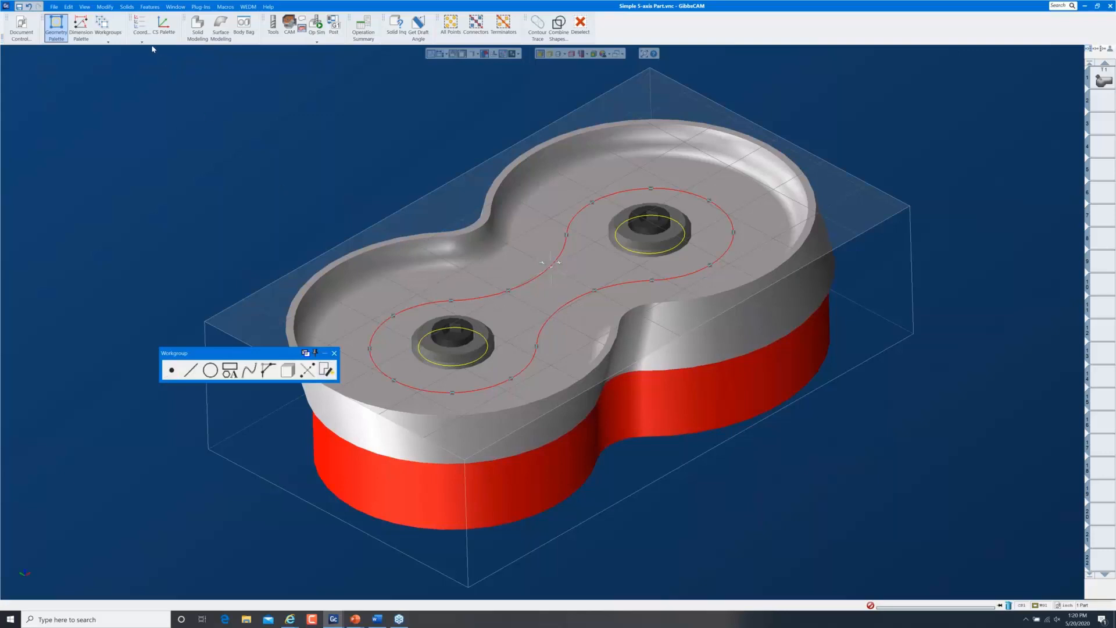
left_click(105, 7)
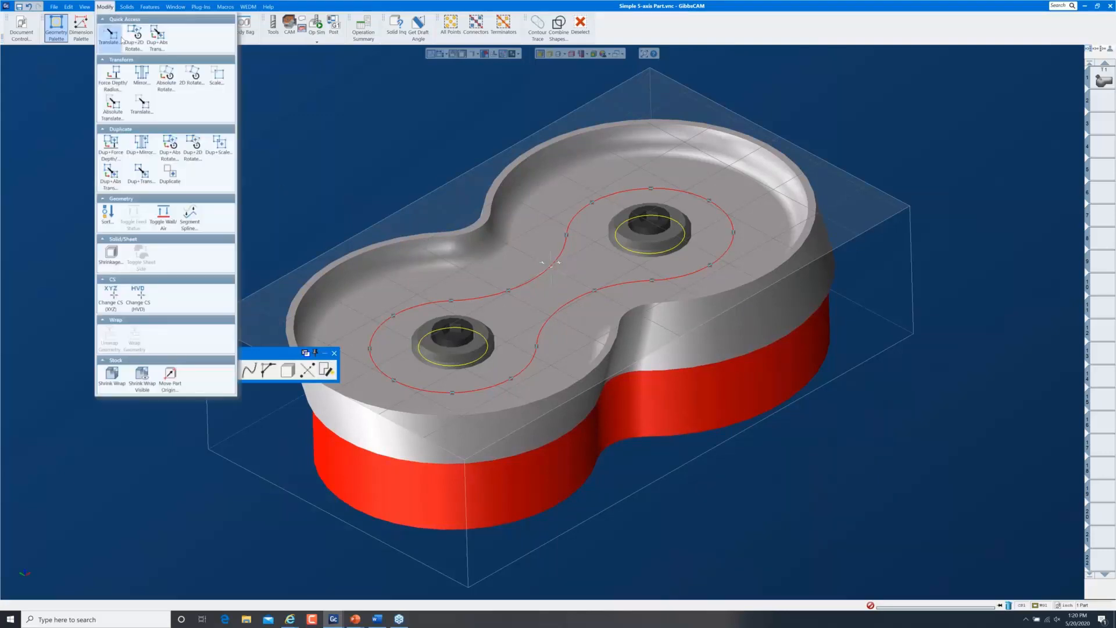
left_click(116, 200)
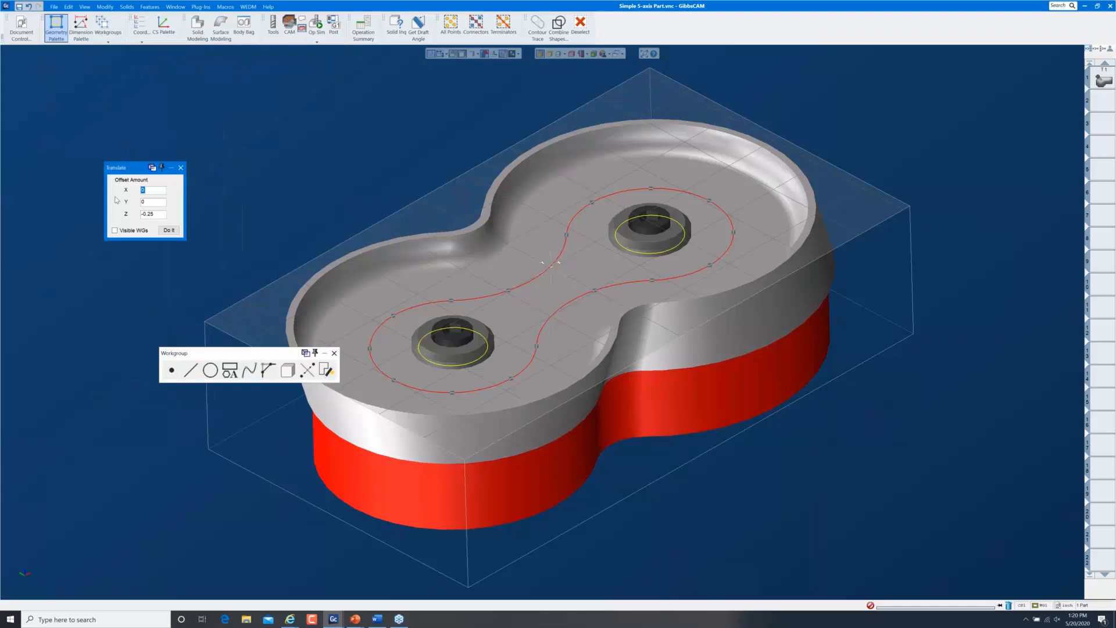
double_click(152, 214)
type(".5")
key("Return")
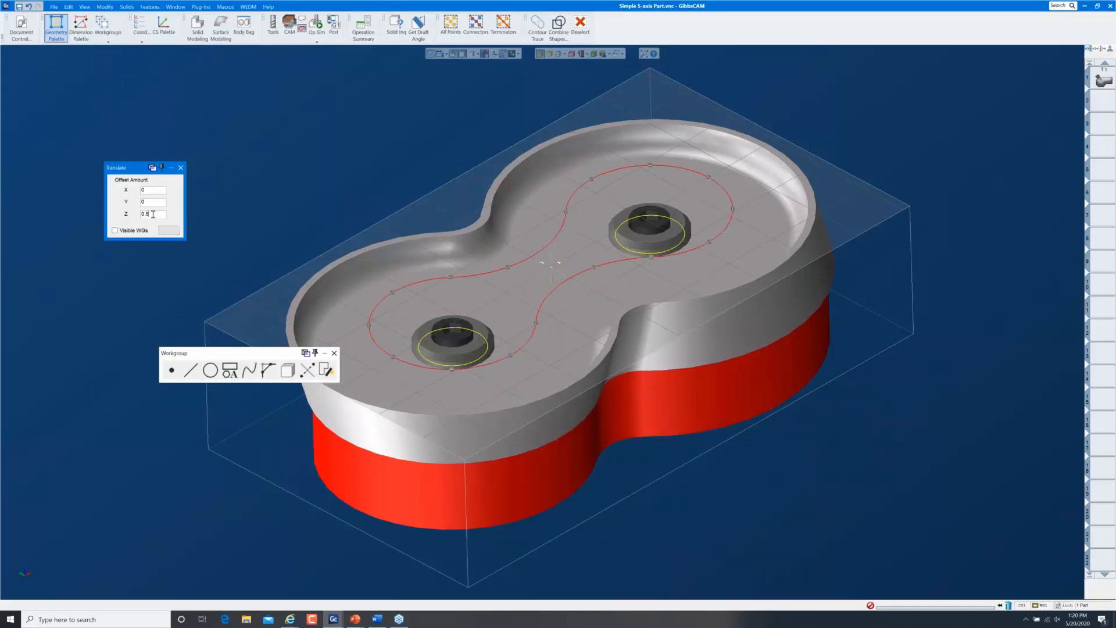
key("Return")
key("Return")
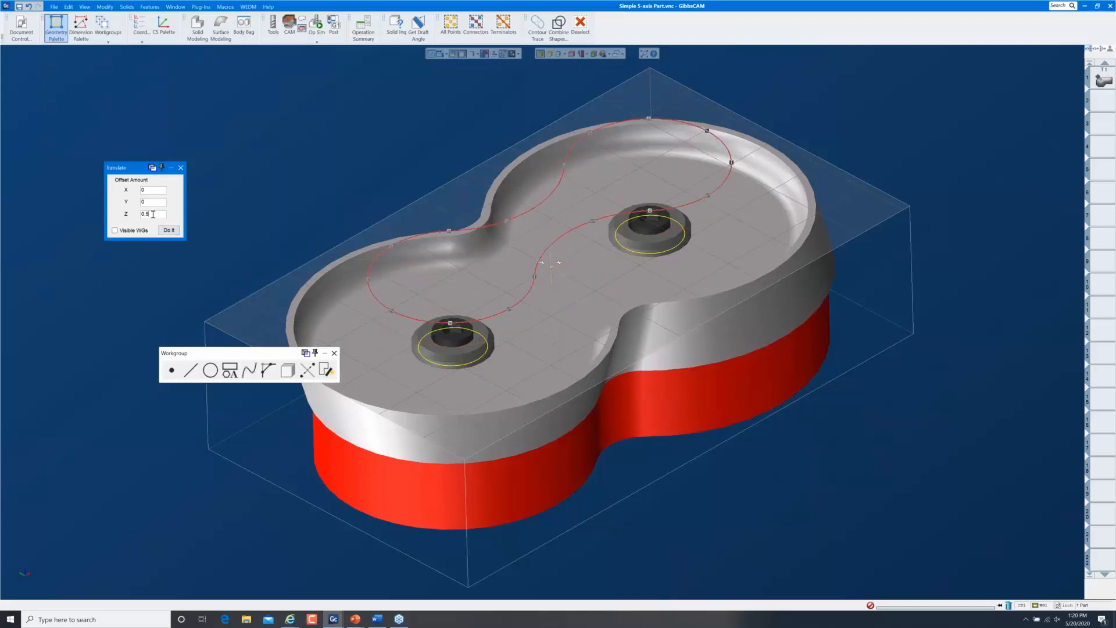
left_click(181, 167)
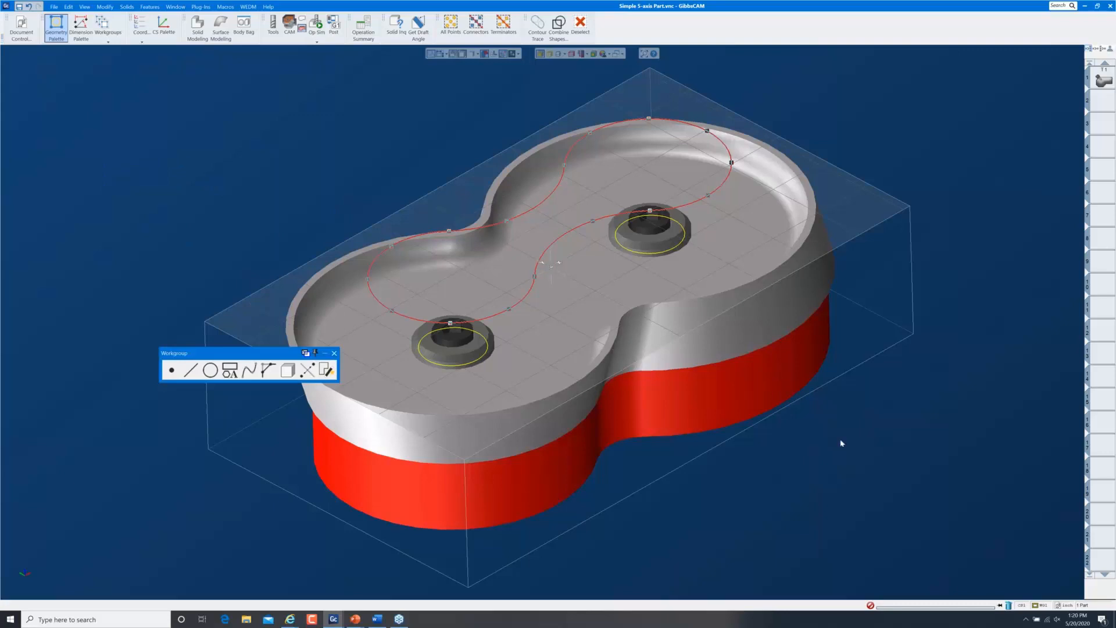
Examine the raised contour's position relative to the pocket's curved wall and floor faces
middle_click_drag(841, 443, 772, 423)
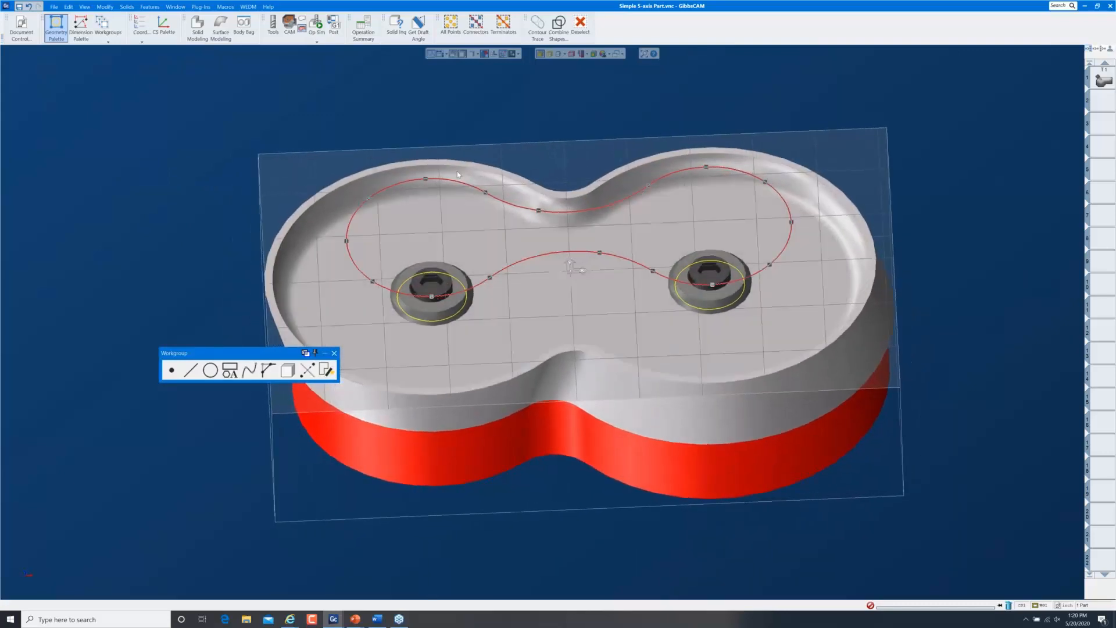
double_click(425, 188)
middle_click_drag(532, 417, 557, 423)
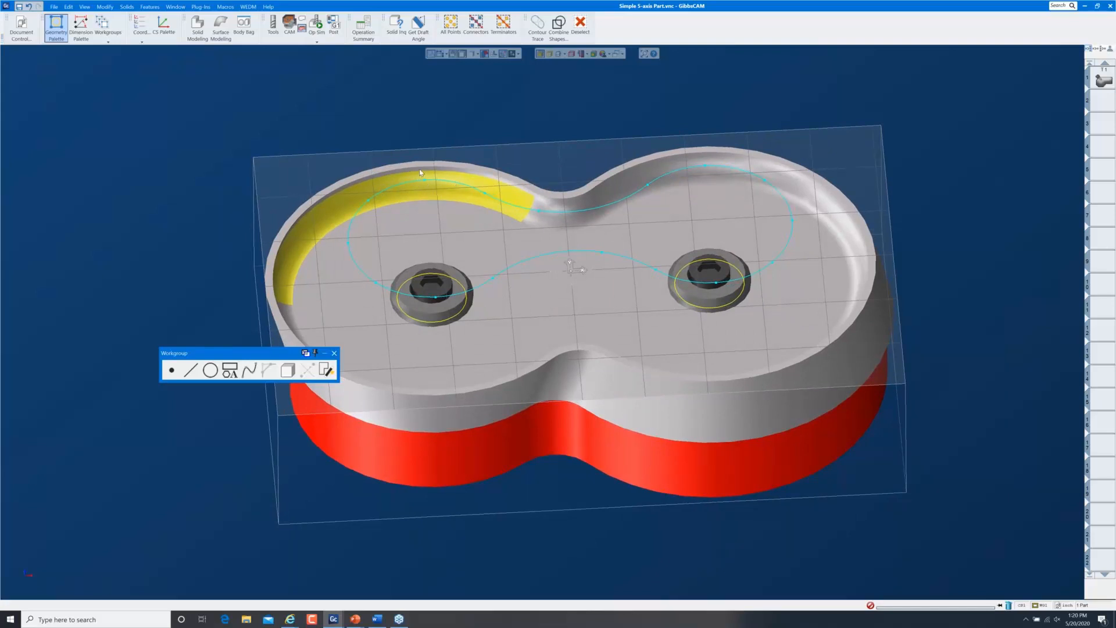
key("ctrl+i")
left_click(480, 288)
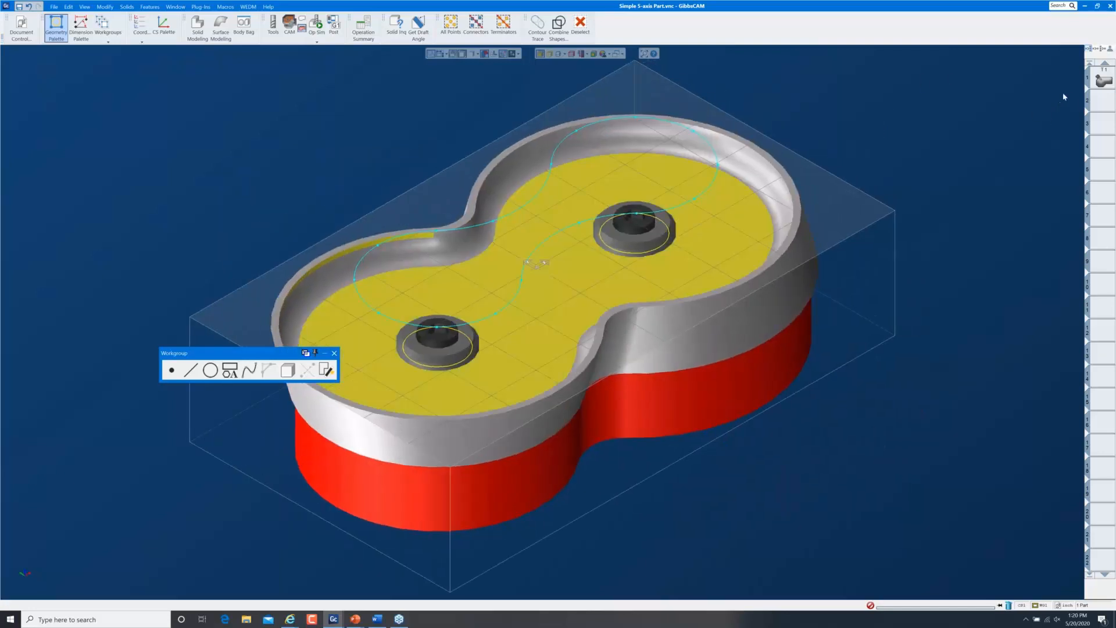
Reopen the parameters of the existing 5-axis process and set its tool axis strategy to Tilted through curve
left_click(1103, 78)
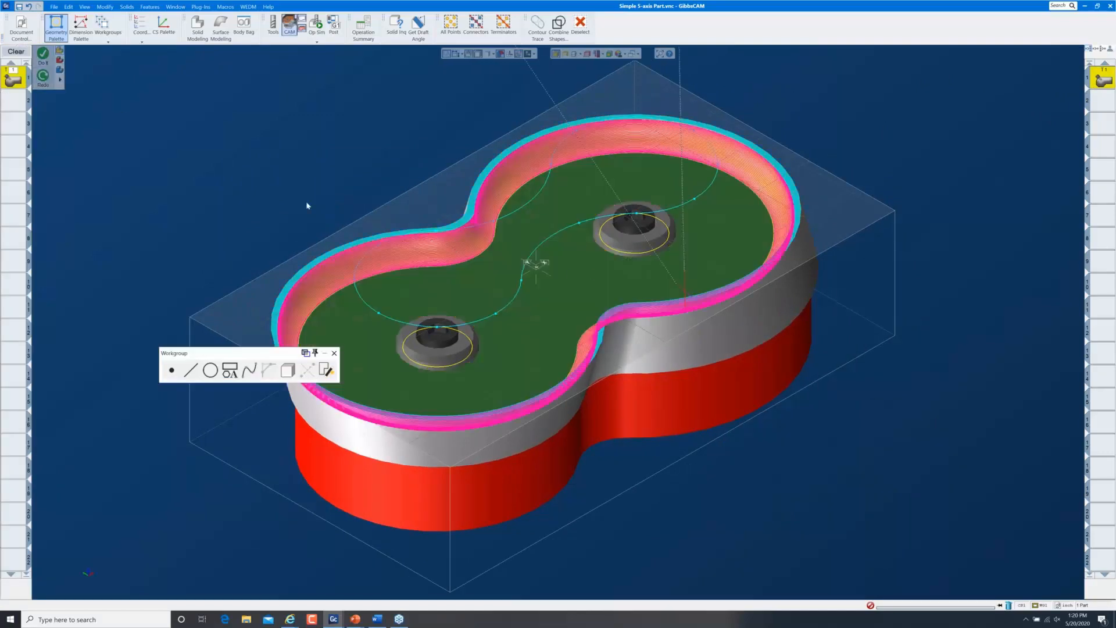
double_click(17, 80)
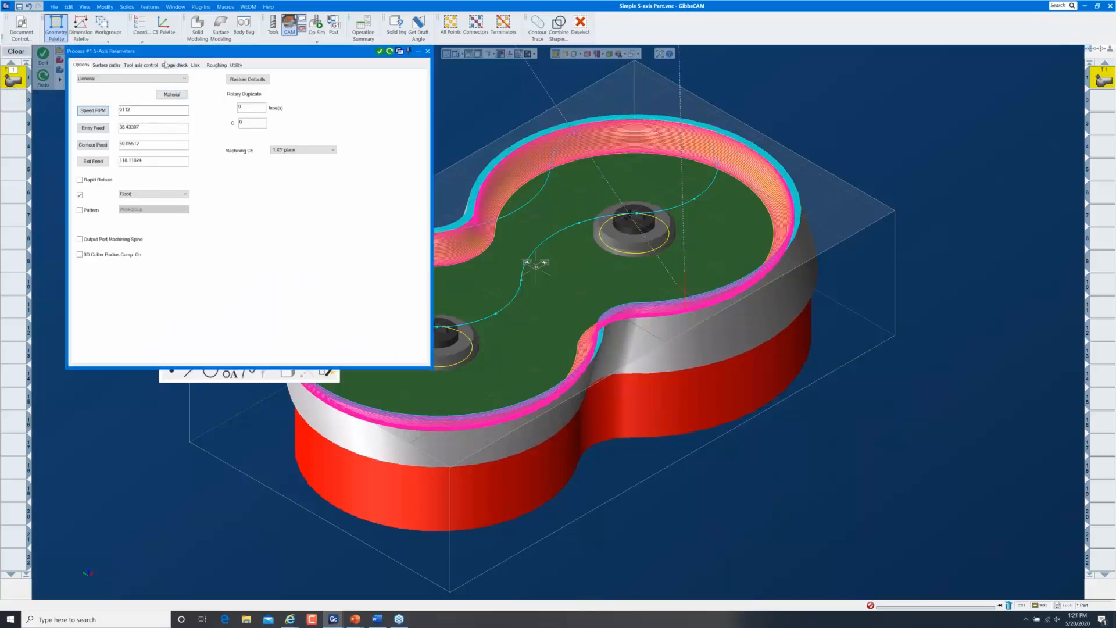
left_click_drag(167, 54, 134, 79)
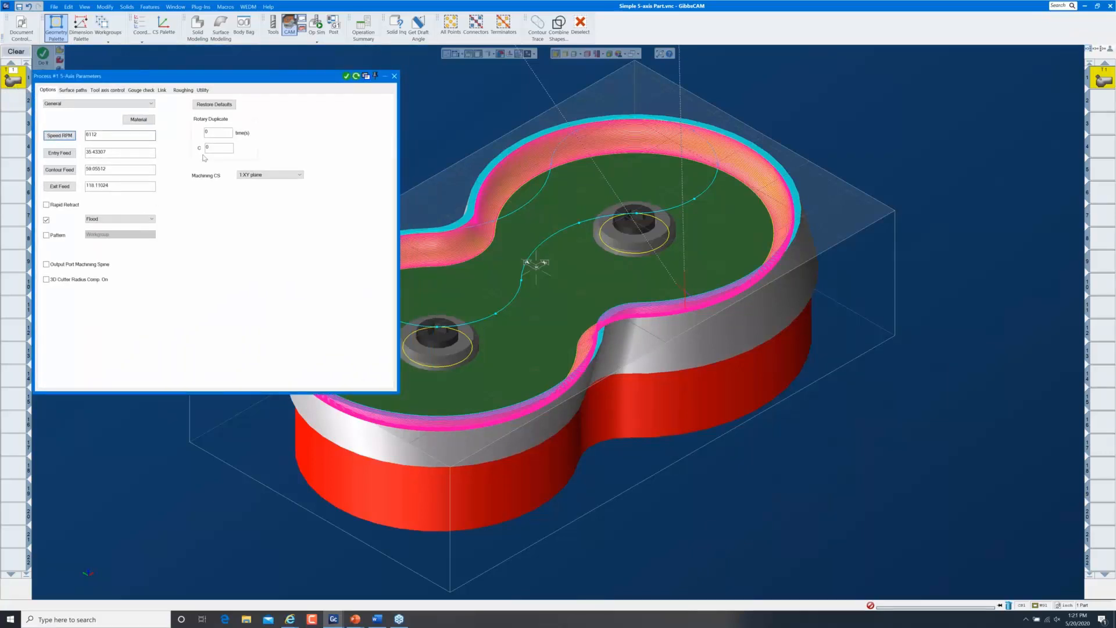
left_click(107, 90)
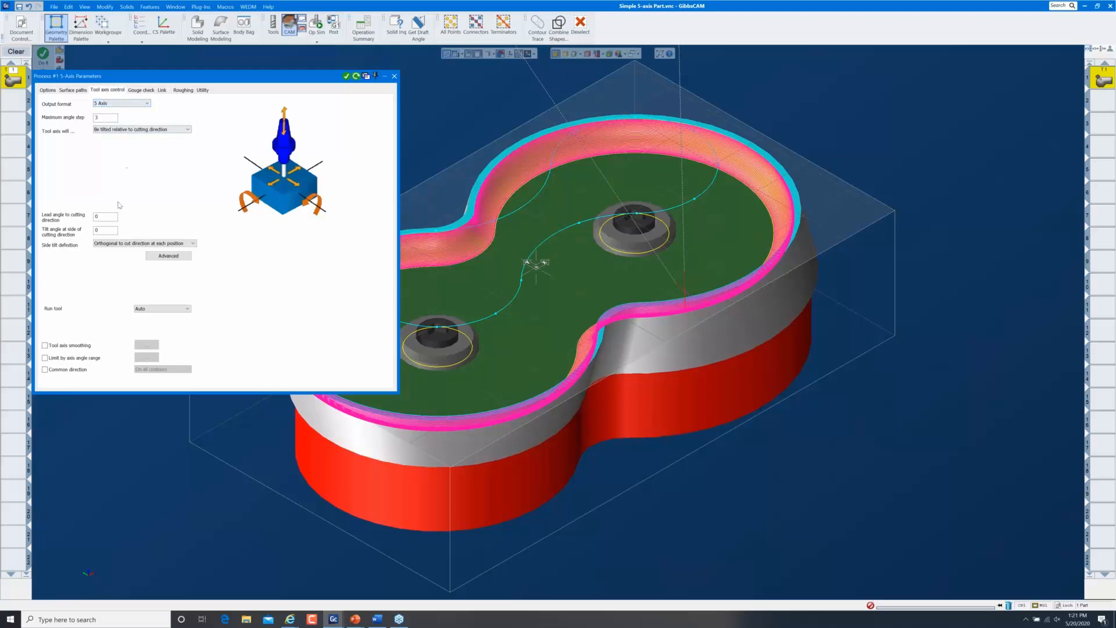
left_click(136, 130)
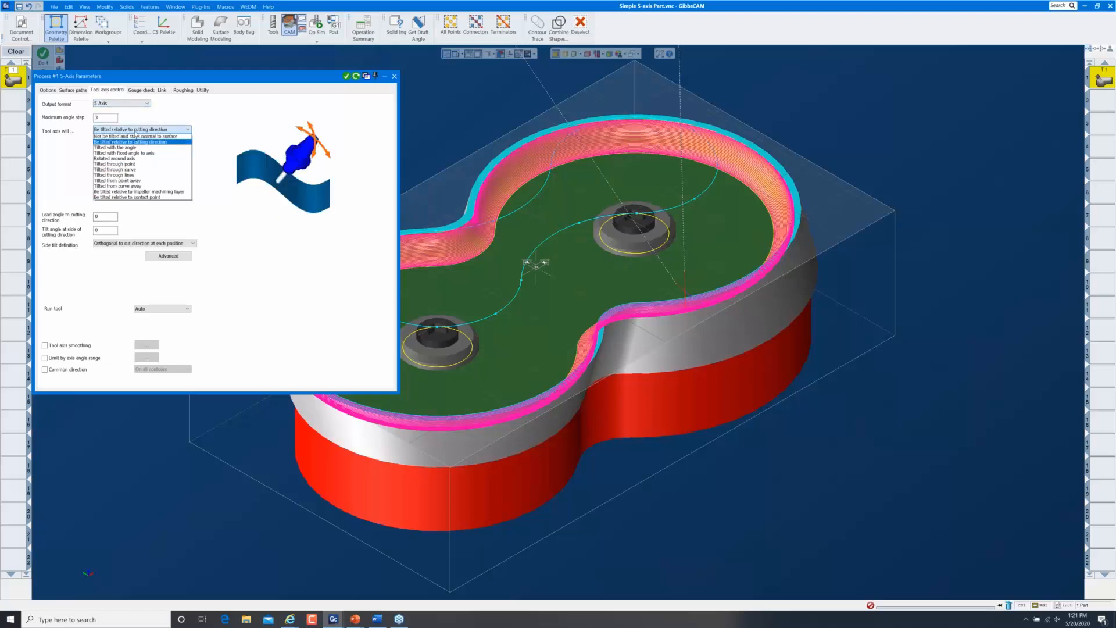
left_click(131, 170)
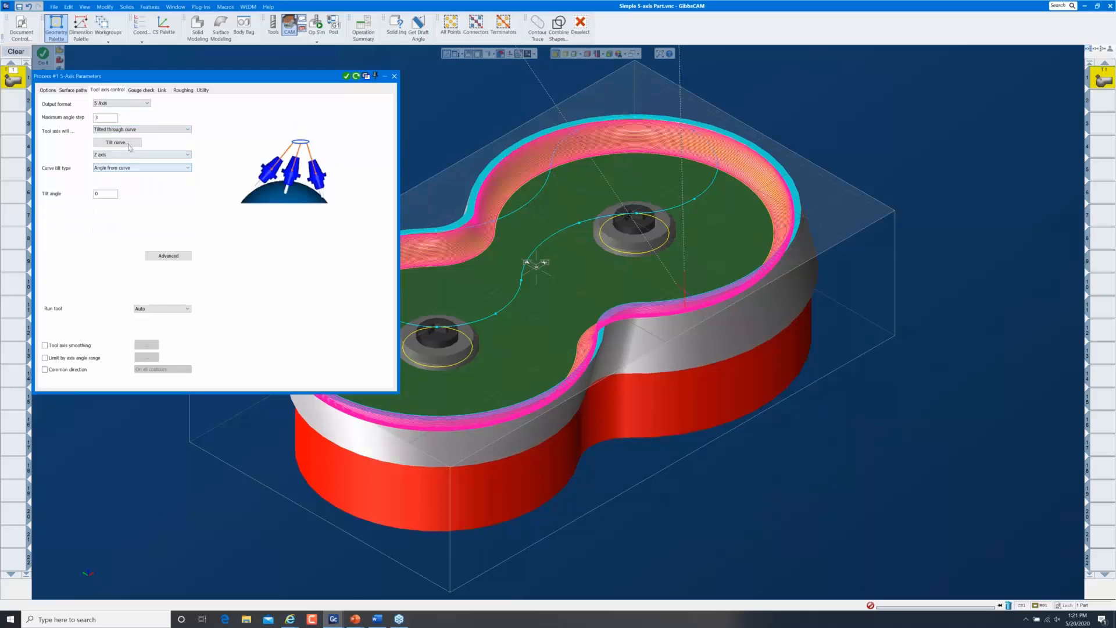
Assign the raised inner contour as the tilt curve, regenerate the 5-axis toolpath and close the process parameters
left_click(129, 144)
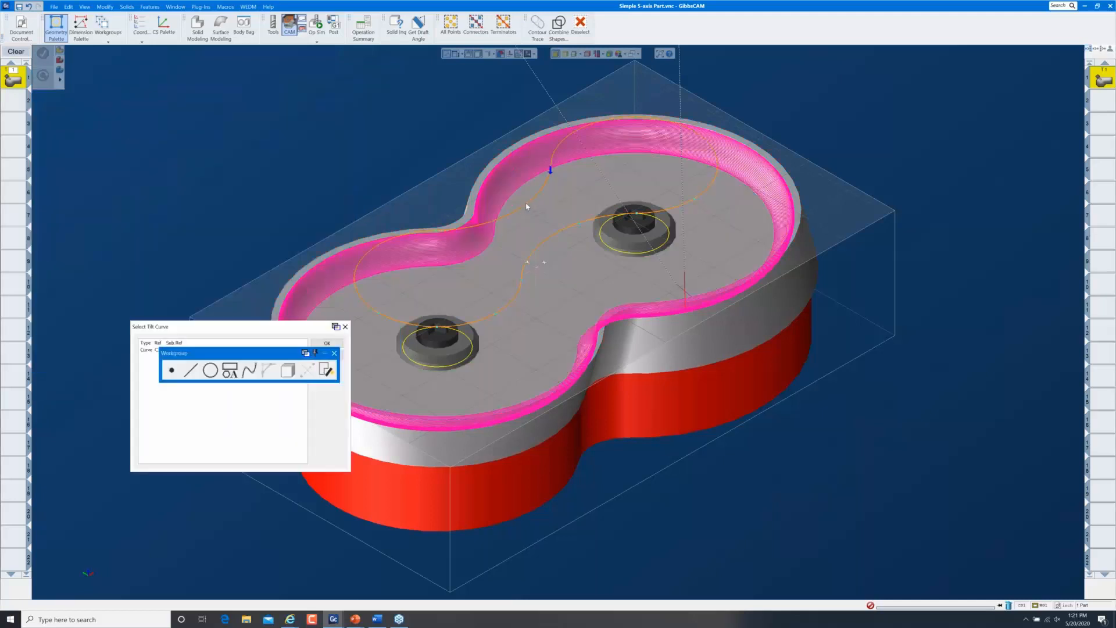
left_click(526, 206)
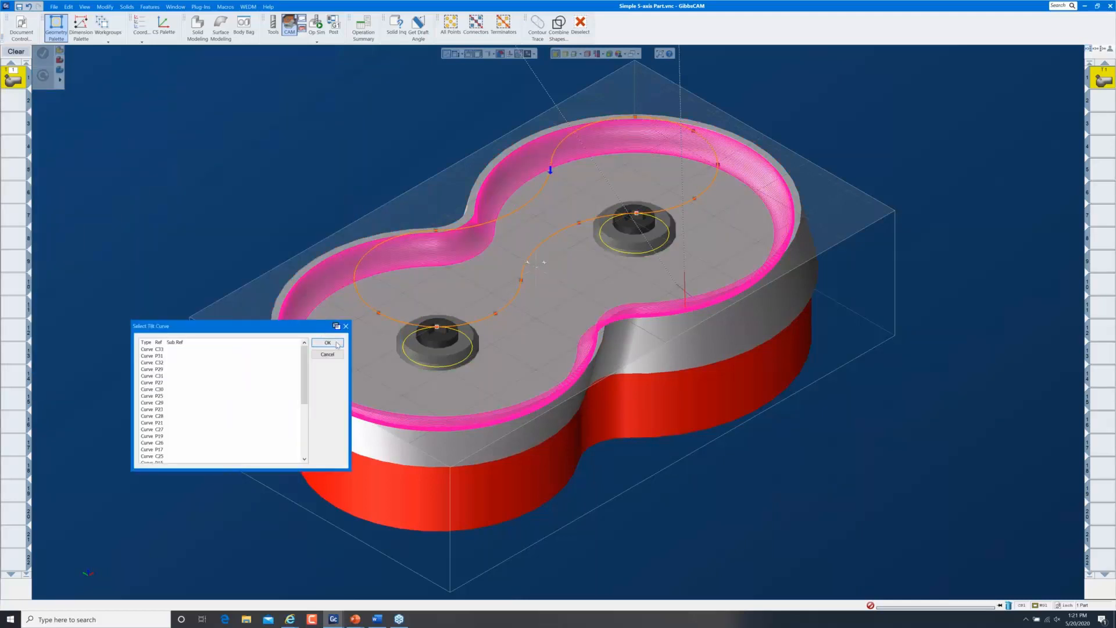
left_click(337, 344)
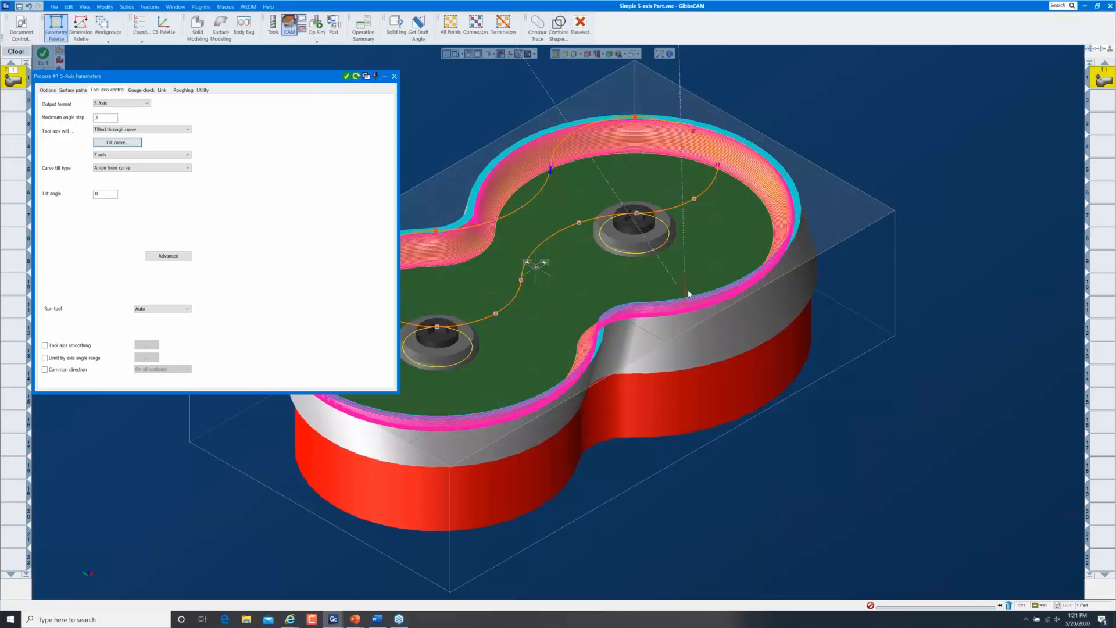
left_click(357, 76)
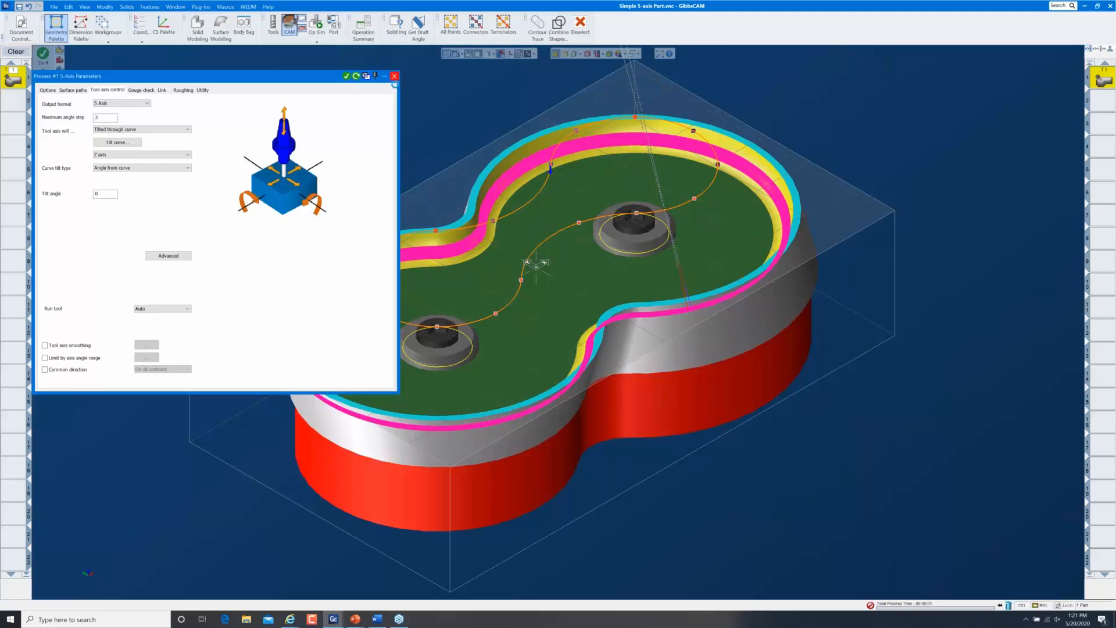
left_click(394, 76)
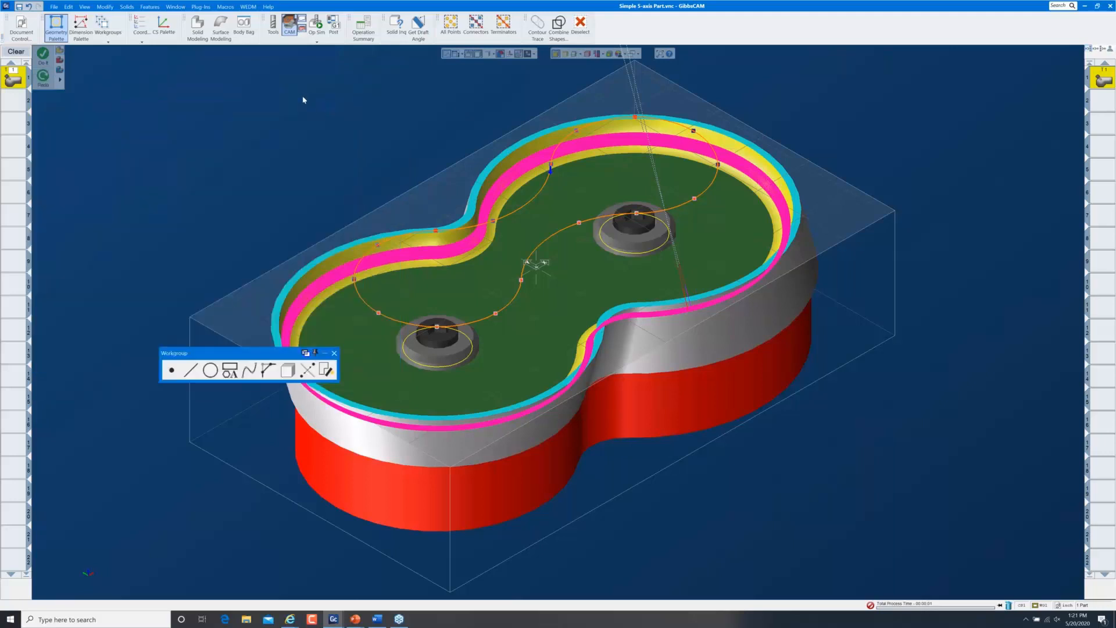
Simulate the curve-tilted toolpath with the point of view locked to Machine, adjusting the playback speed, and close the simulation
left_click(335, 353)
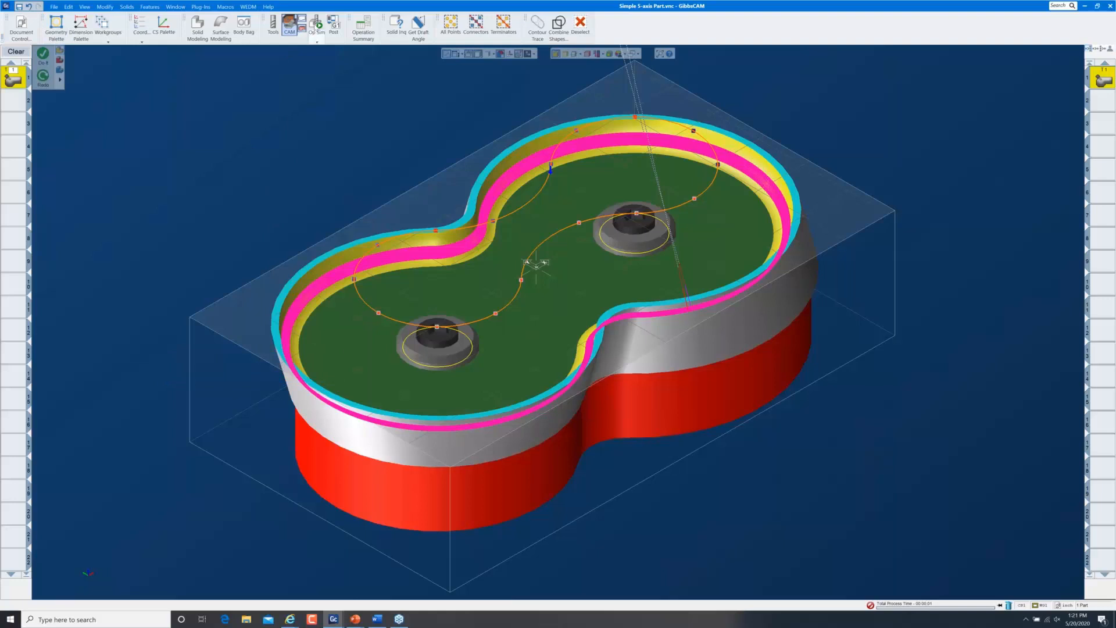
left_click(316, 25)
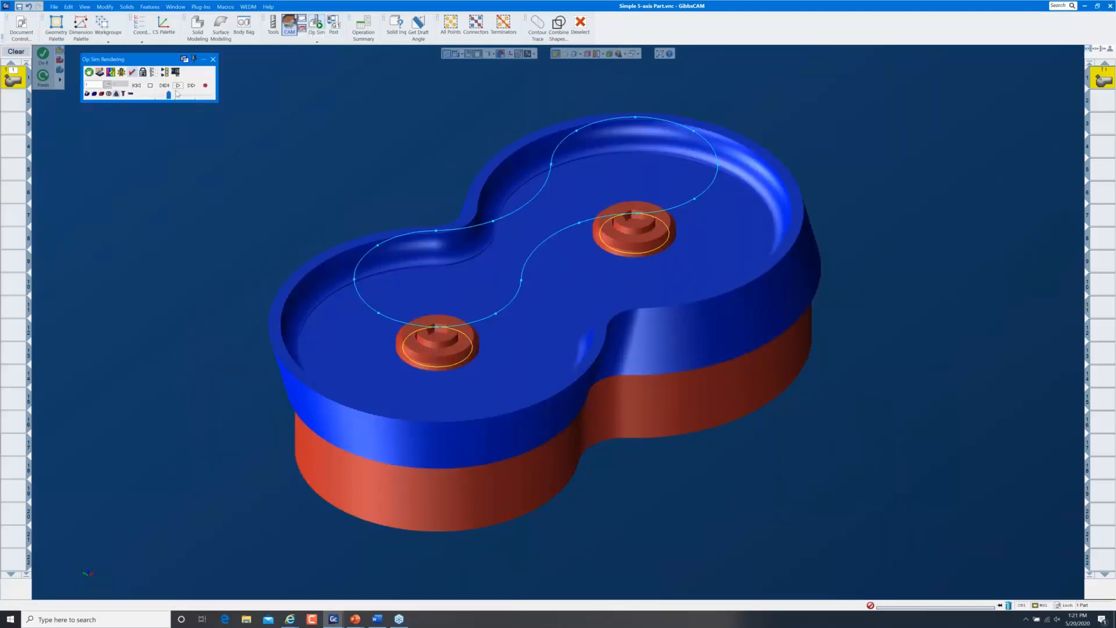
left_click(142, 72)
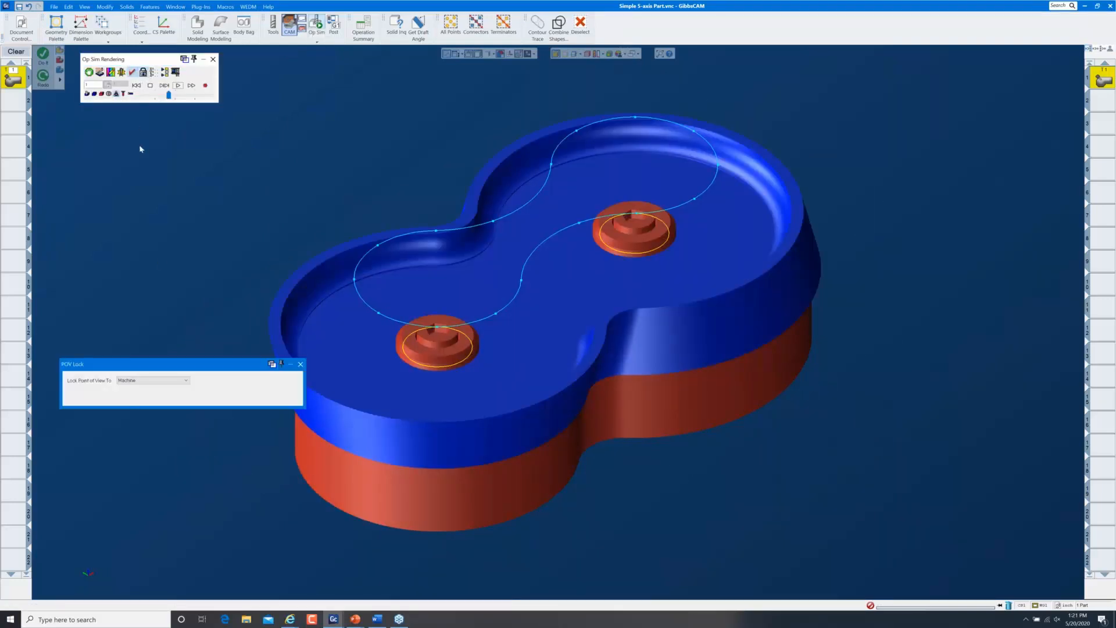
left_click(301, 364)
left_click_drag(169, 93, 165, 95)
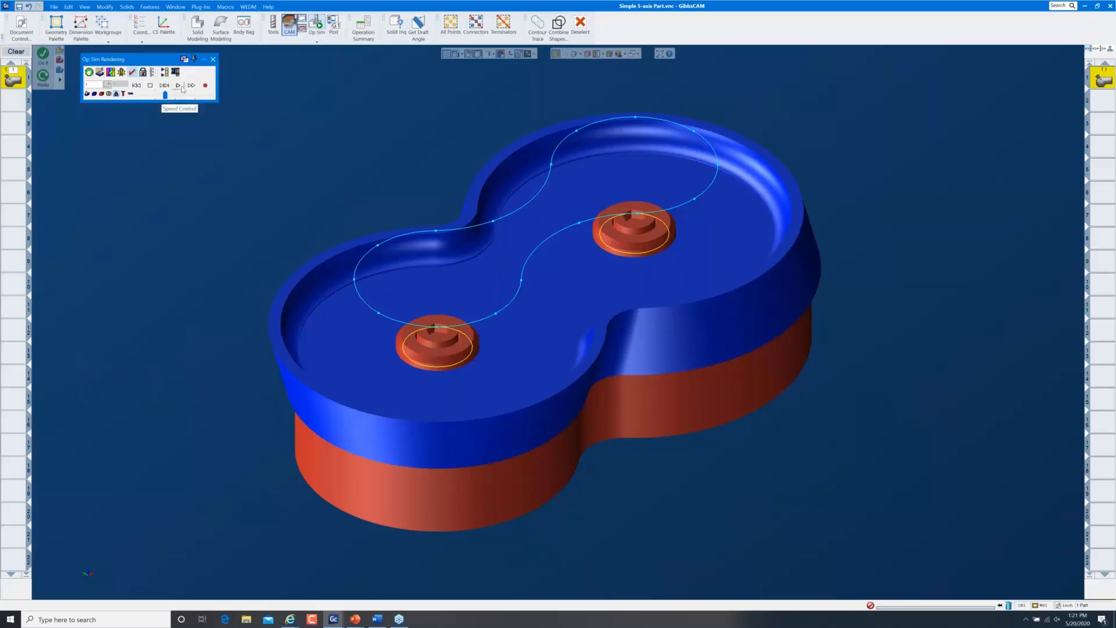
left_click(179, 86)
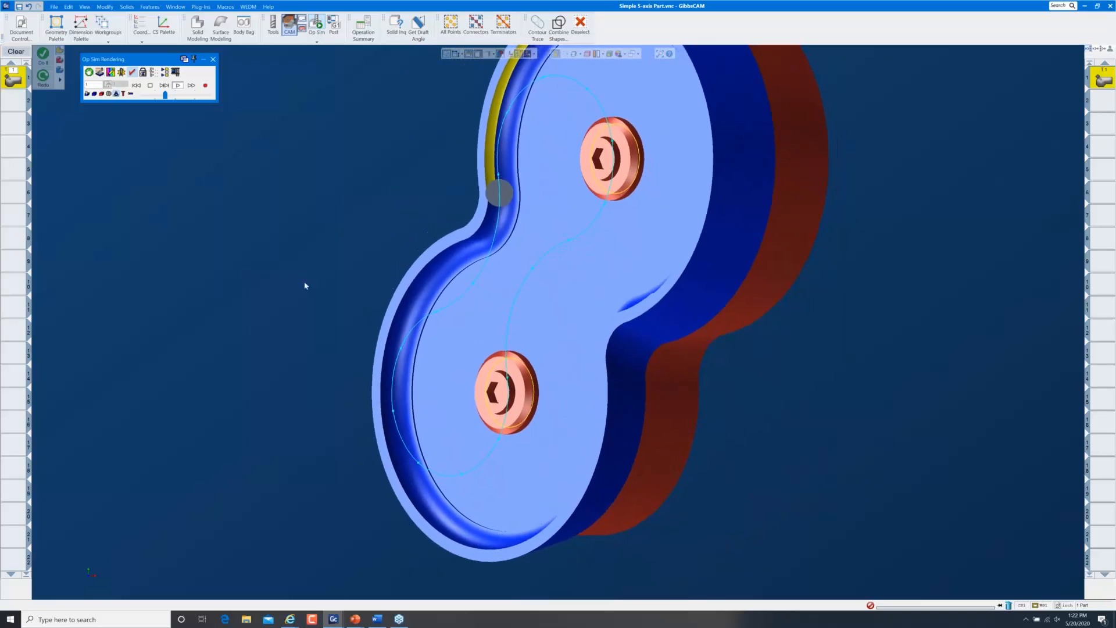
left_click(179, 94)
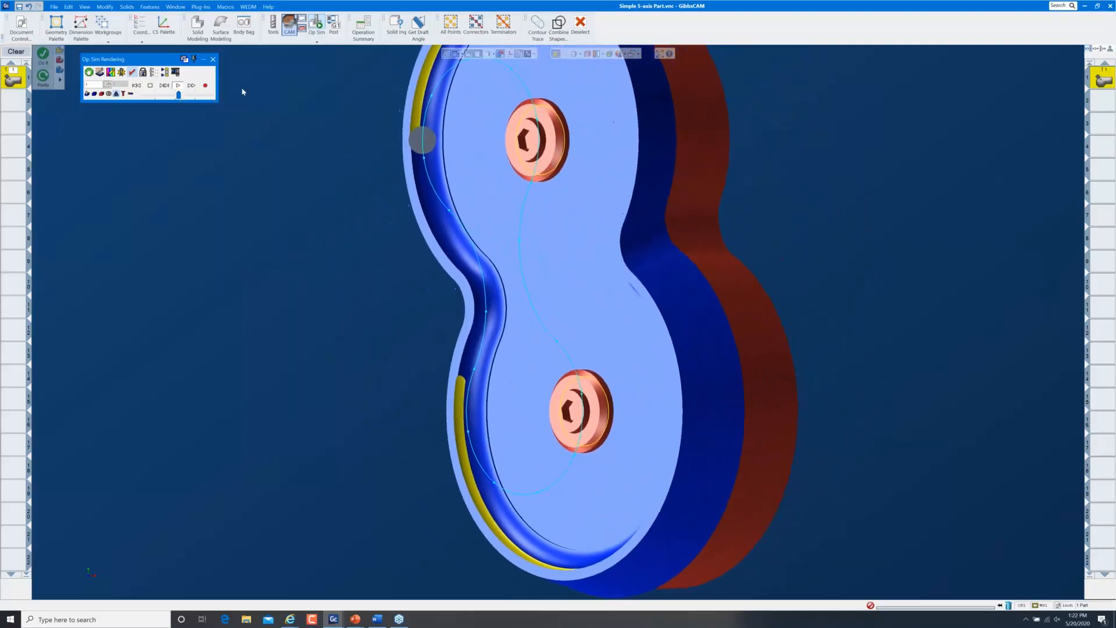
left_click(213, 59)
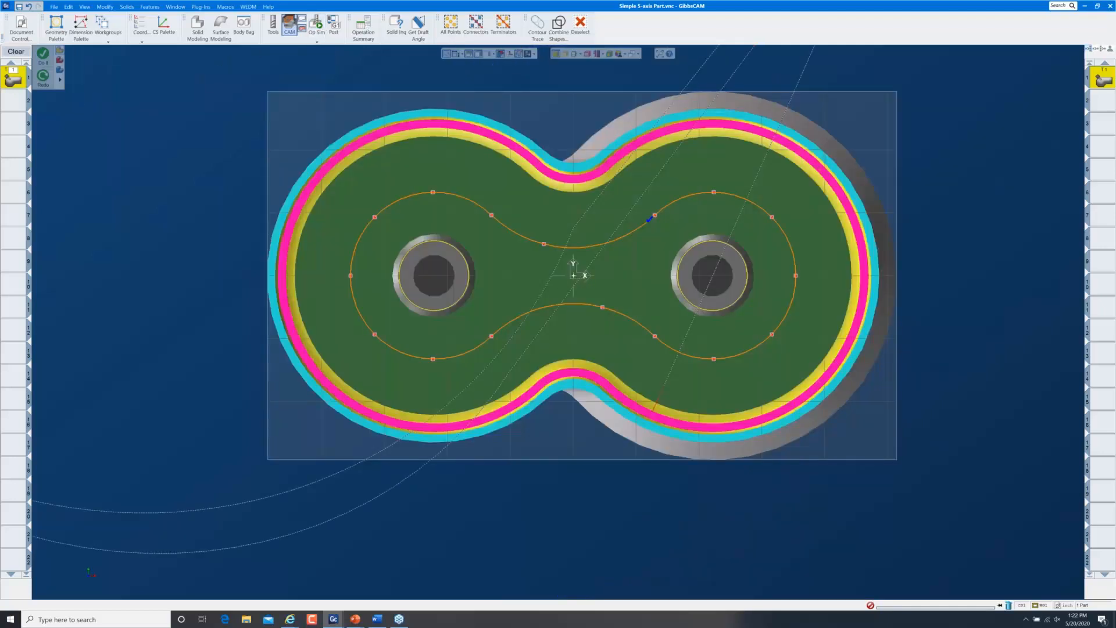
Clear the process selection and take the extruded bar out of the Body Bag into the workspace above the part
key("ctrl+i")
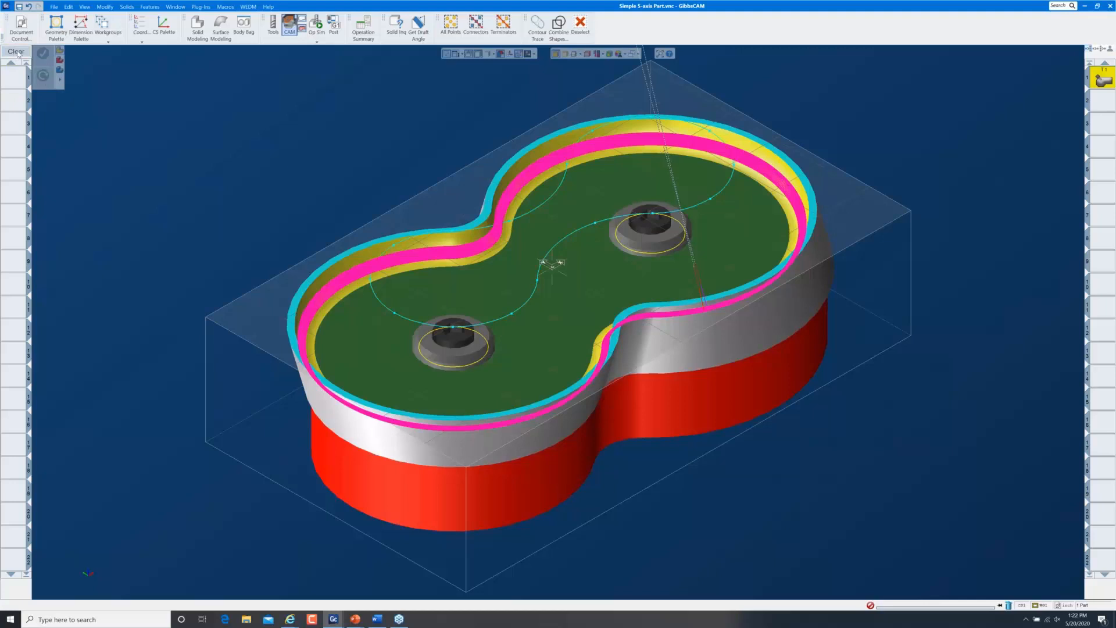
left_click(580, 26)
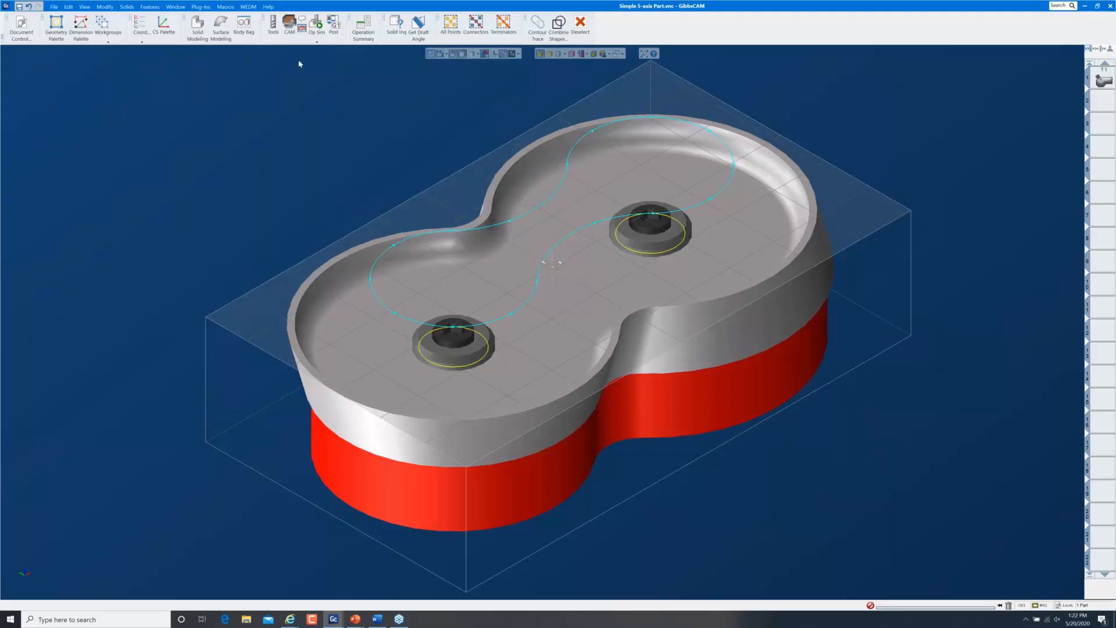
left_click(245, 29)
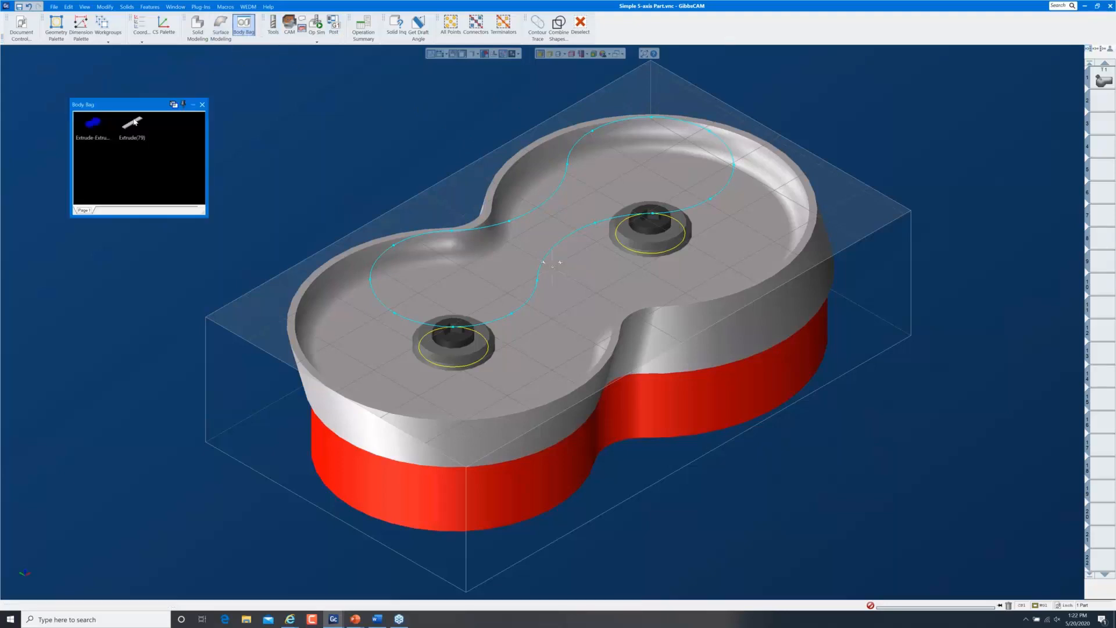
left_click_drag(132, 122, 266, 105)
left_click(202, 104)
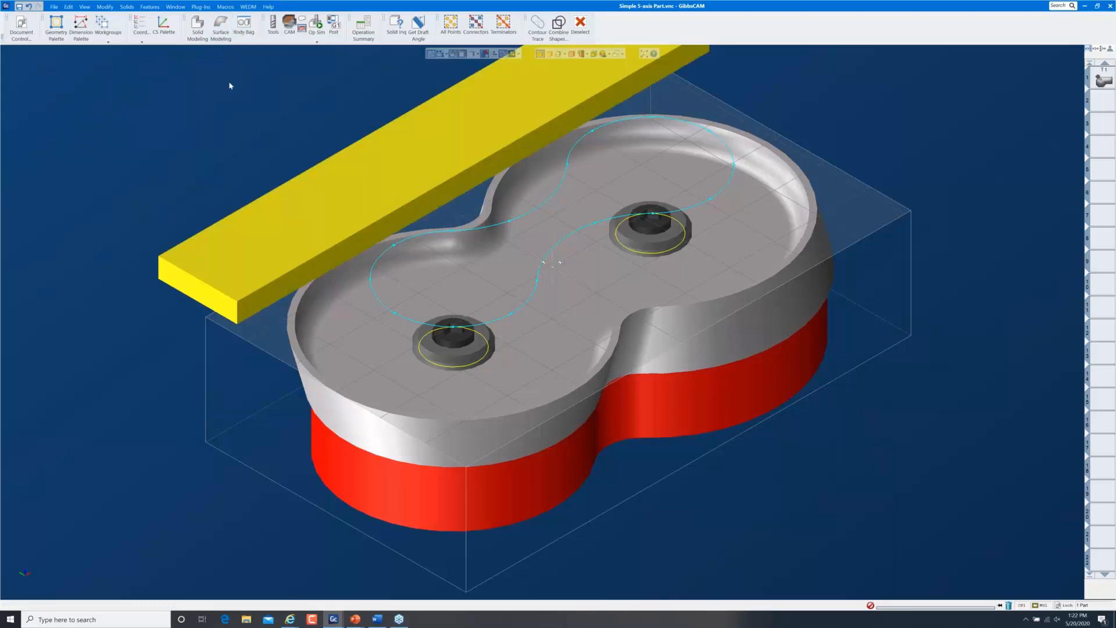
left_click(229, 85)
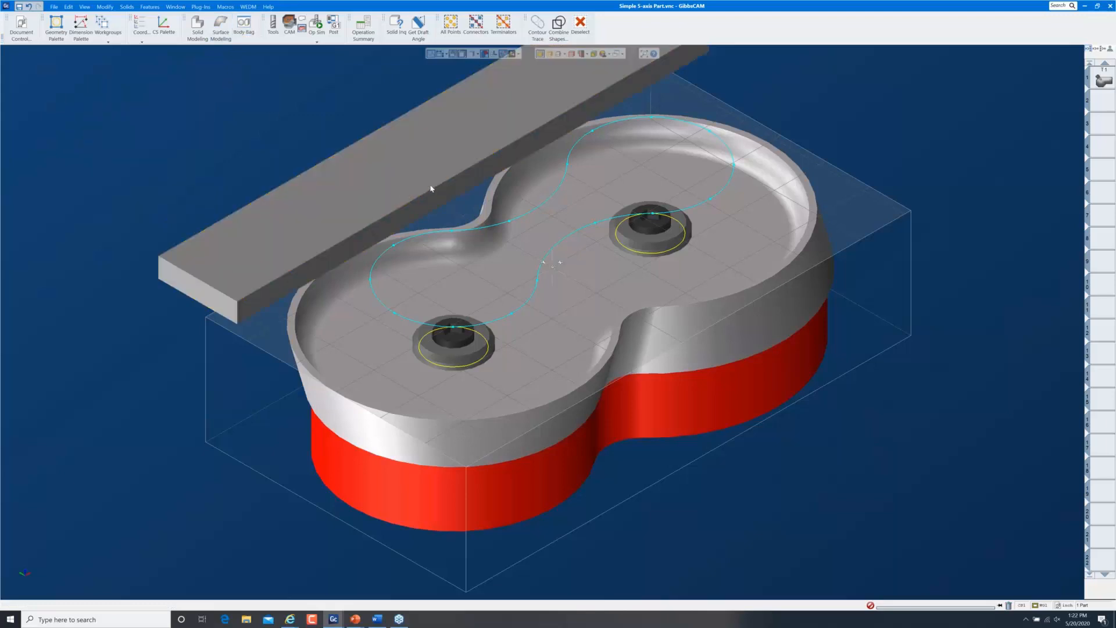
Examine the bar's position relative to the part's rim and the raised tilt curve from several views
left_click(410, 156)
key("ctrl+t")
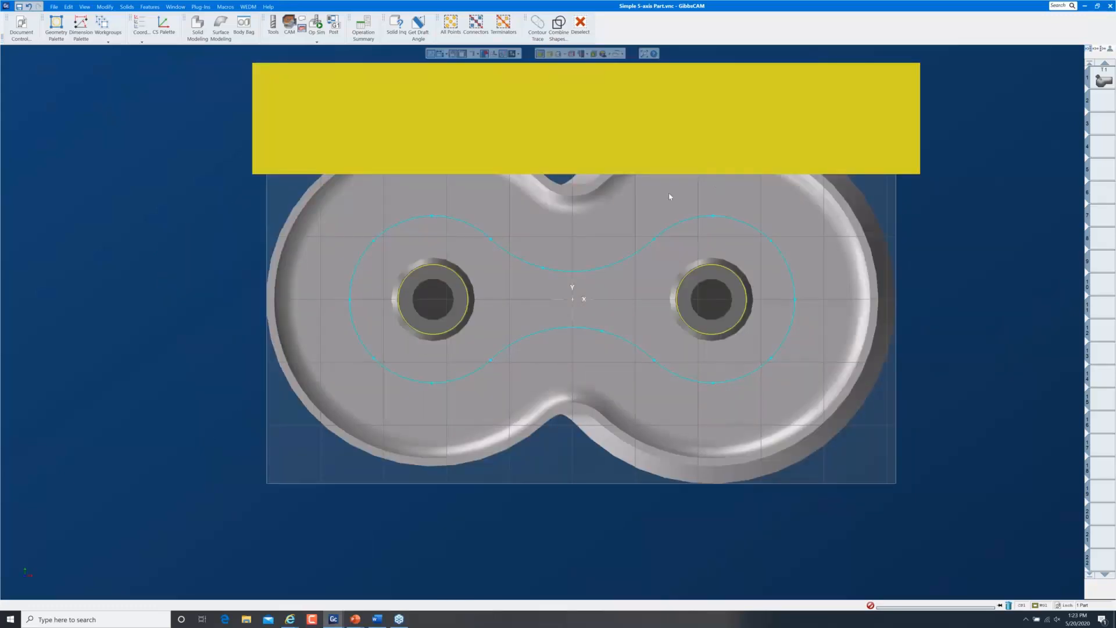
middle_click_drag(620, 334, 601, 203)
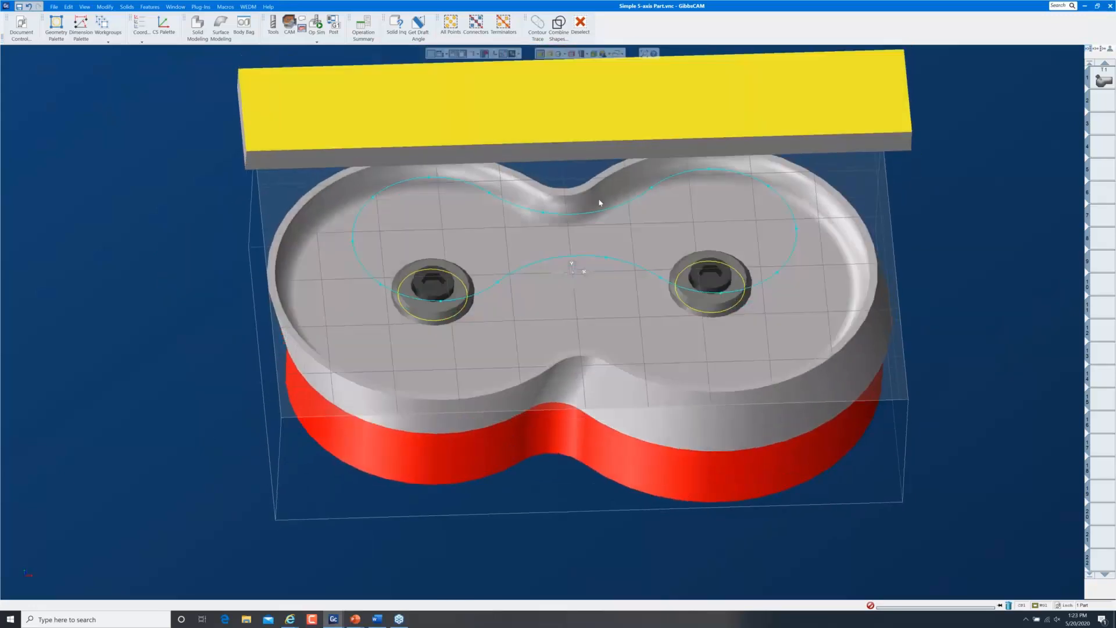
middle_click_drag(236, 215, 176, 380, "shift")
middle_click_drag(453, 349, 507, 285)
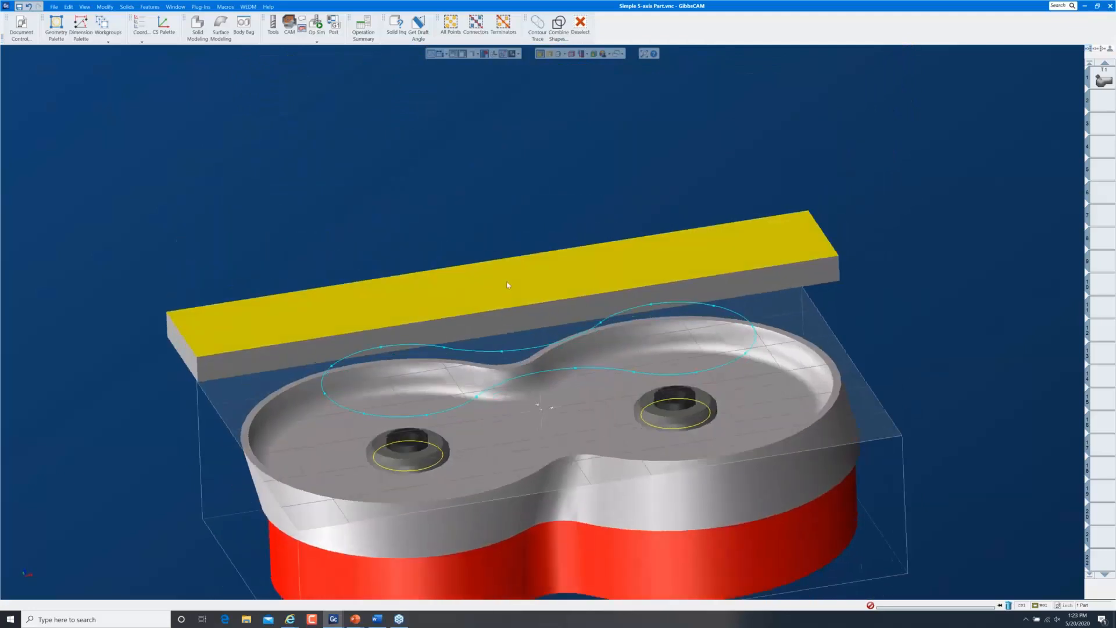
right_click(523, 285)
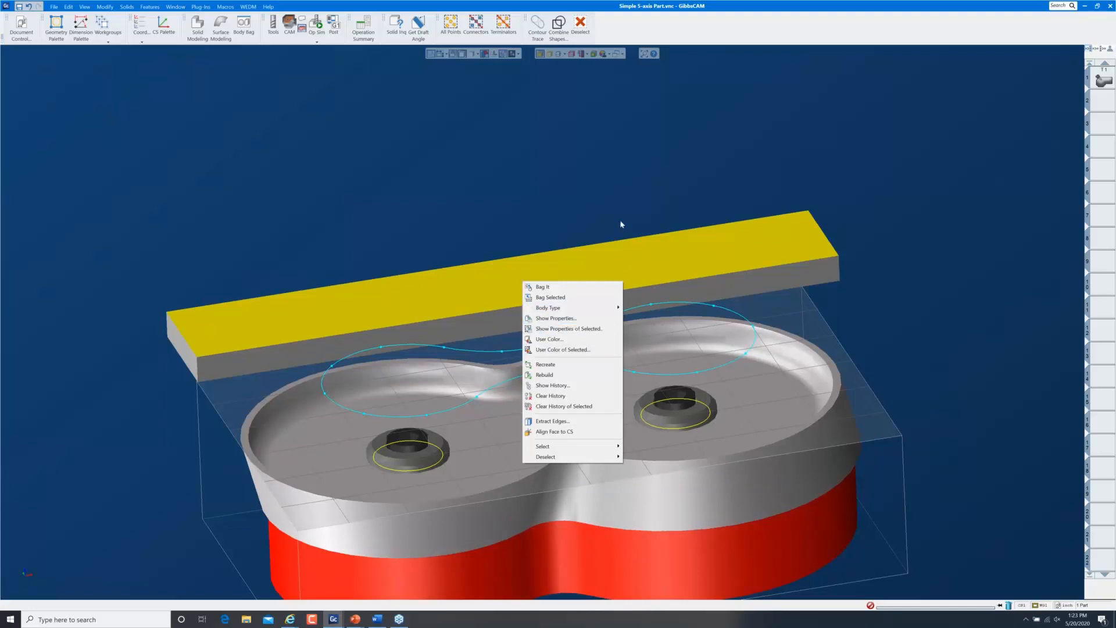
left_click(616, 202)
left_click(616, 202)
key("ctrl+h")
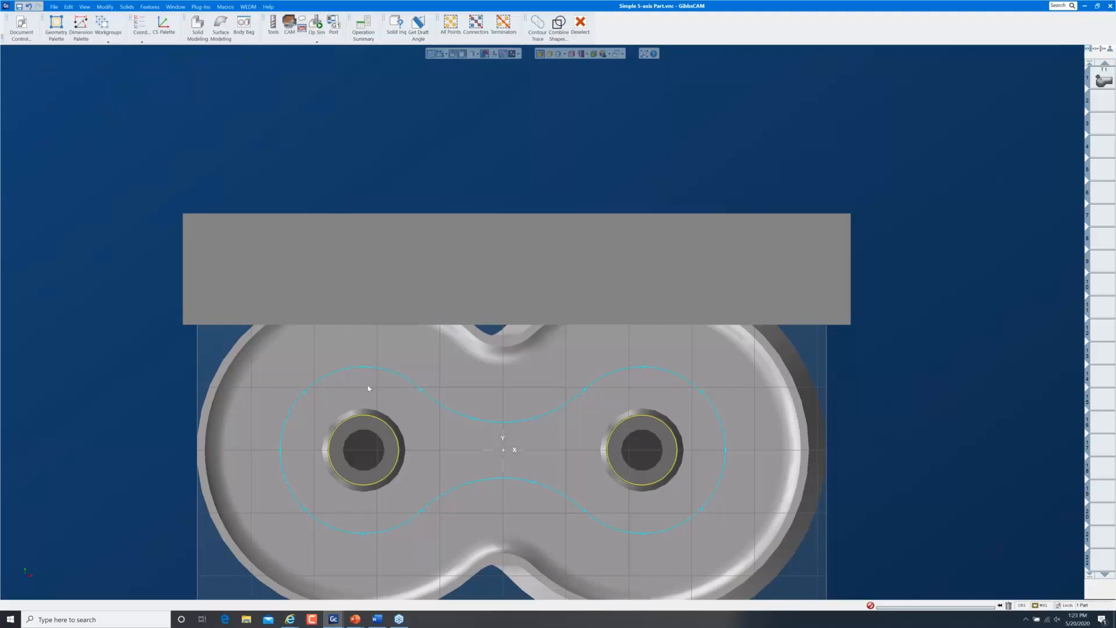
key("ctrl+i")
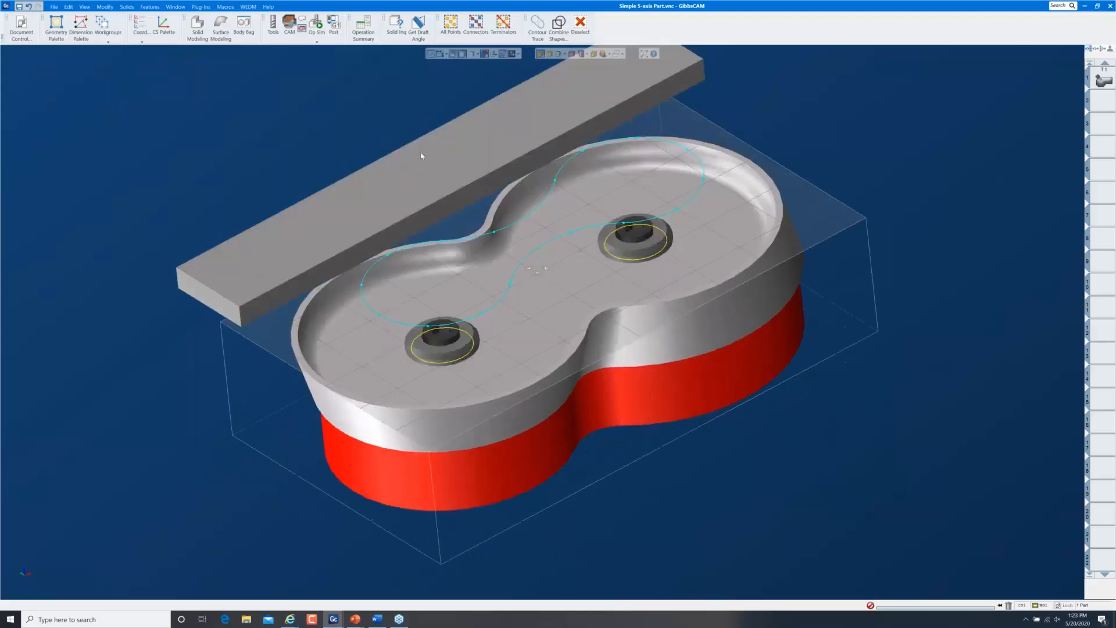
Change the bar's body type to Stock and deselect it
right_click(423, 156)
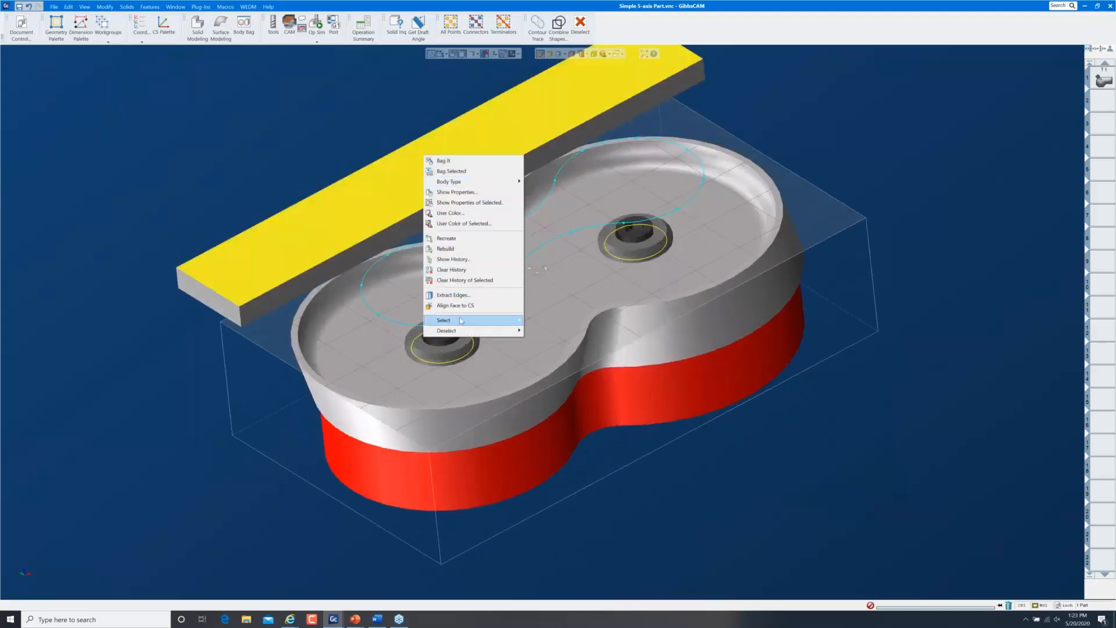
mouse_move(451, 182)
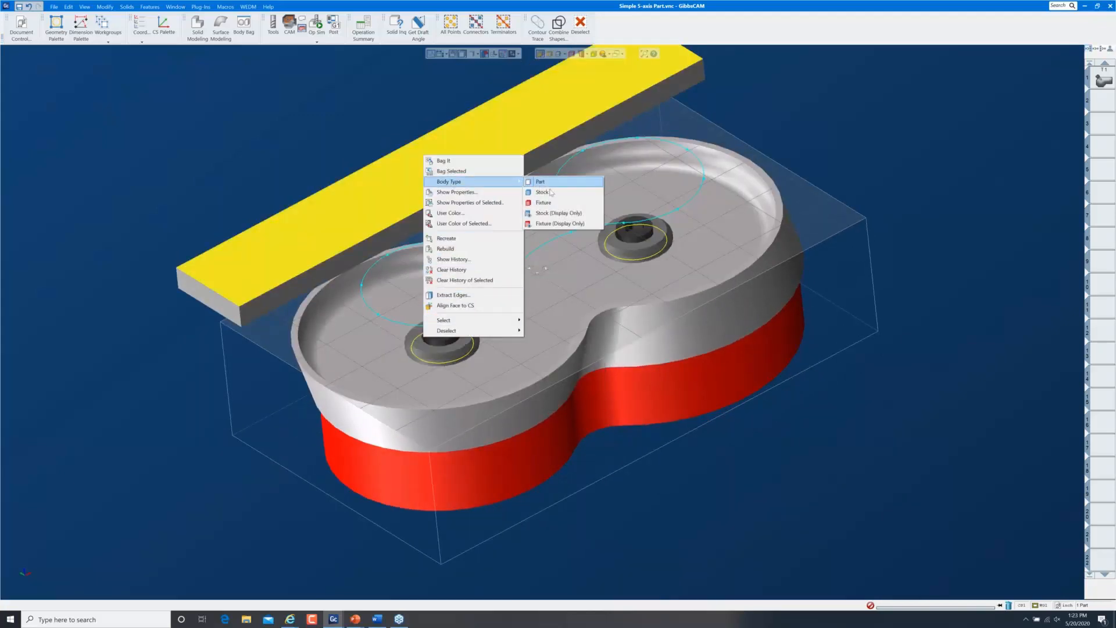
left_click(550, 191)
left_click(413, 100)
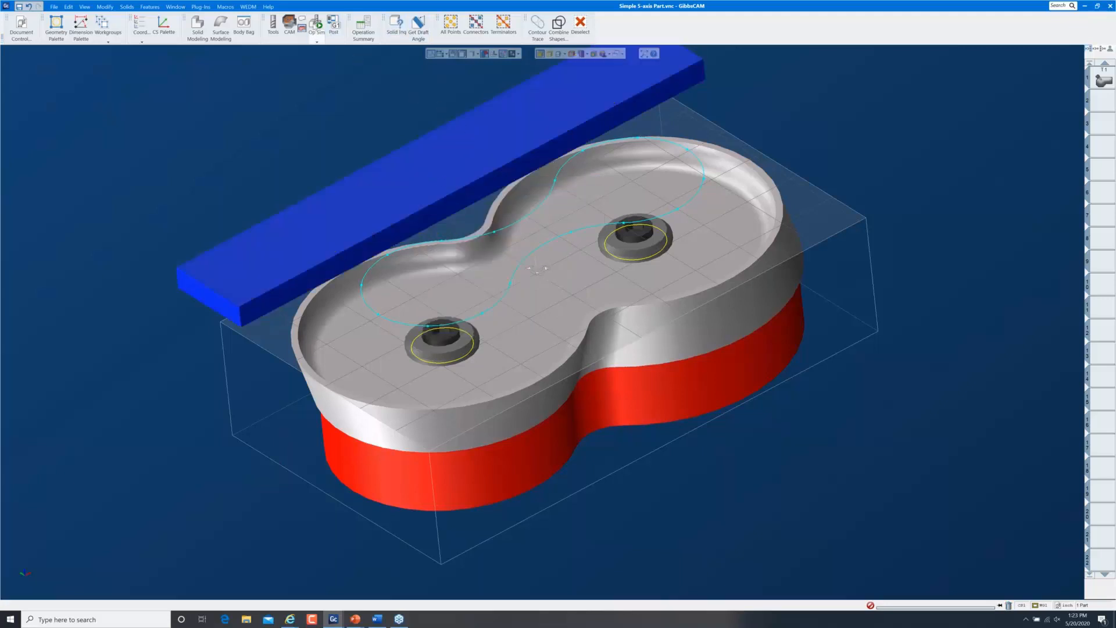
Simulate the toolpath with the point of view locked to Fixed Part to check the tool against the bar, and close the simulation
left_click(316, 26)
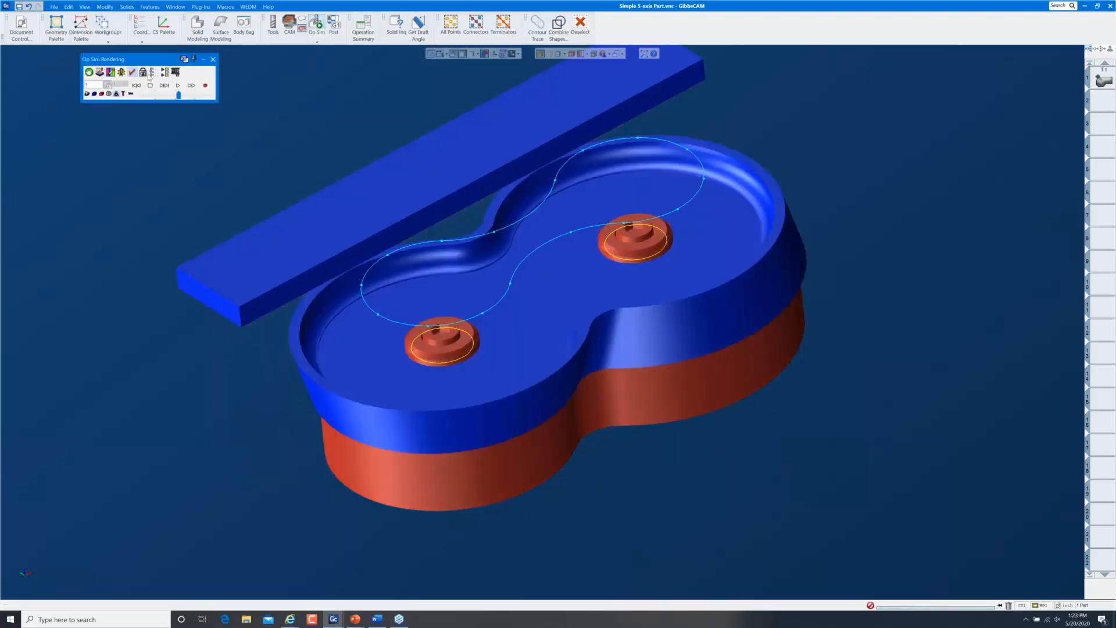
left_click(143, 72)
left_click(125, 380)
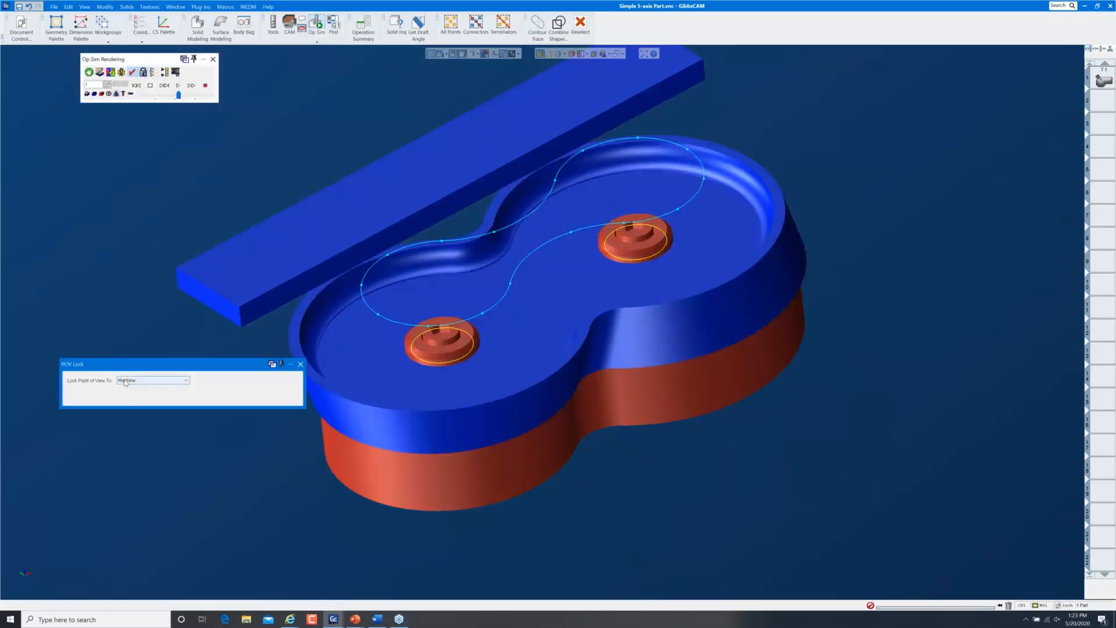
left_click(127, 387)
left_click(300, 365)
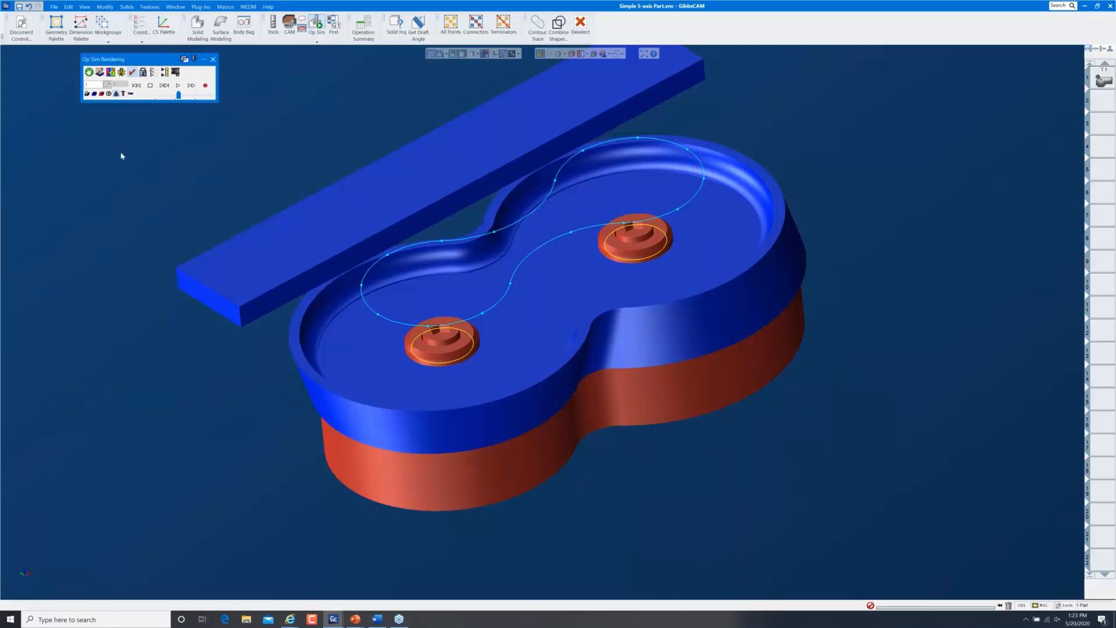
left_click(177, 85)
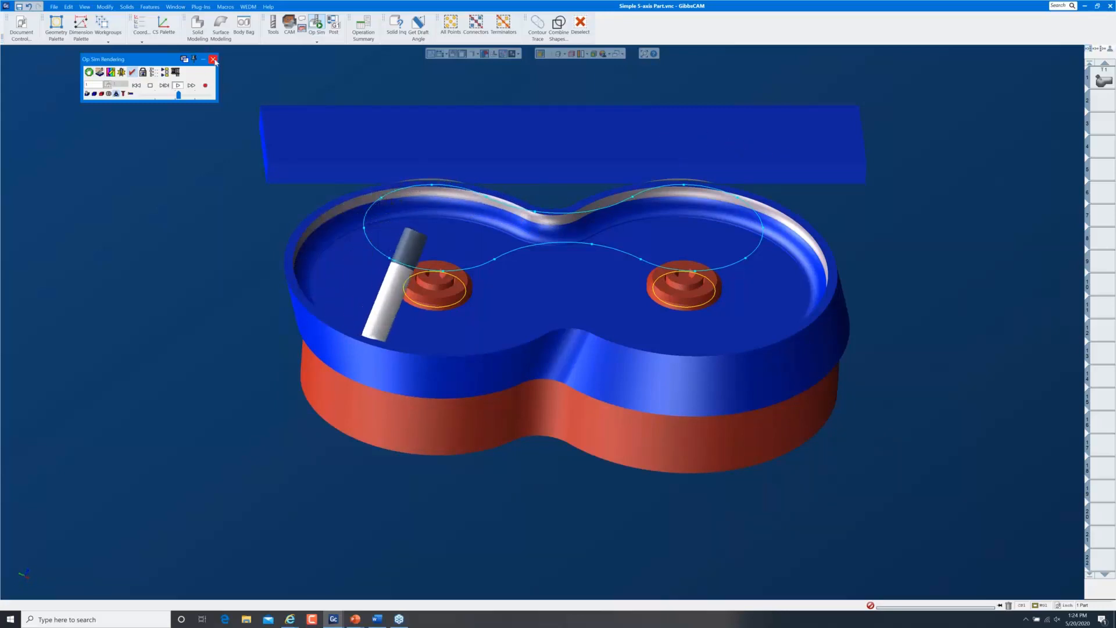
left_click(214, 59)
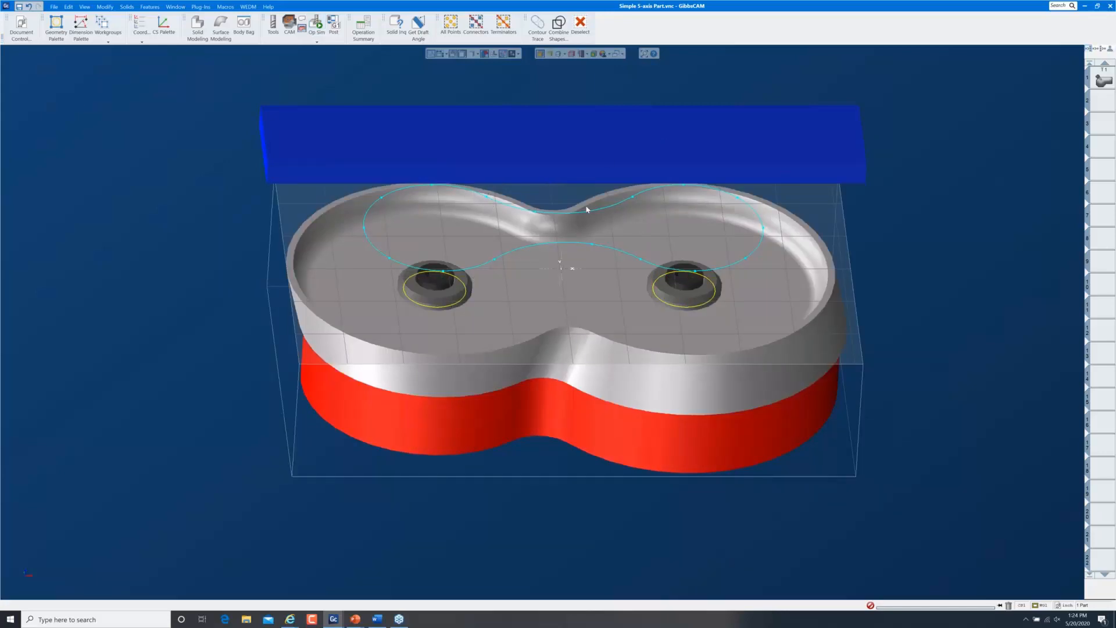
Reopen the 5-axis process parameters and enable the first gouge check with the Tilt tool strategy
left_click(1103, 80)
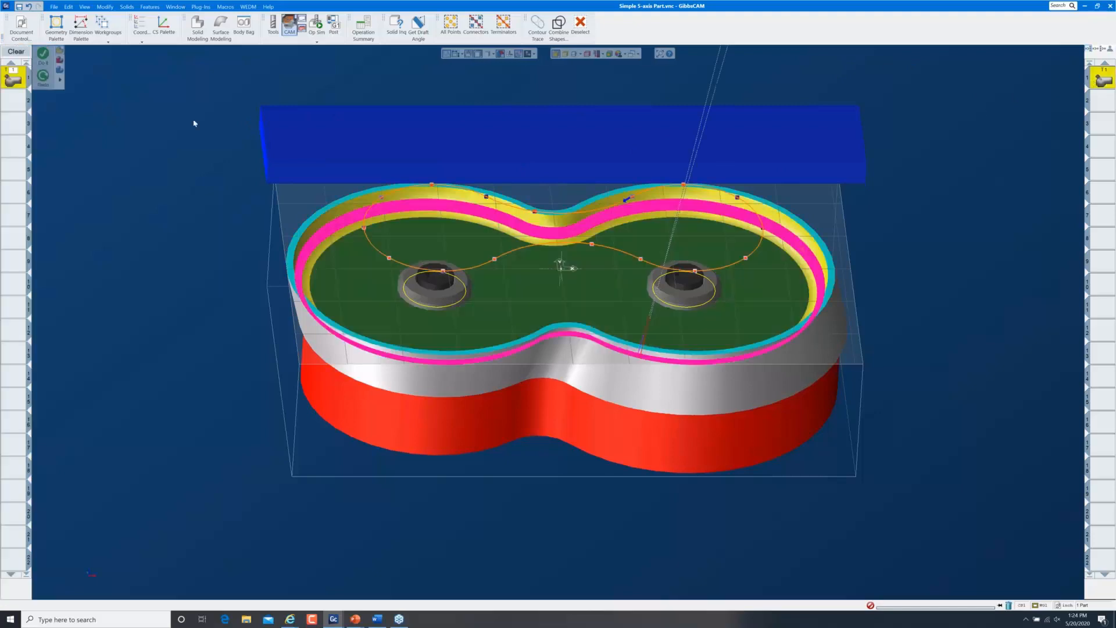
double_click(13, 83)
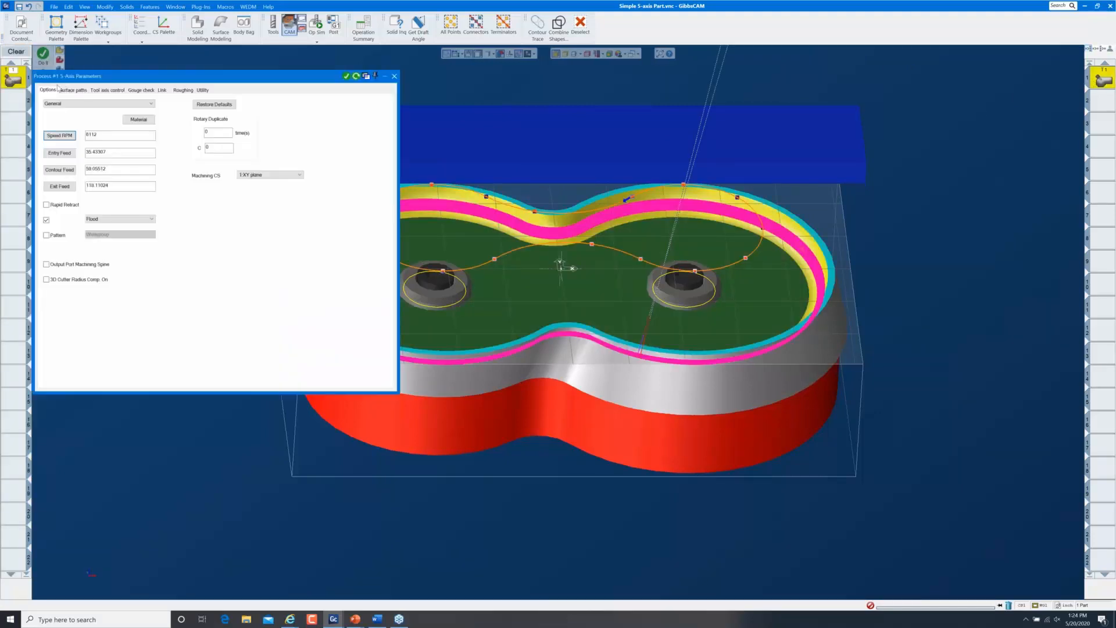
left_click(144, 91)
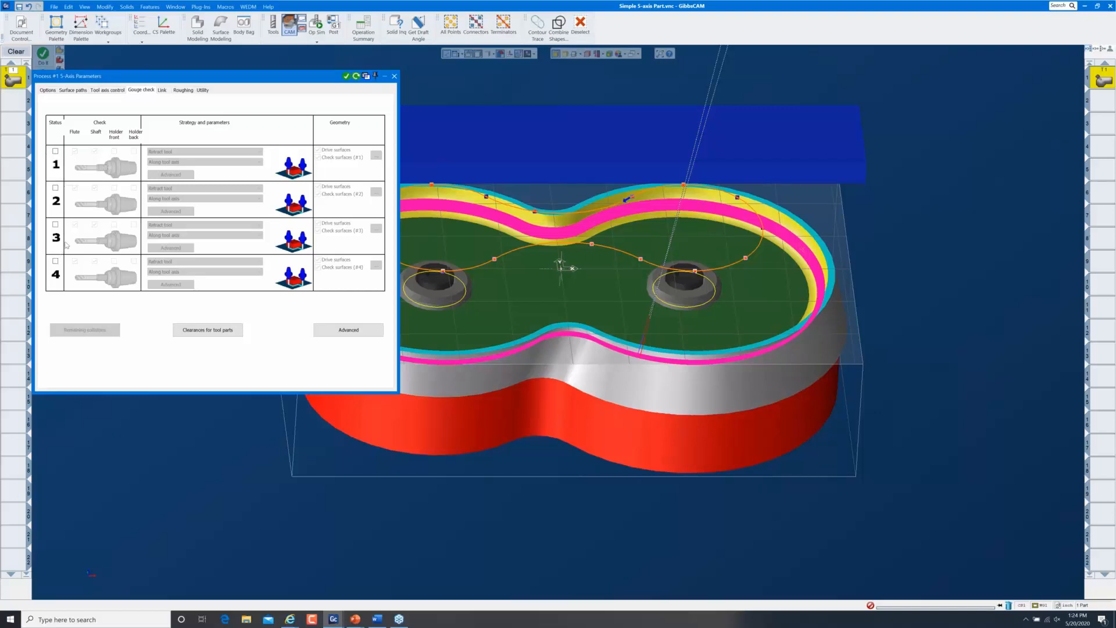
left_click(56, 151)
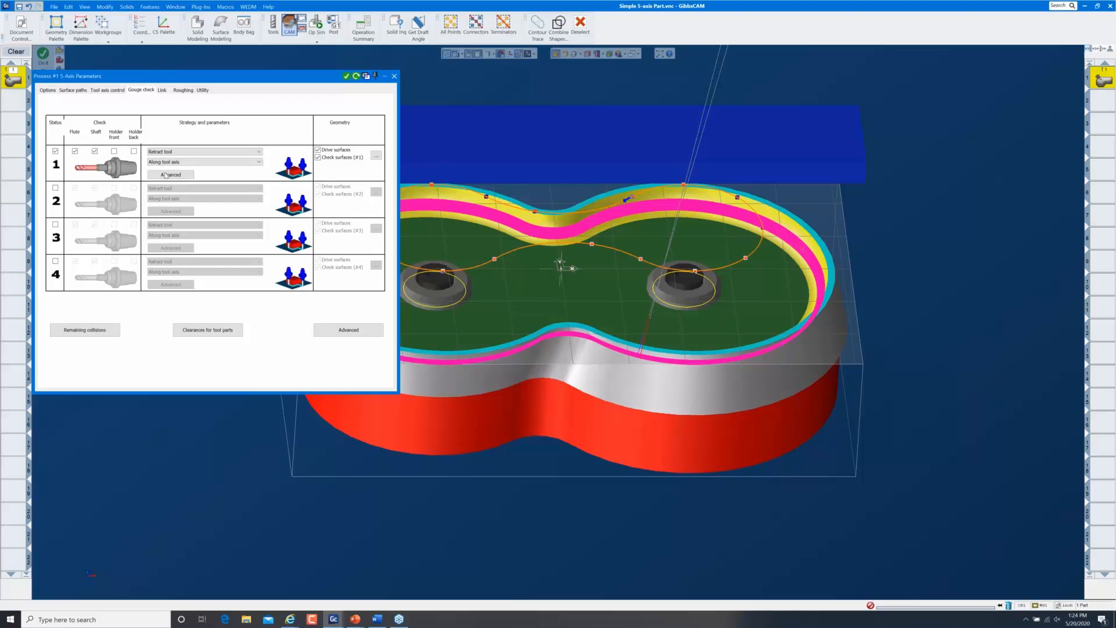
left_click(189, 152)
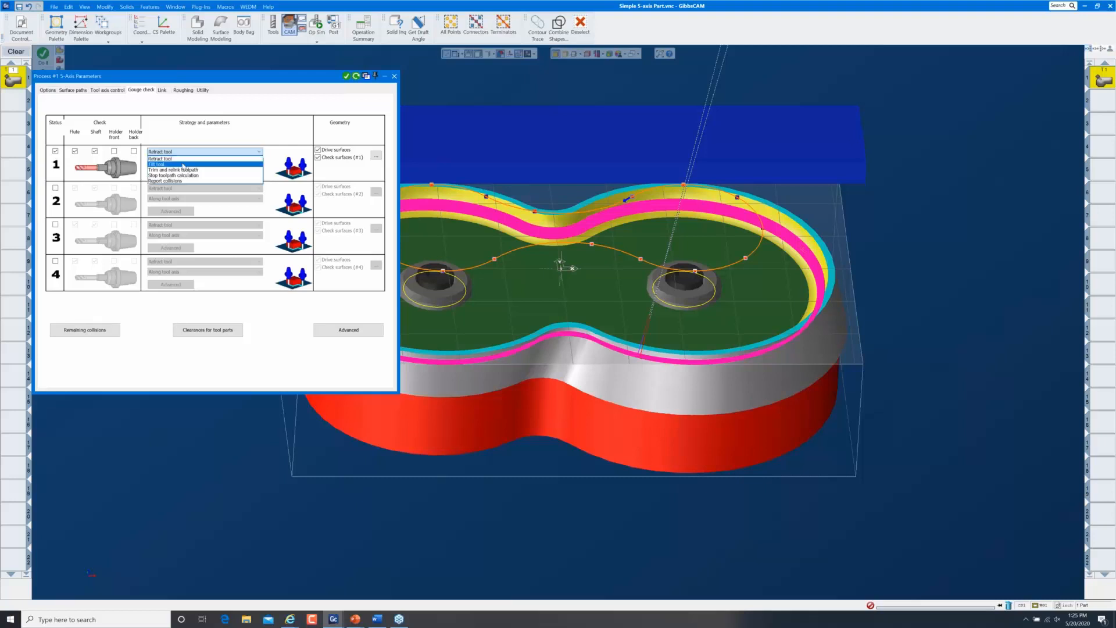
left_click(182, 165)
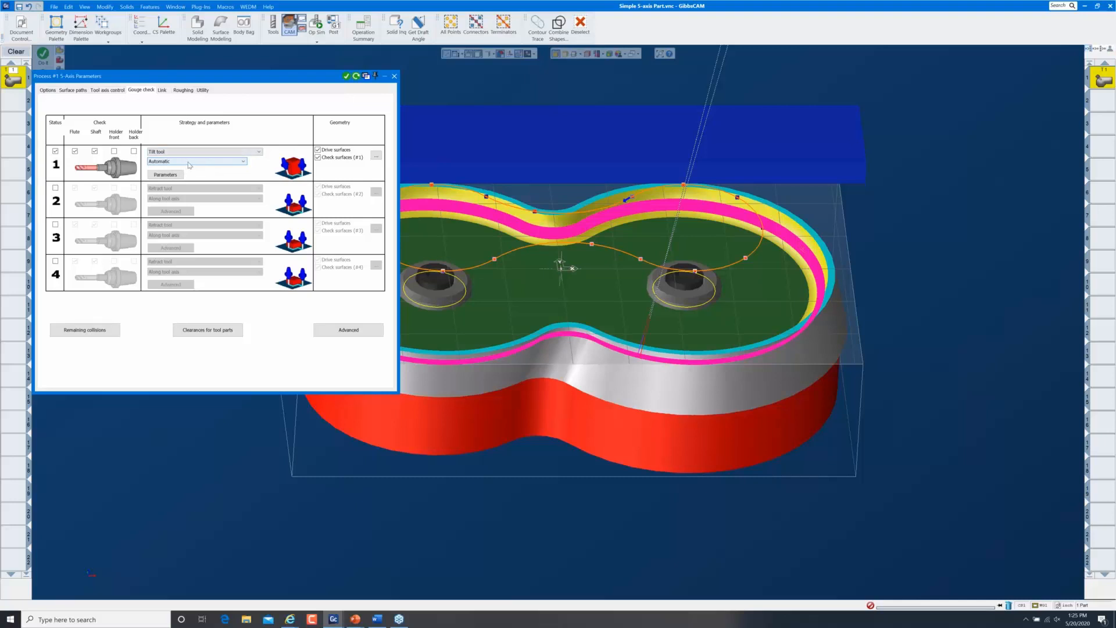
Exclude the drive surfaces from the first gouge check and set its stock to leave to 0.0625
left_click(331, 153)
double_click(371, 166)
type(".0625")
Assign all faces of the bar as the first check surfaces, regenerate the toolpath and close the process parameters
left_click(376, 156)
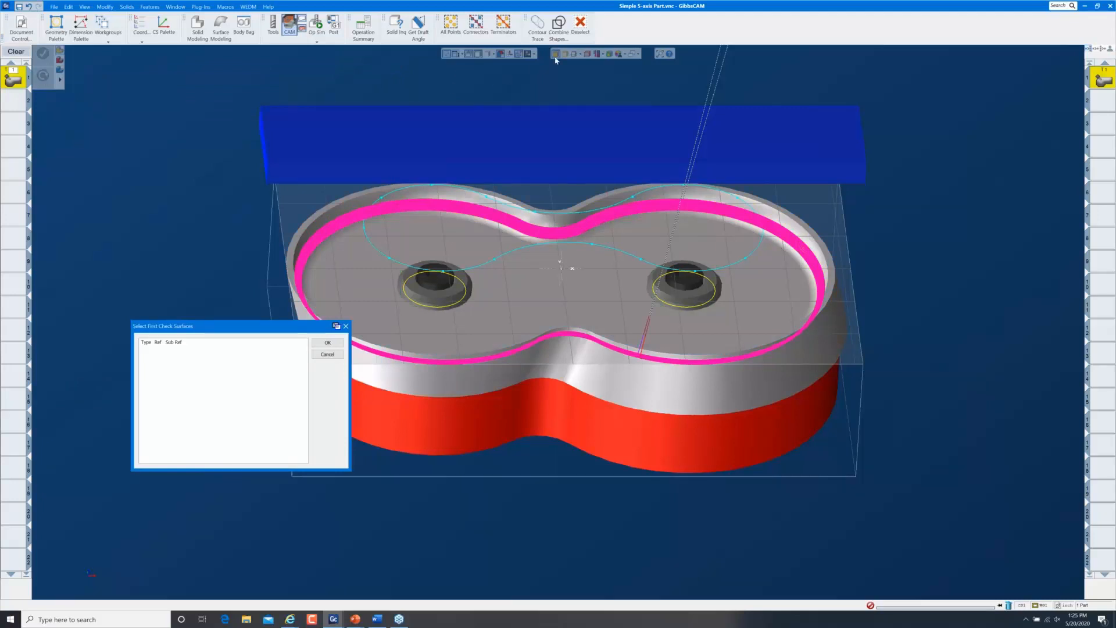
left_click(562, 56)
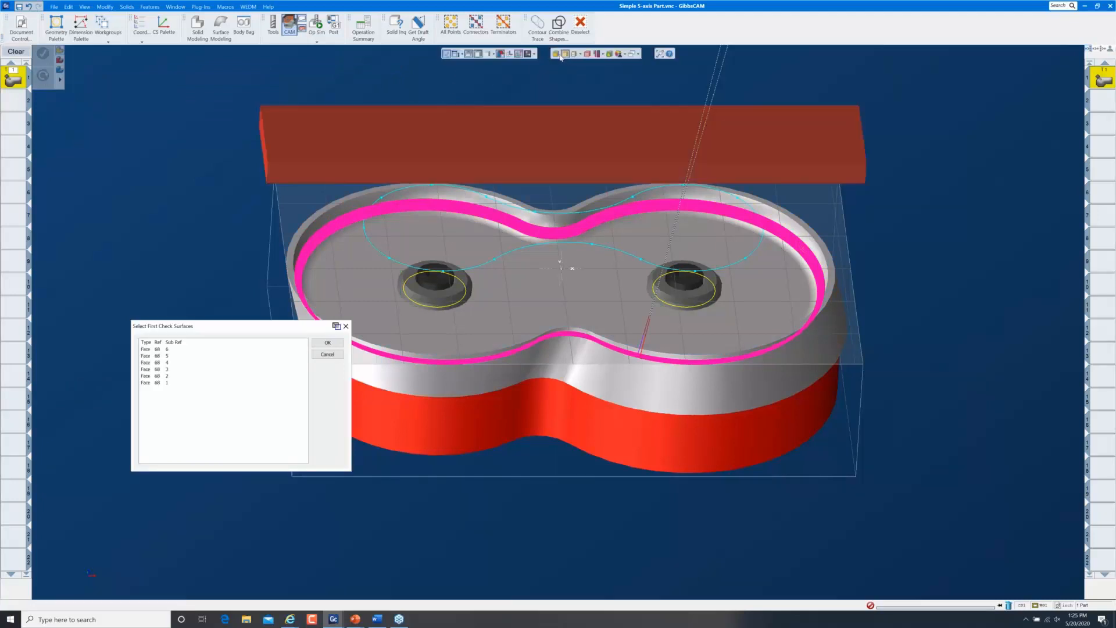
left_click(326, 344)
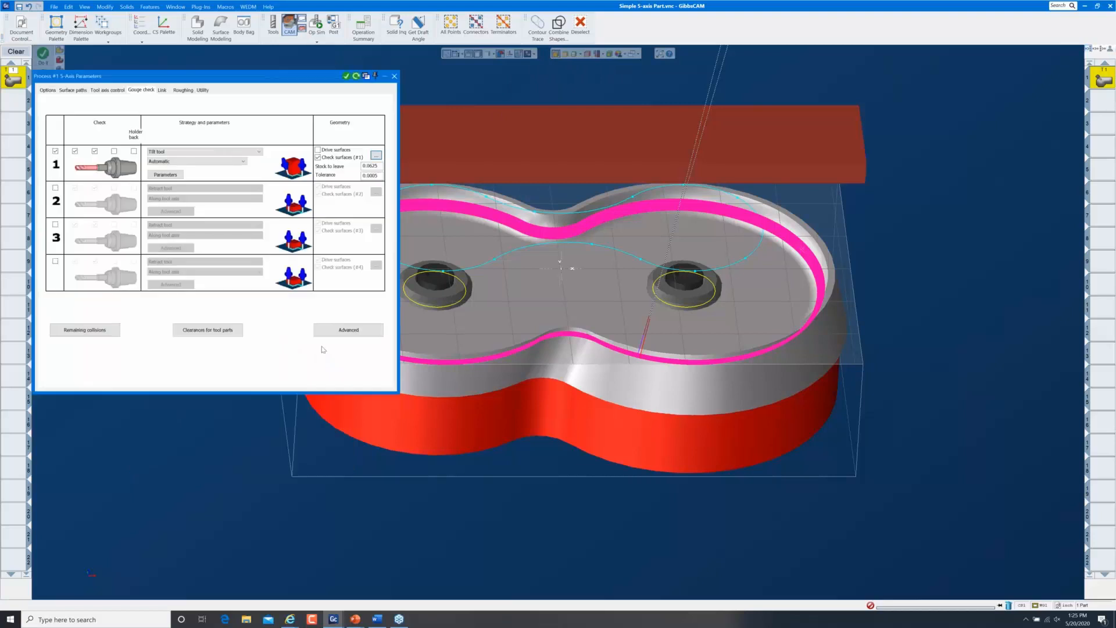
left_click(356, 76)
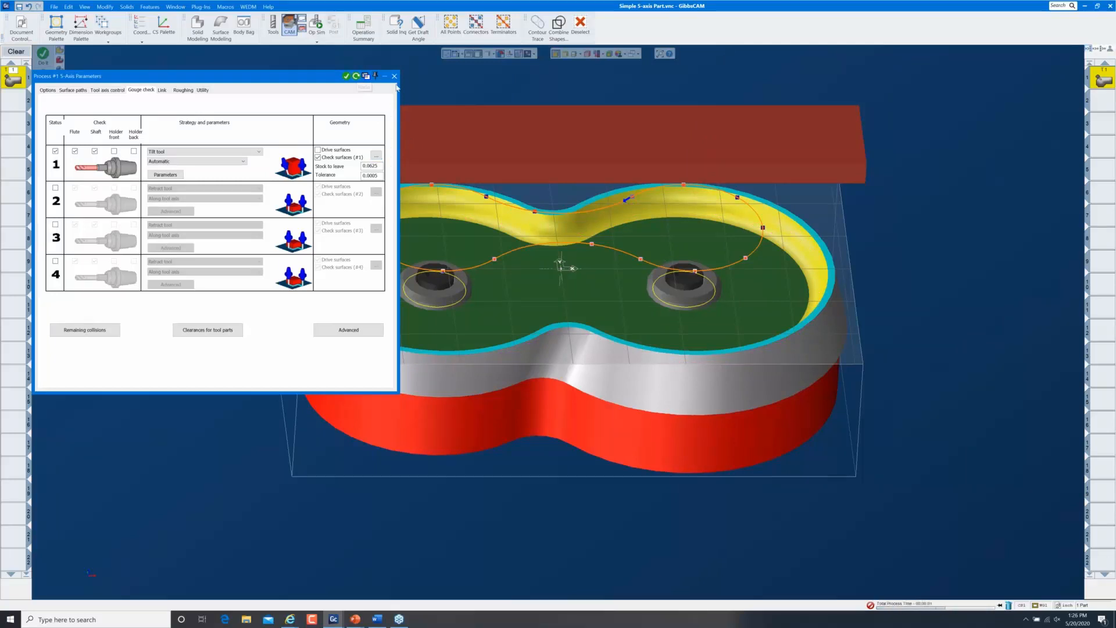
left_click(394, 76)
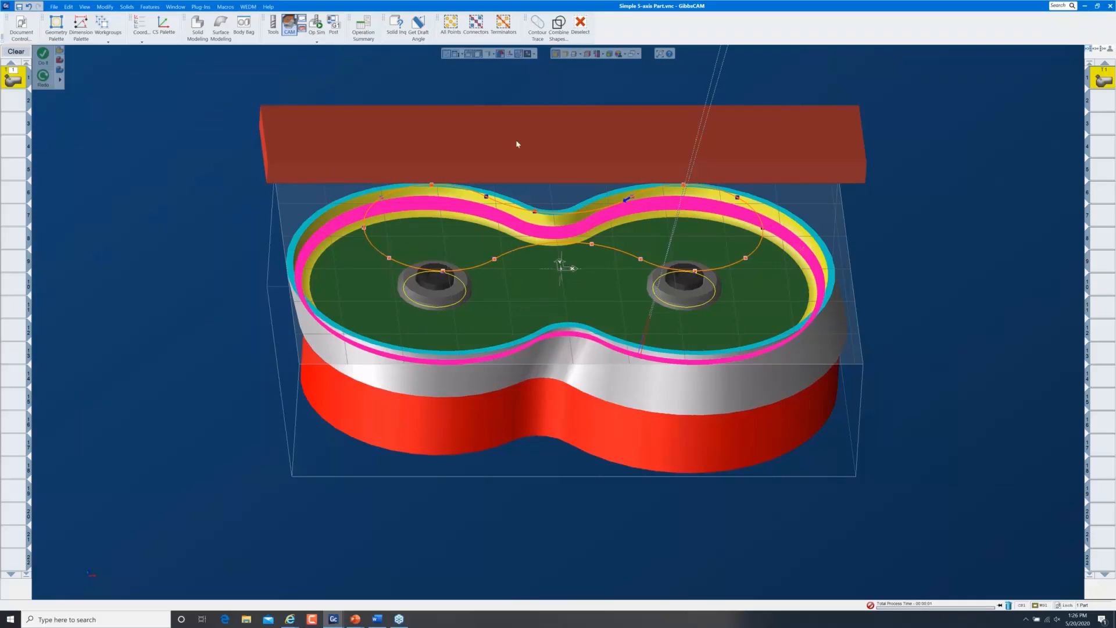
Simulate the toolpath from the side with the point of view locked to Fixed Part, slowing playback to watch the tool tilt near the bar
scroll(758, 350, "down", 2)
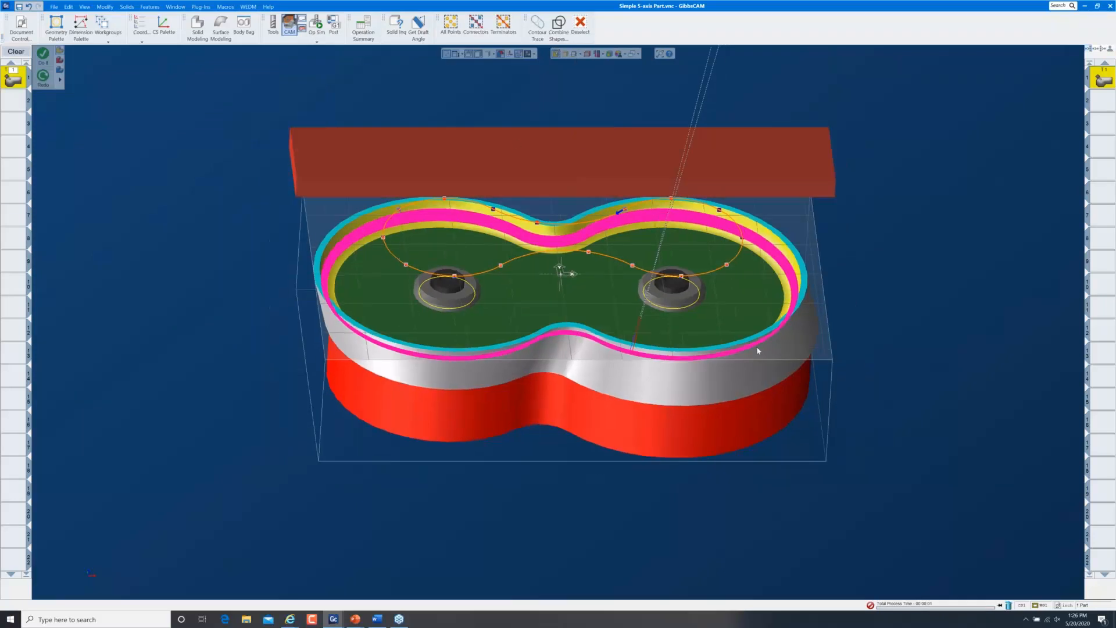
key("ctrl+r")
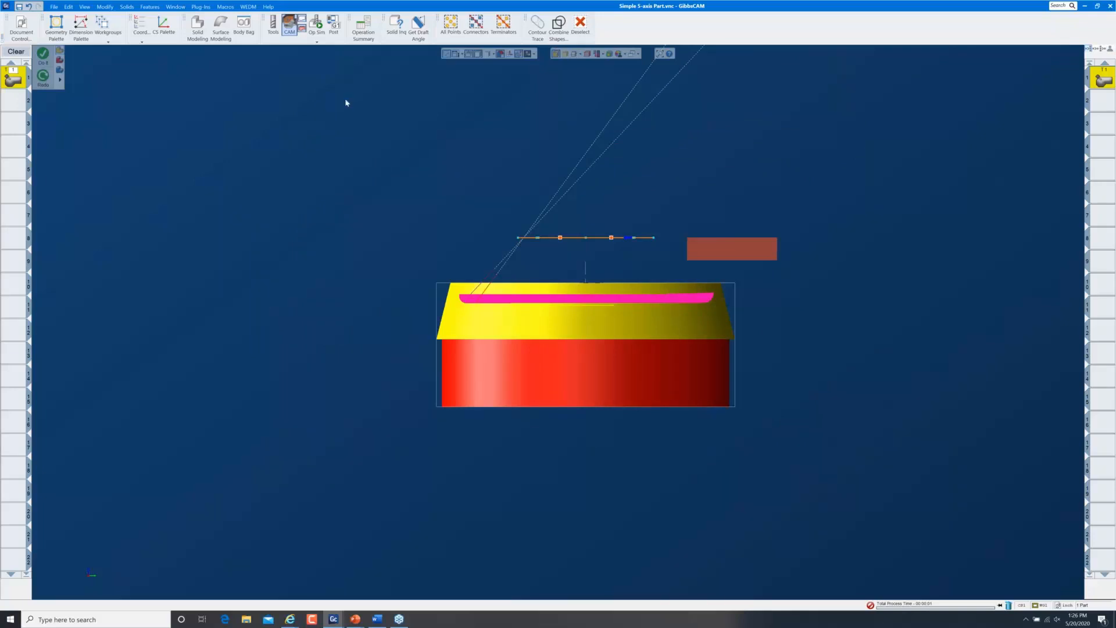
left_click(315, 24)
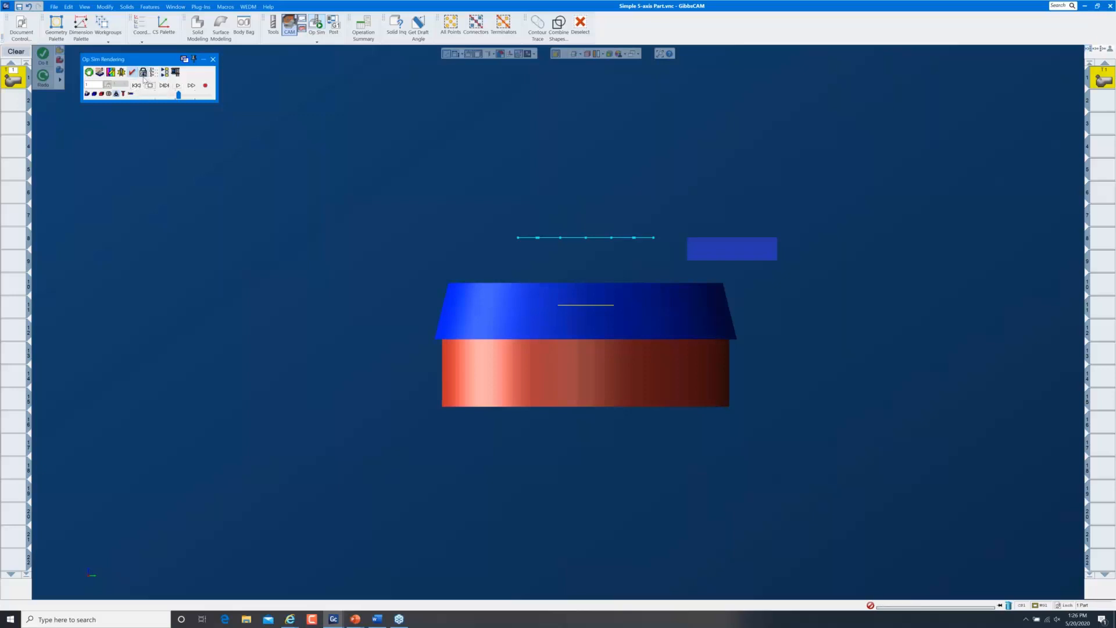
left_click(143, 72)
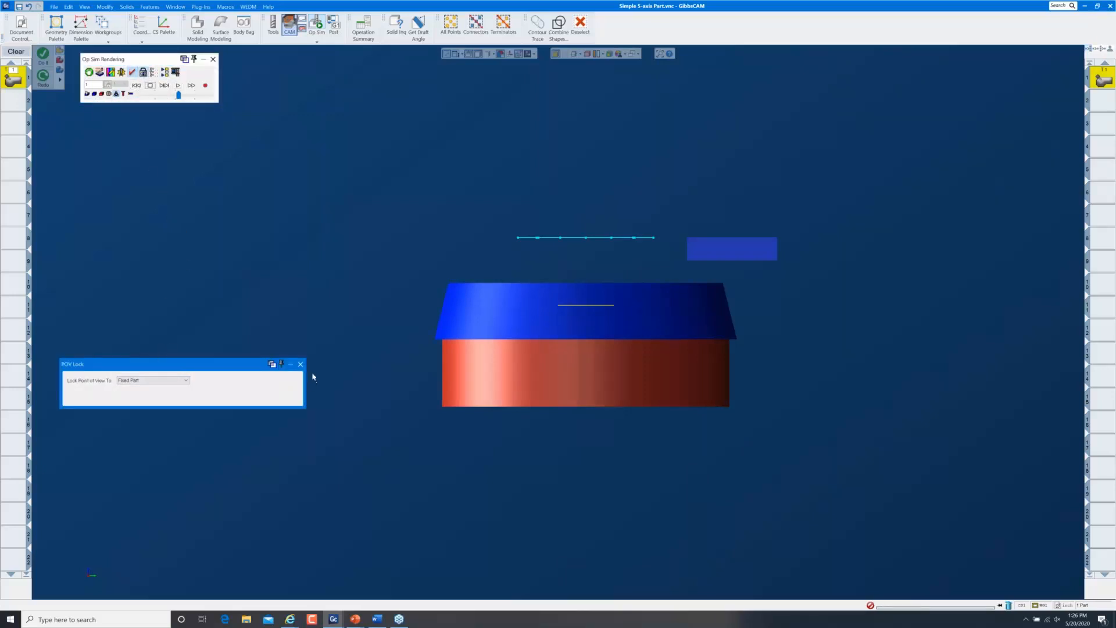
left_click(301, 364)
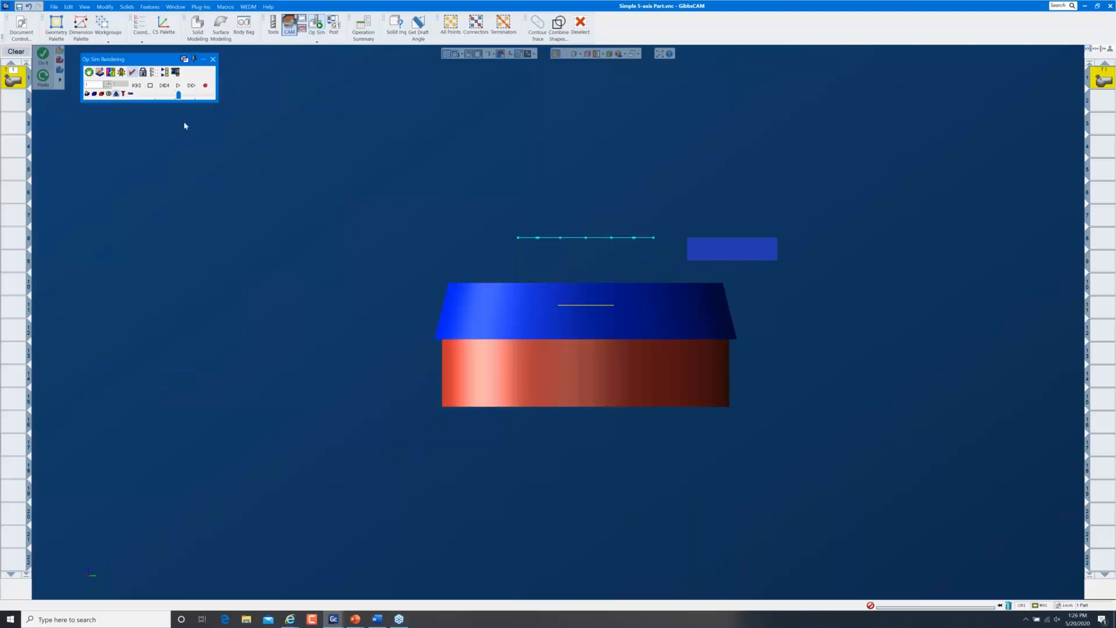
left_click(178, 86)
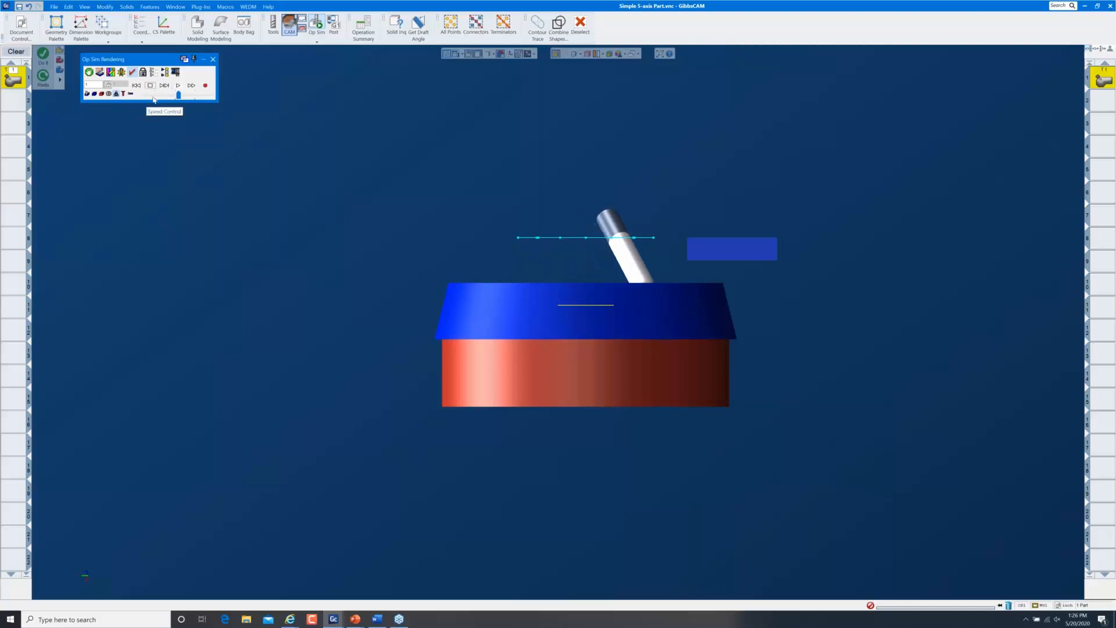
left_click(154, 97)
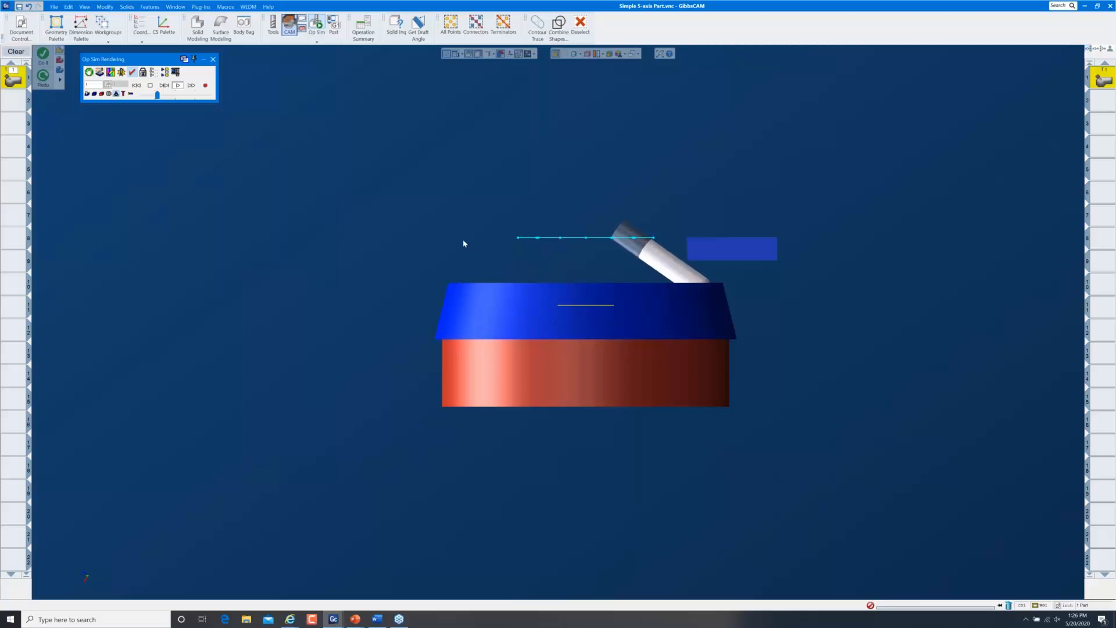
Rewind the simulation and lock its point of view to Machine
left_click(138, 86)
left_click(143, 72)
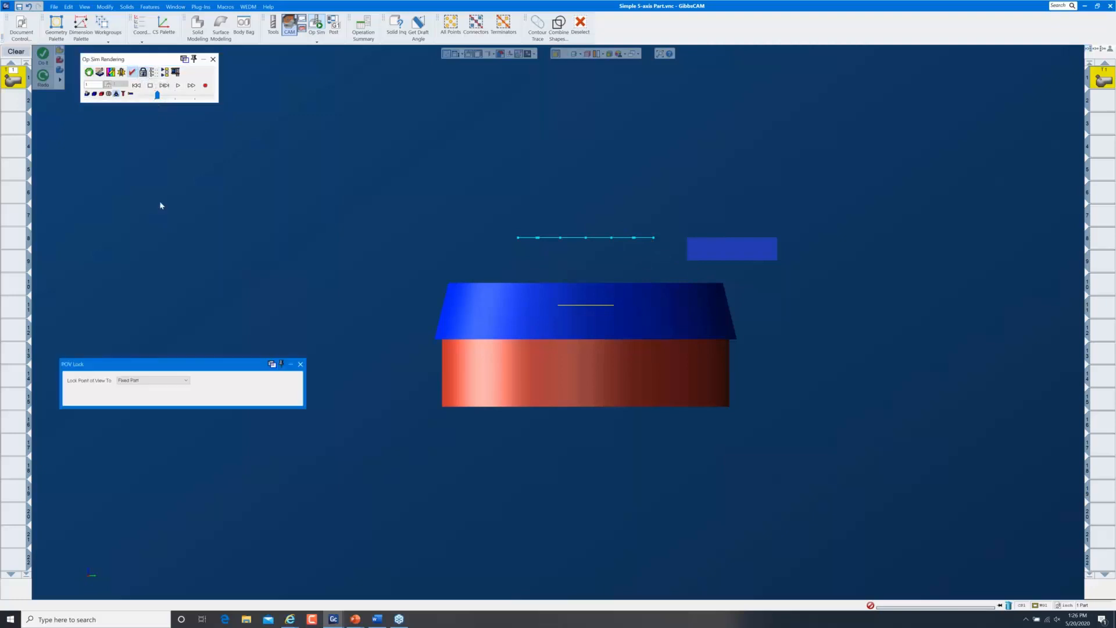
left_click(141, 380)
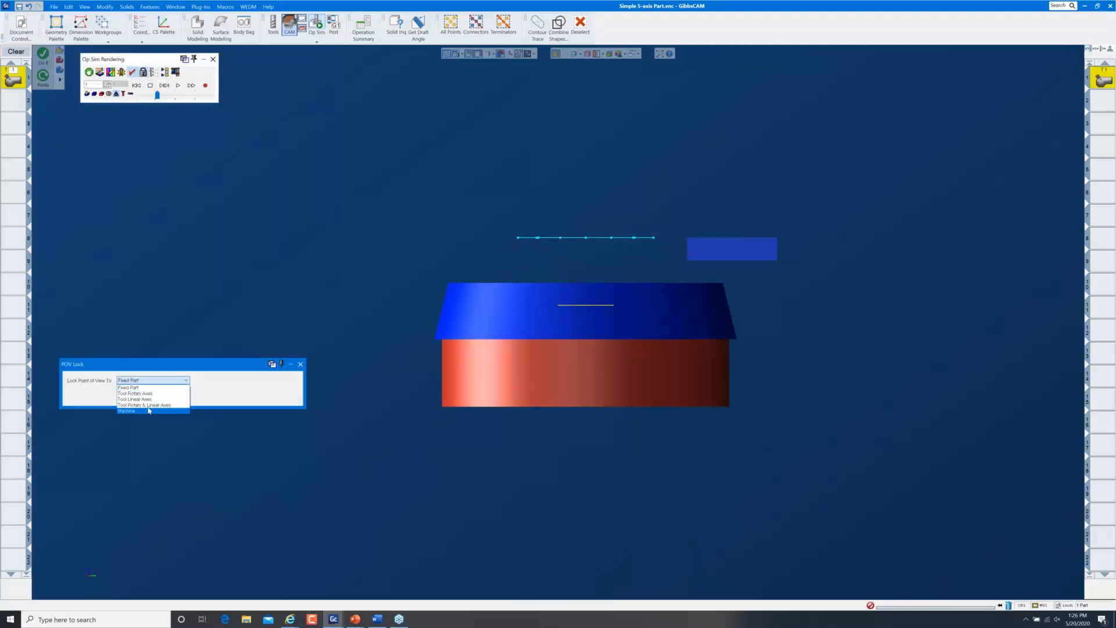
left_click(147, 409)
left_click(300, 365)
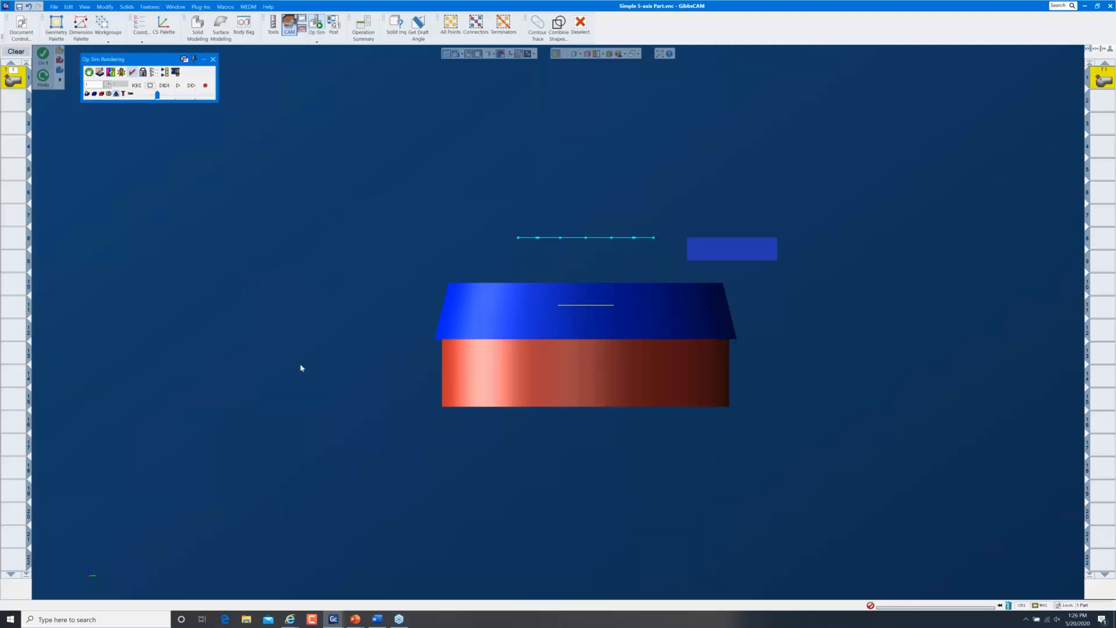
Simulate the toolpath from the top view, varying the playback speed to examine the tool's clearance from the bar, and close the simulation
key("ctrl+h")
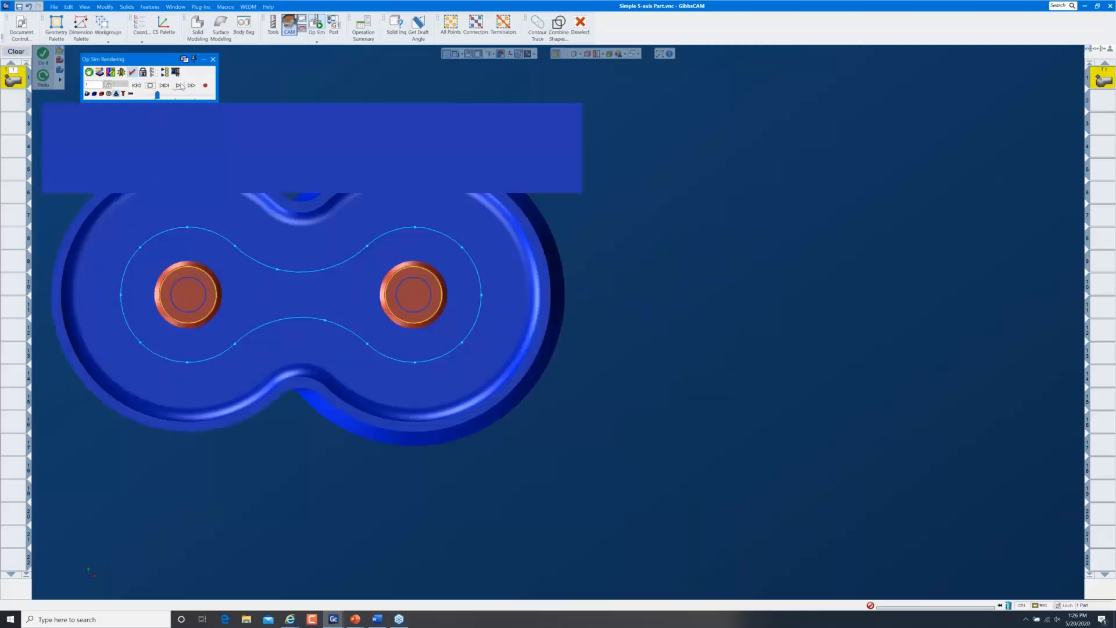
left_click(180, 85)
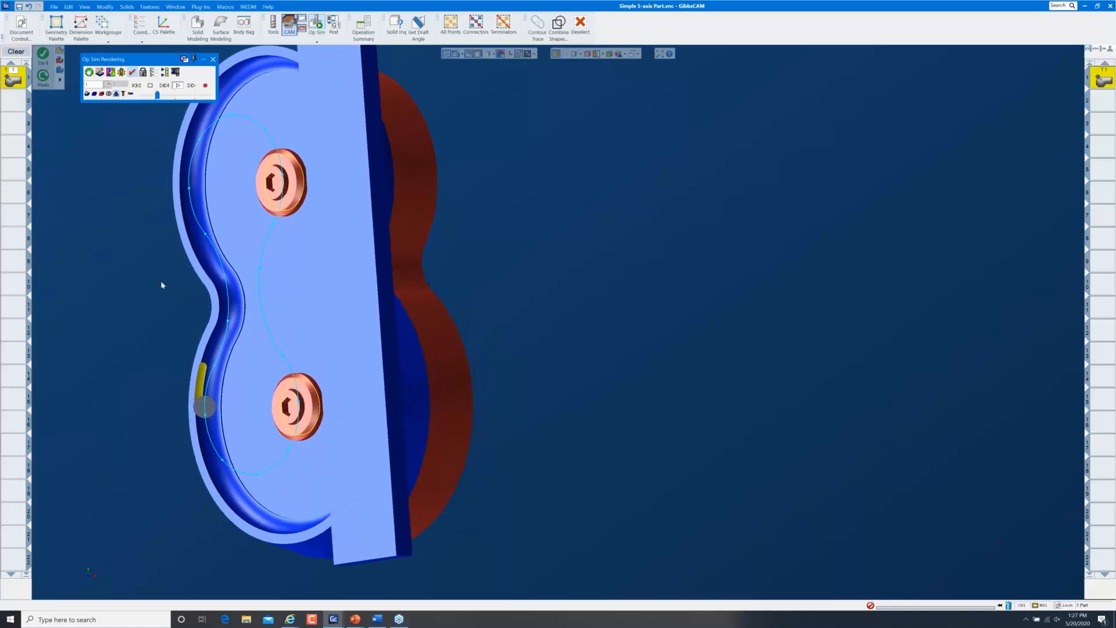
left_click(165, 96)
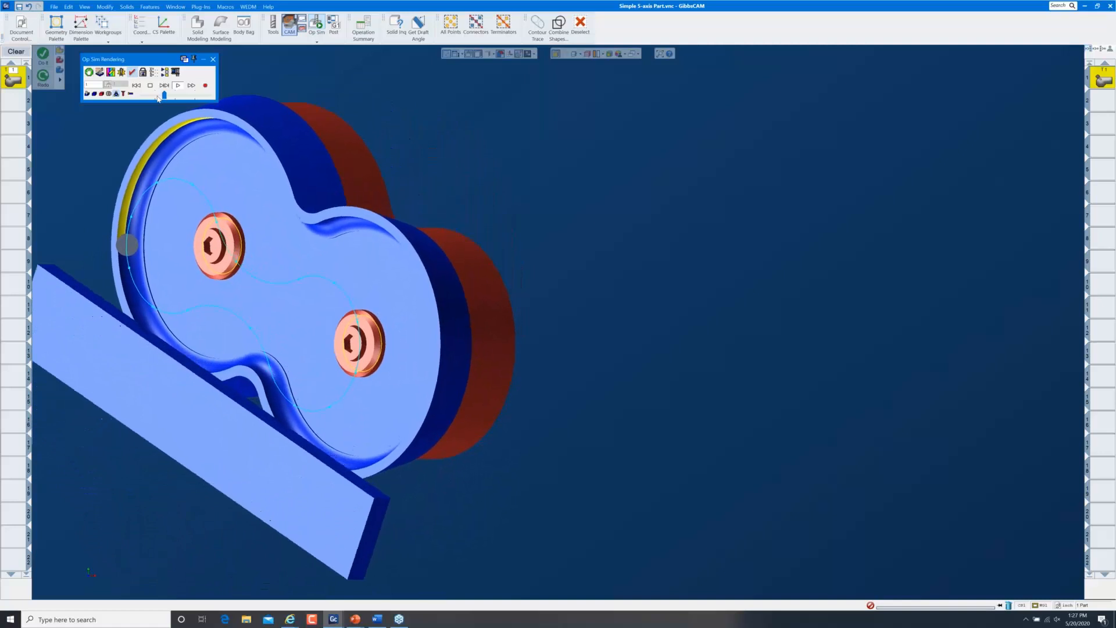
left_click(156, 95)
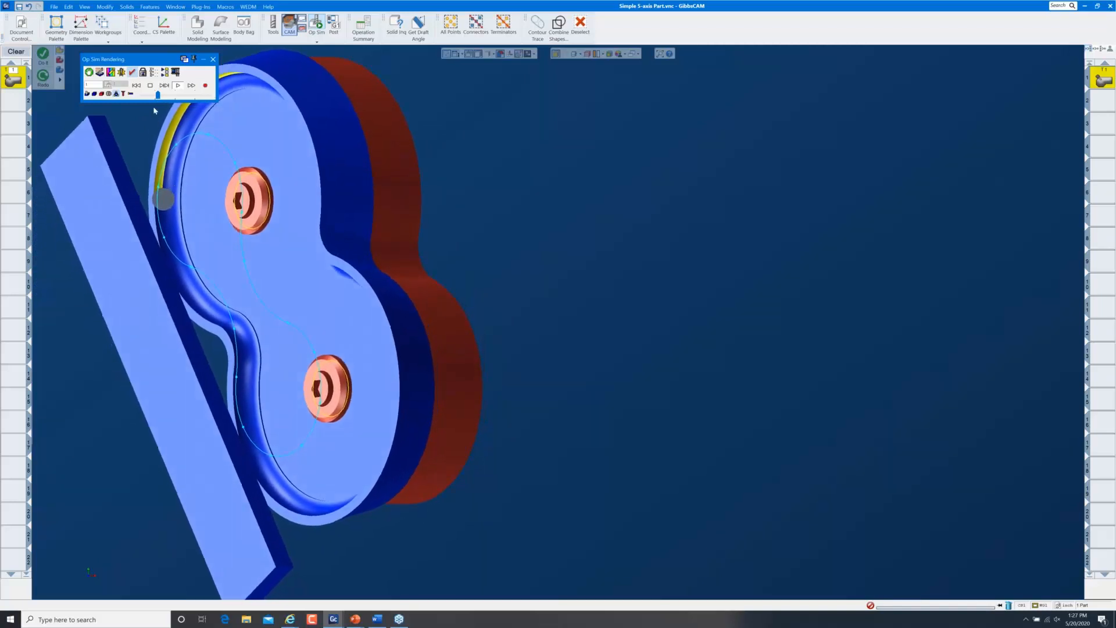
left_click_drag(158, 95, 166, 97)
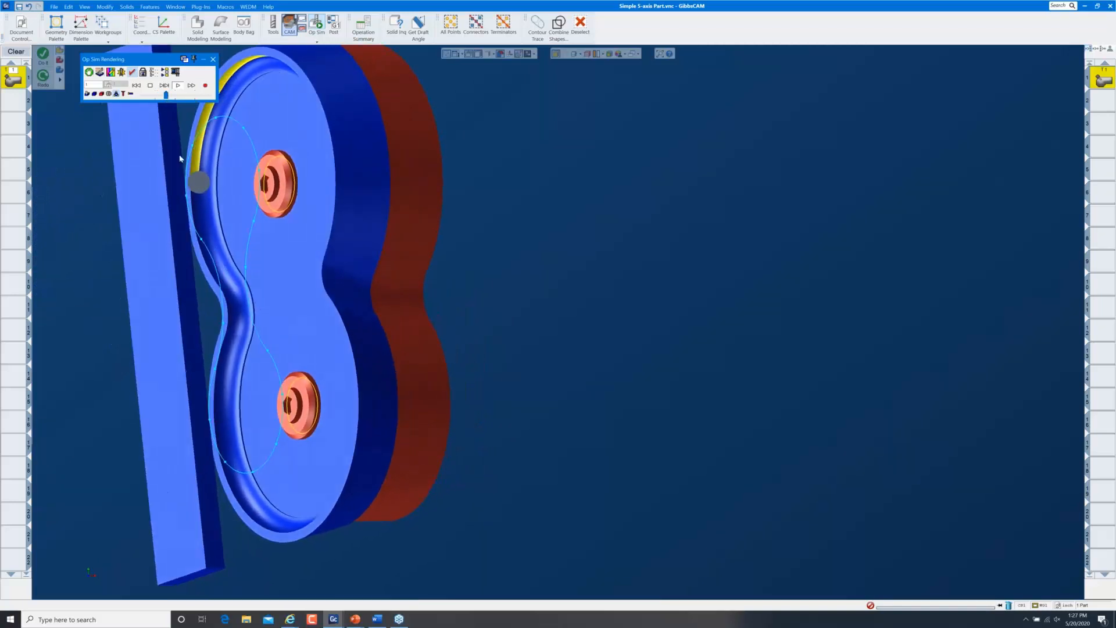
left_click(148, 97)
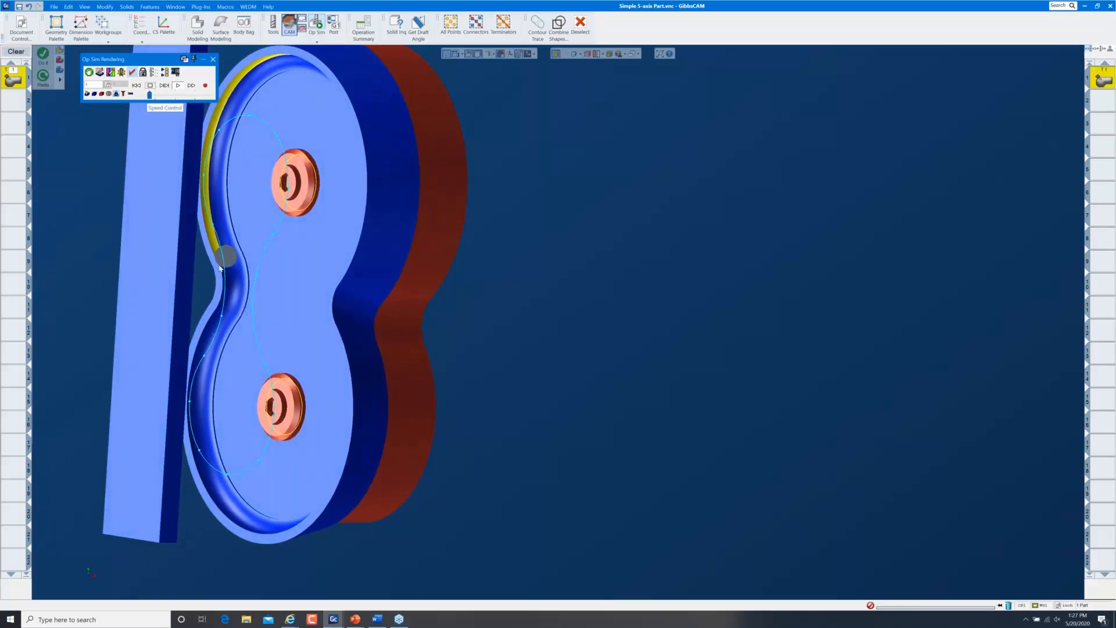
left_click(160, 95)
left_click(169, 96)
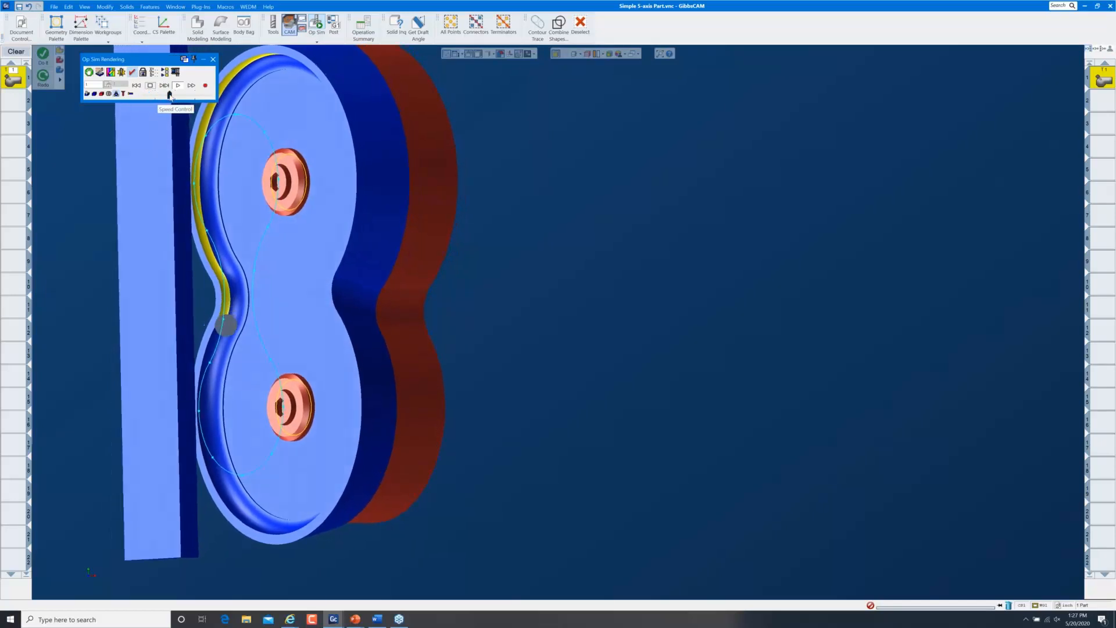
left_click(148, 95)
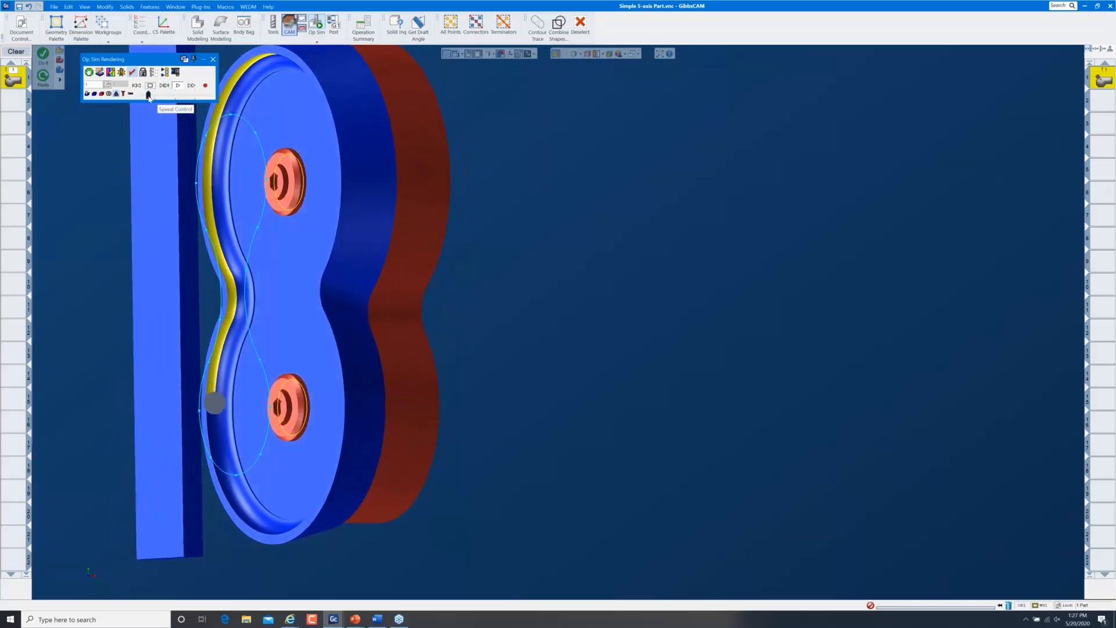
left_click(165, 95)
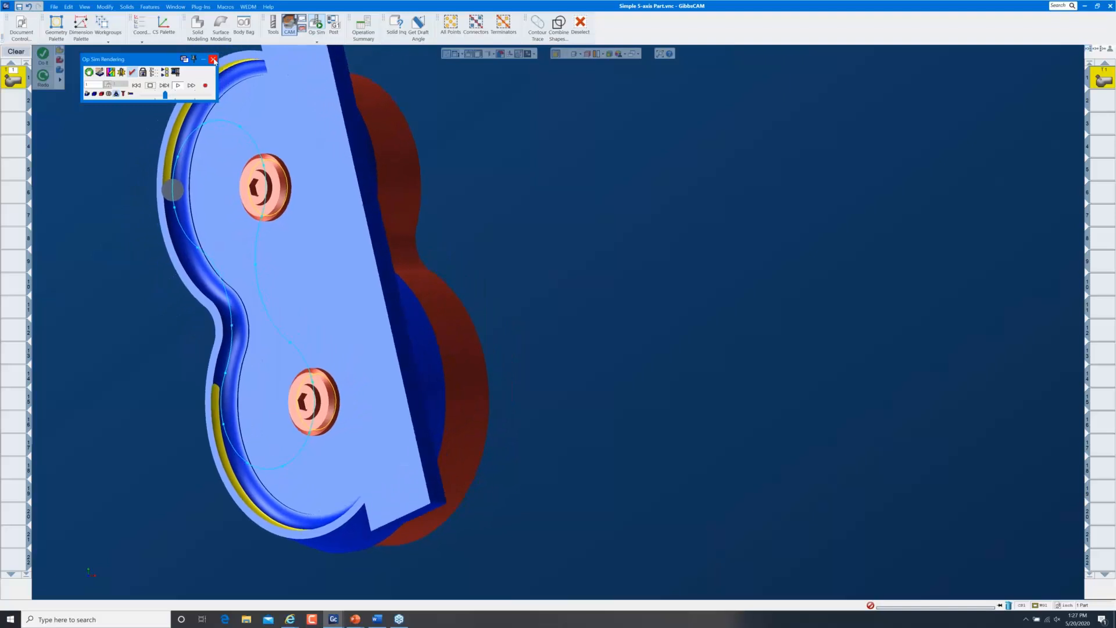
left_click(213, 59)
Change the bar's body type to Part, deselect everything and store the bar in the body bag
key("ctrl+i")
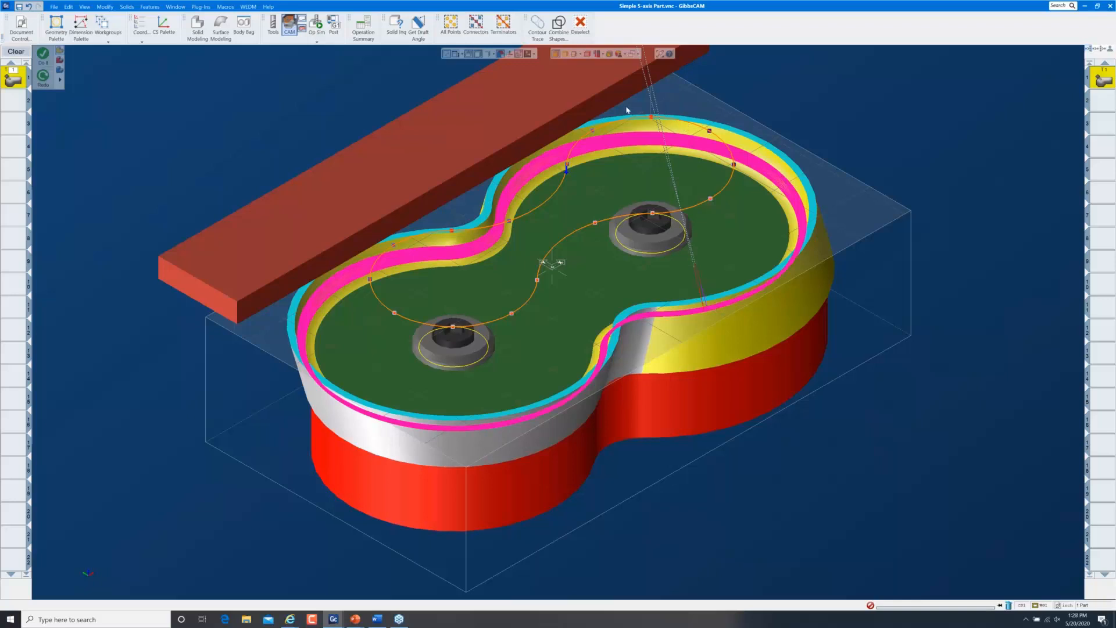
left_click(504, 108)
right_click(503, 106)
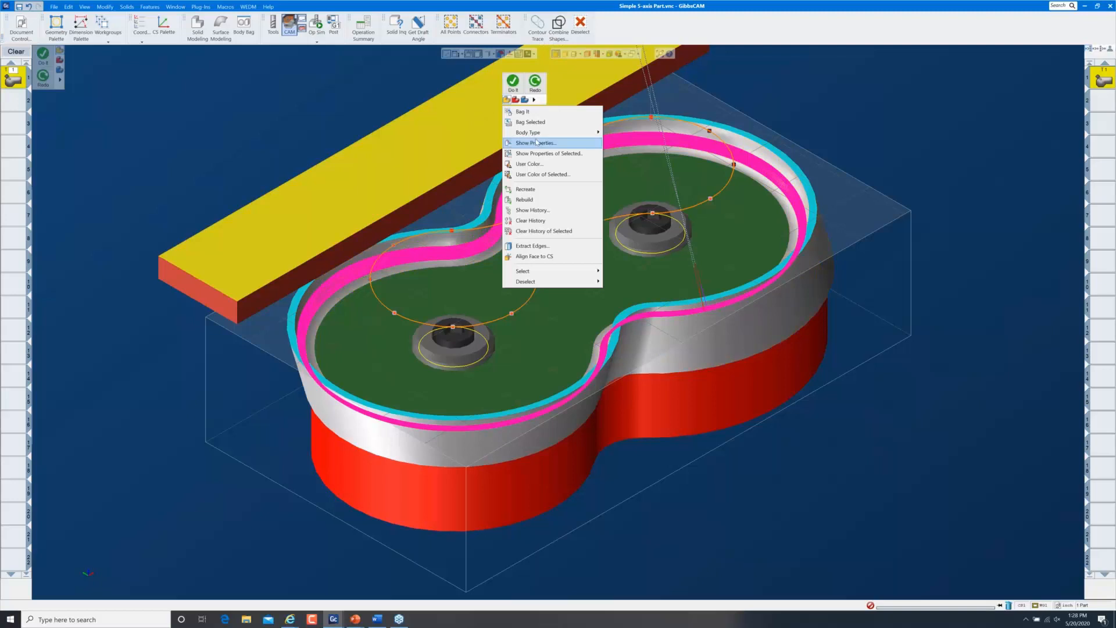
mouse_move(541, 133)
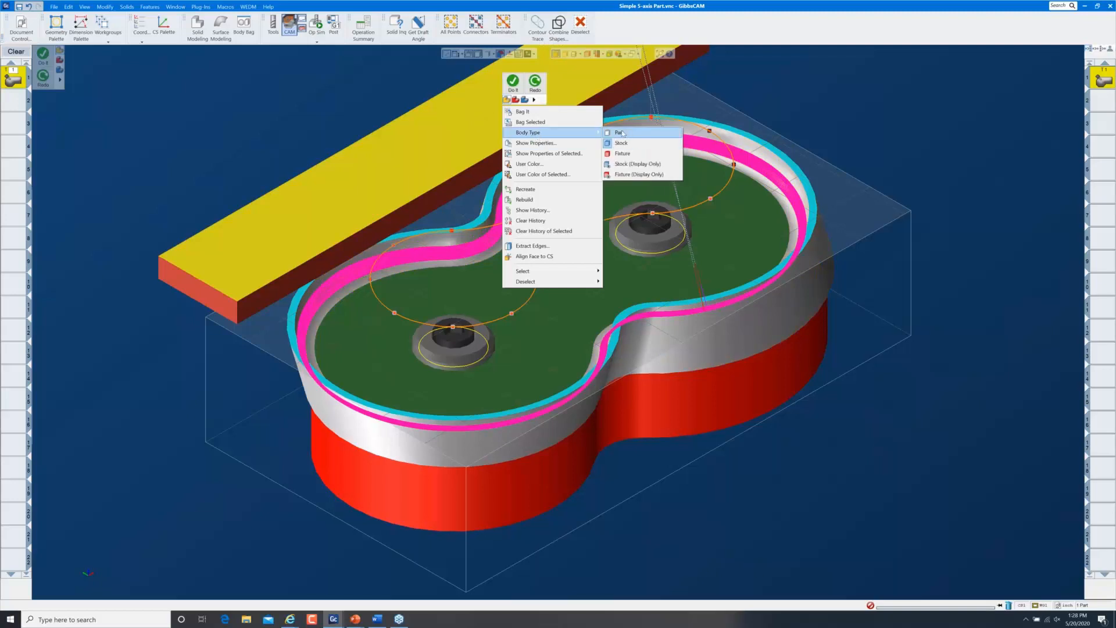
left_click(619, 133)
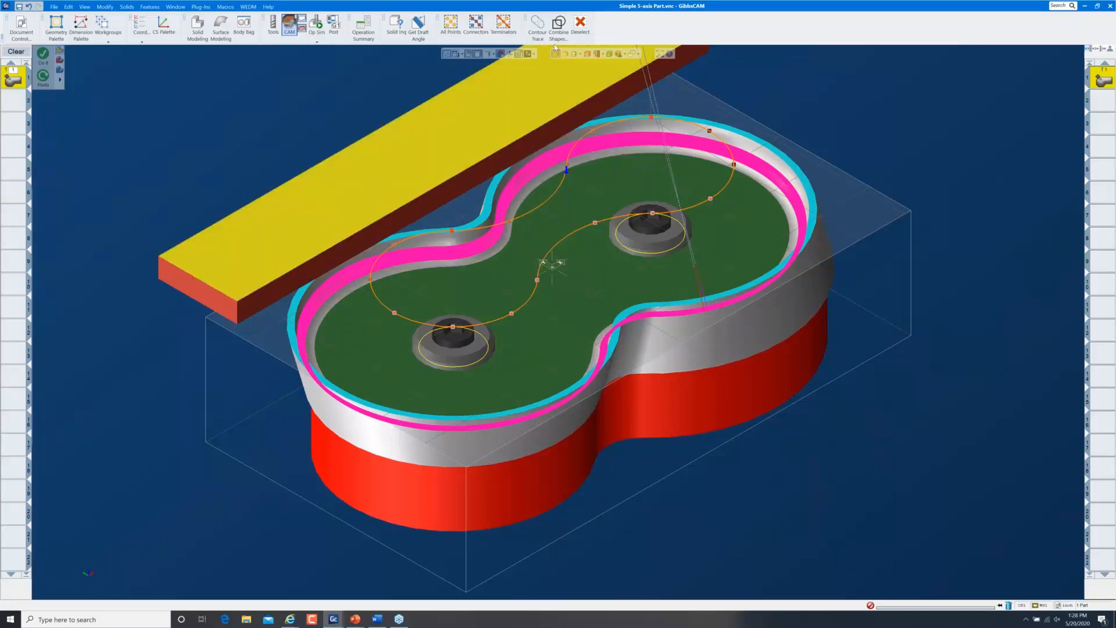
left_click(580, 25)
double_click(488, 104)
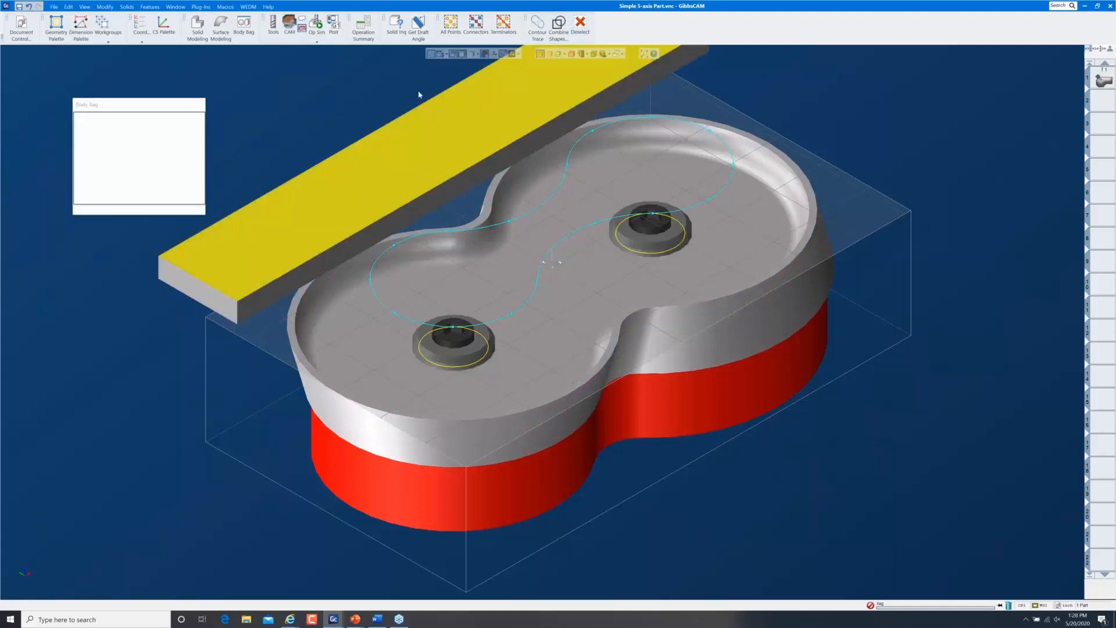
left_click(202, 104)
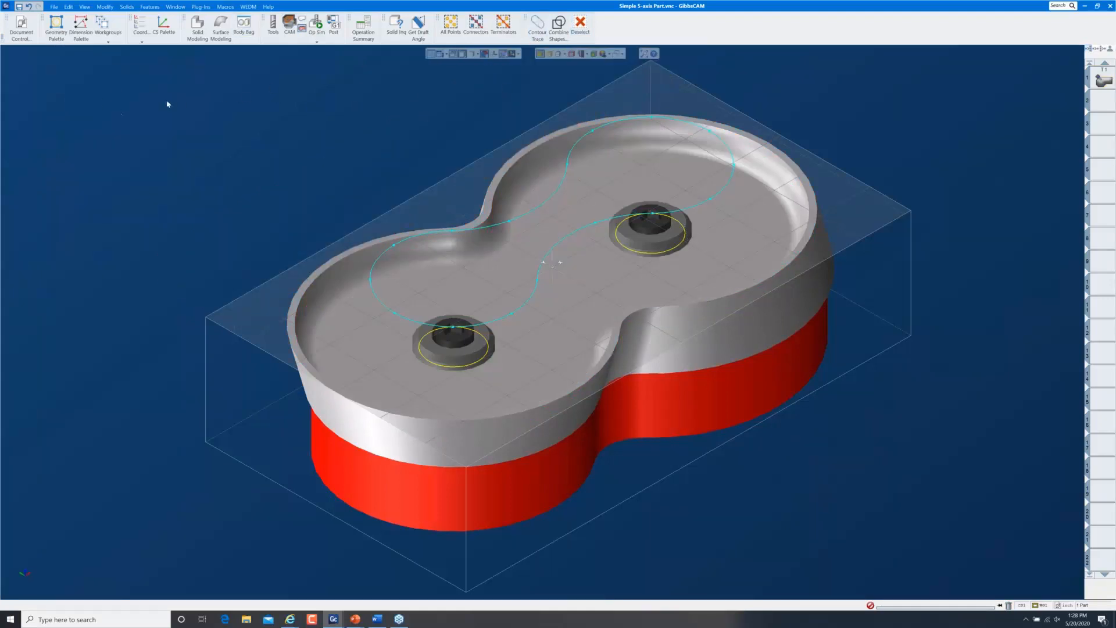
Clear the existing process list and start a new 5-Axis process
left_click(289, 26)
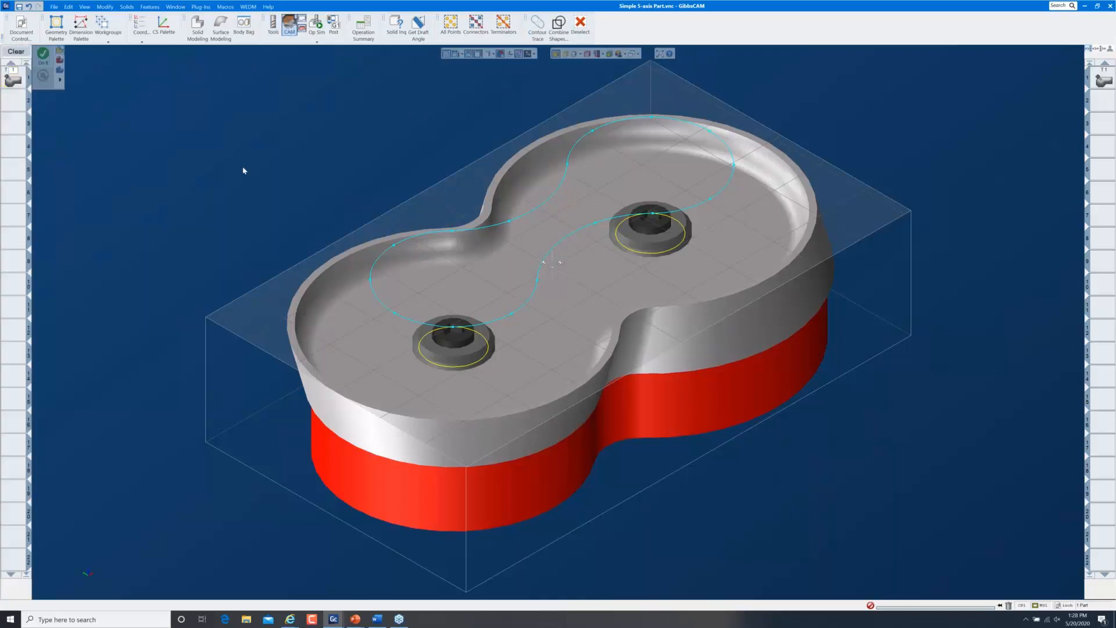
left_click(15, 52)
double_click(10, 72)
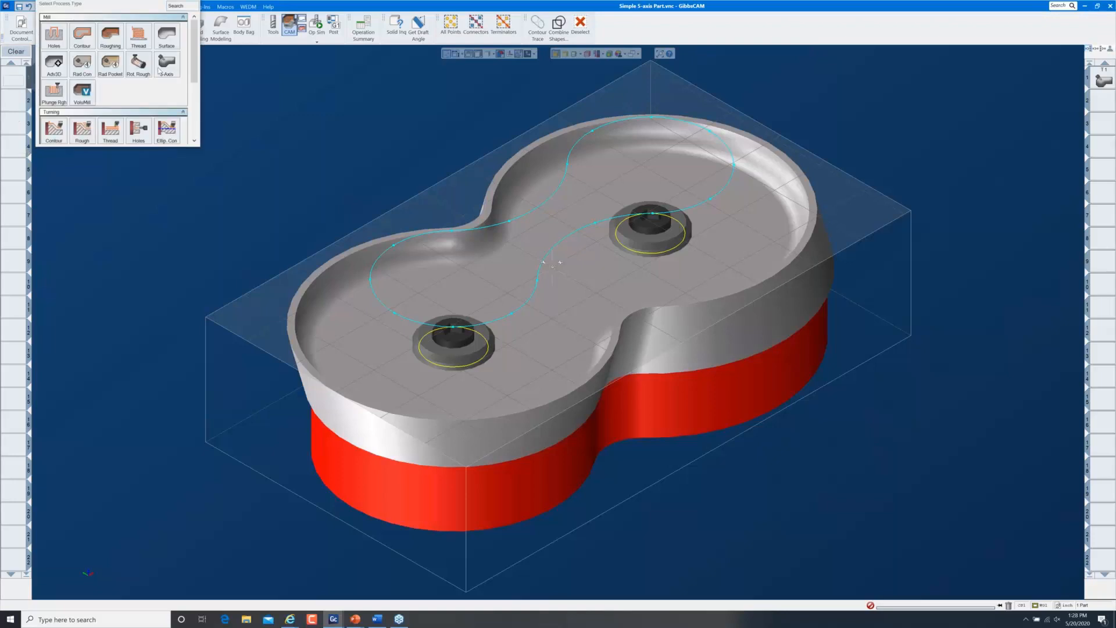
left_click(172, 77)
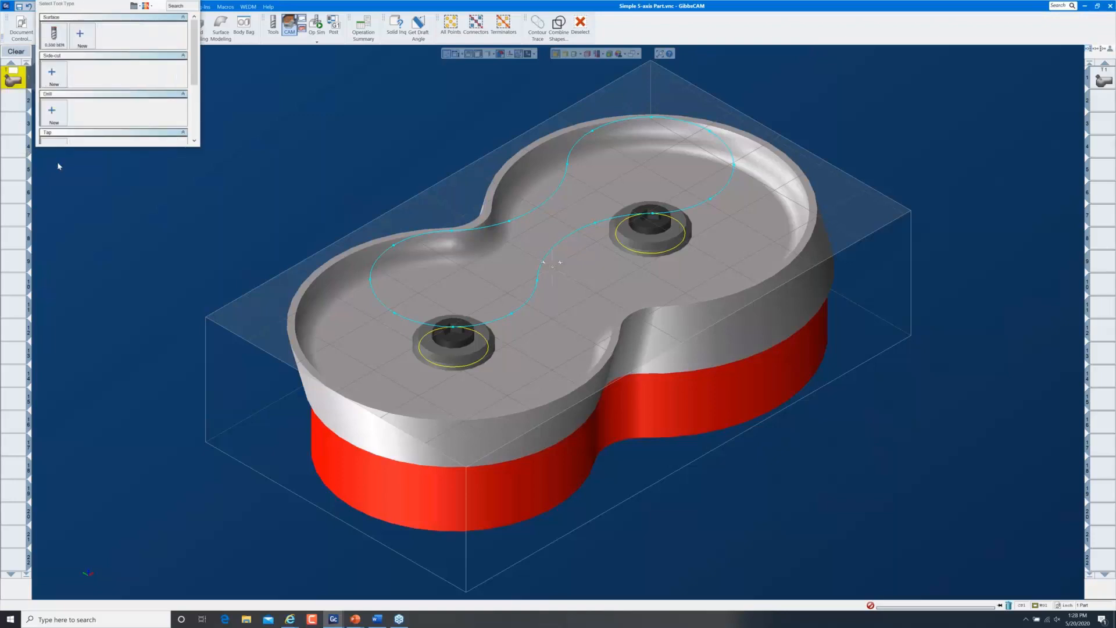
Create a new straight-shank end mill for the 5-Axis process with a 0.5 inch diameter and 2.5 inch overall length
left_click(78, 42)
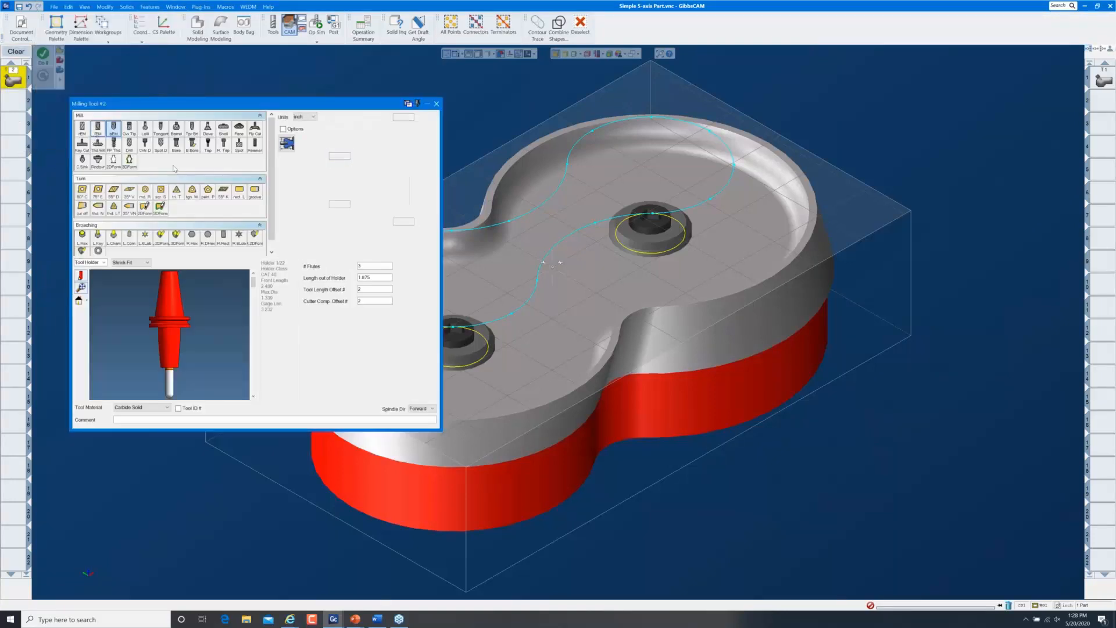
double_click(335, 205)
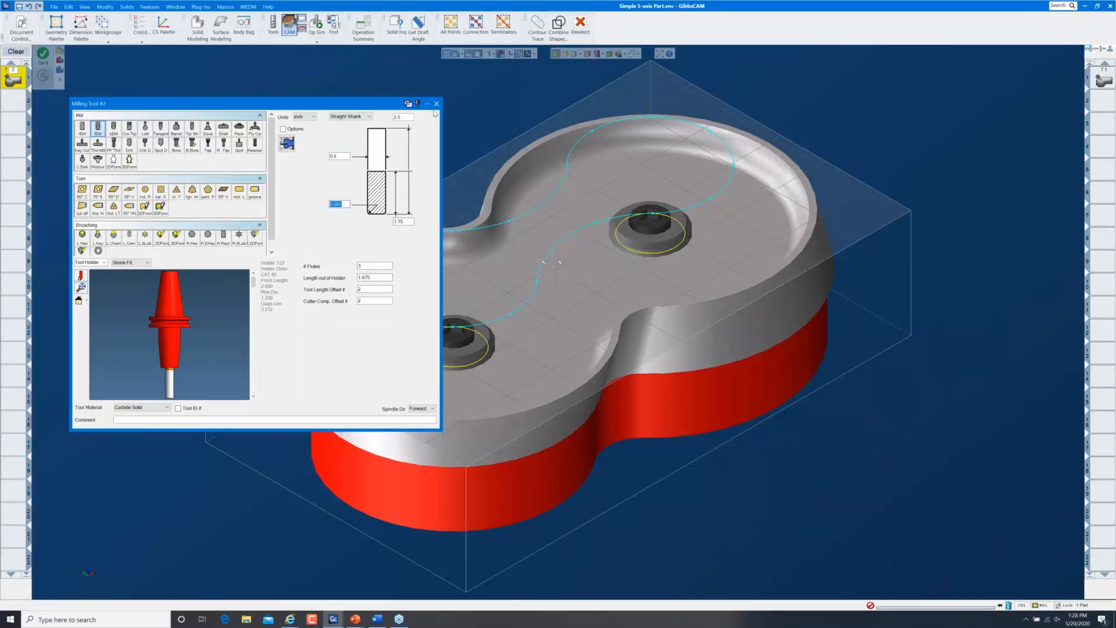
left_click(436, 103)
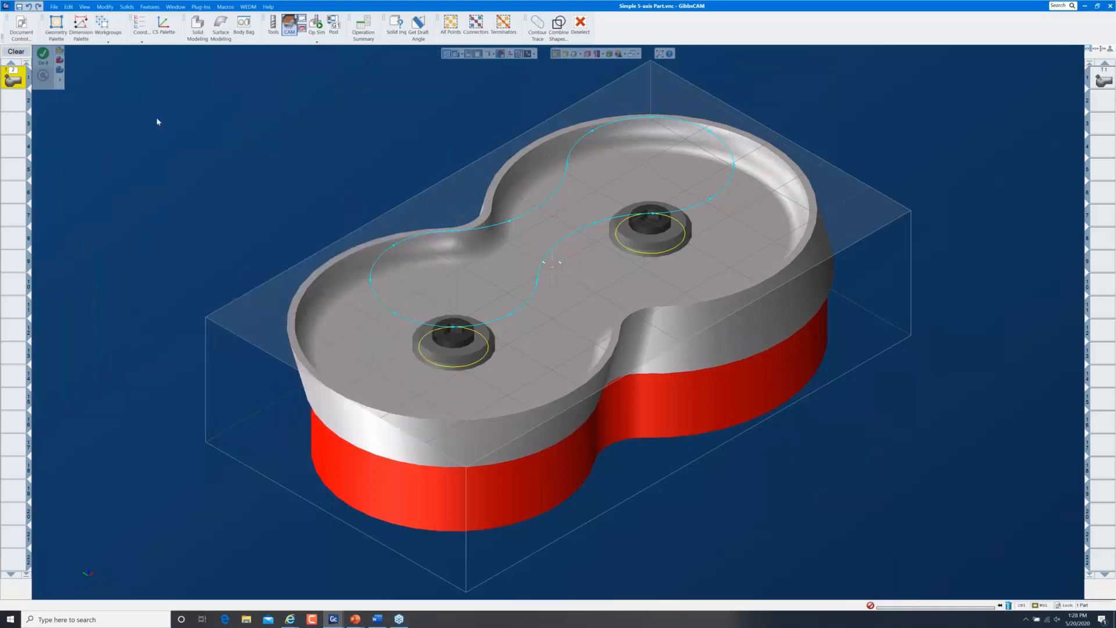
Restore the 5-Axis process parameters to their defaults and base the calculation on Swarf machining
double_click(18, 80)
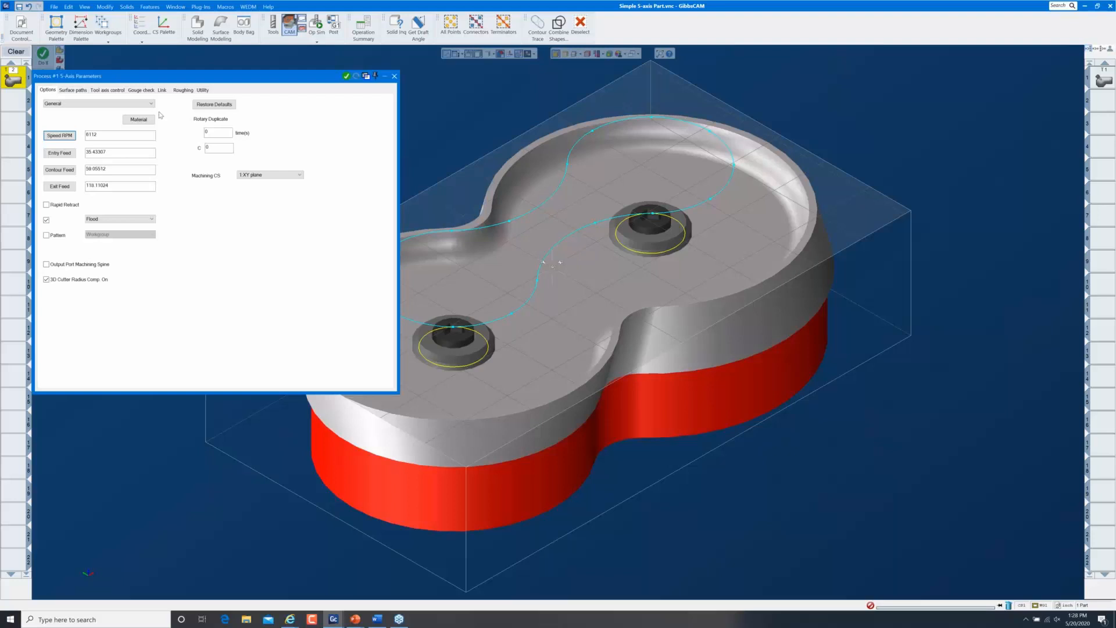
left_click(215, 108)
left_click(78, 90)
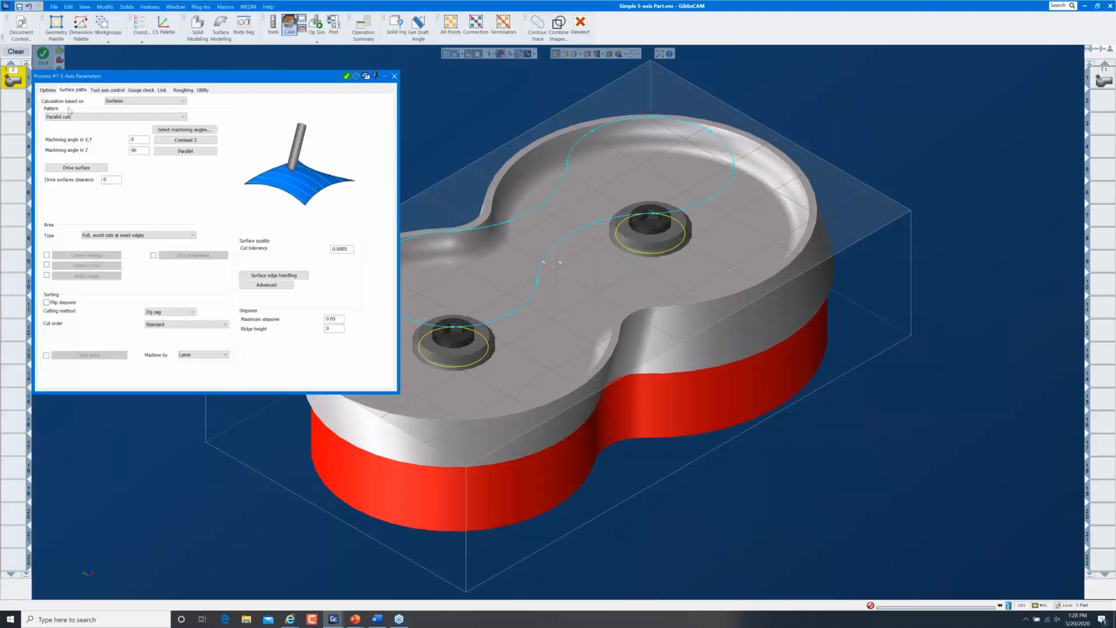
left_click(123, 102)
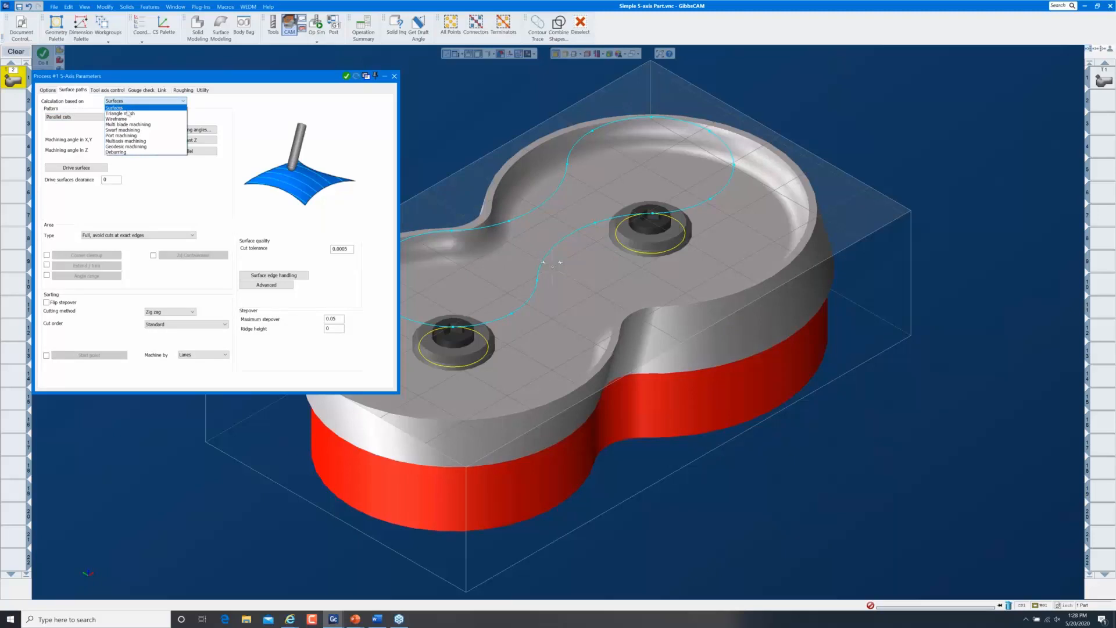
left_click(137, 131)
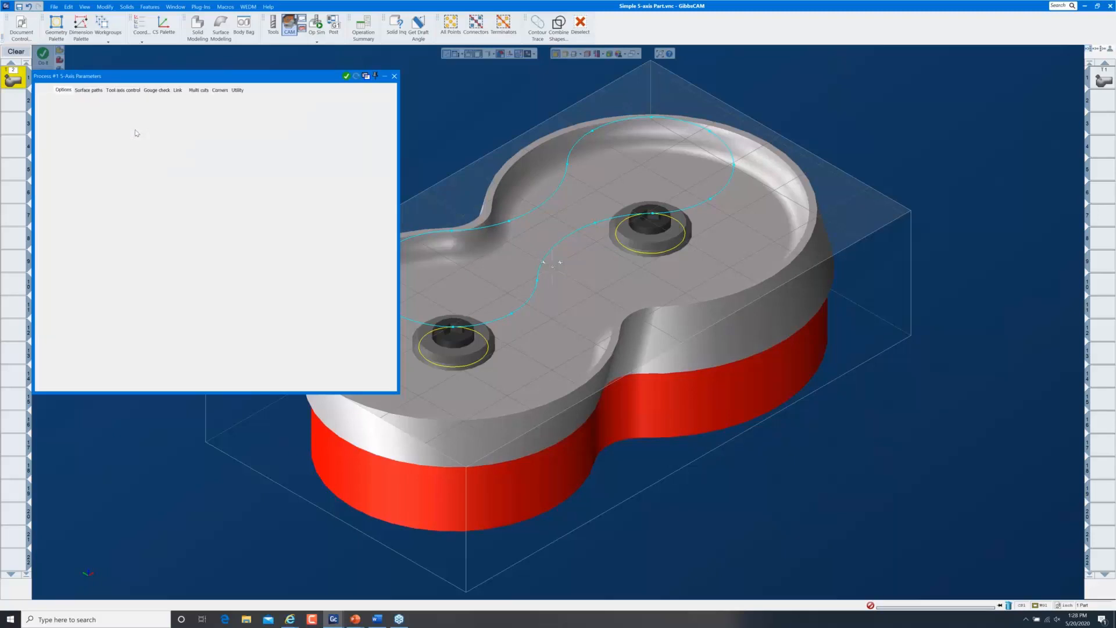
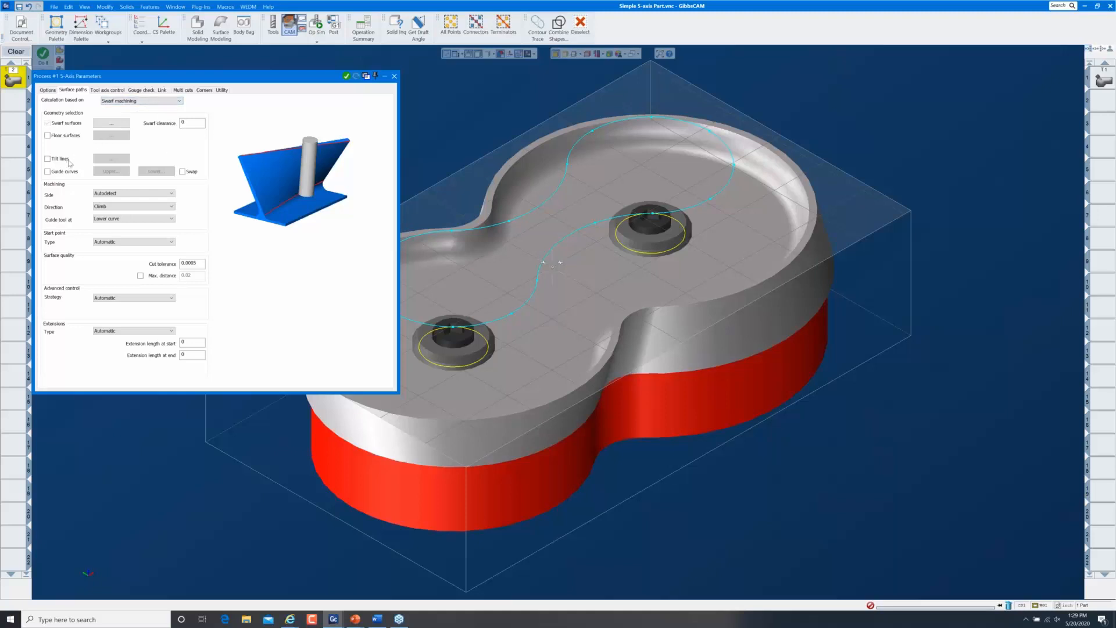
Set the swarf clearance to 0.02 and choose the tangent faces of the tapered outer wall as swarf surfaces
double_click(190, 125)
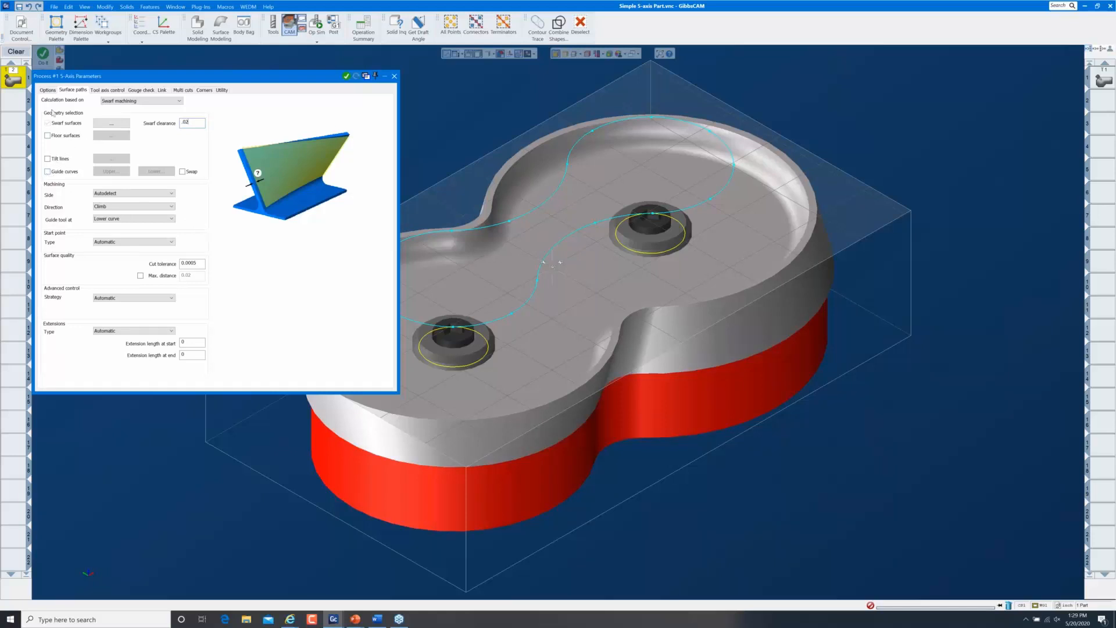
left_click(114, 127)
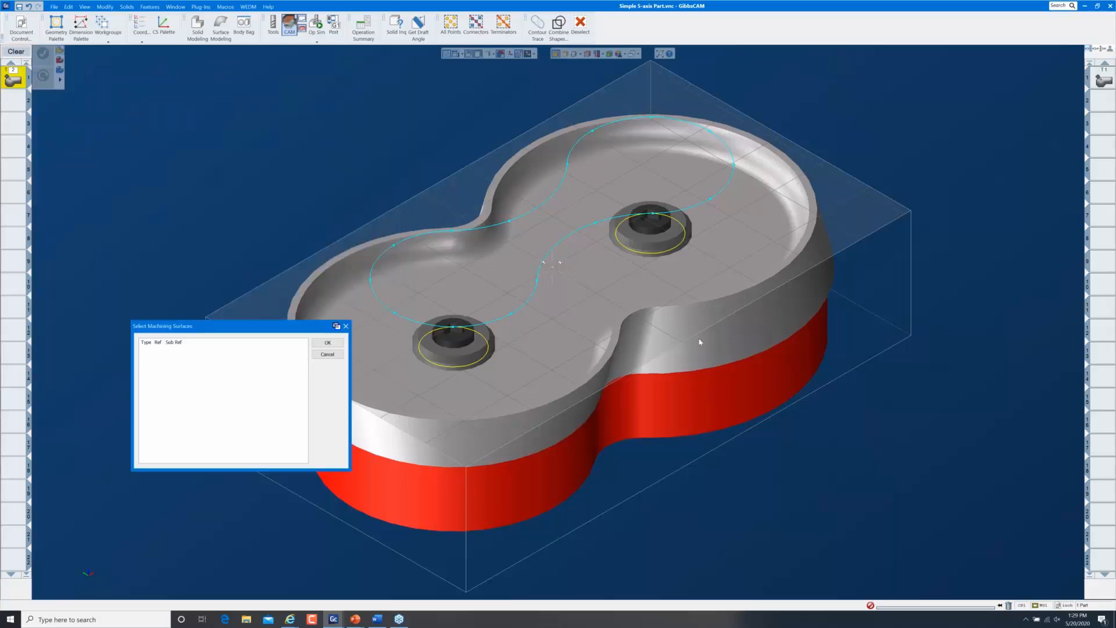
right_click(698, 304)
mouse_move(752, 507)
left_click(829, 505)
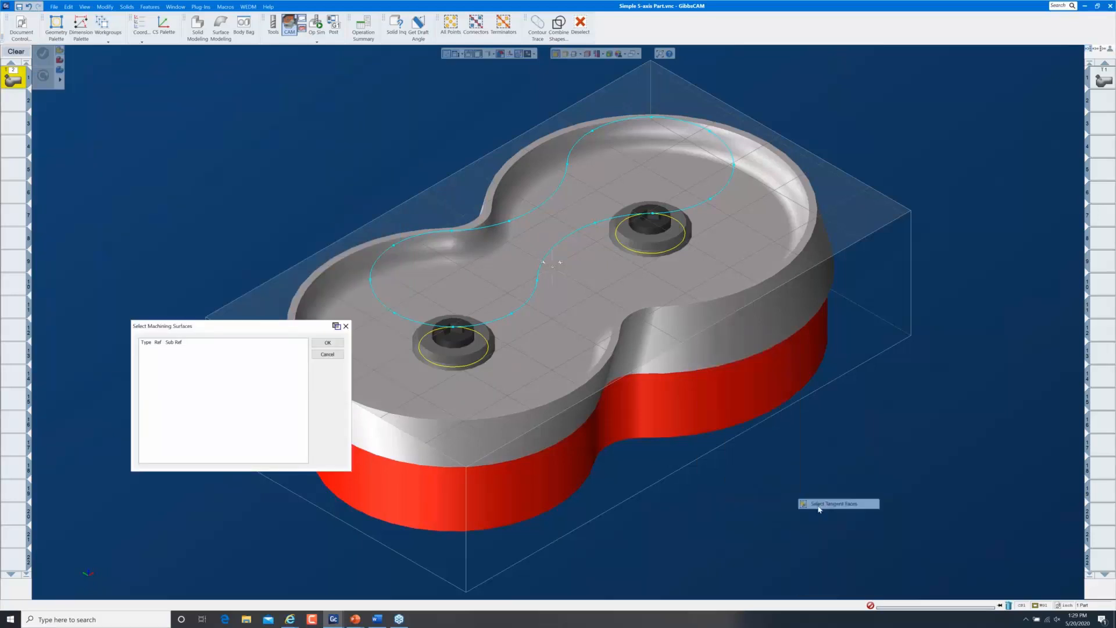
left_click(327, 343)
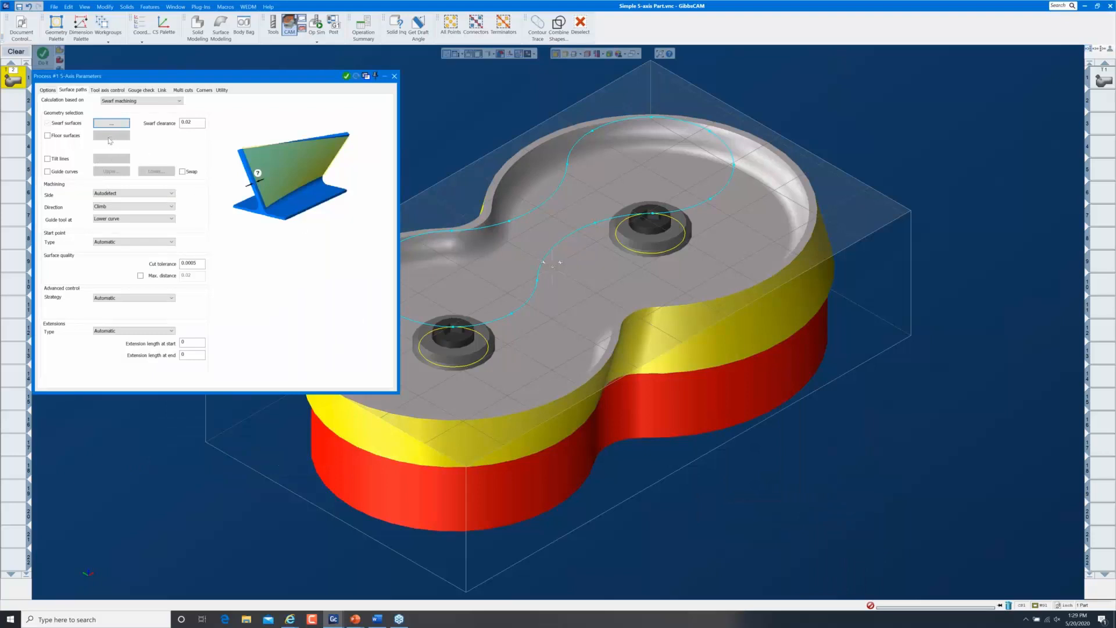
Enable guide curves and choose the upper edge loop of the tapered outer wall as the upper curve
left_click(48, 171)
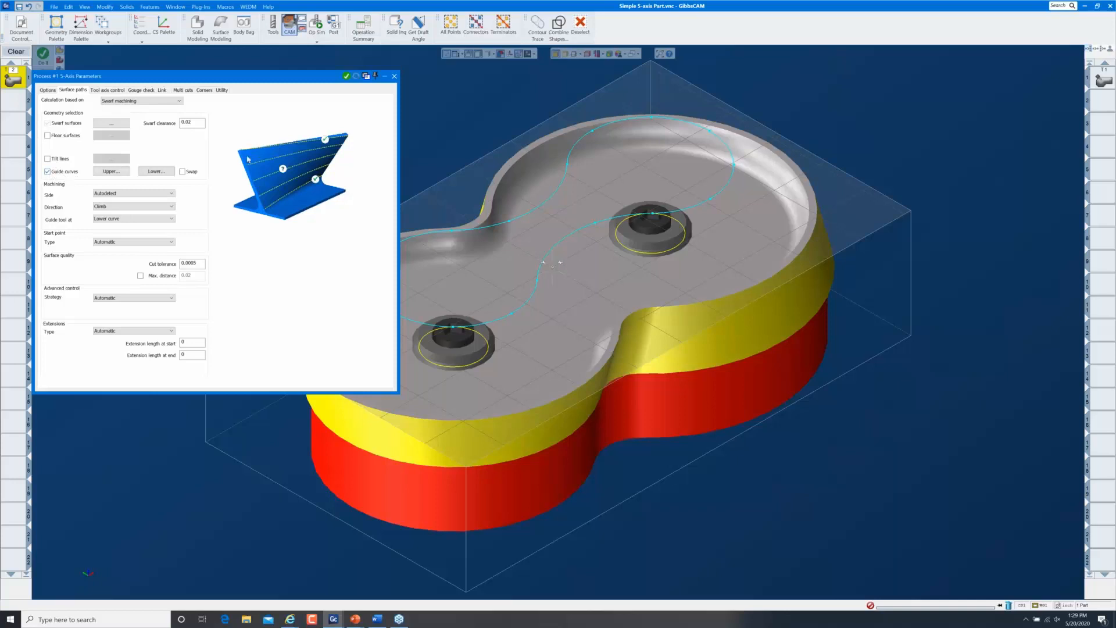
left_click(557, 54)
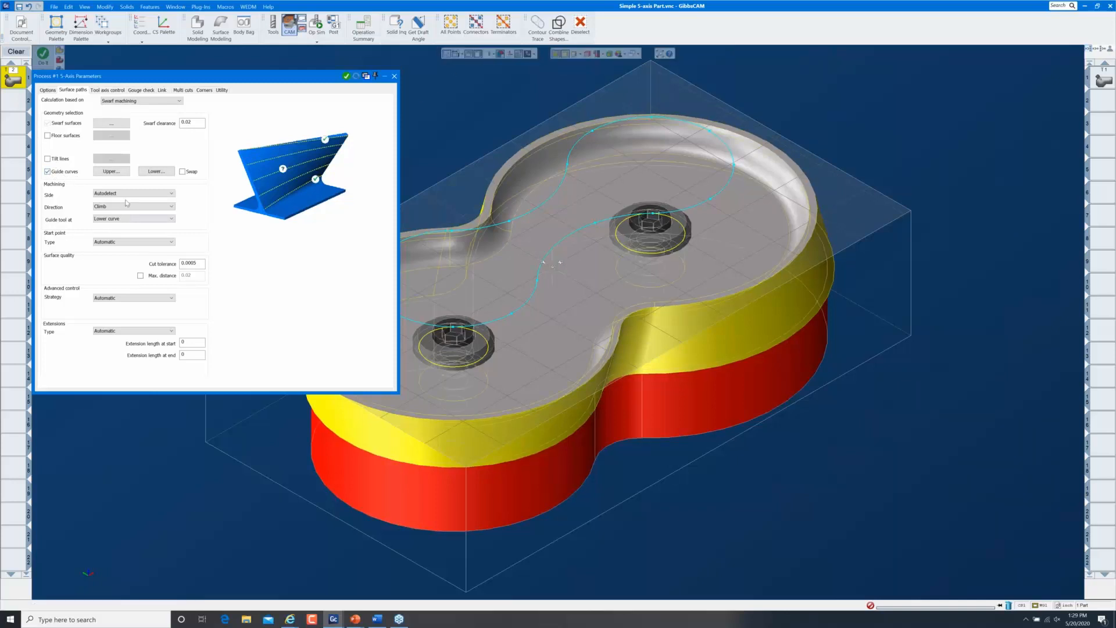
left_click(111, 171)
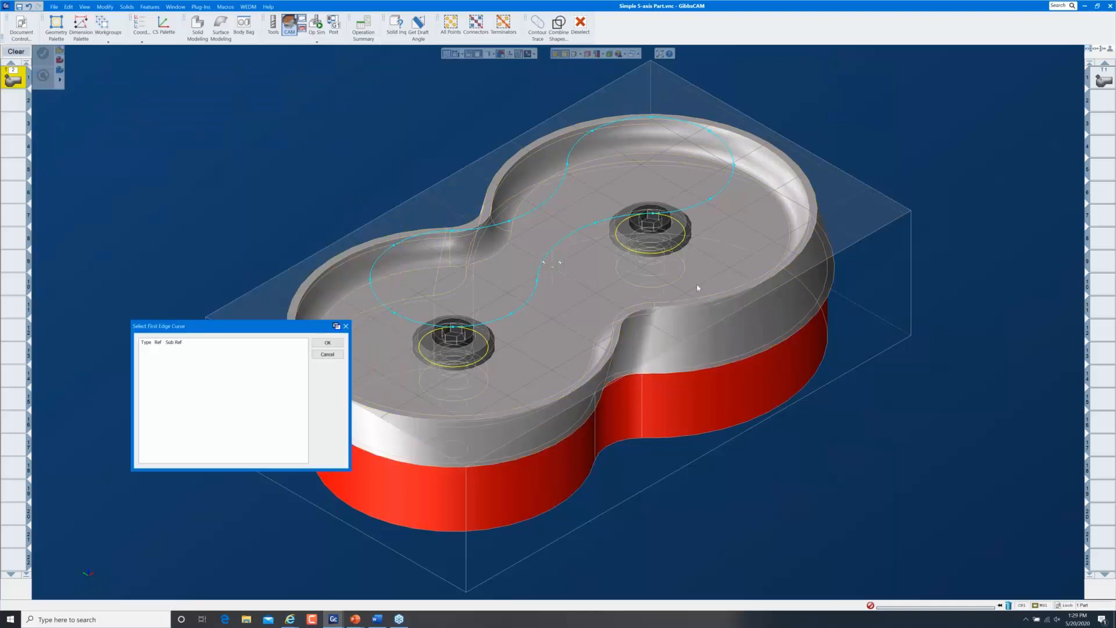
scroll(699, 309, "up", 10)
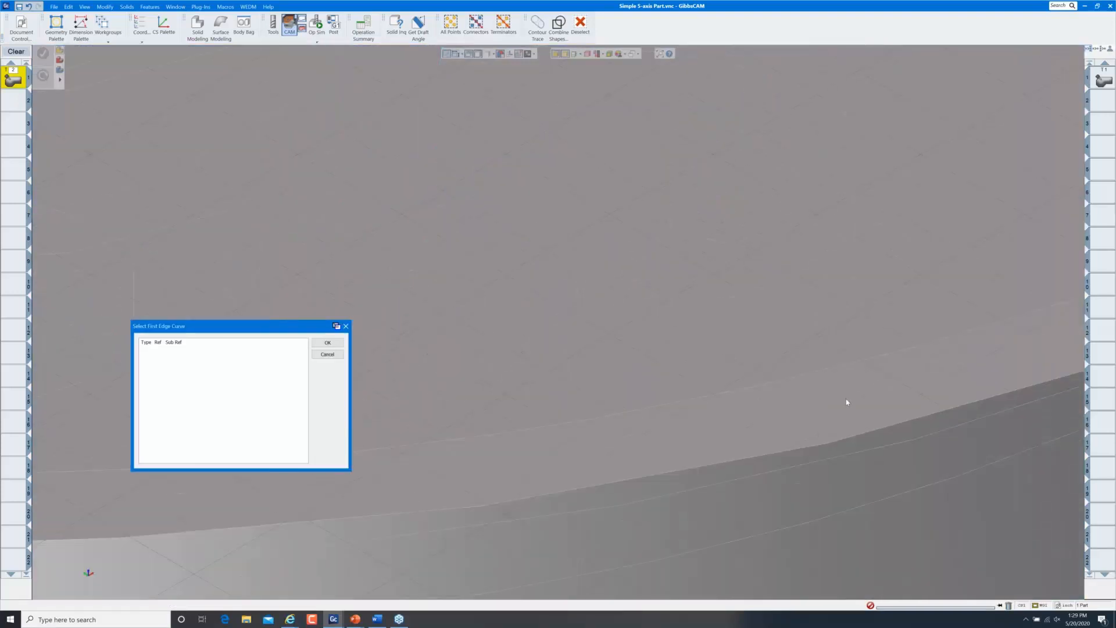
scroll(561, 381, "down", 2)
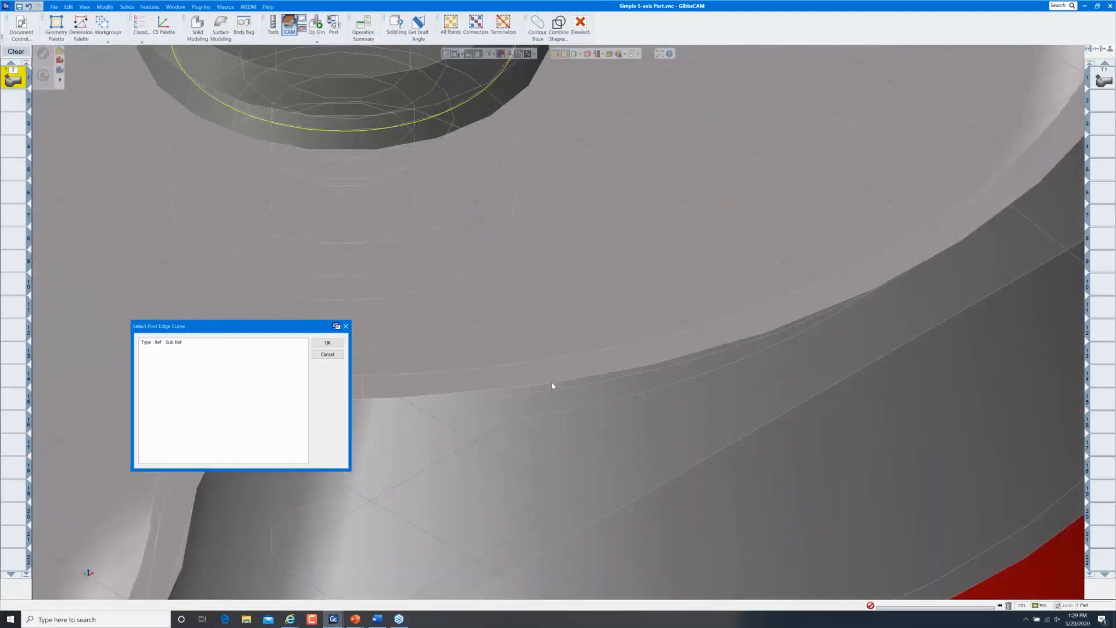
left_click(552, 386)
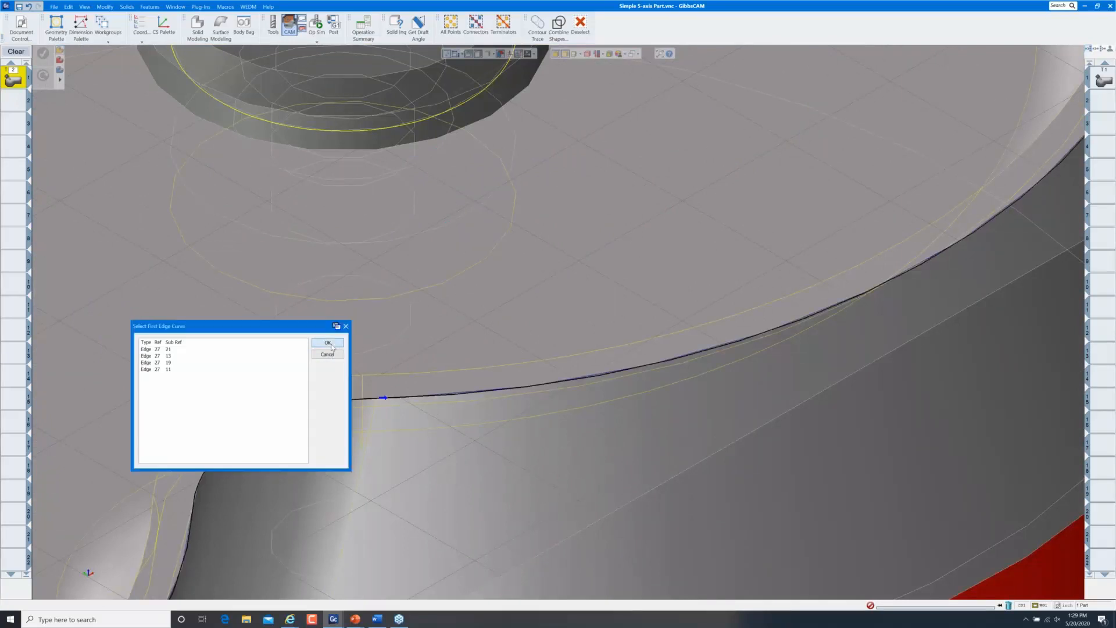
left_click(327, 343)
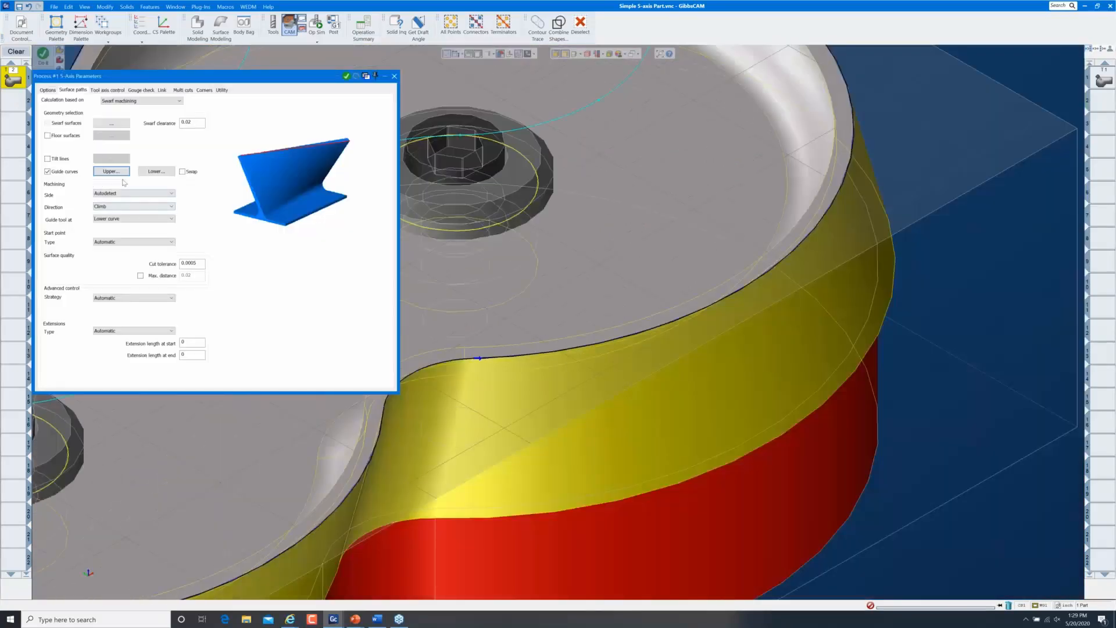
Choose the lower edge loop of the tapered outer wall as the lower guide curve
left_click(156, 171)
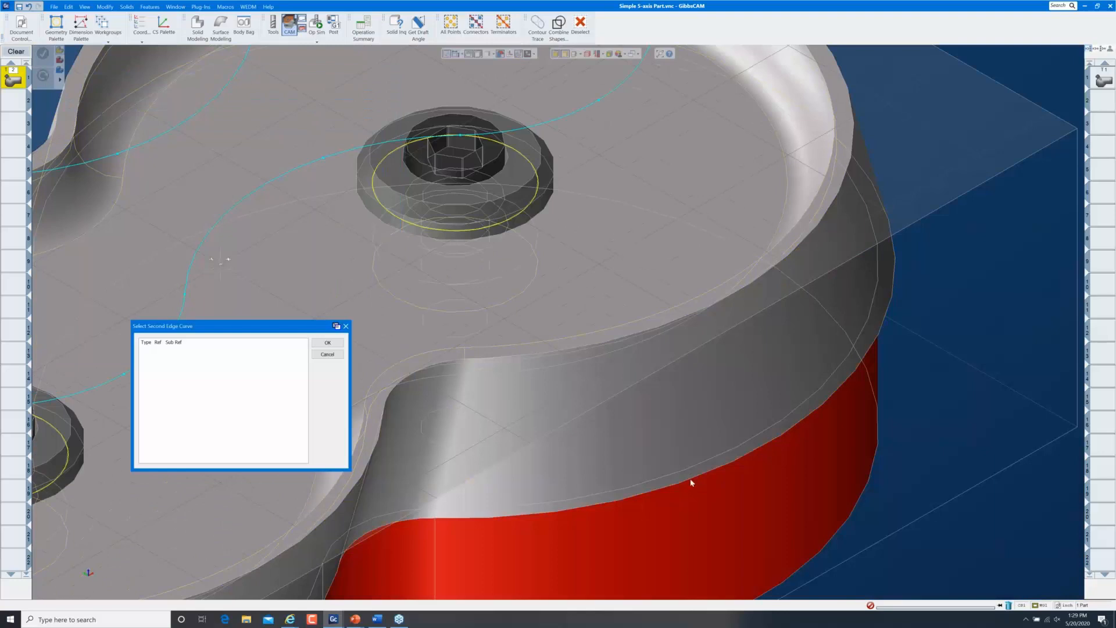
left_click(692, 483)
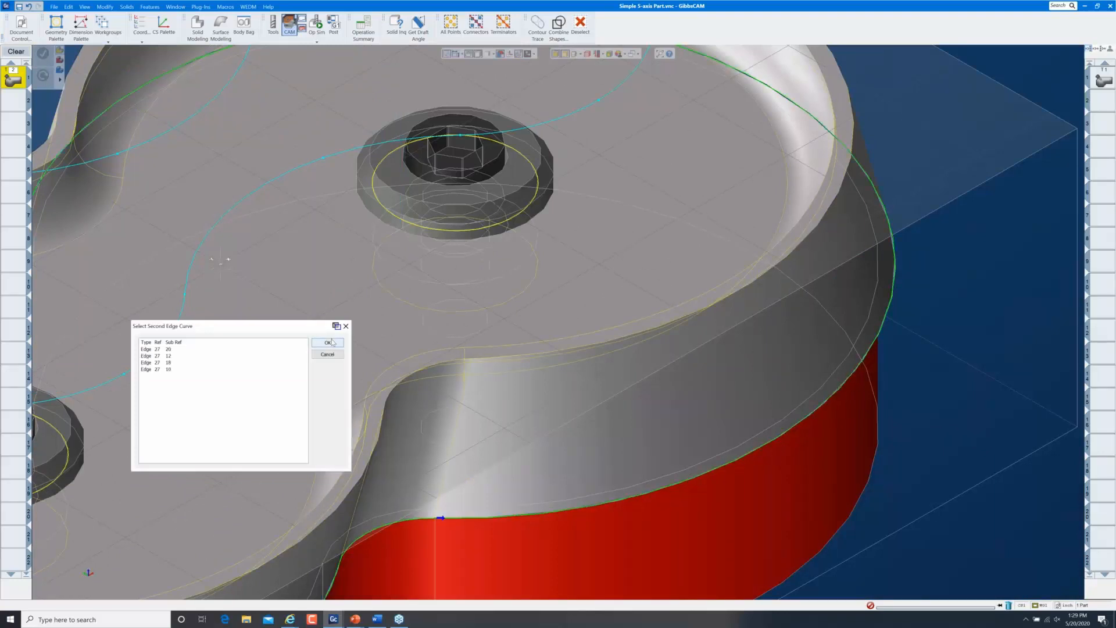
left_click(328, 343)
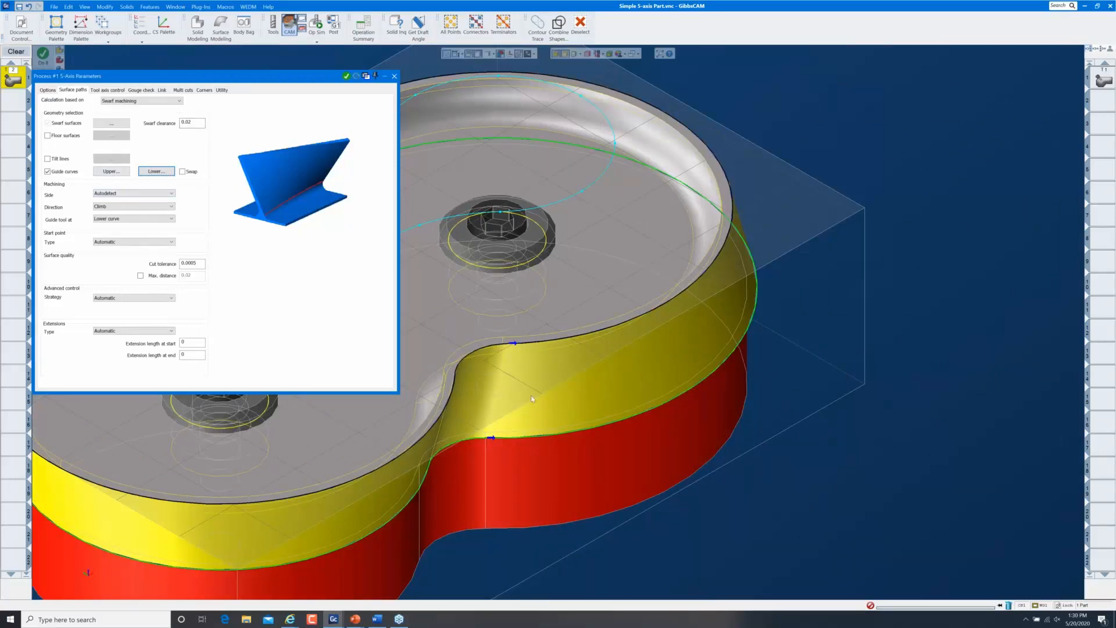
Set the depth steps to 2 slices with a constant tool shift of -0.03 and finish the first process
left_click(187, 91)
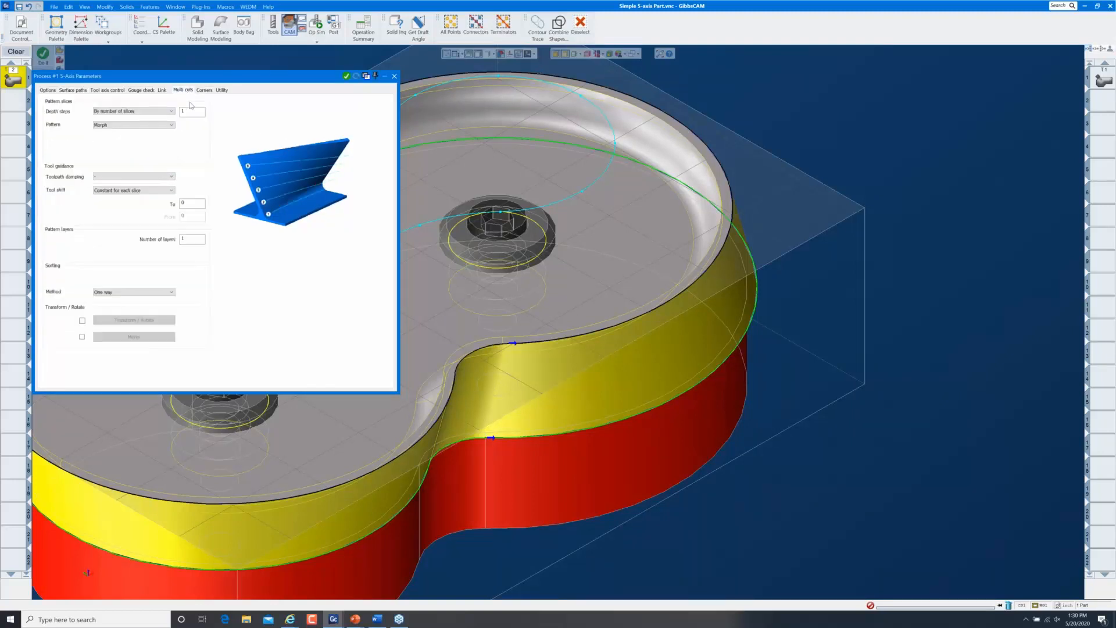
double_click(188, 112)
type("2")
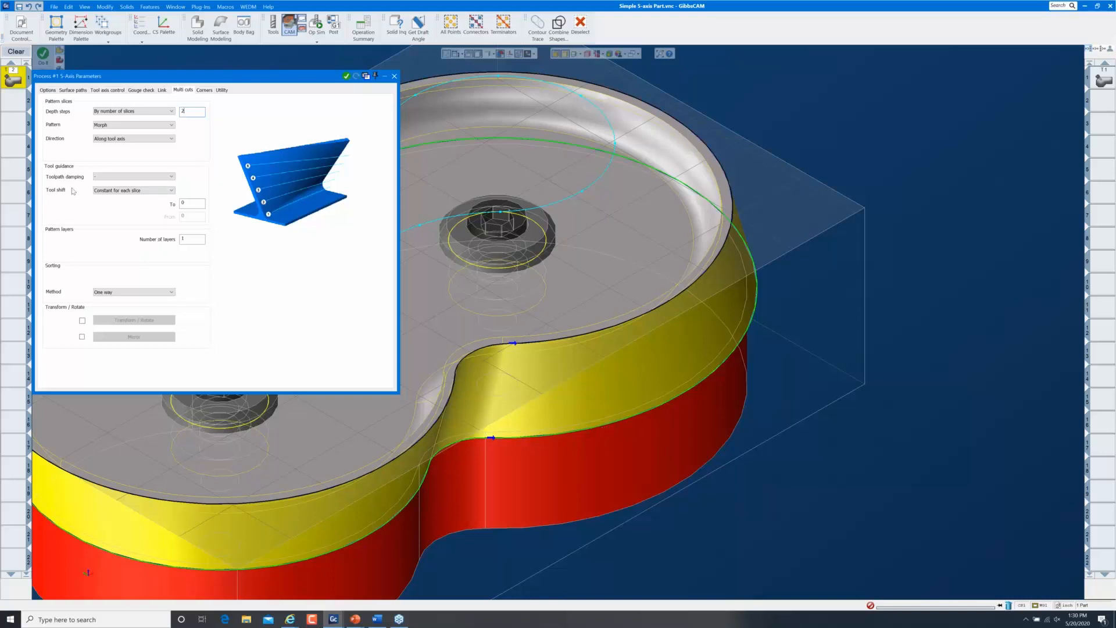
left_click(187, 204)
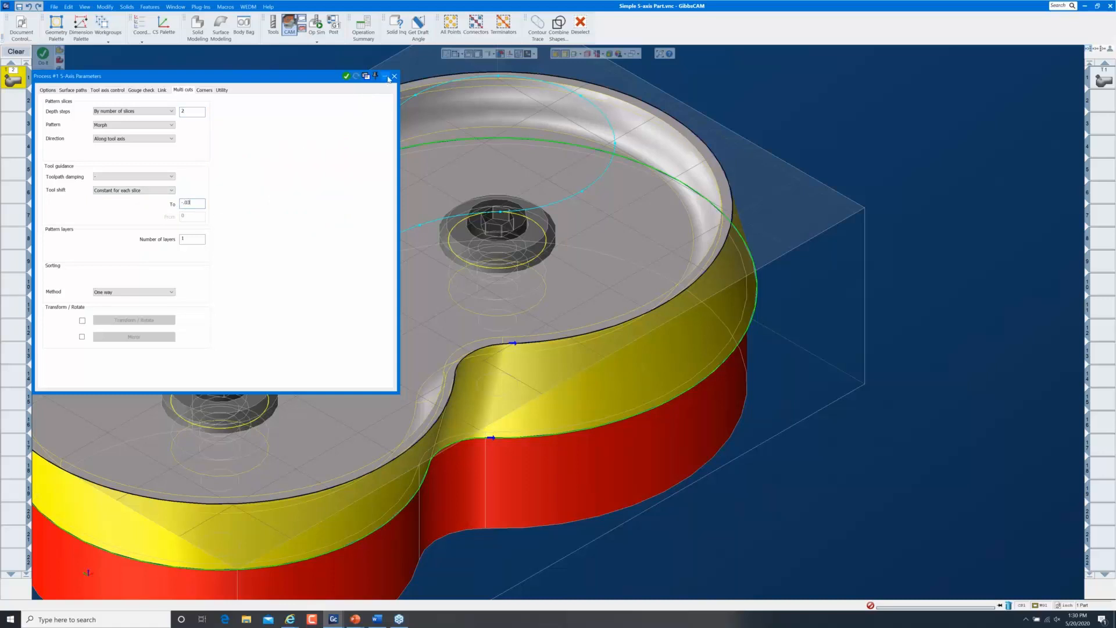
key("Return")
Add a second 5-Axis process based on swarf machining and set its swarf clearance to 0
double_click(14, 104)
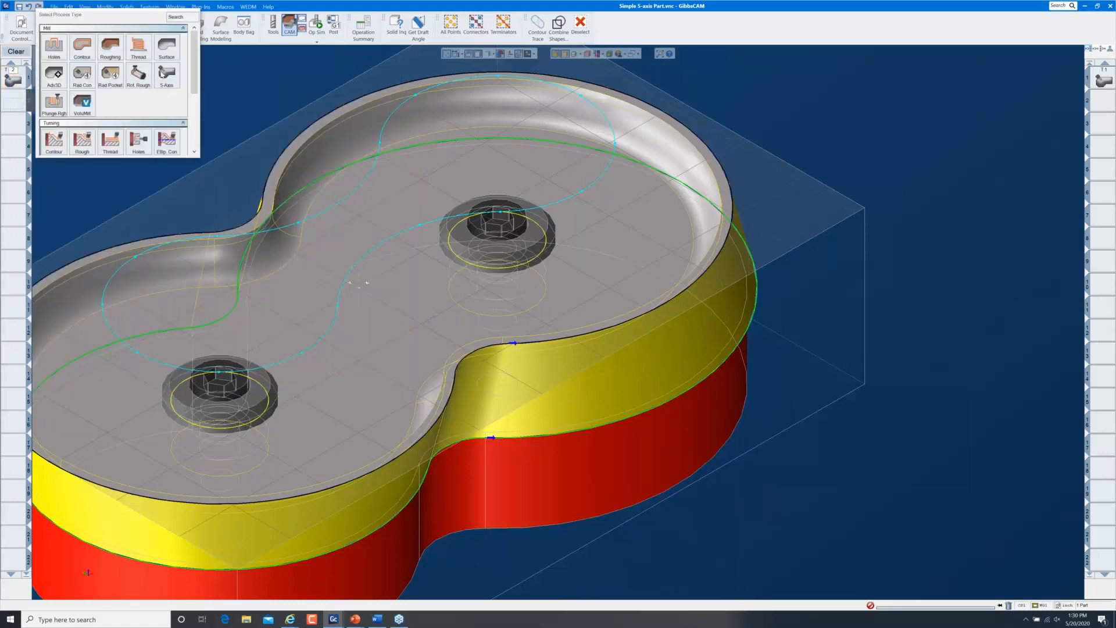
left_click(164, 75)
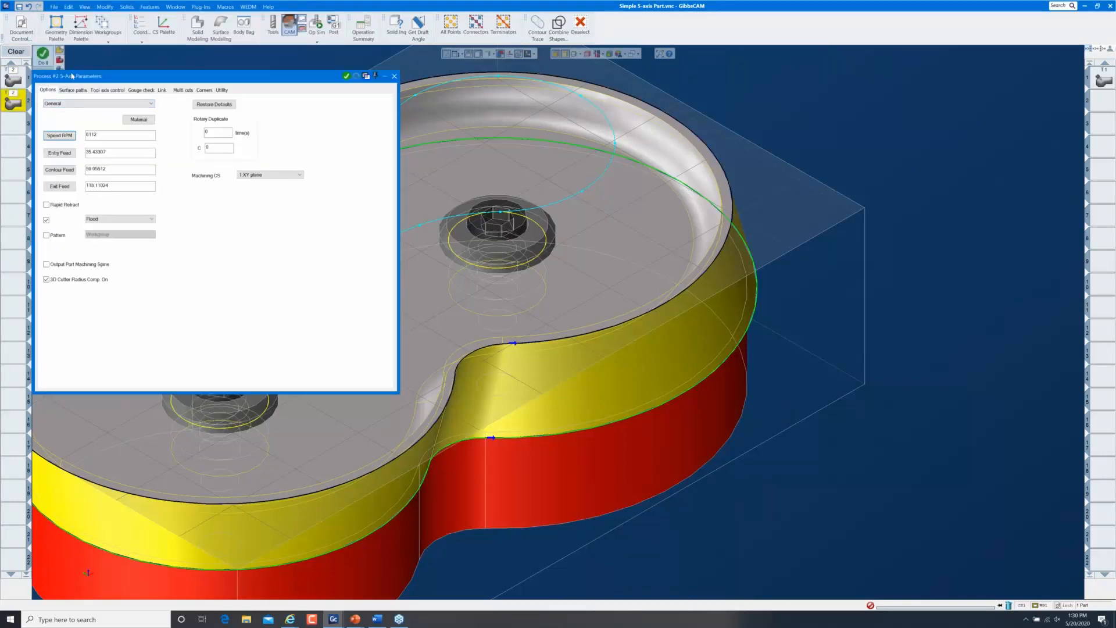
left_click(80, 92)
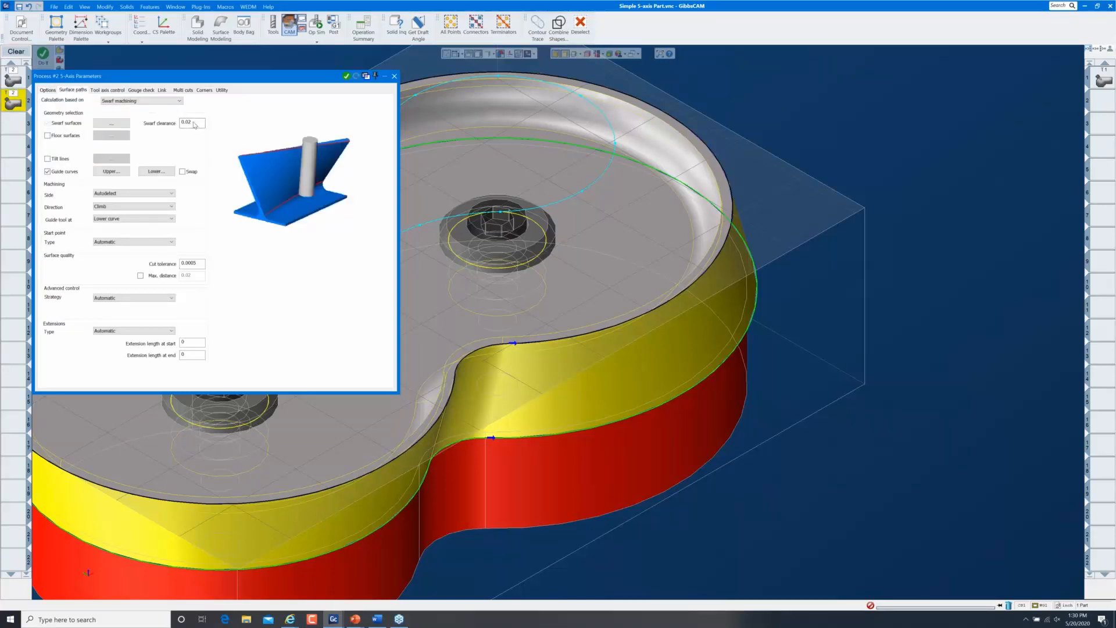
left_click(191, 124)
type("0")
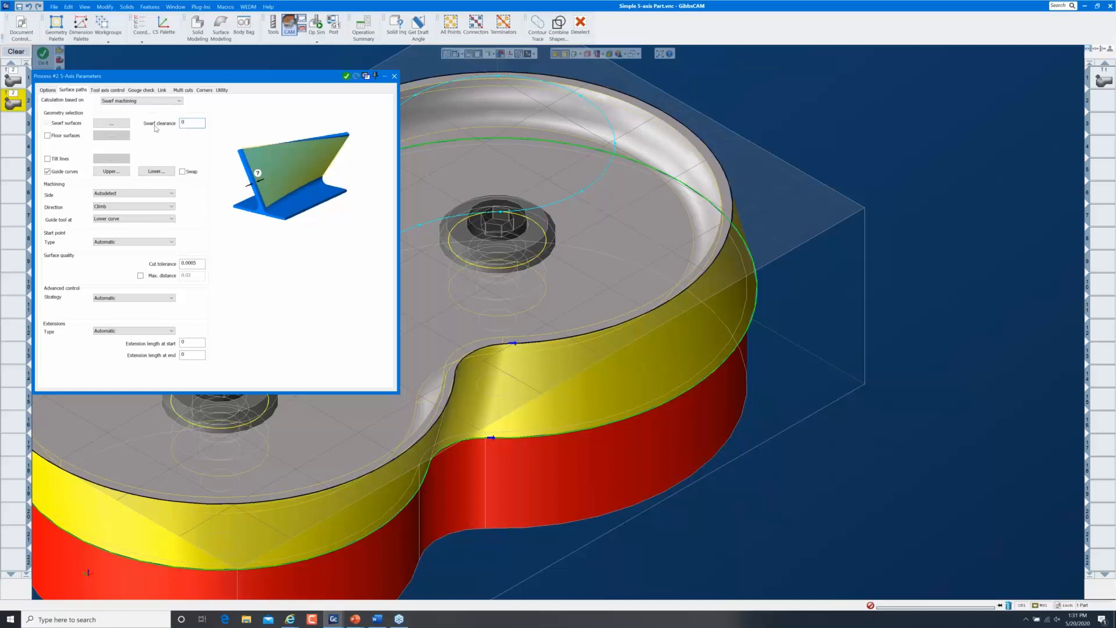
Set the second process to 1 depth slice and generate the toolpaths for both swarf processes
left_click(182, 90)
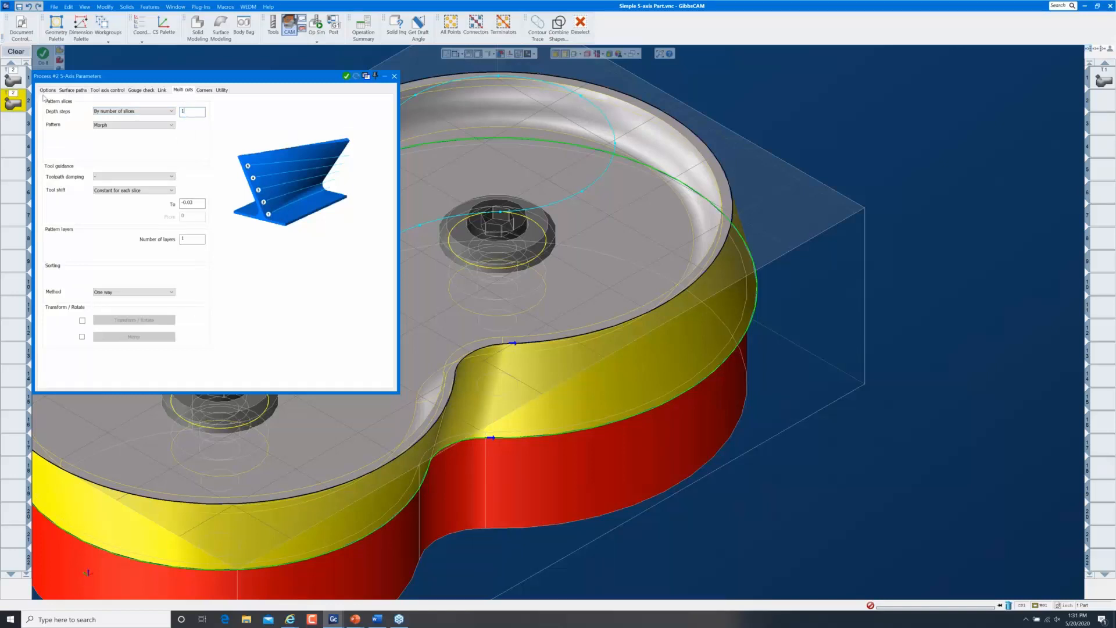
left_click(48, 91)
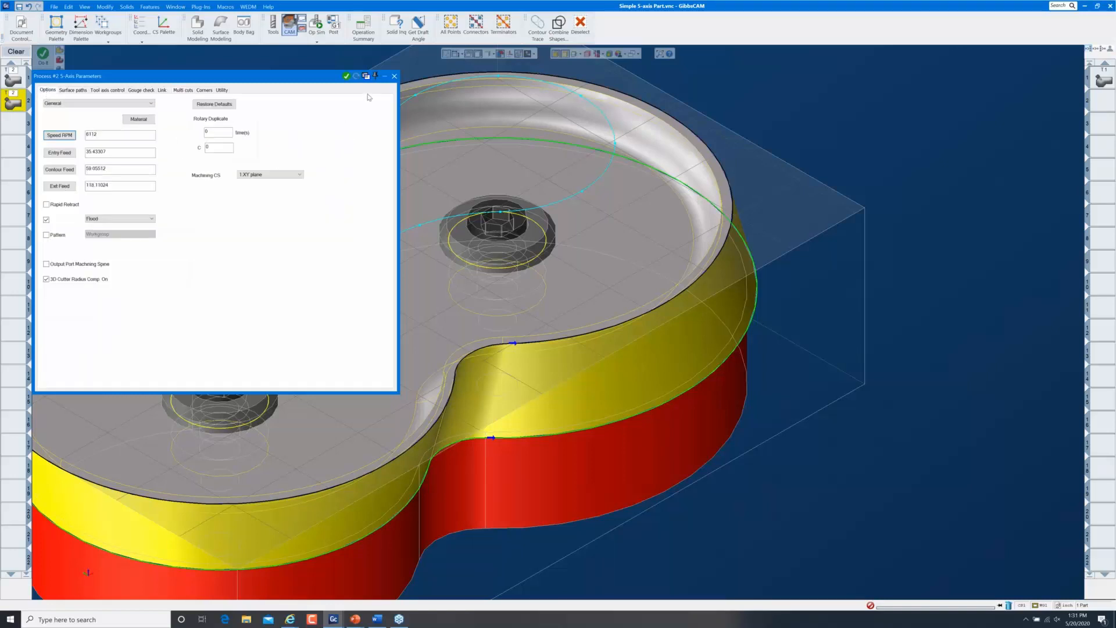
left_click(394, 76)
right_click(157, 88)
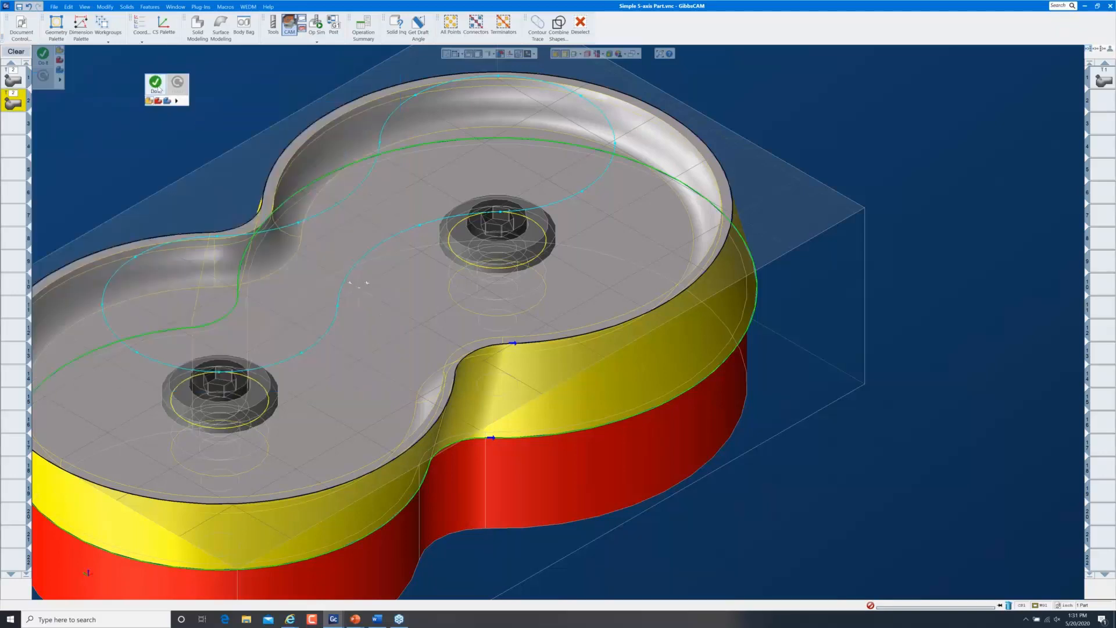
left_click(156, 84)
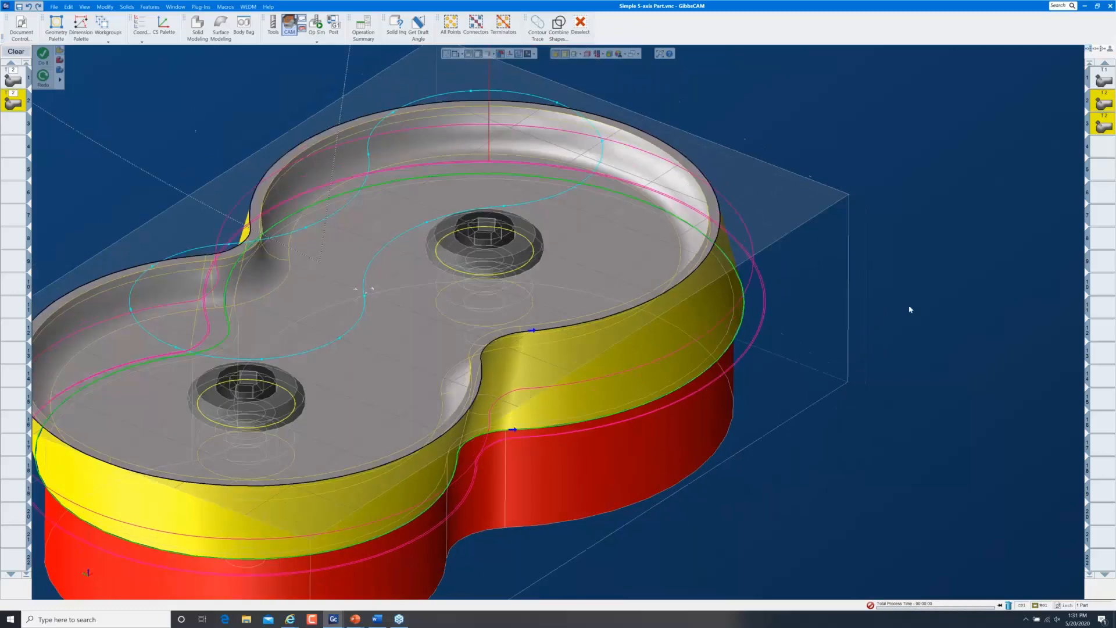
Examine the swarf toolpaths around the outer wall, simulate both operations in Op Sim at varying speeds, and close the simulation
left_click_drag(735, 244, 807, 358)
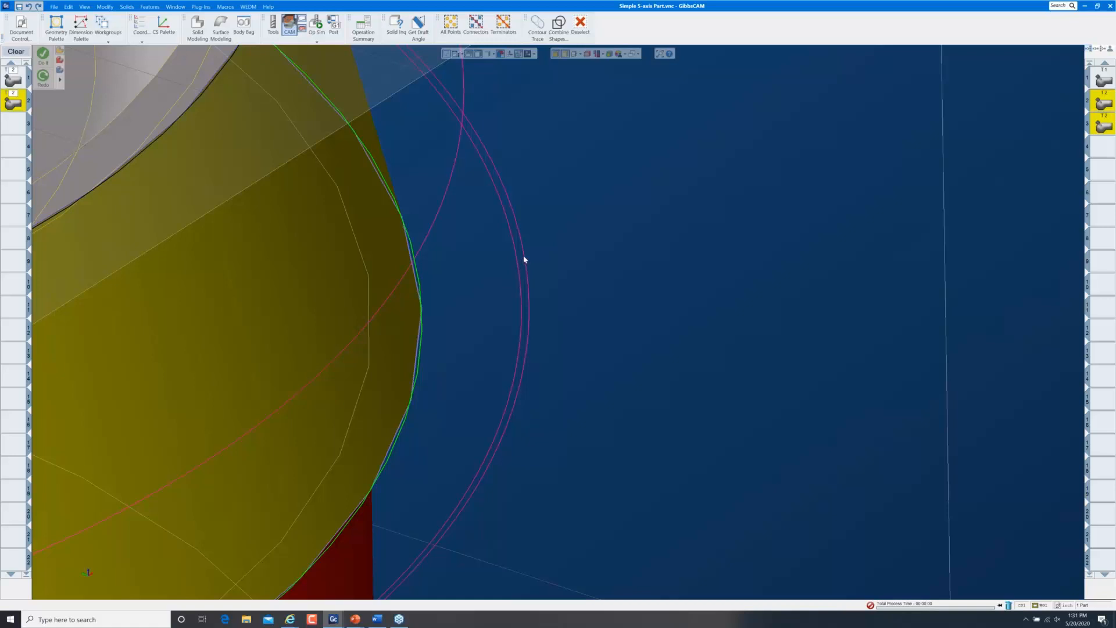
key("ctrl+i")
key("ctrl+u")
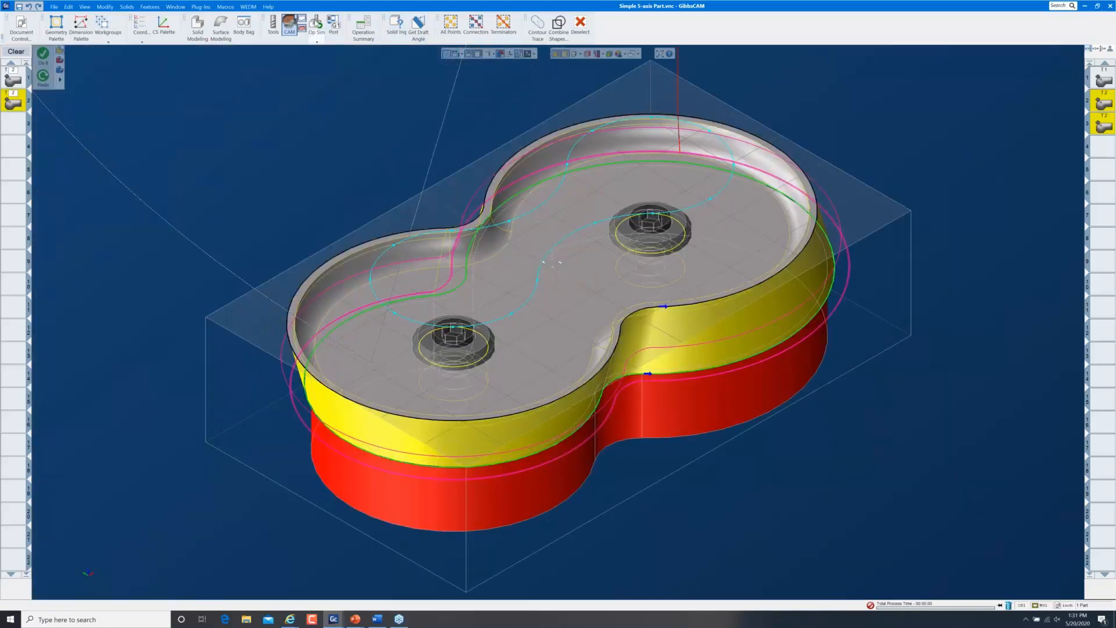
left_click(315, 25)
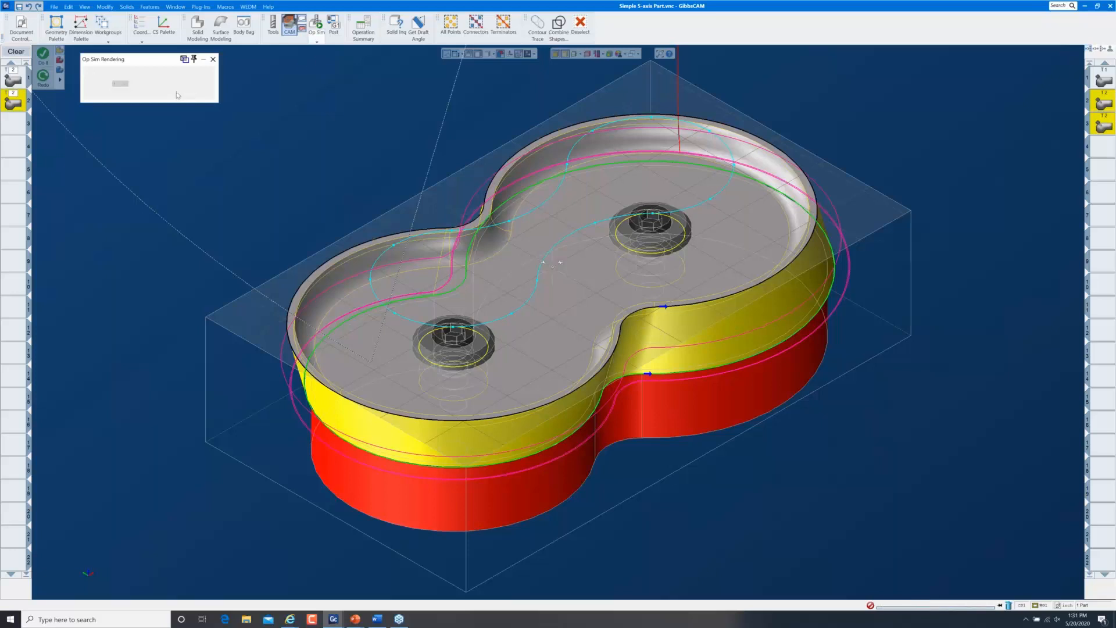
left_click(177, 86)
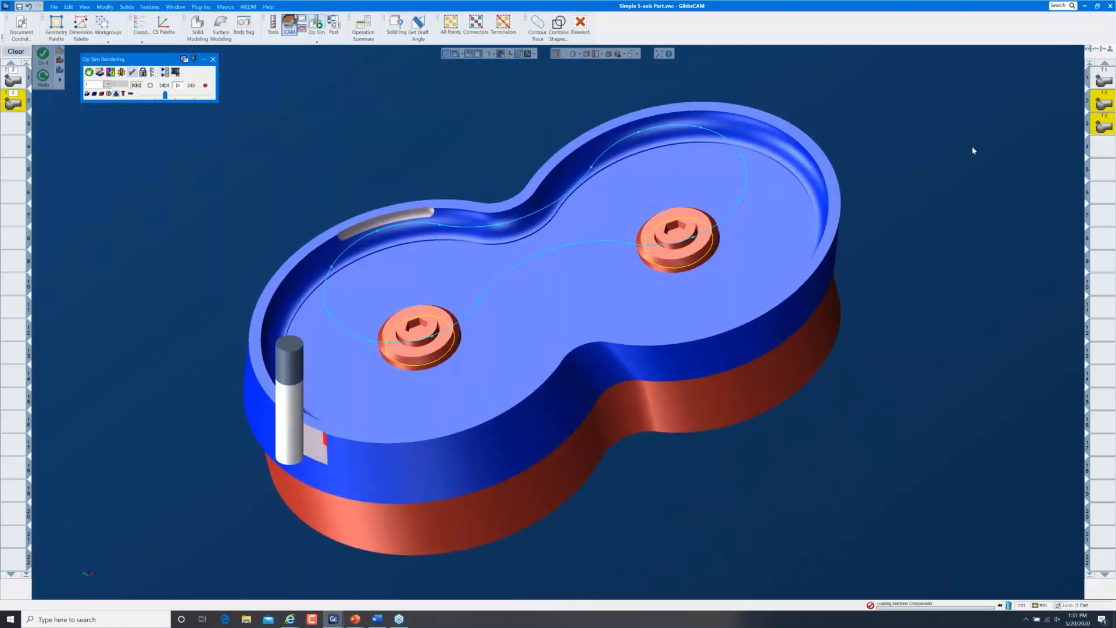
left_click(178, 85)
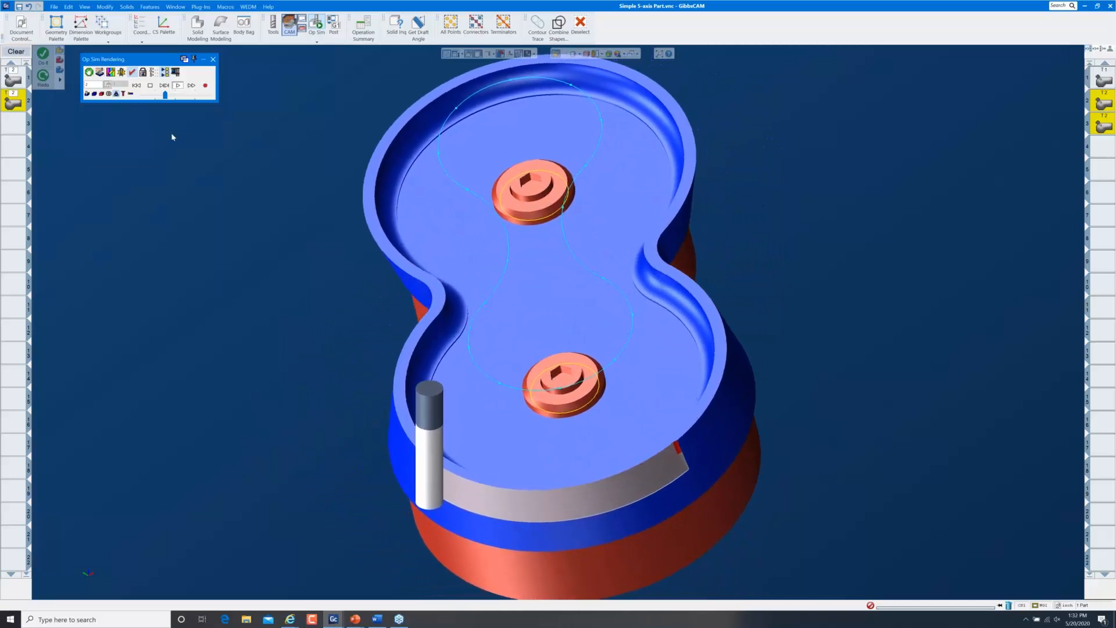
left_click_drag(168, 95, 176, 96)
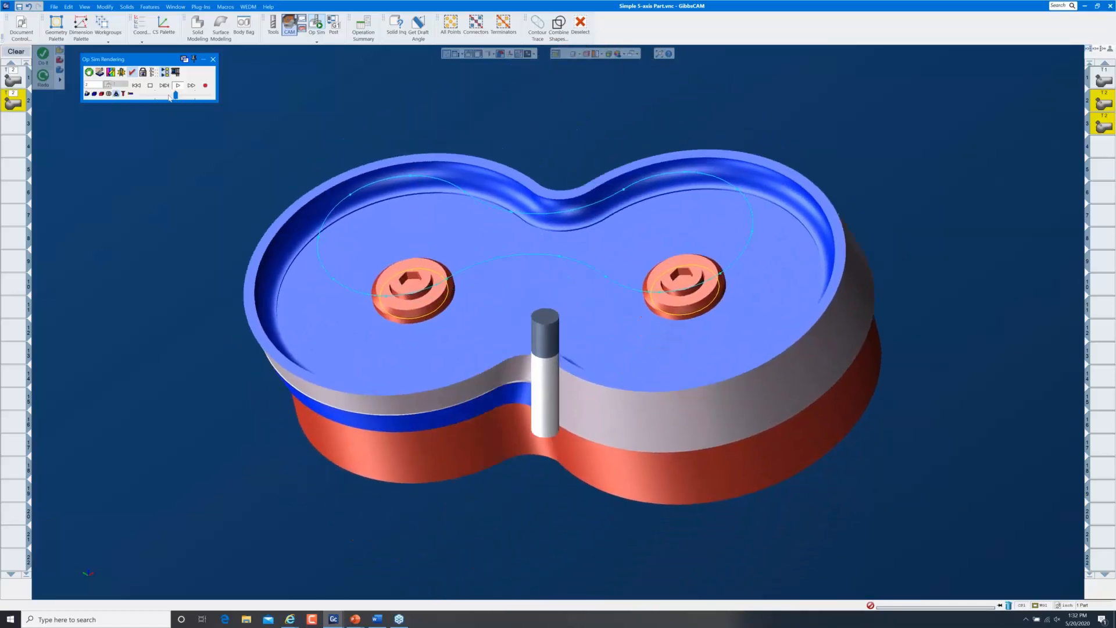
left_click(169, 95)
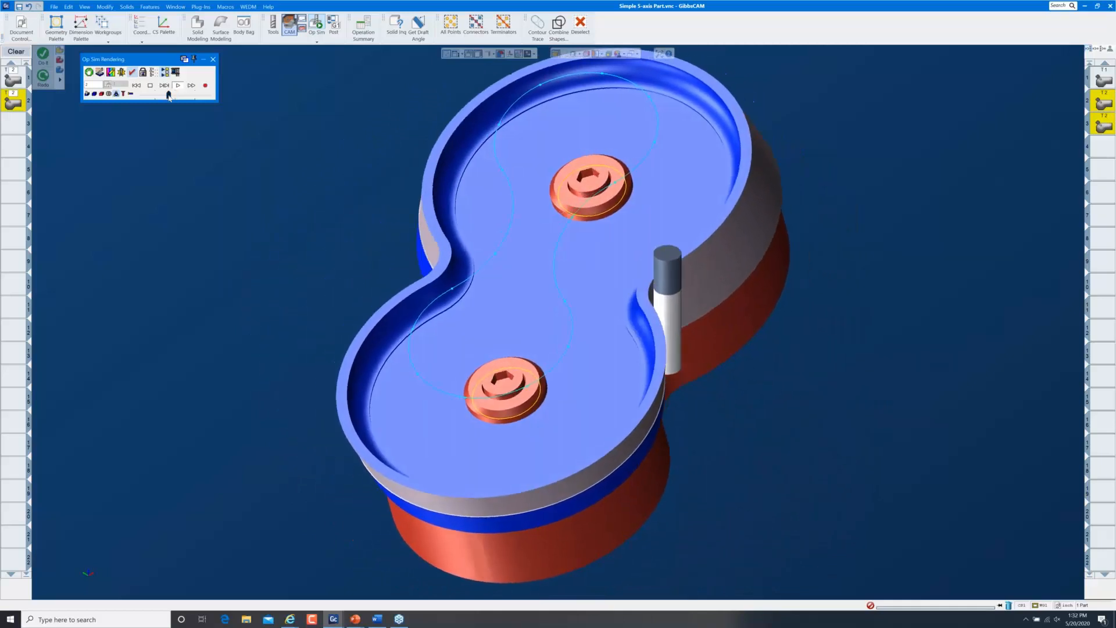
left_click(178, 95)
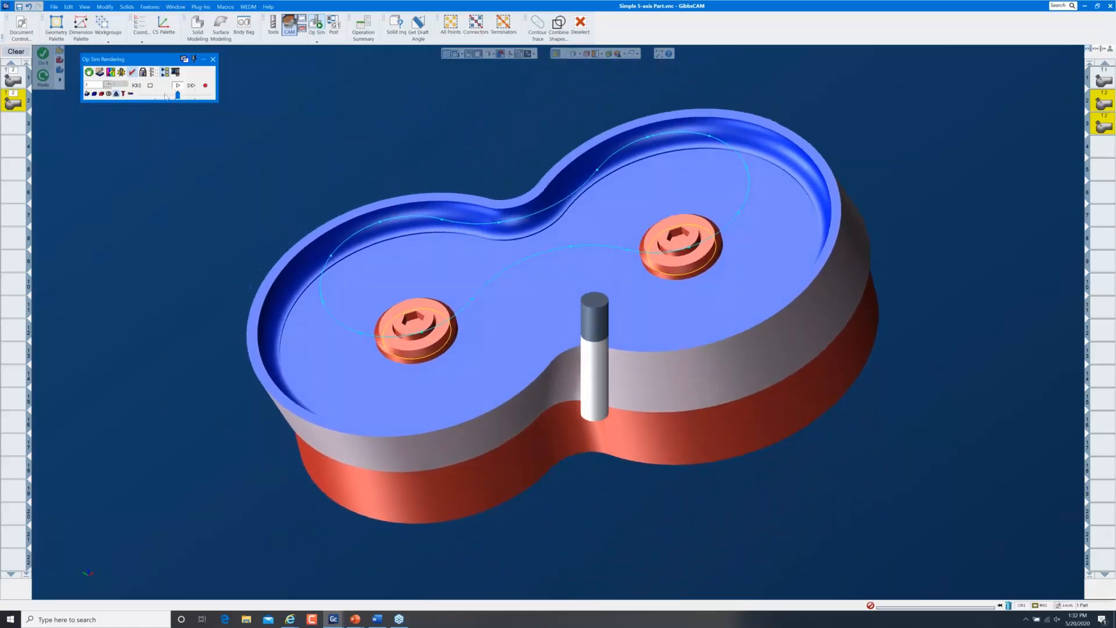
left_click(213, 58)
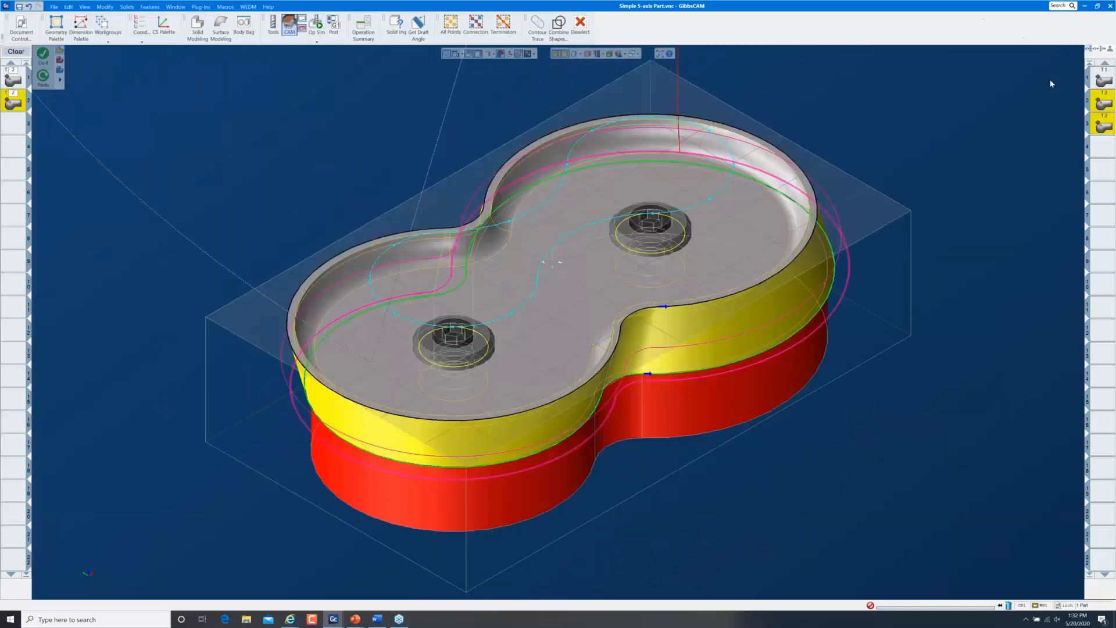
In the first swarf process, set the first entry to Use Lead-In and the last exit to Use Lead-Out
double_click(1097, 106)
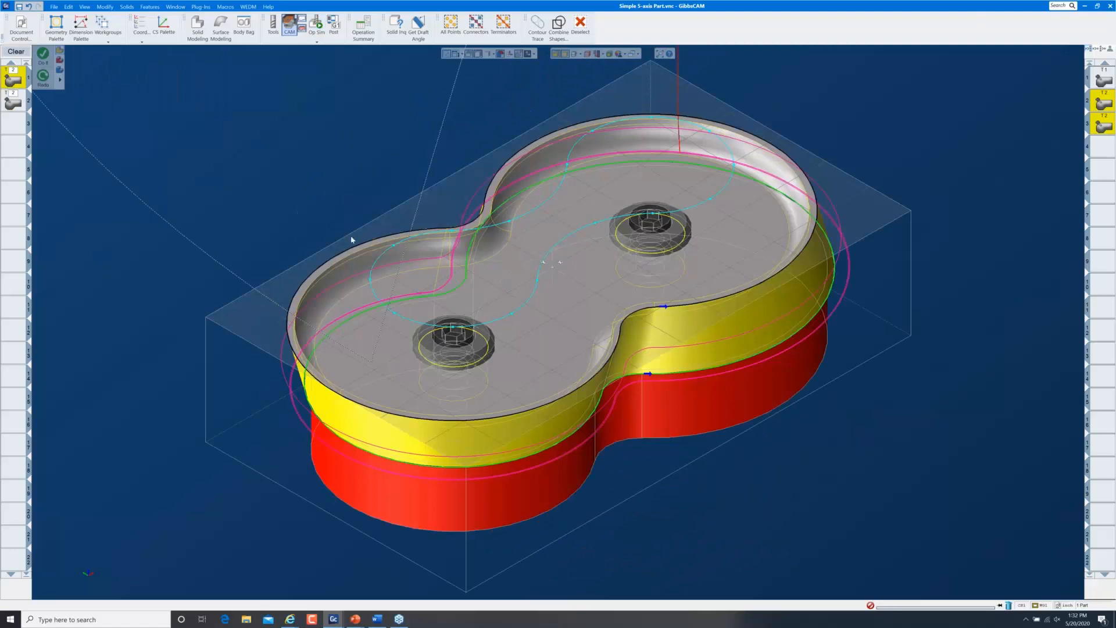
double_click(18, 83)
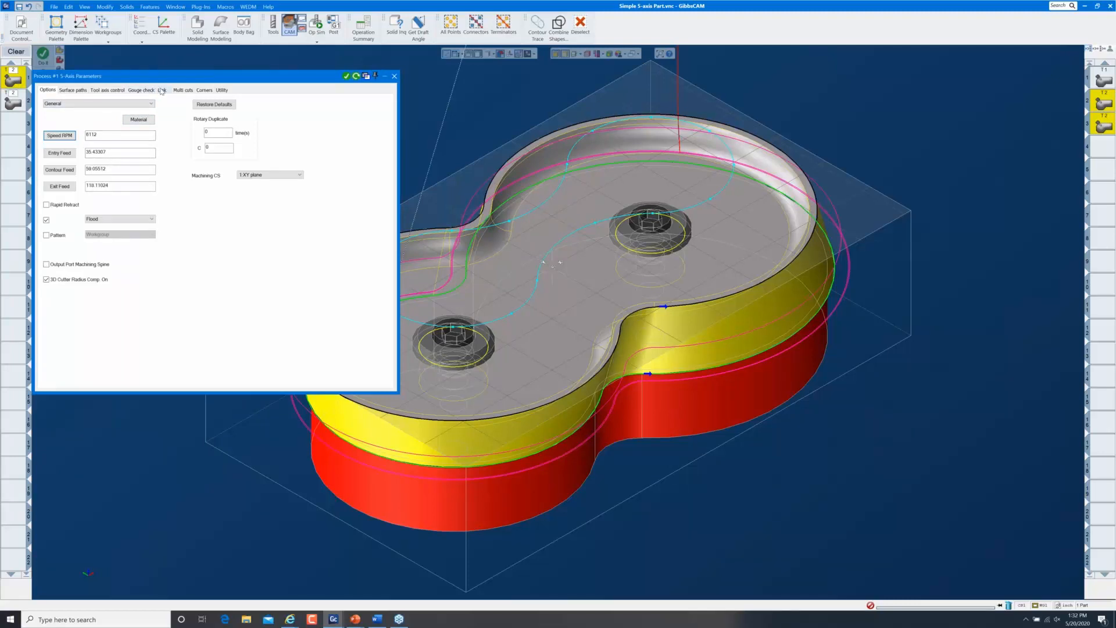
left_click(162, 90)
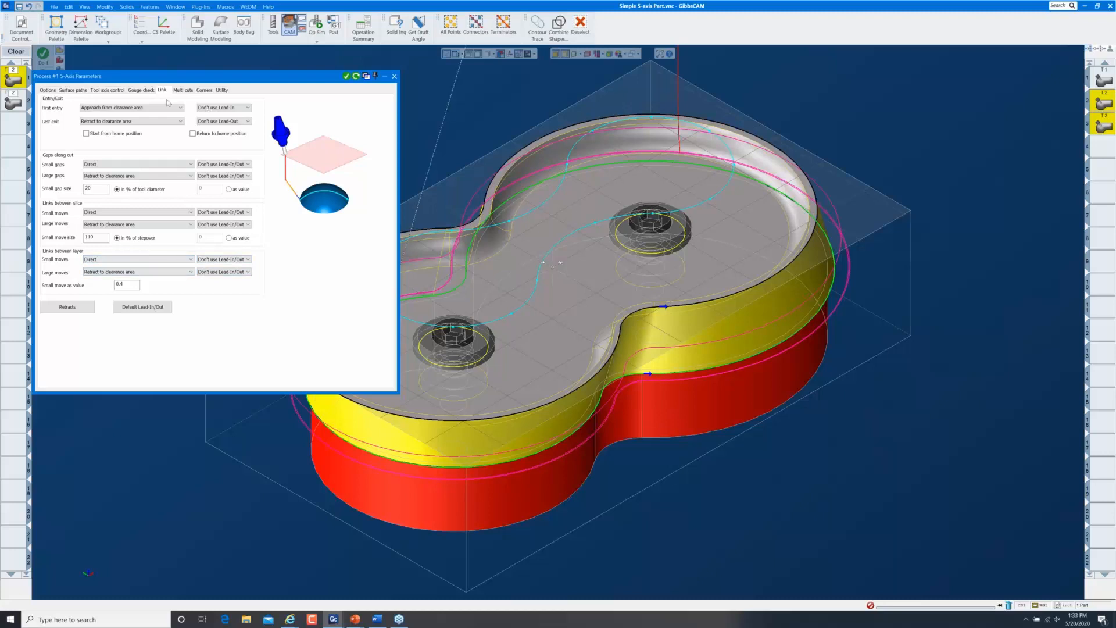
left_click(249, 108)
left_click(235, 114)
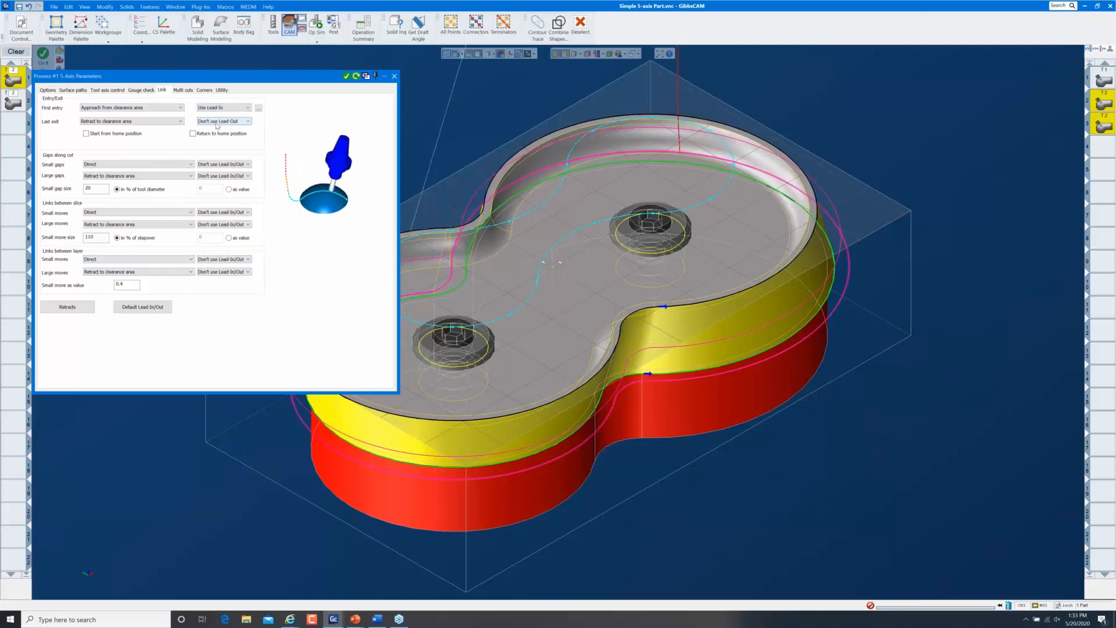
left_click(247, 122)
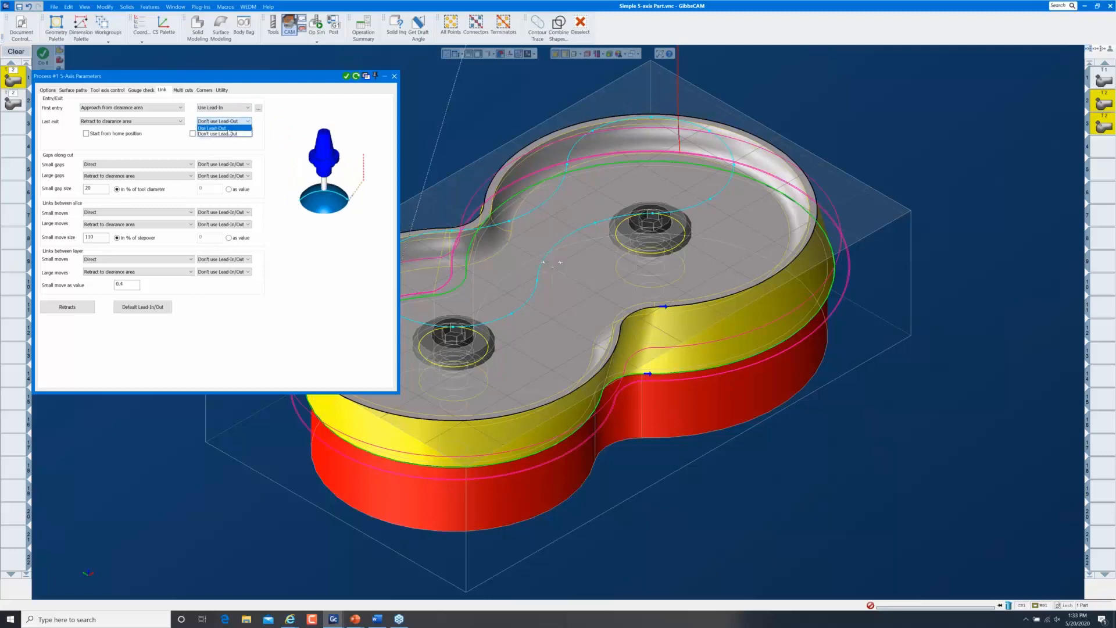
left_click(233, 128)
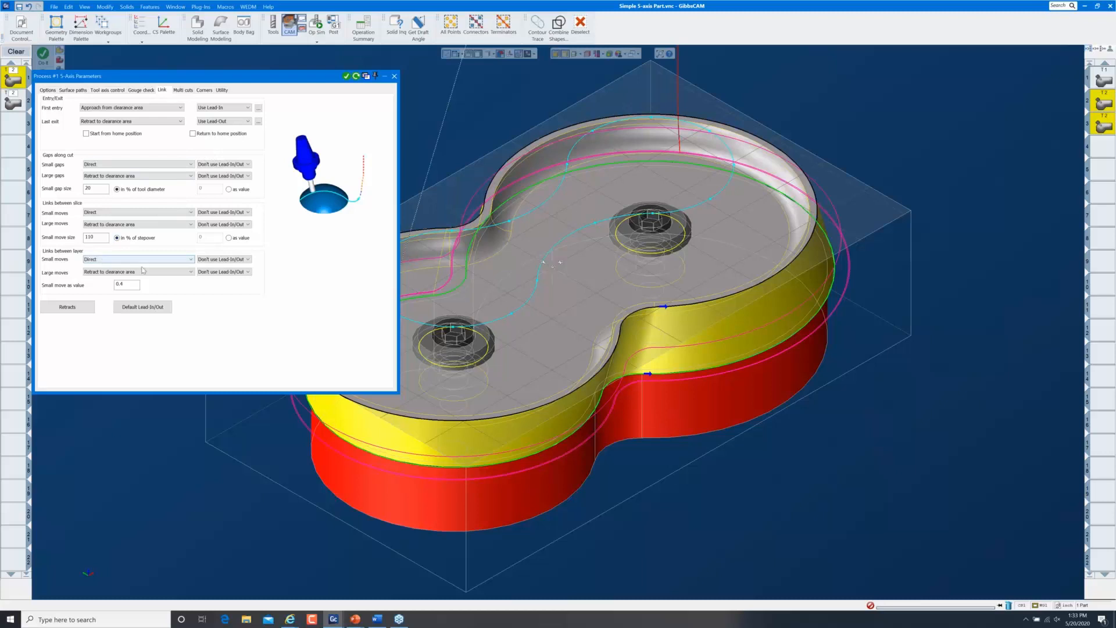
Set the large moves between slices and between layers of the first process to Use Lead-In/Out
left_click(247, 225)
left_click(239, 230)
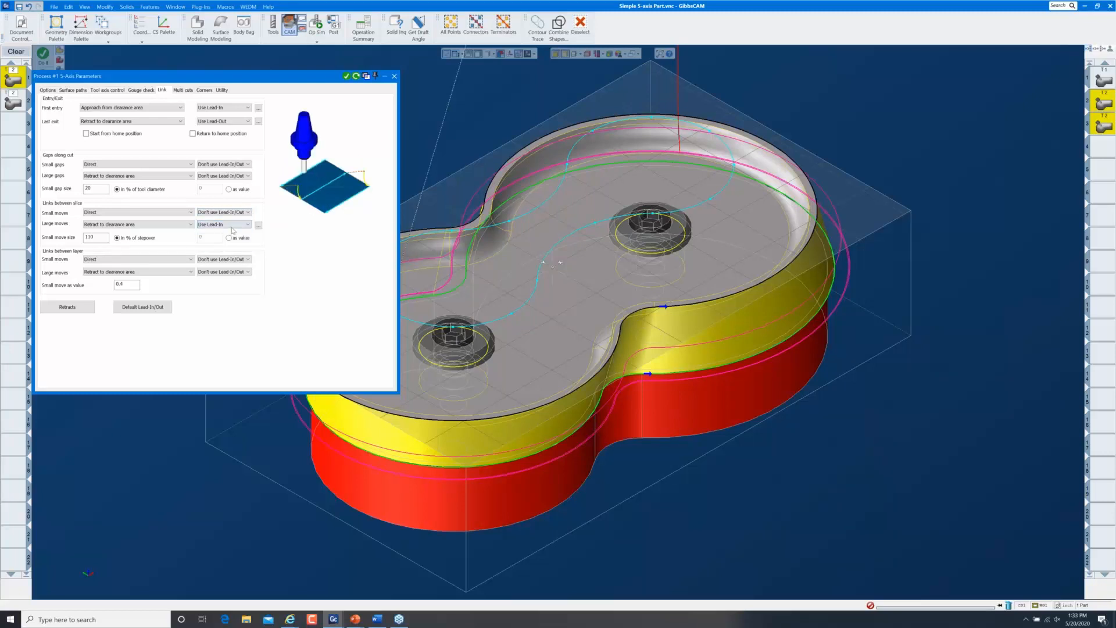
left_click(240, 225)
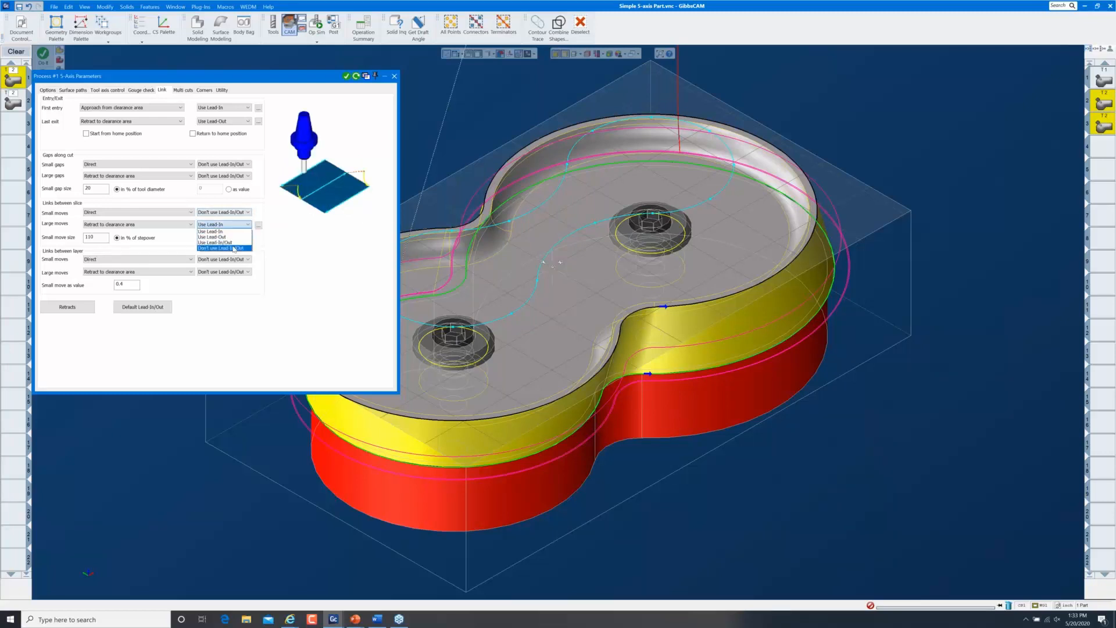
left_click(233, 248)
left_click(232, 272)
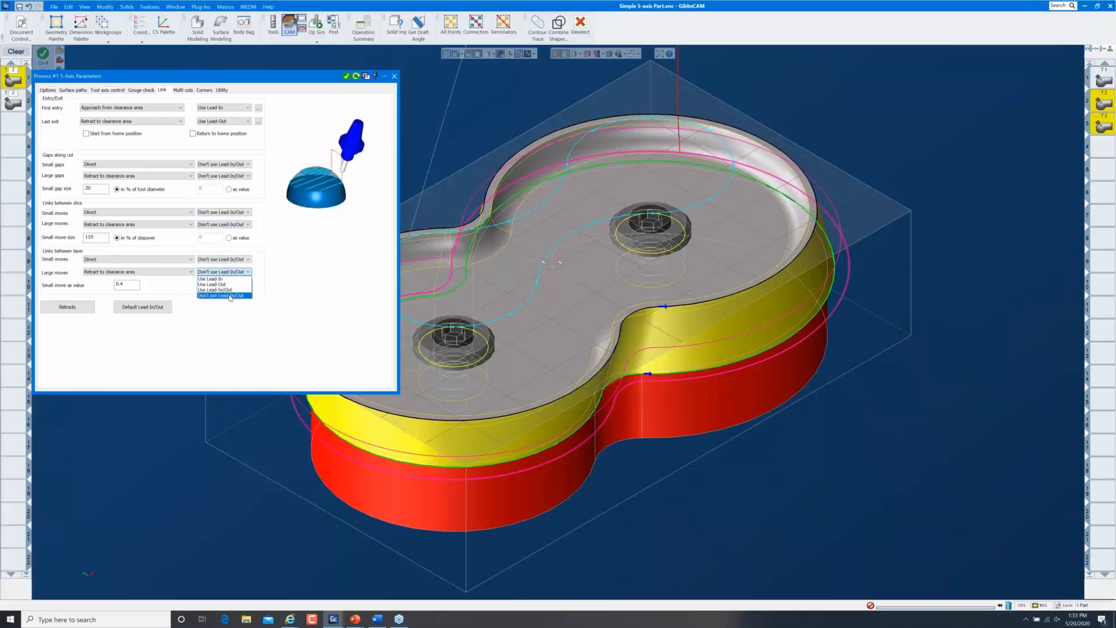
left_click(231, 289)
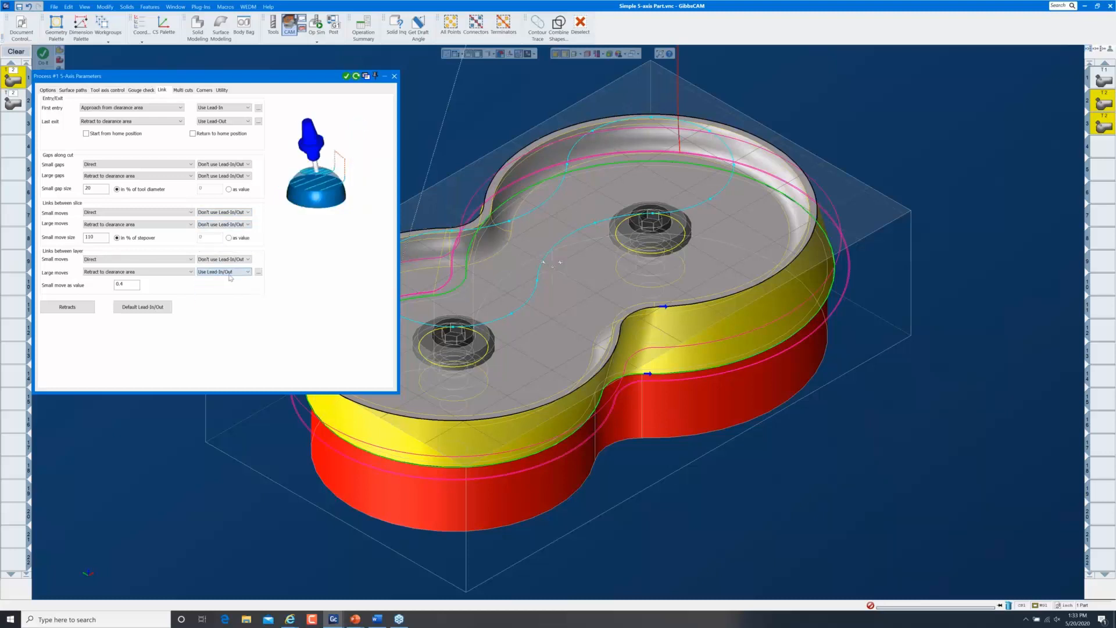
left_click(228, 225)
left_click(226, 243)
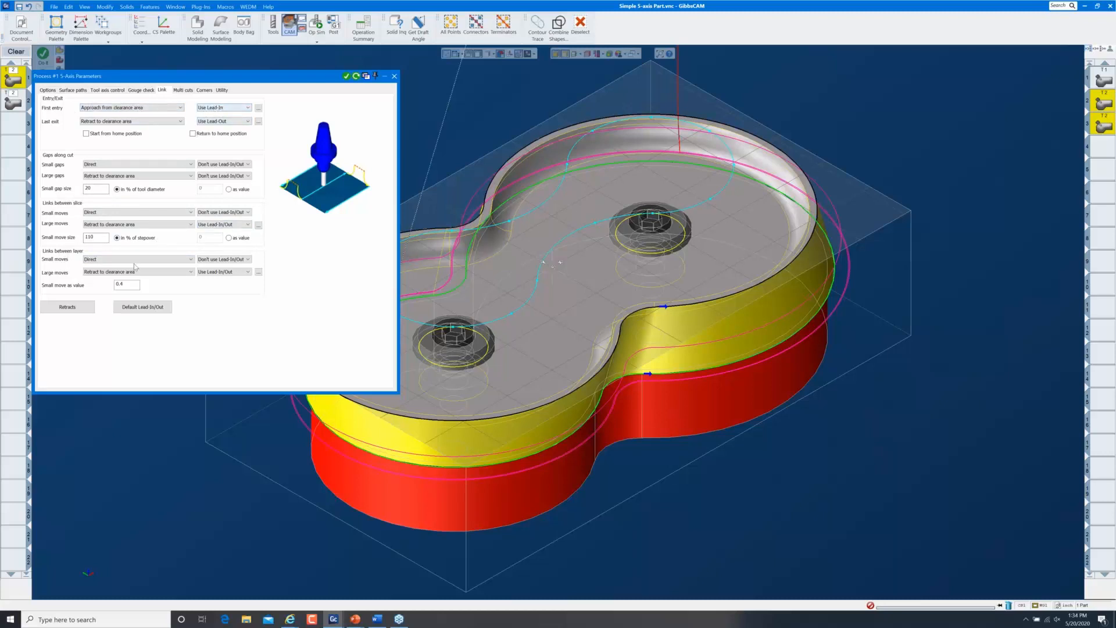
Set the default lead-in type to Automatic arc and copy its settings to the lead-out
left_click(154, 311)
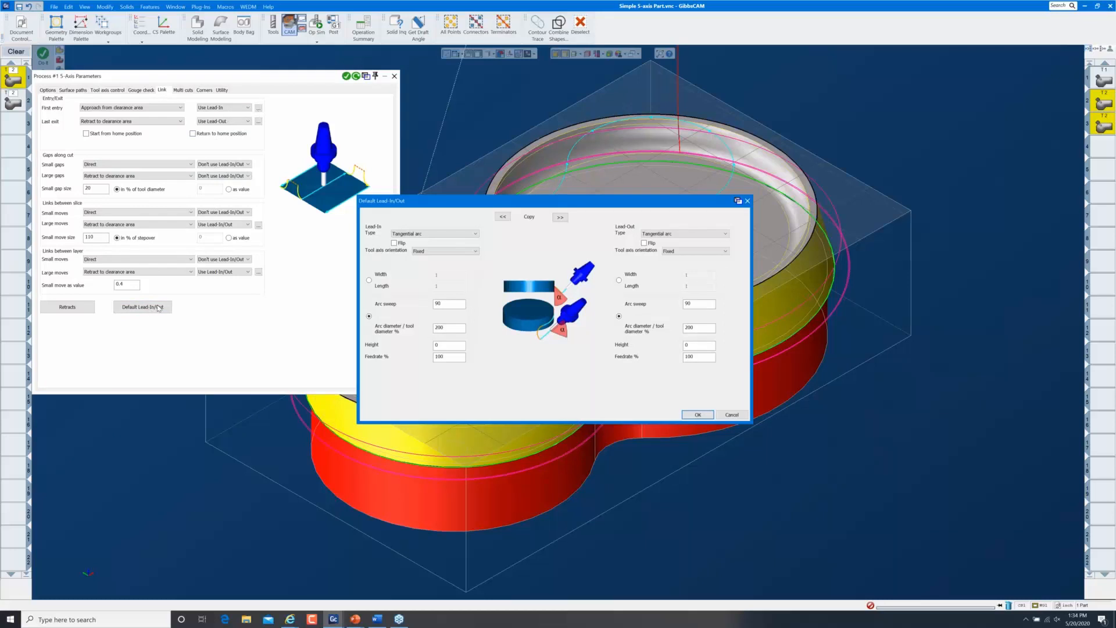
left_click(451, 235)
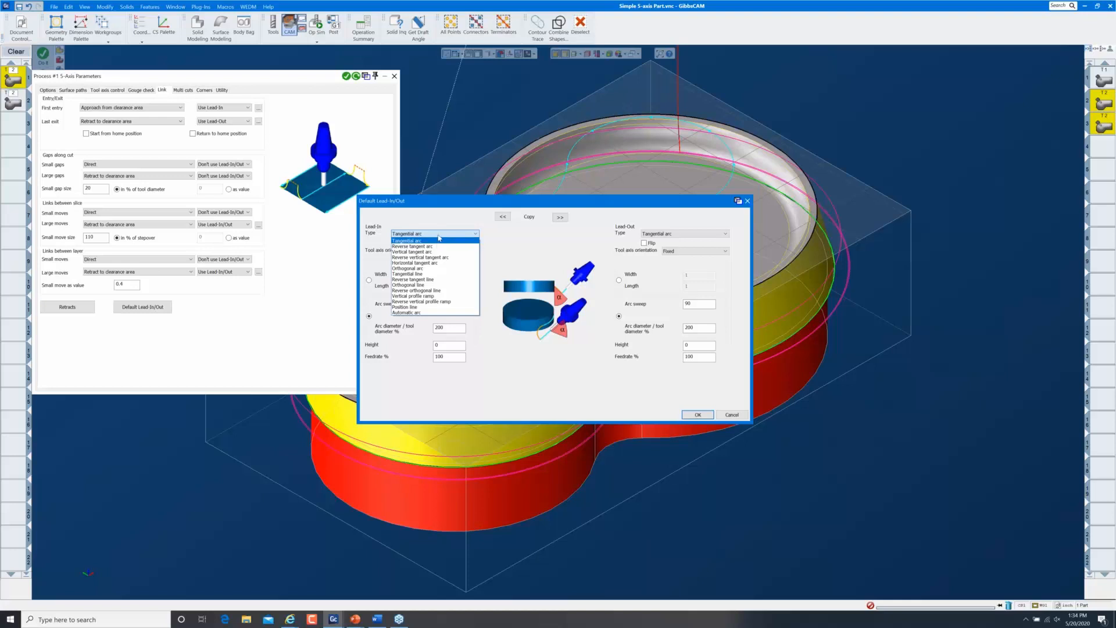
left_click(420, 313)
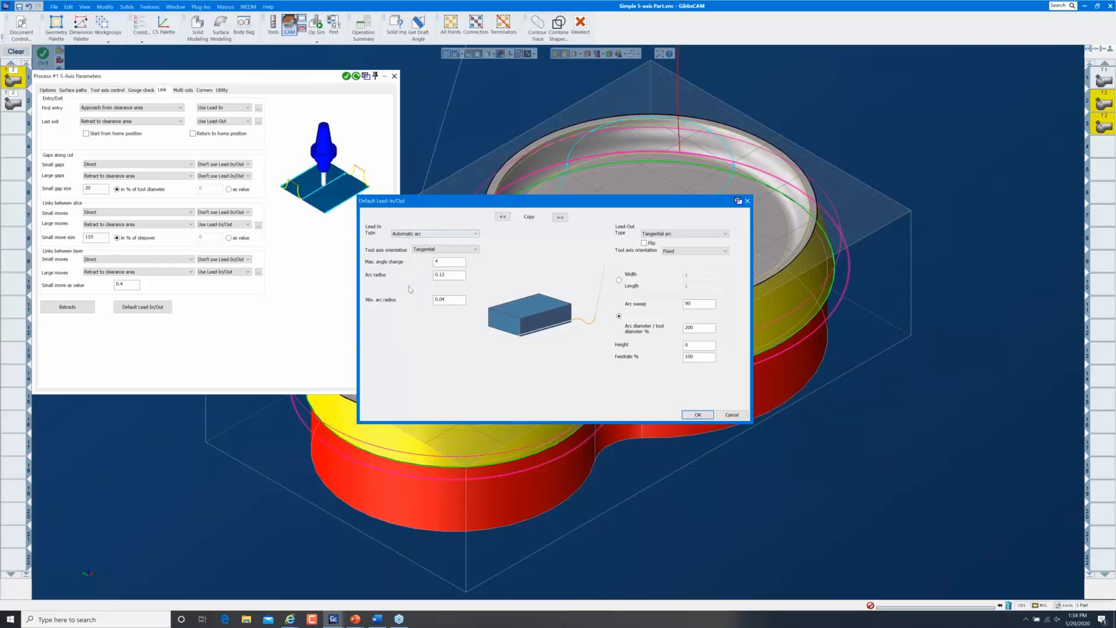
left_click(560, 218)
left_click(698, 415)
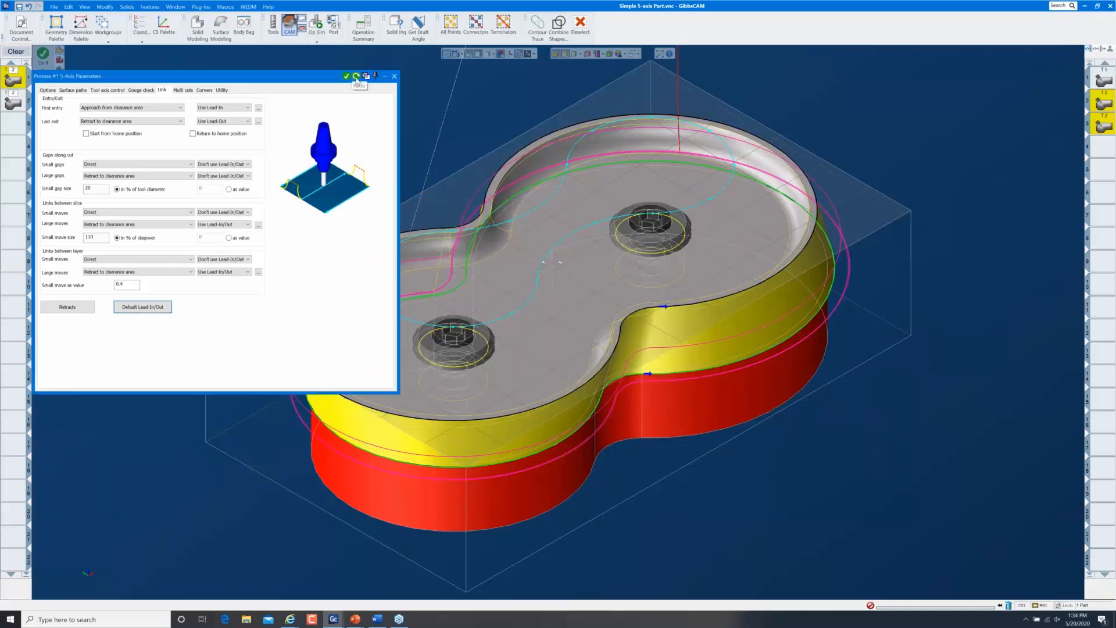
In the second process, set the first entry to Use Lead-In and the last exit to Use Lead-Out, and regenerate the toolpaths
left_click(16, 102)
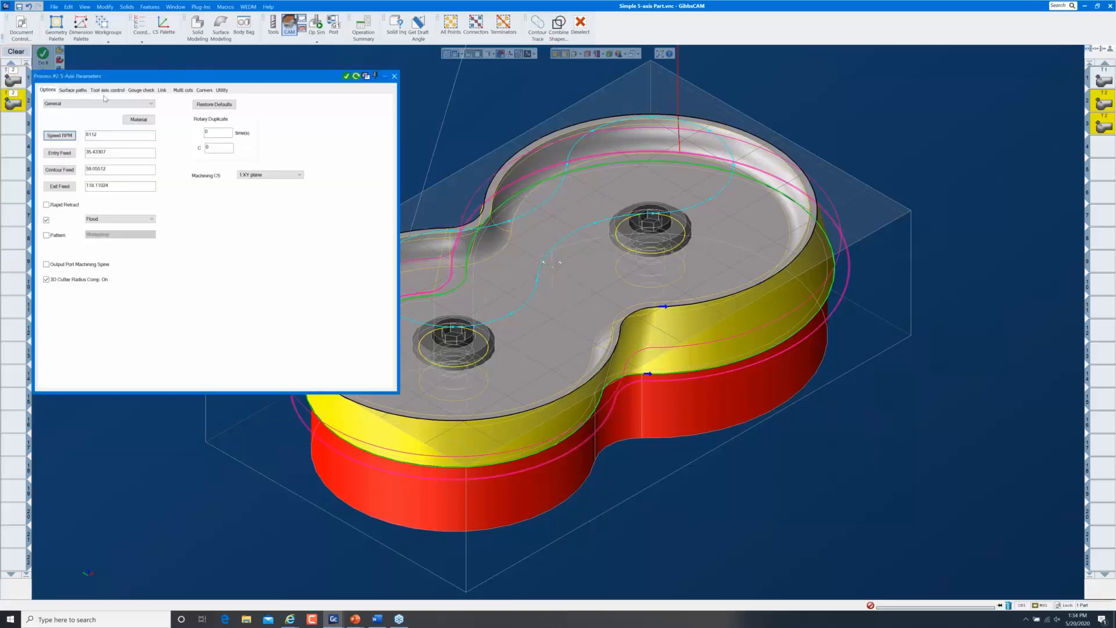
left_click(162, 91)
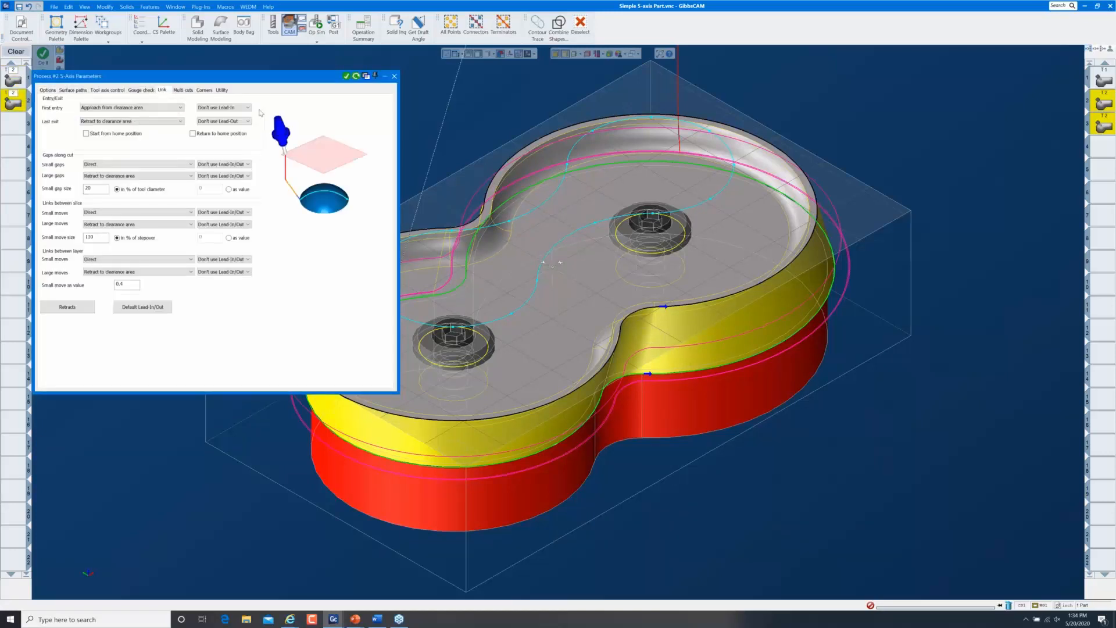
left_click(236, 108)
left_click(237, 115)
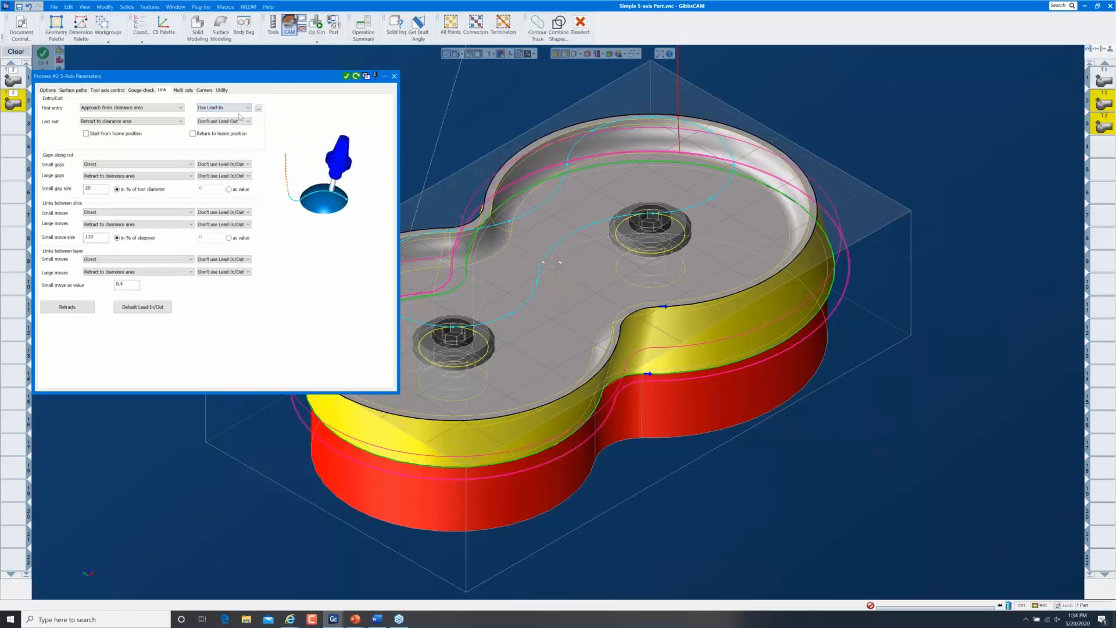
left_click(238, 121)
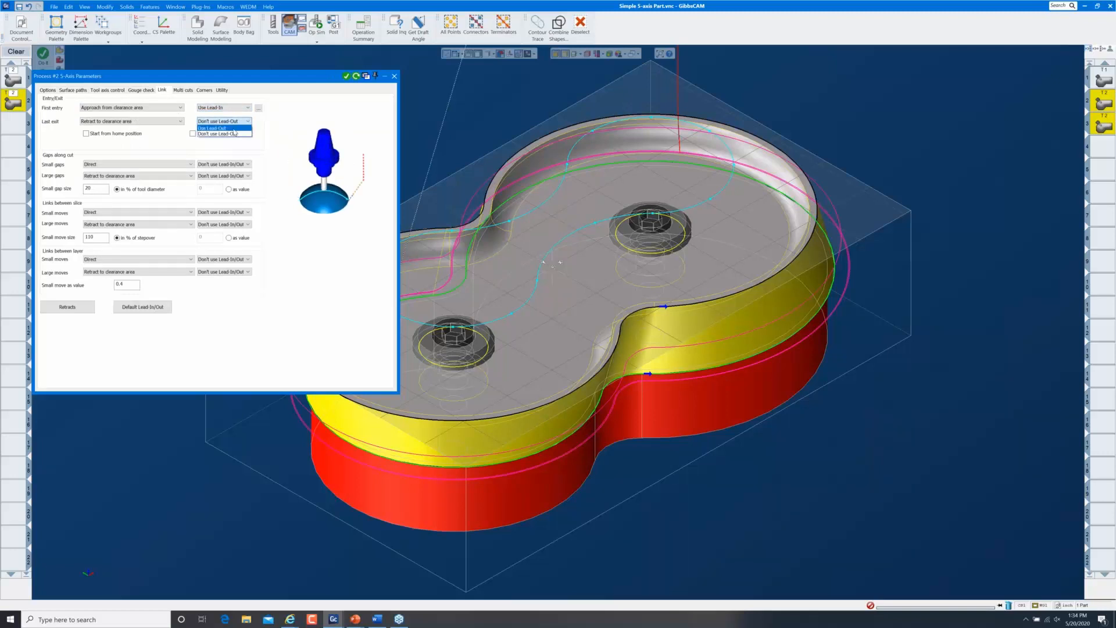
left_click(232, 128)
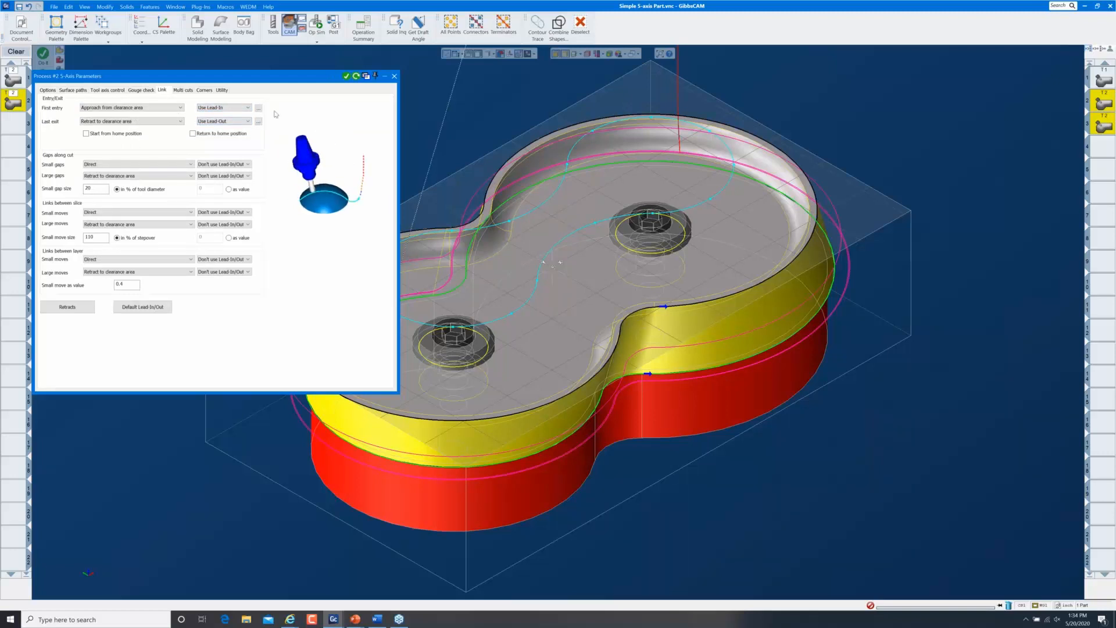
left_click(356, 76)
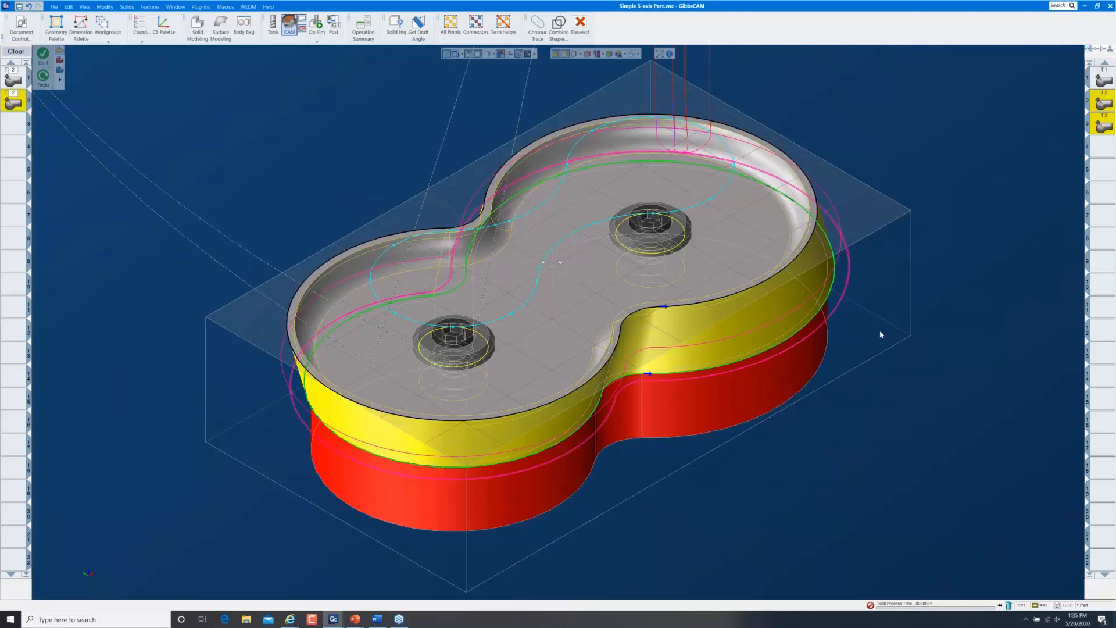
Examine the lead-in and lead-out moves on the regenerated swarf toolpaths and simulate the operations in Op Sim, replaying them from the start
middle_click_drag(835, 187, 786, 96)
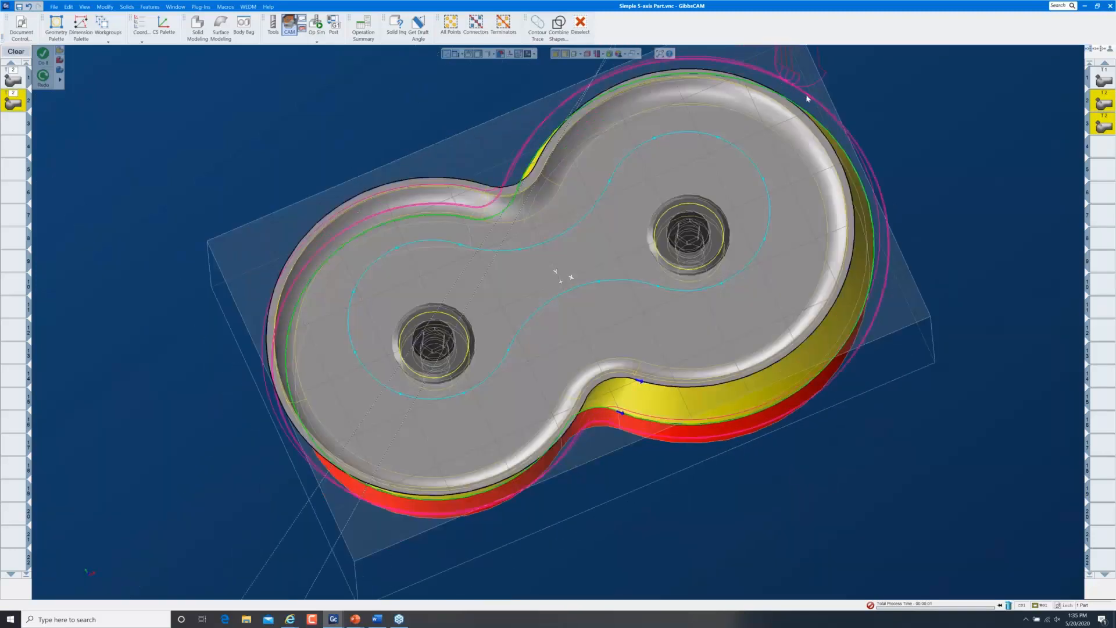
key("ctrl+i")
scroll(802, 97, "up", 1)
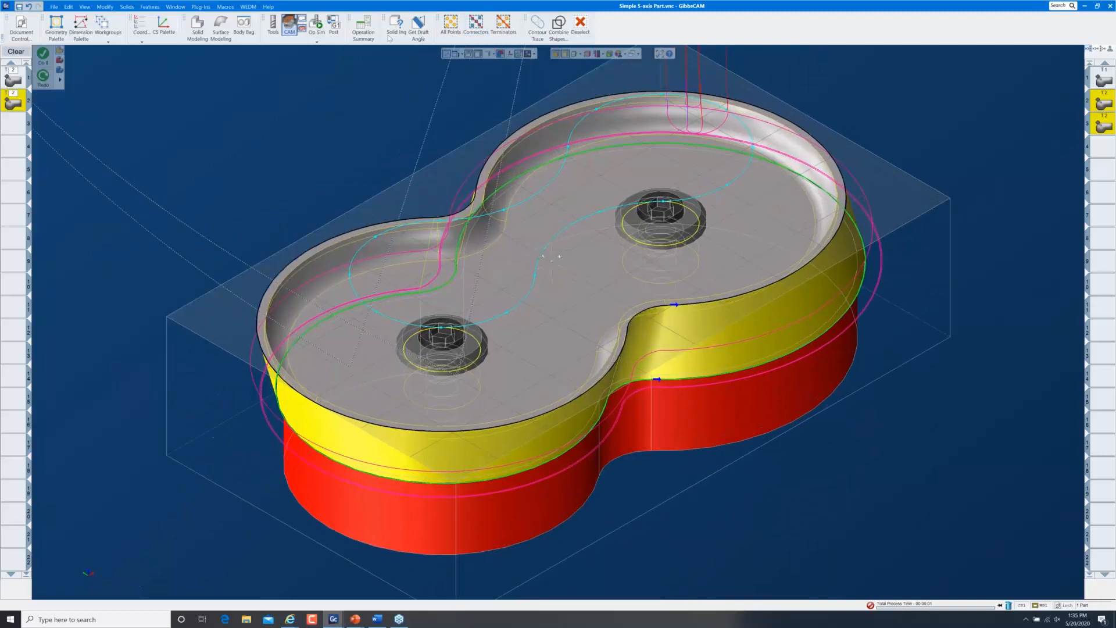
left_click(317, 27)
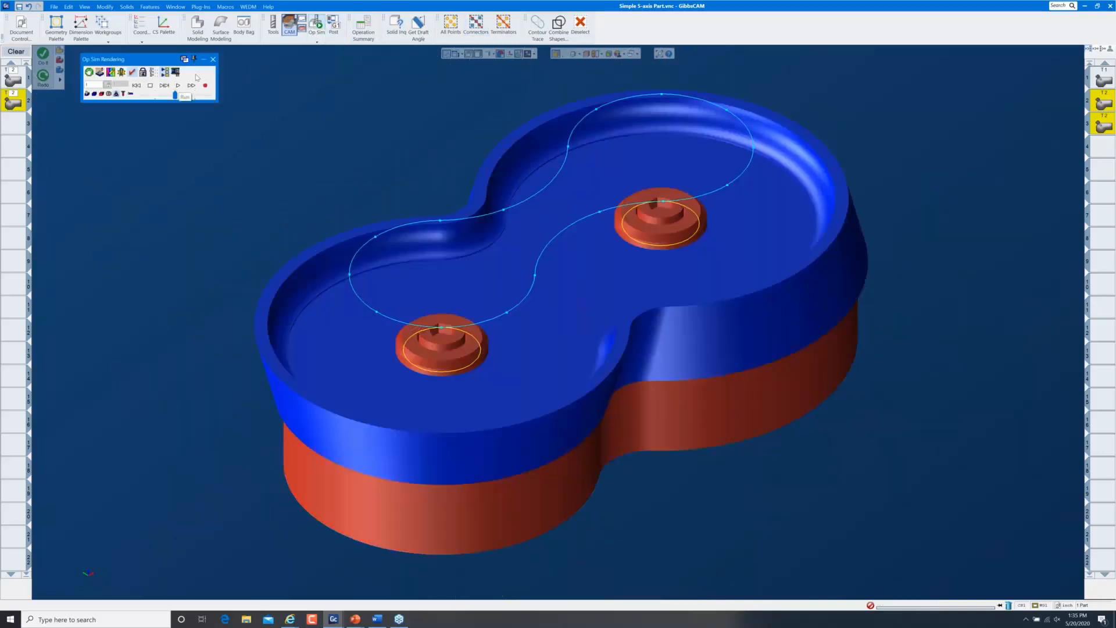
left_click(179, 85)
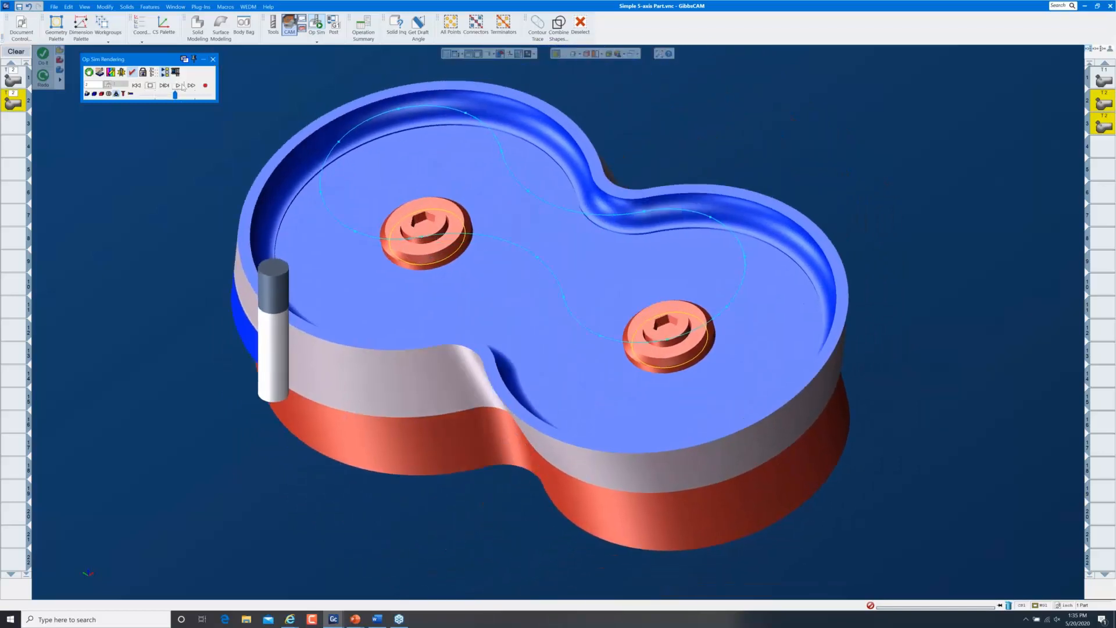
left_click(179, 86)
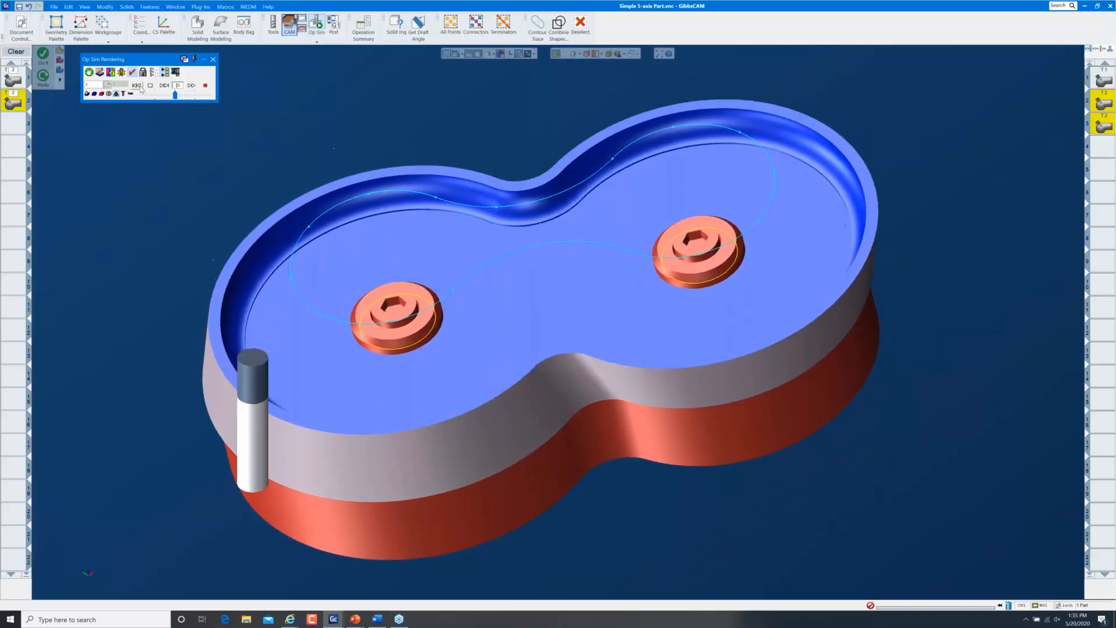
left_click(137, 85)
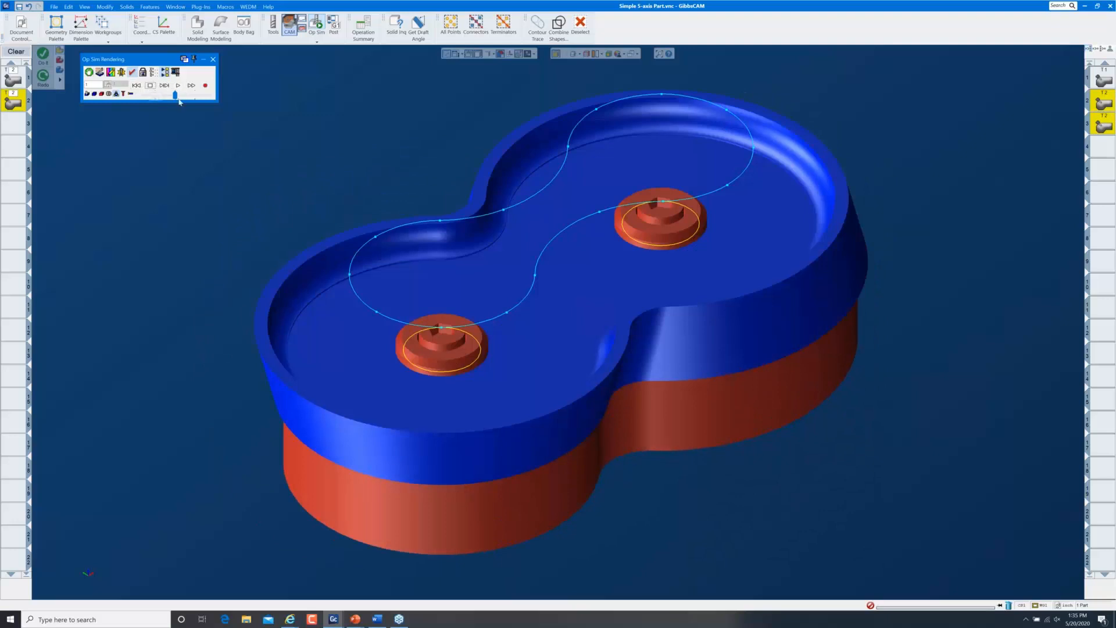
left_click(178, 85)
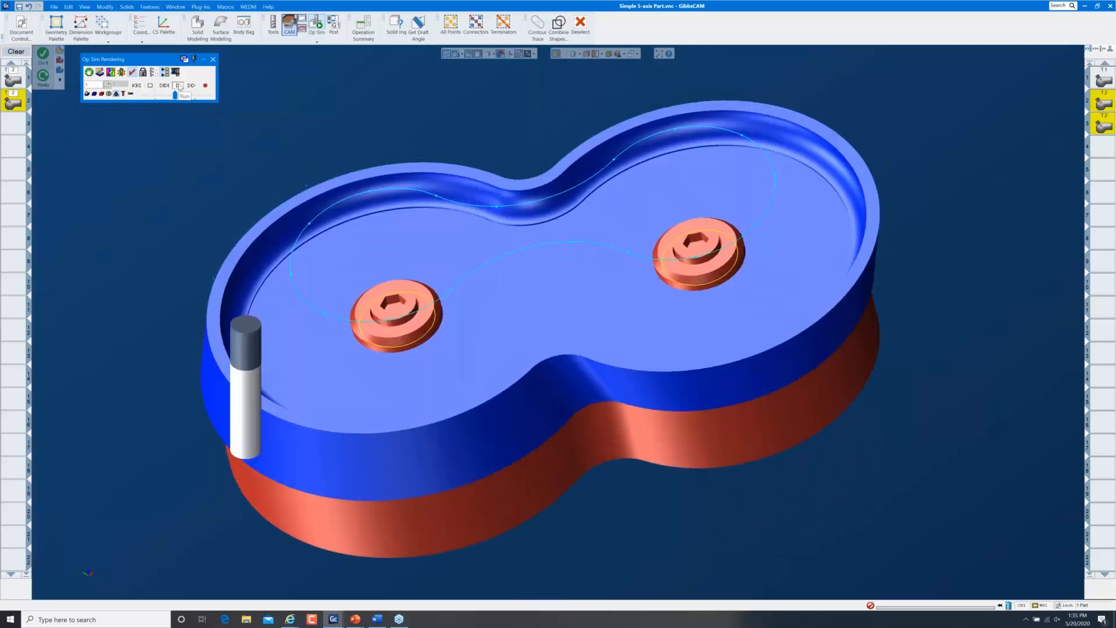
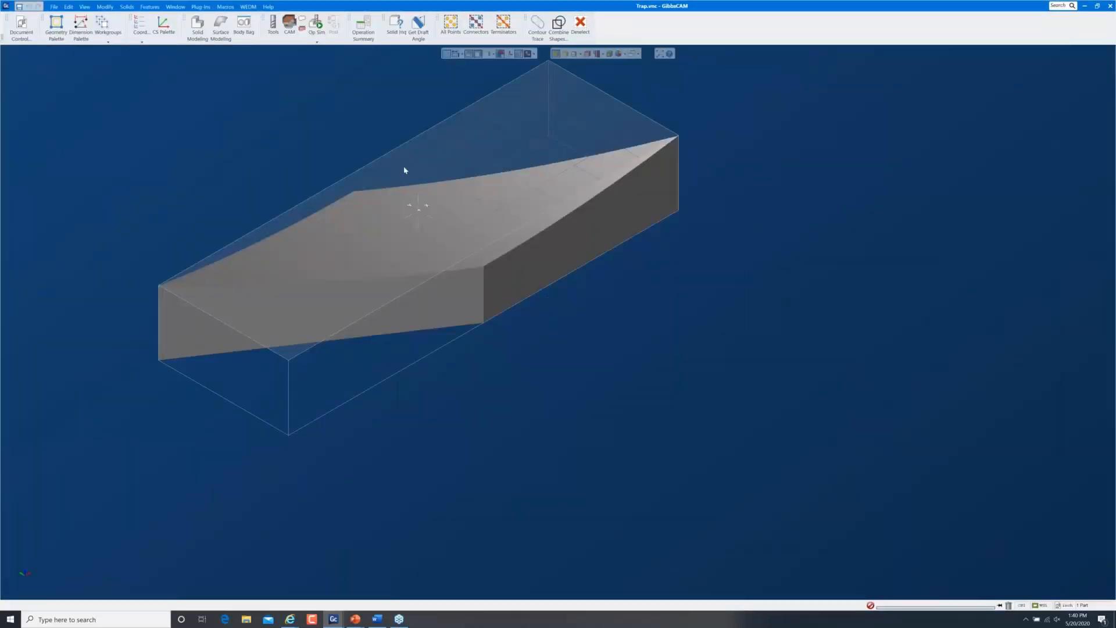
Start machining the Trap part by adding a 5-Axis process with a new ball end mill of 0.5 inch diameter
left_click(292, 26)
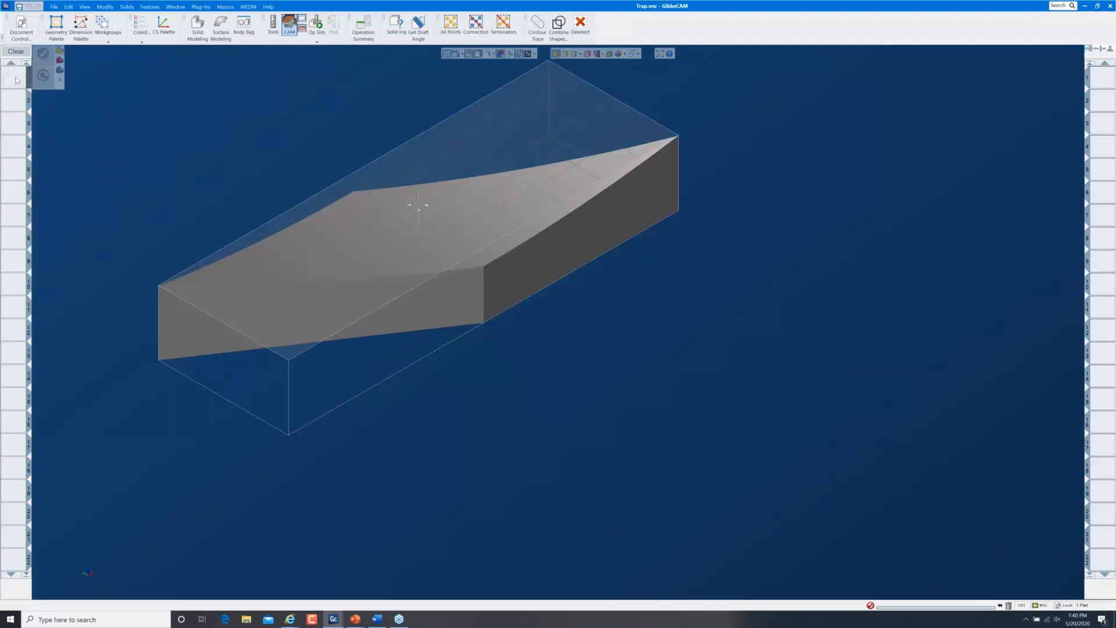
left_click(17, 80)
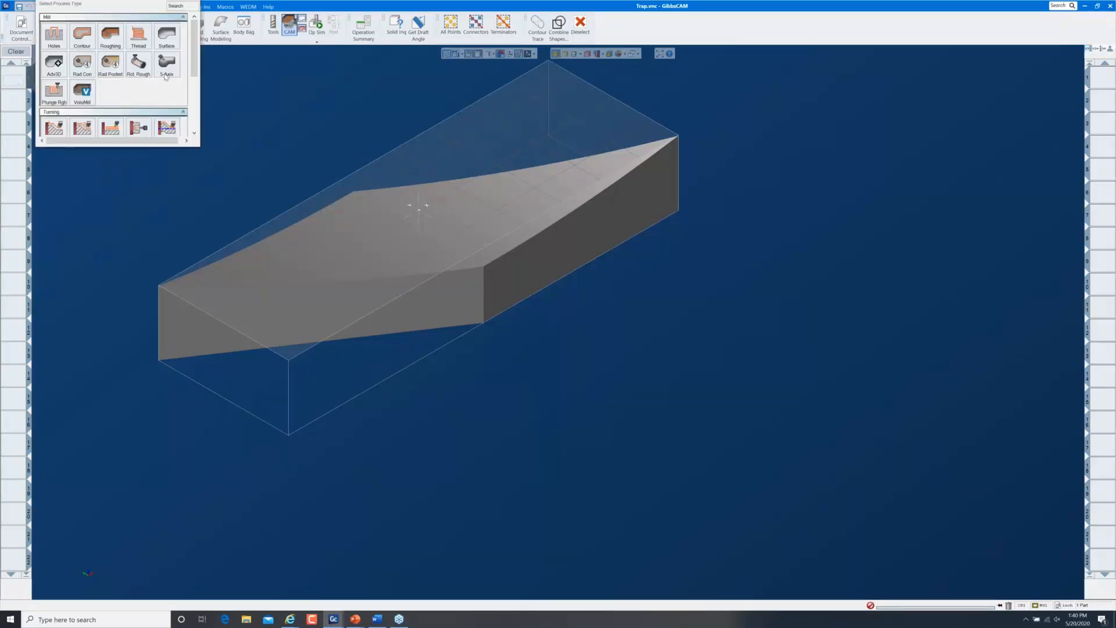
left_click(166, 65)
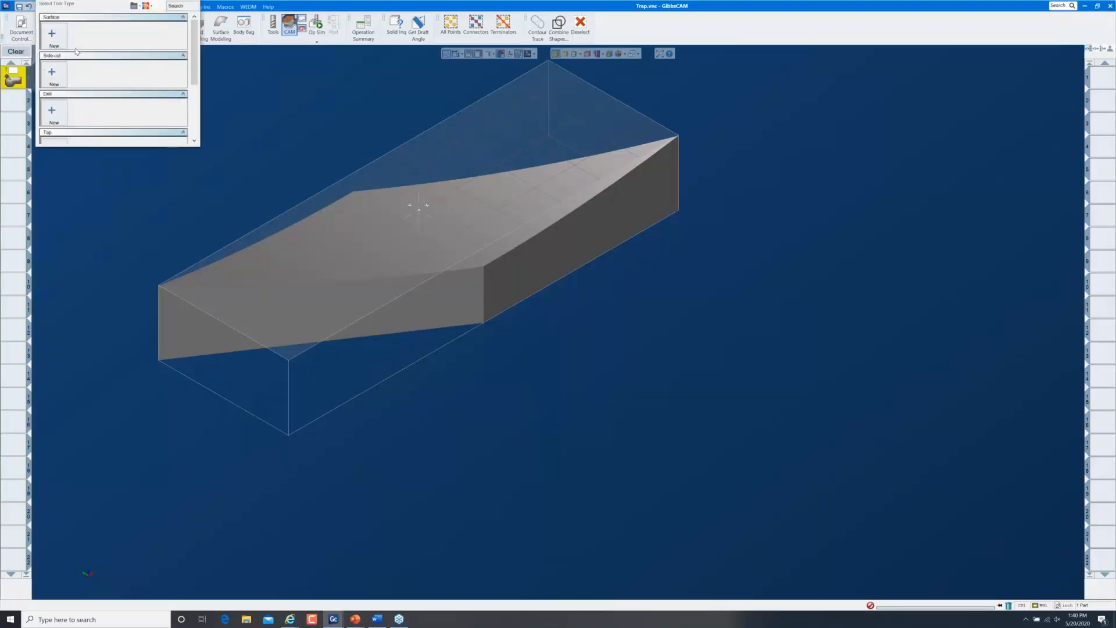
left_click(52, 74)
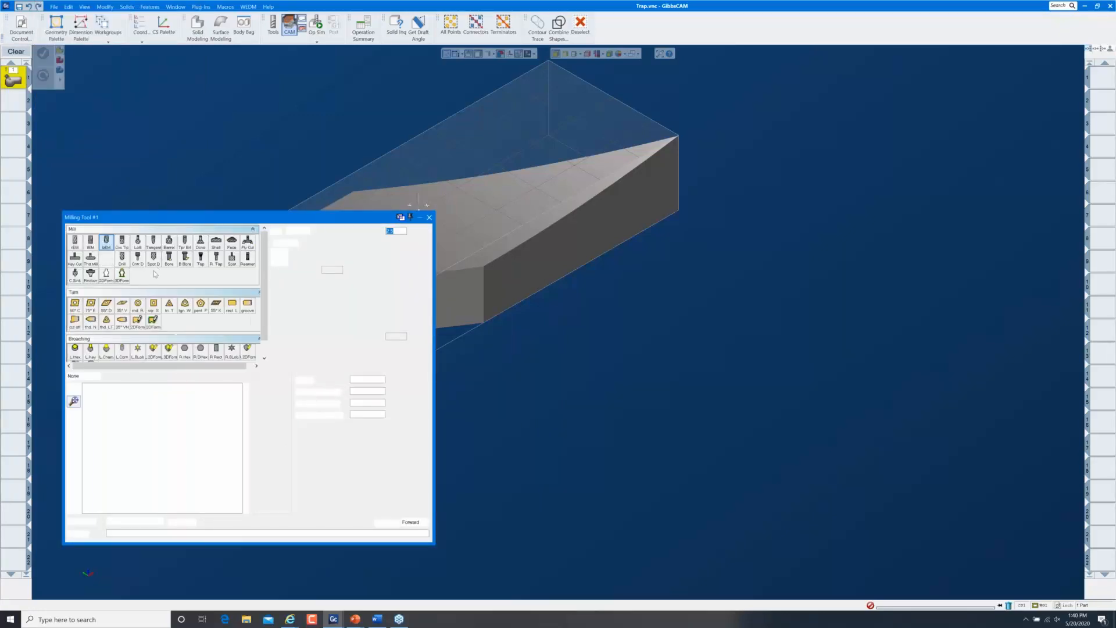
double_click(335, 268)
type(".5")
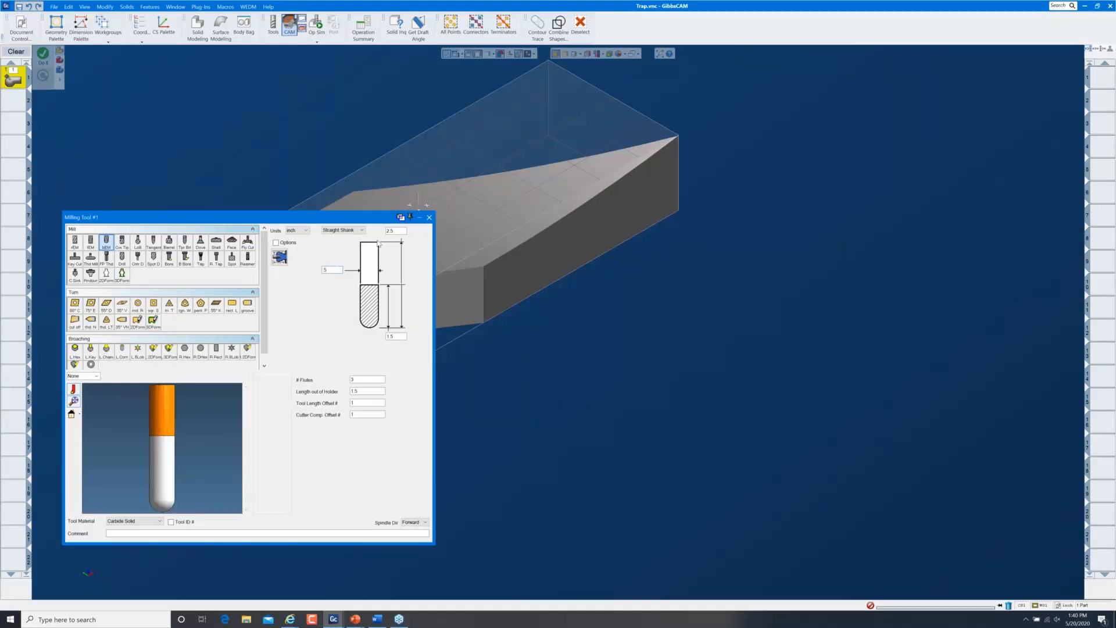
left_click(428, 218)
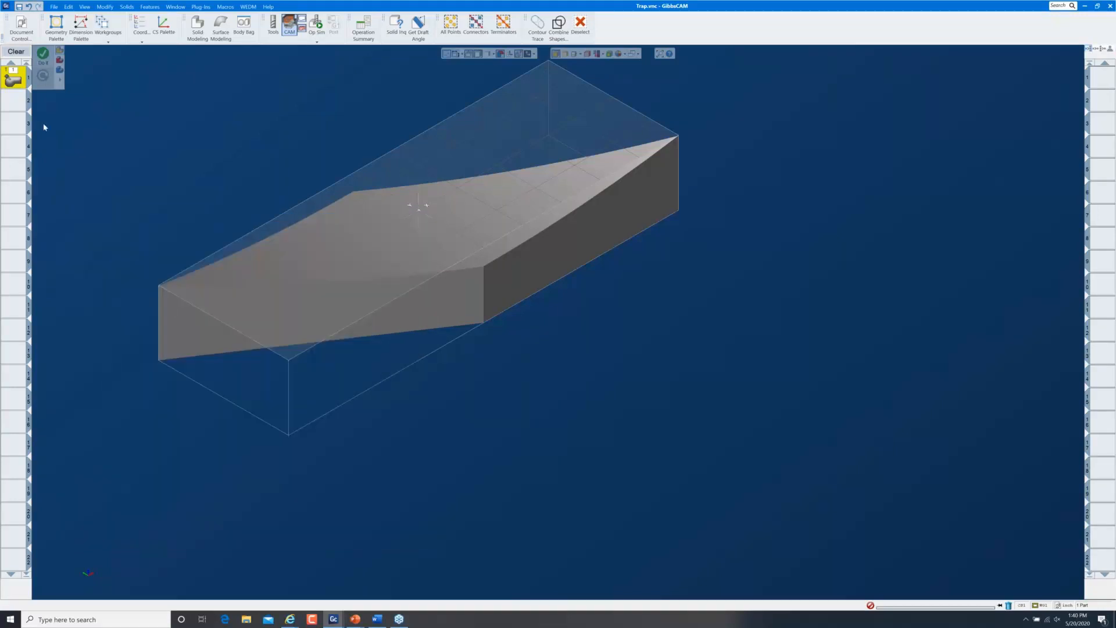
In the 5-Axis process, set the surface pattern to Morph between 2 curves and pick the part's curved top face as the drive surface
left_click(19, 85)
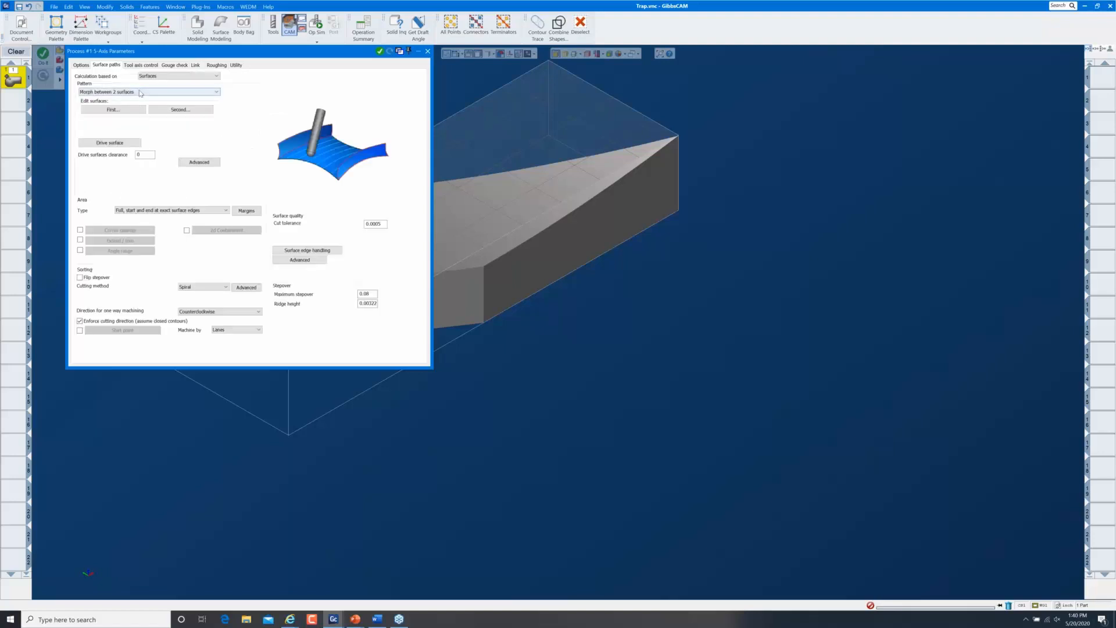
left_click(139, 92)
left_click(137, 110)
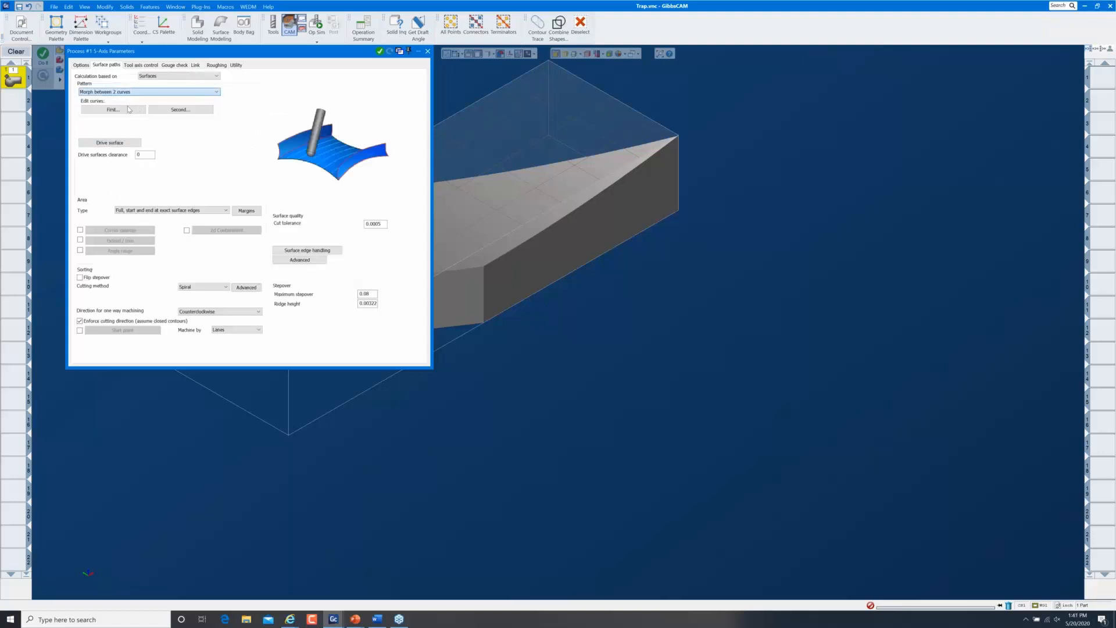
left_click(118, 143)
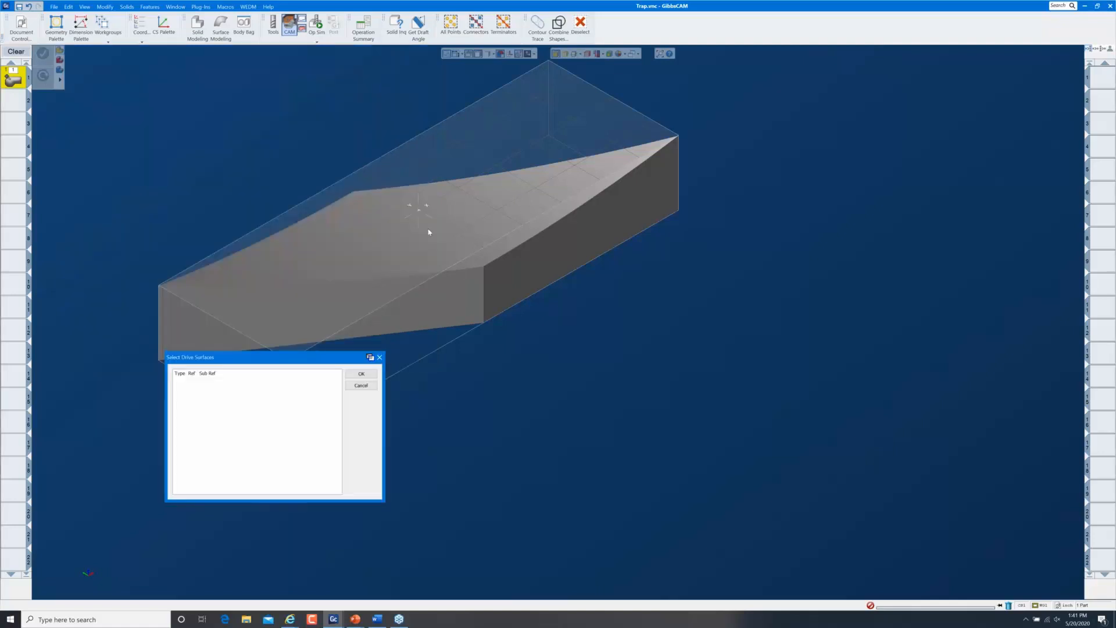
left_click(418, 207)
left_click(362, 373)
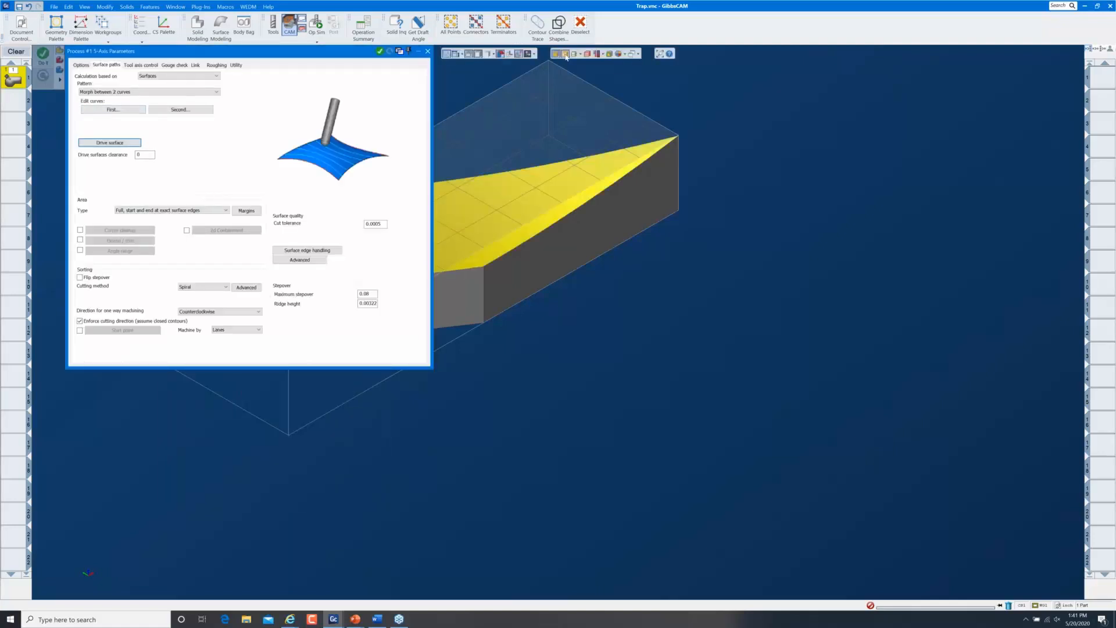
Assign the two opposite long edges of the top face as the first and second edge curves
left_click(116, 109)
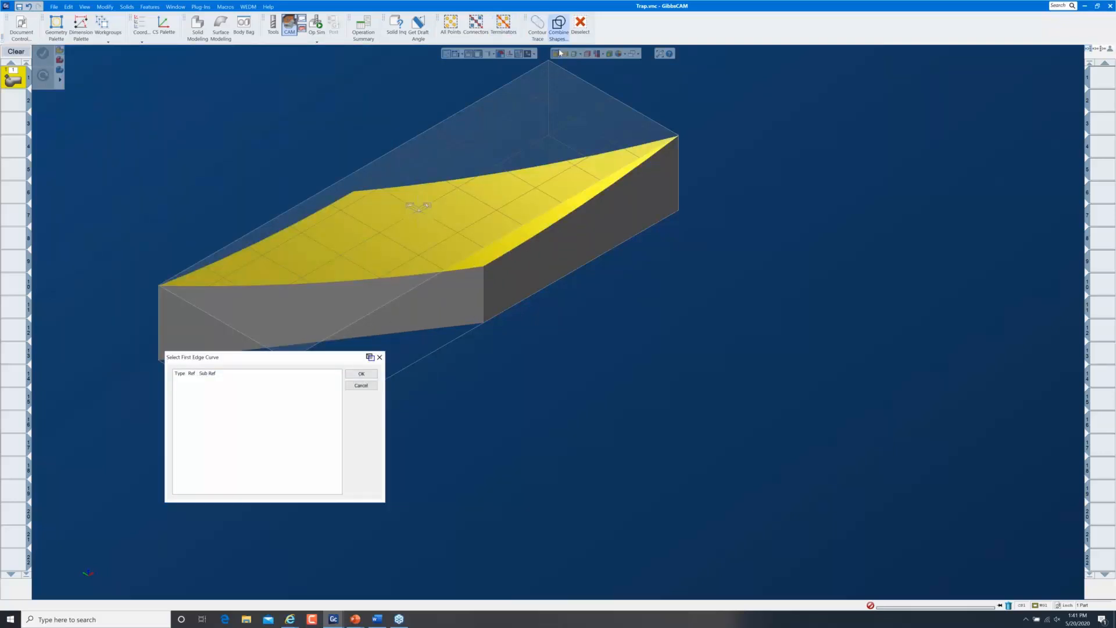
left_click(581, 213)
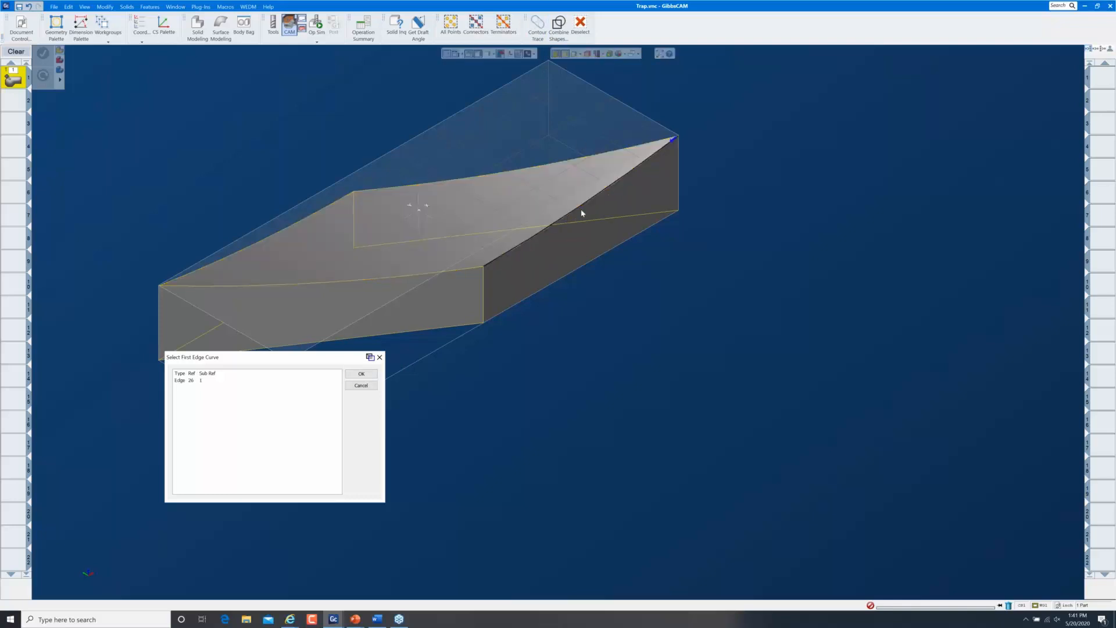
left_click(360, 375)
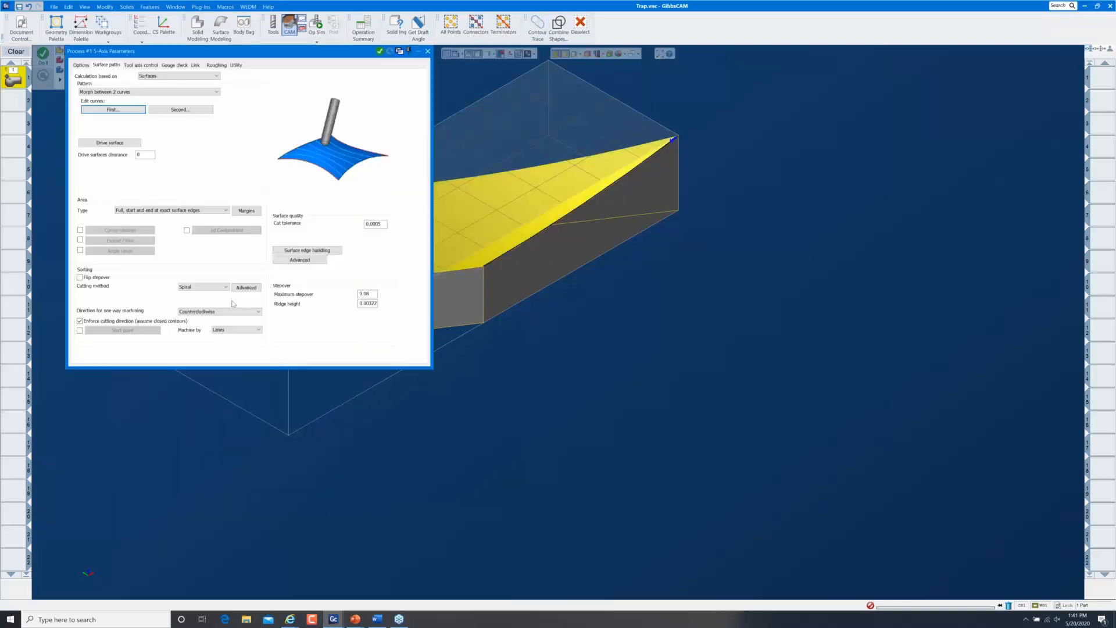
left_click(180, 109)
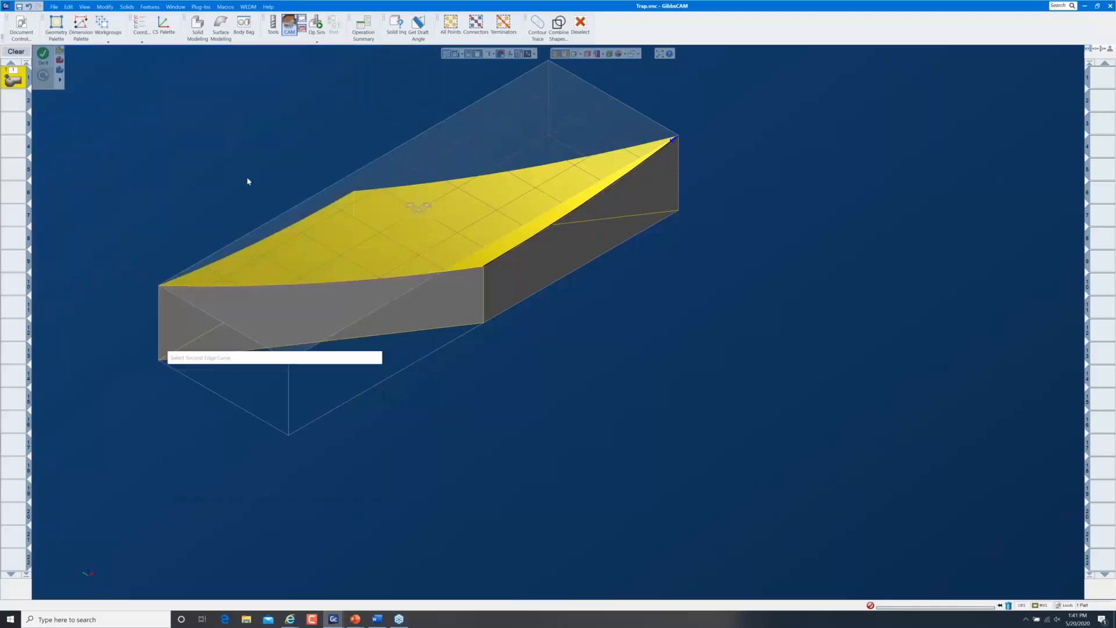
left_click(271, 234)
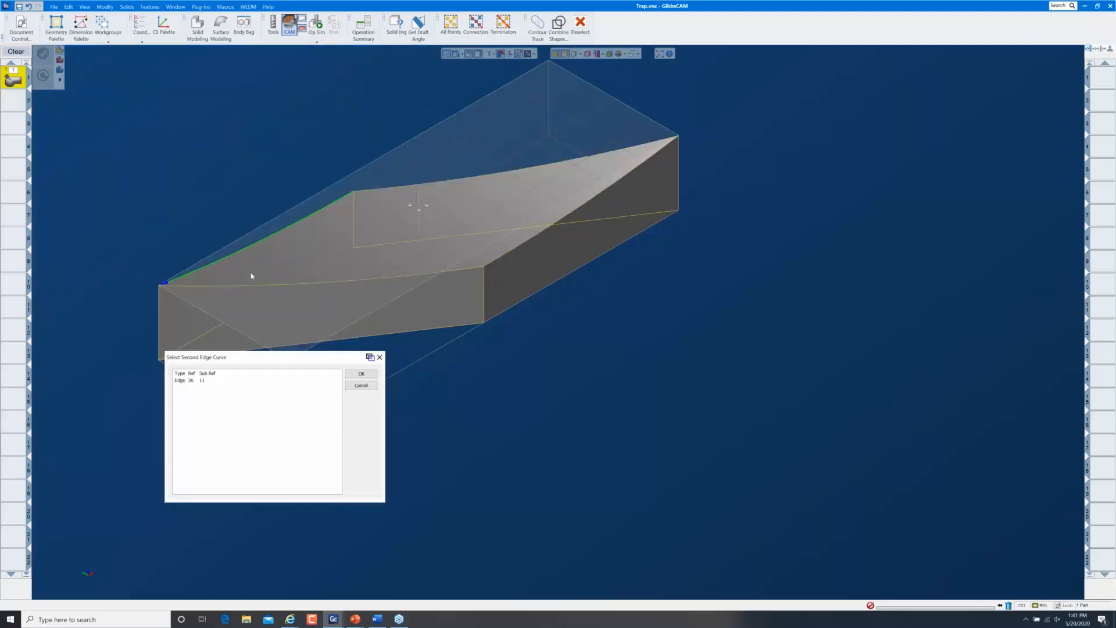
left_click(372, 377)
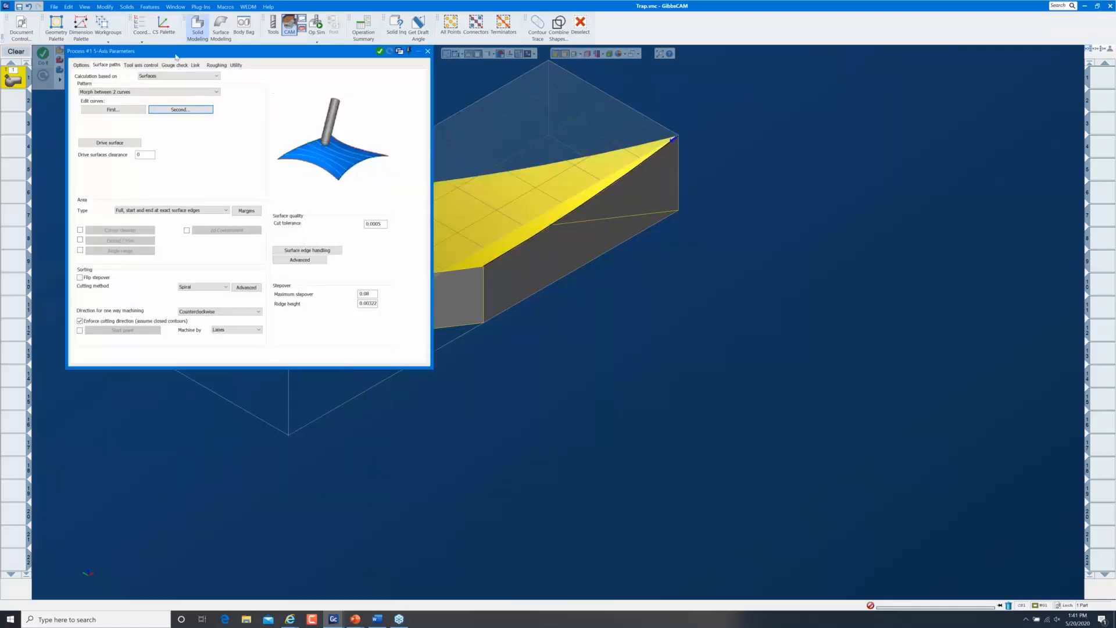
Keep the 5 Axis output format, set the tool axis to Not be tilted and stays normal to surface, and generate the toolpath
left_click(150, 65)
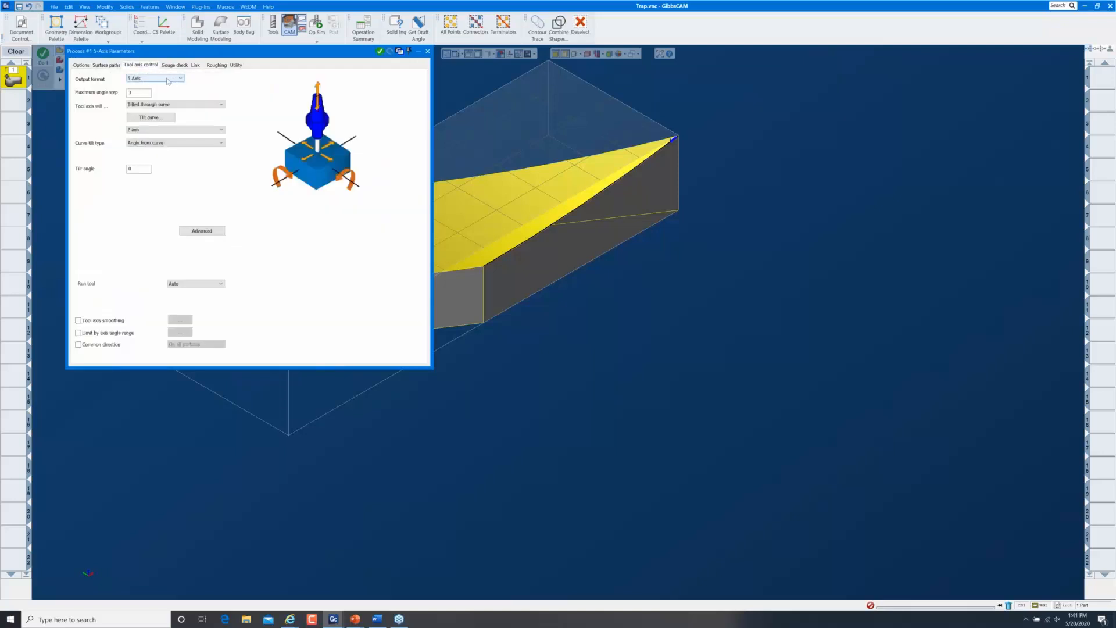
left_click(162, 79)
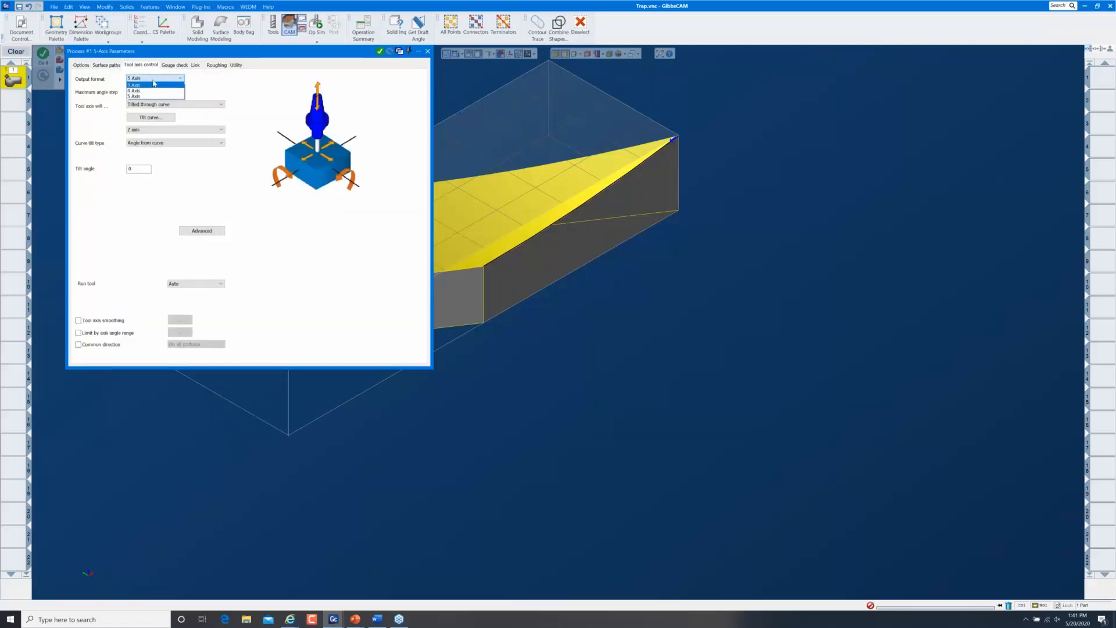
left_click(154, 79)
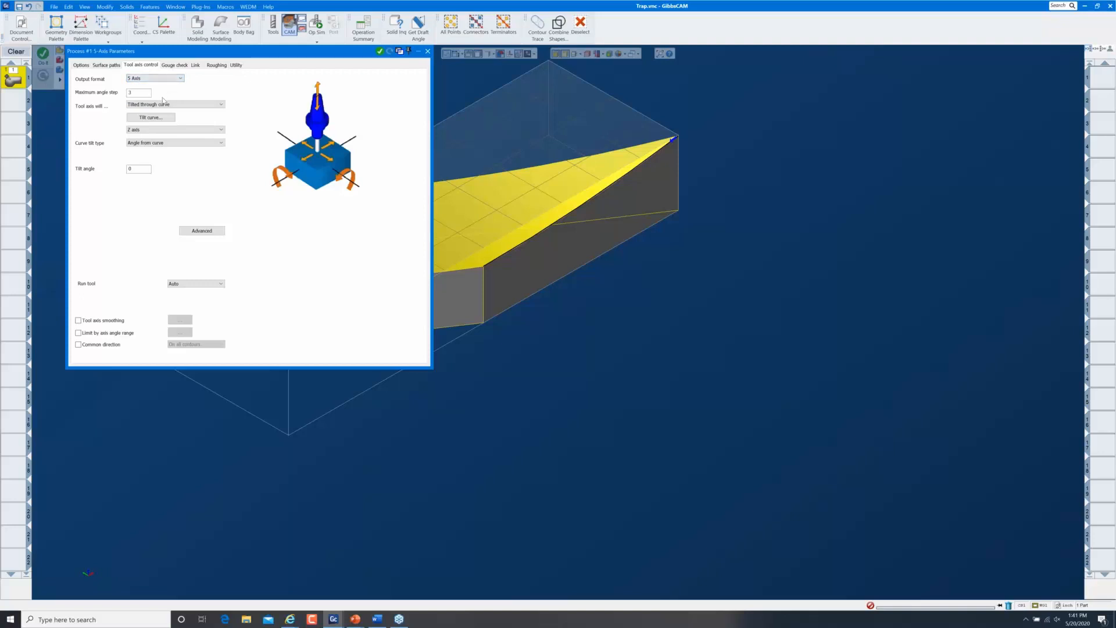
left_click(159, 105)
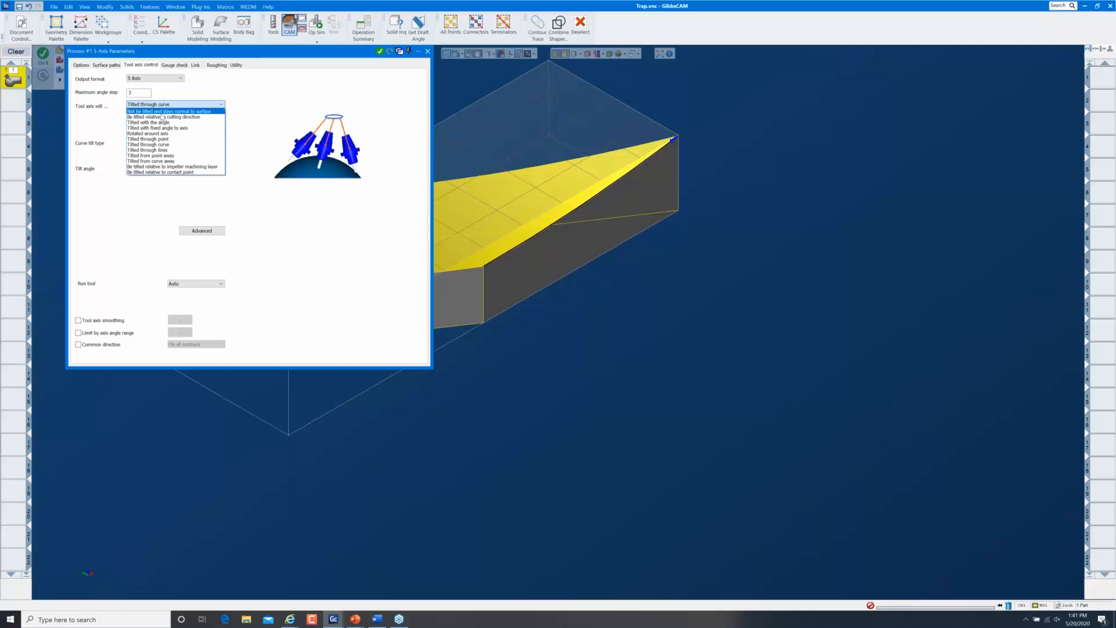
left_click(164, 112)
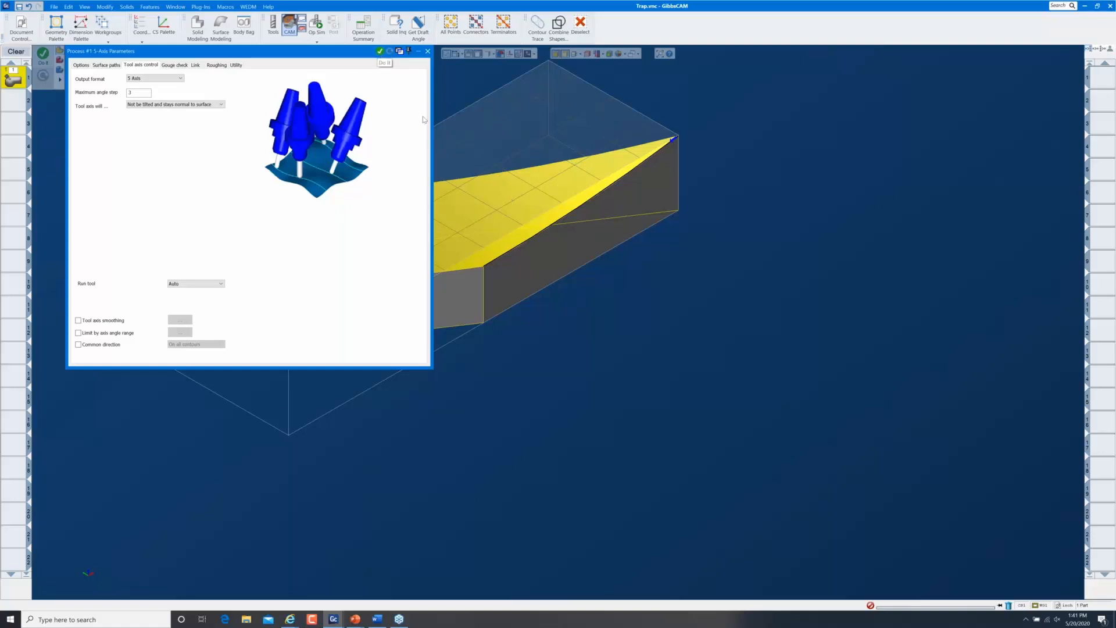
left_click(380, 53)
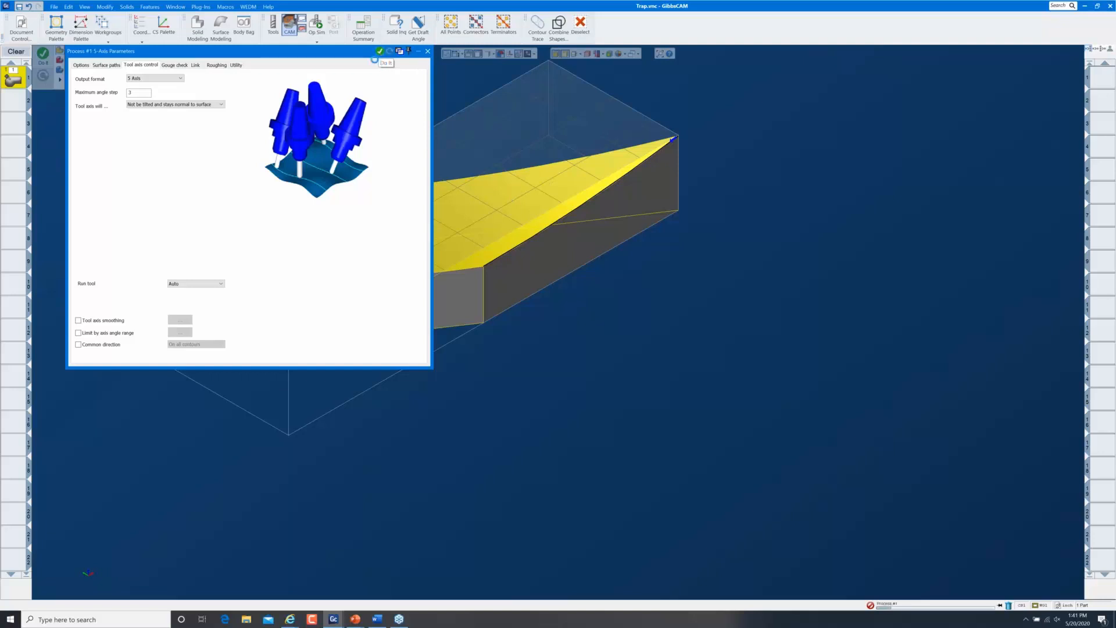
Read the full status message of the 5-Axis calculation in the process progress list
left_click_drag(354, 56, 861, 156)
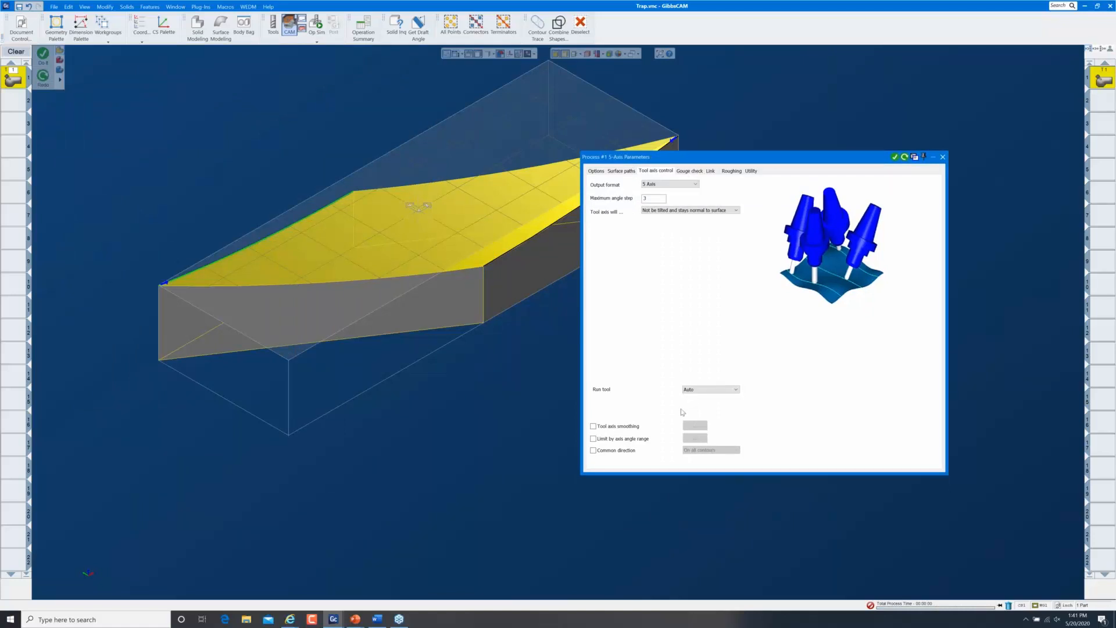
left_click(1000, 605)
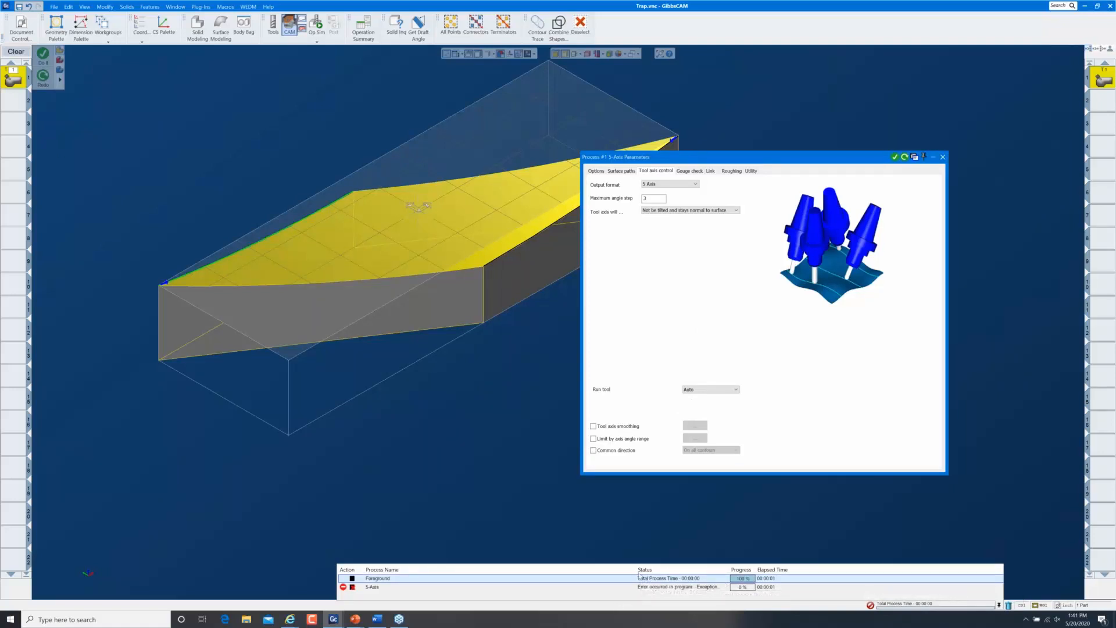
left_click_drag(614, 578, 491, 576)
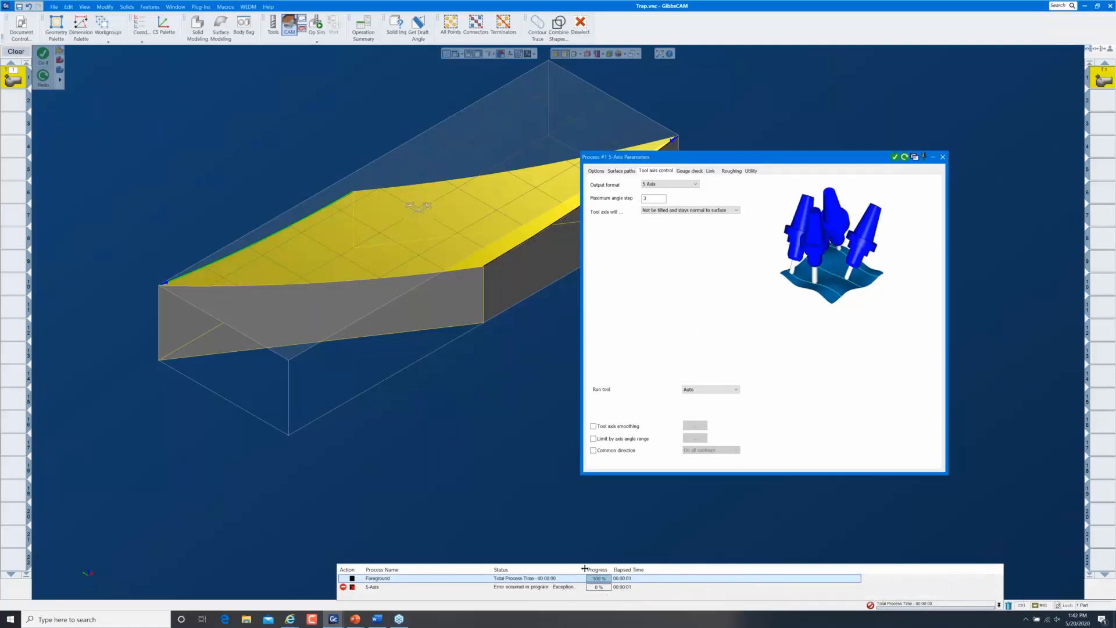
left_click_drag(594, 570, 734, 577)
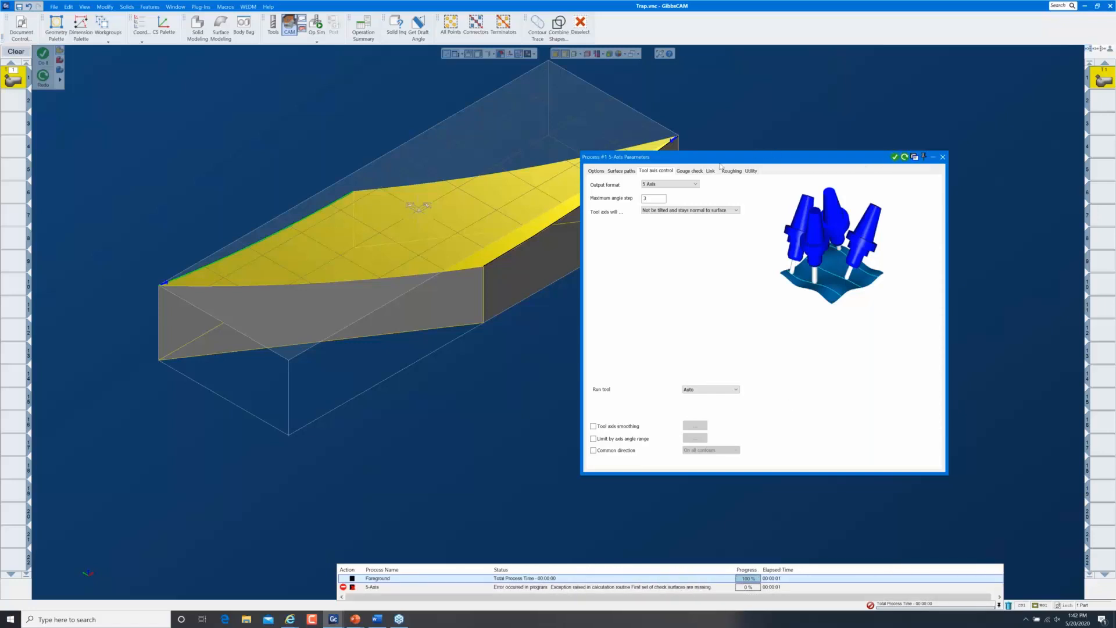
Restore the process's default parameters and choose Morph between 2 curves as the surface path pattern again
left_click(599, 172)
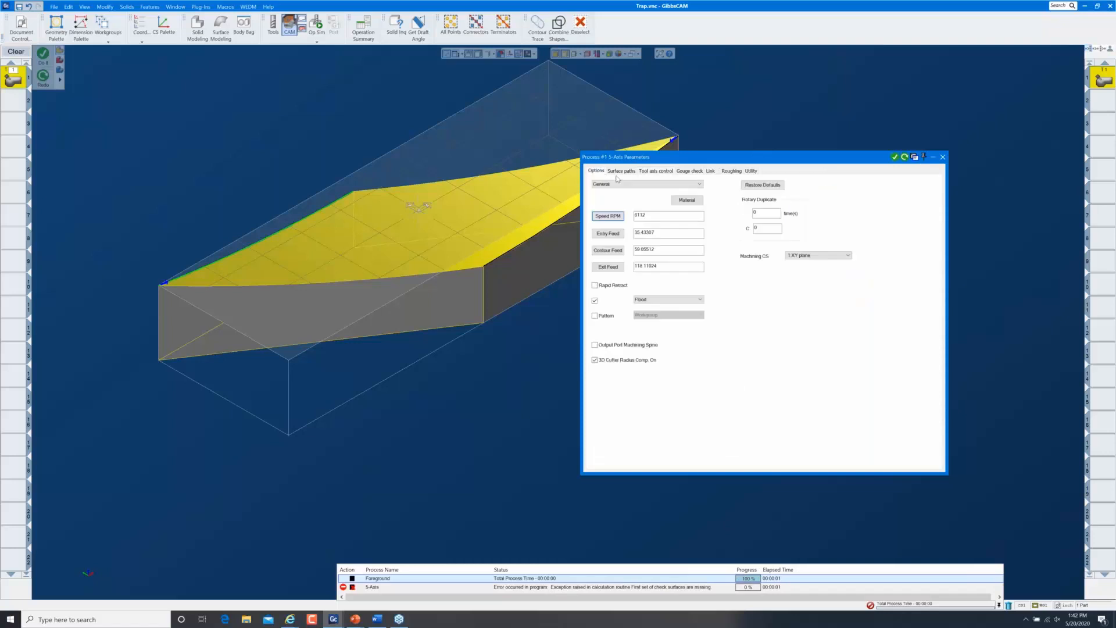
left_click(751, 186)
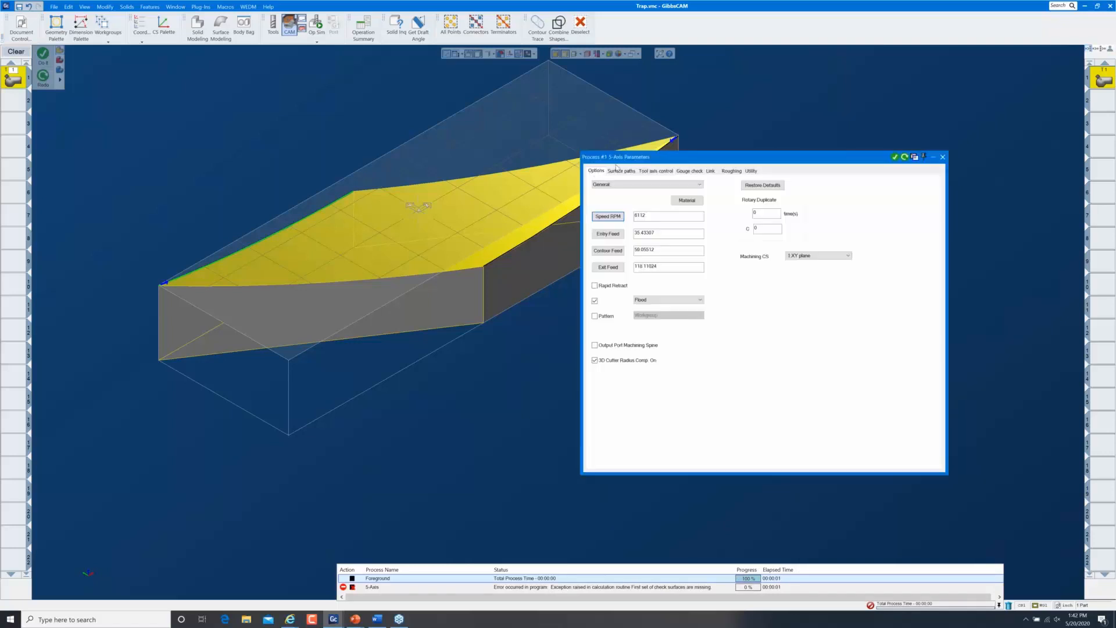
left_click(618, 171)
left_click(669, 198)
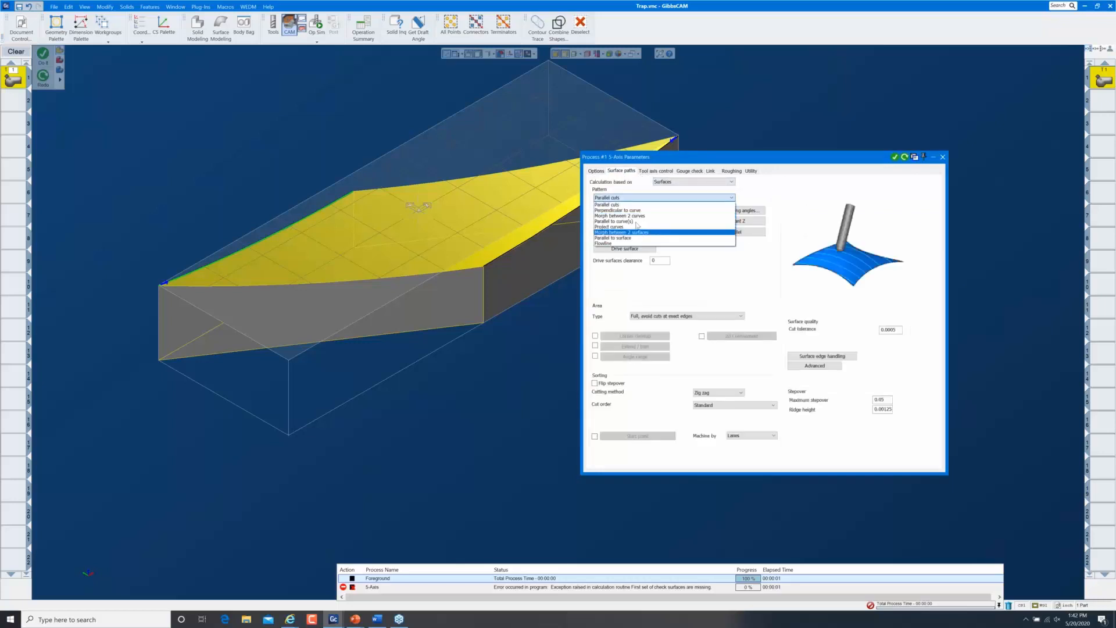
left_click(633, 216)
Reconfirm the drive surface and the first and second edge curves, and regenerate the toolpath
left_click(626, 249)
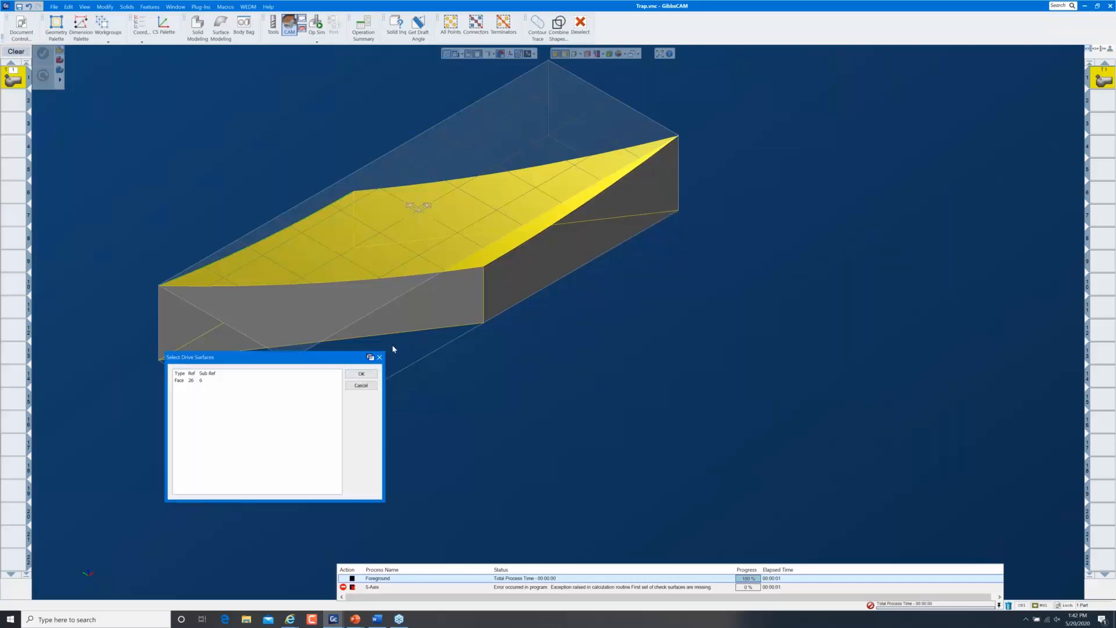
left_click(361, 375)
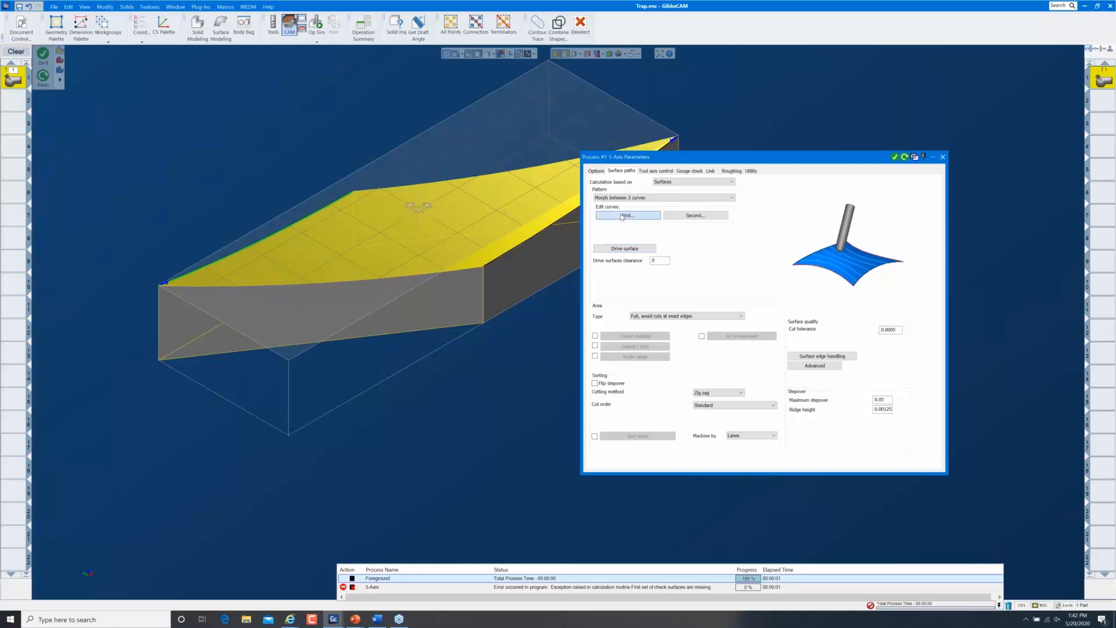
left_click(628, 216)
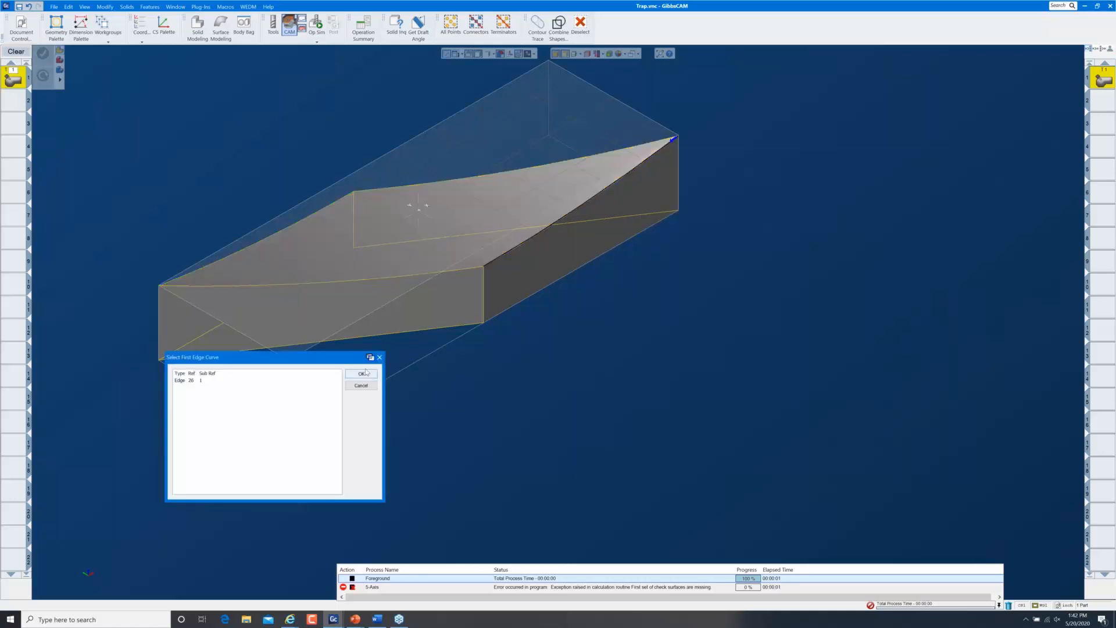
left_click(361, 373)
left_click(695, 215)
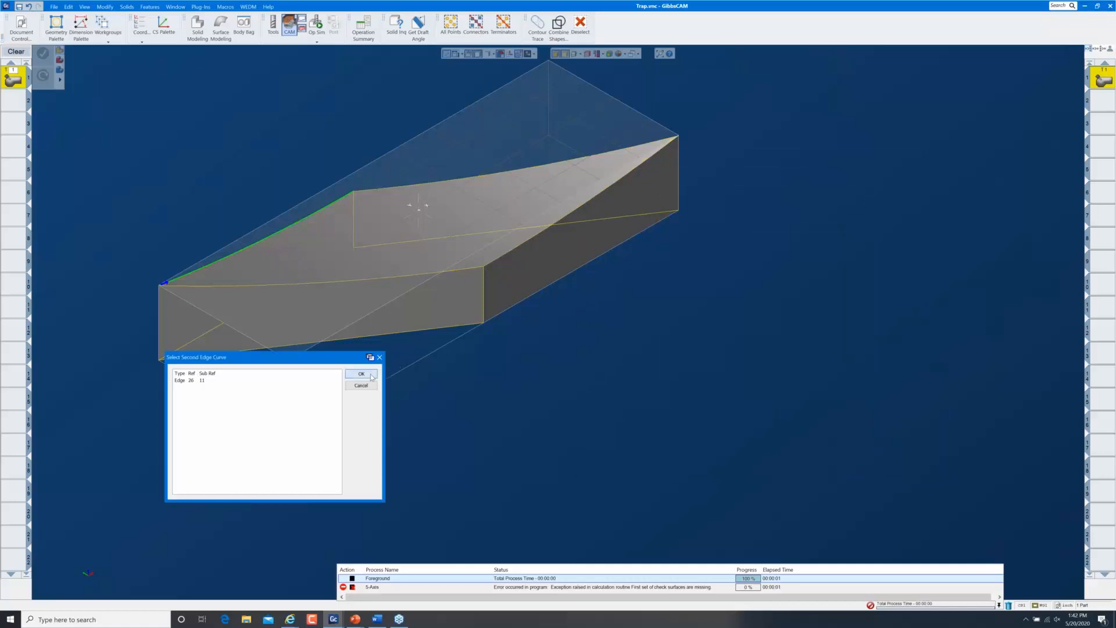
left_click(361, 374)
left_click(903, 157)
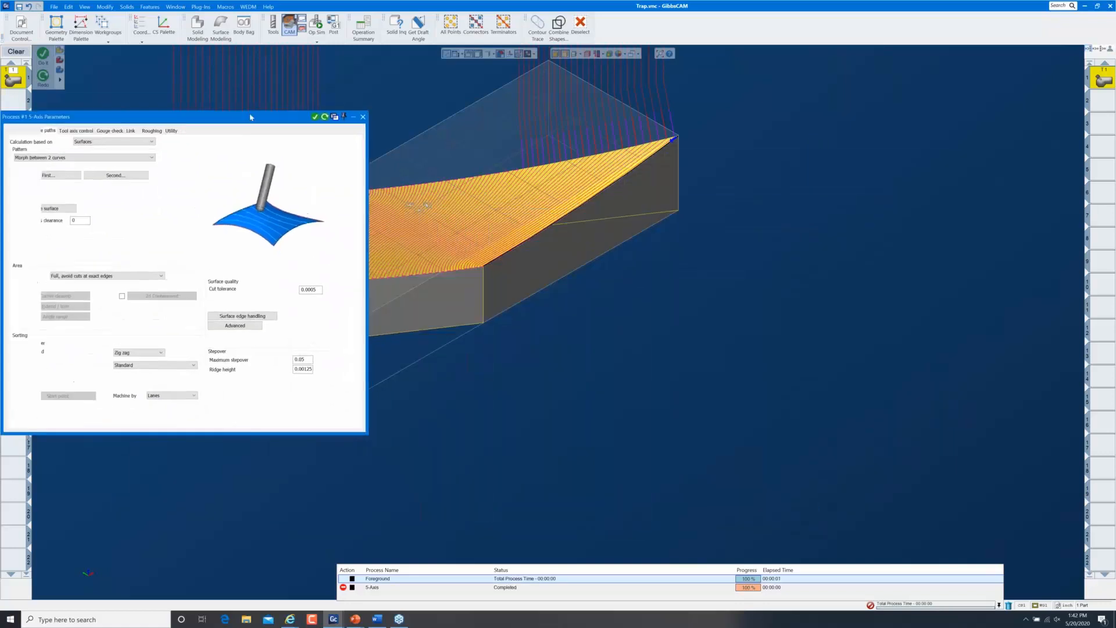
Enable Extend edge curve in the surface edge handling and regenerate the toolpath
middle_click_drag(610, 228, 839, 284)
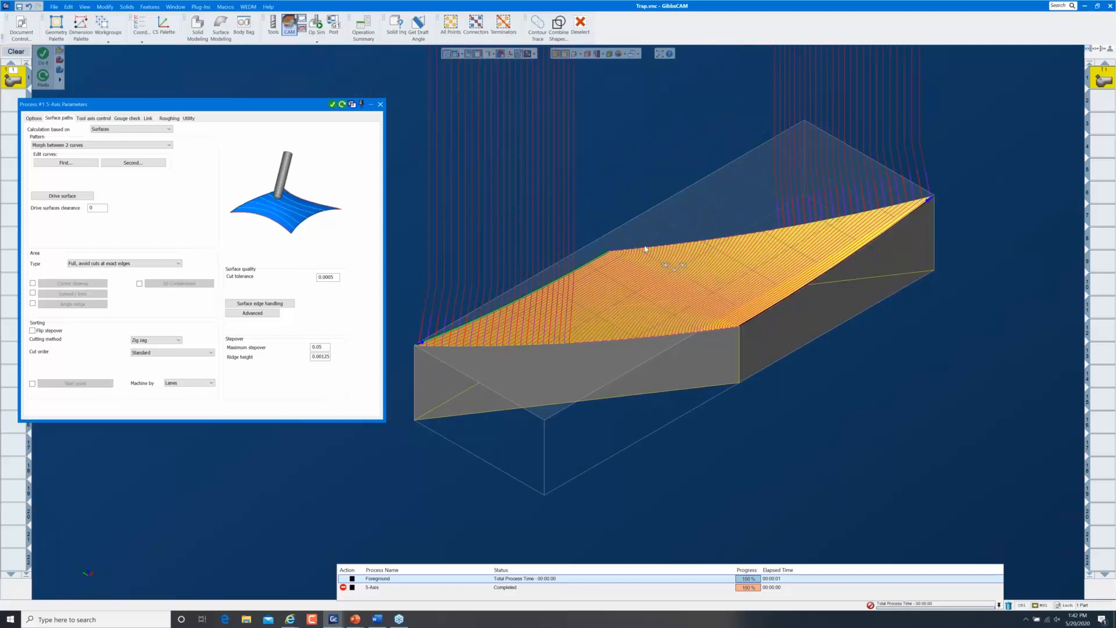
key("ctrl+h")
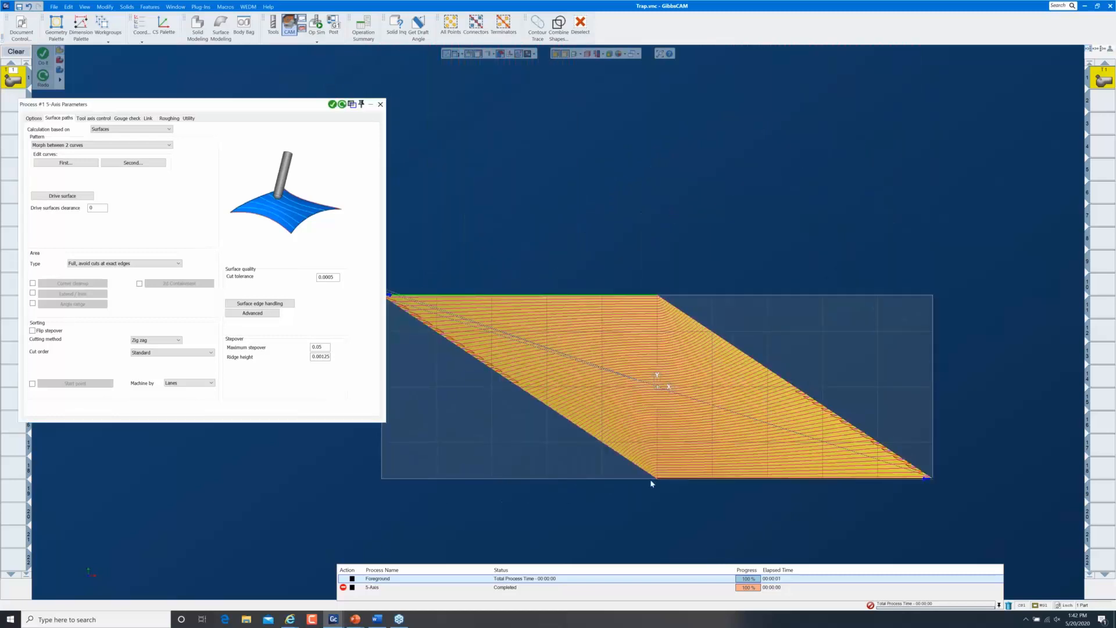
left_click_drag(587, 429, 736, 529)
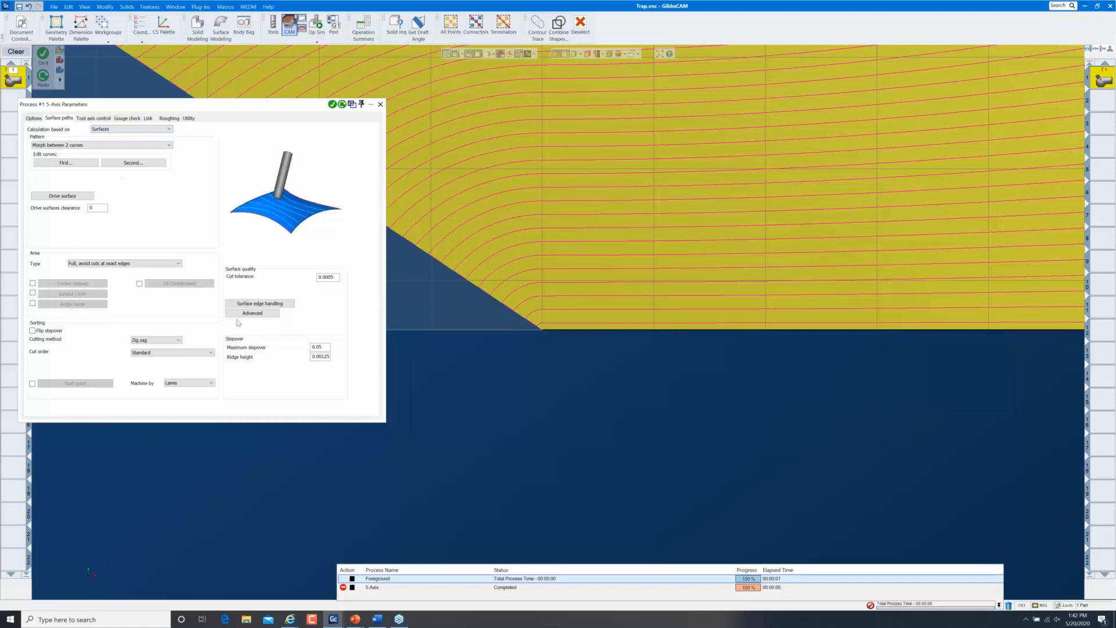
left_click(263, 303)
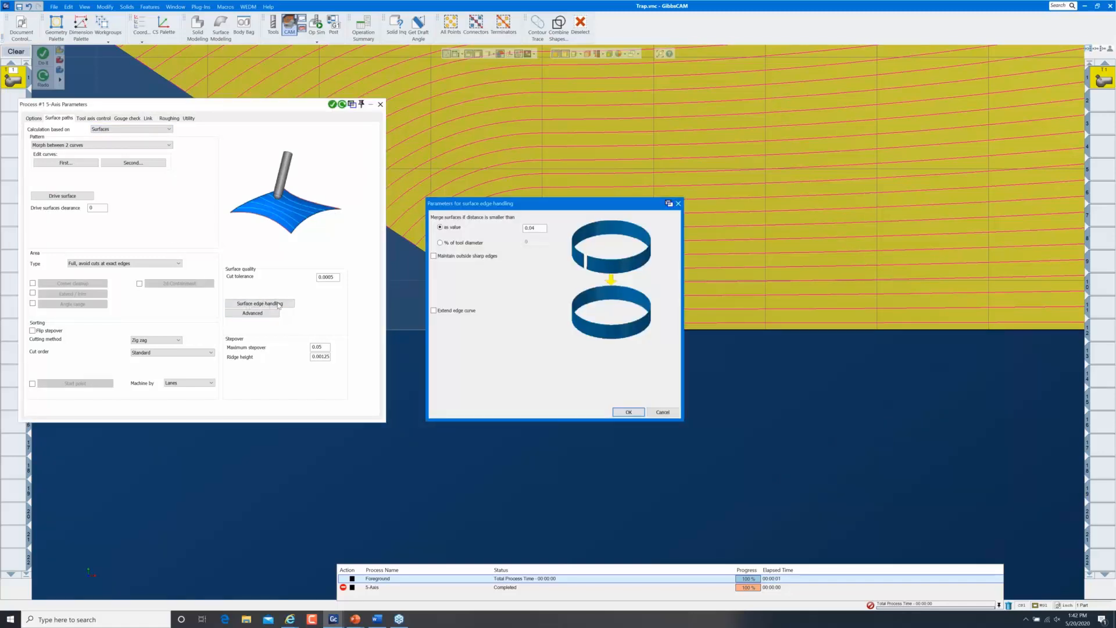
left_click(434, 310)
left_click(638, 413)
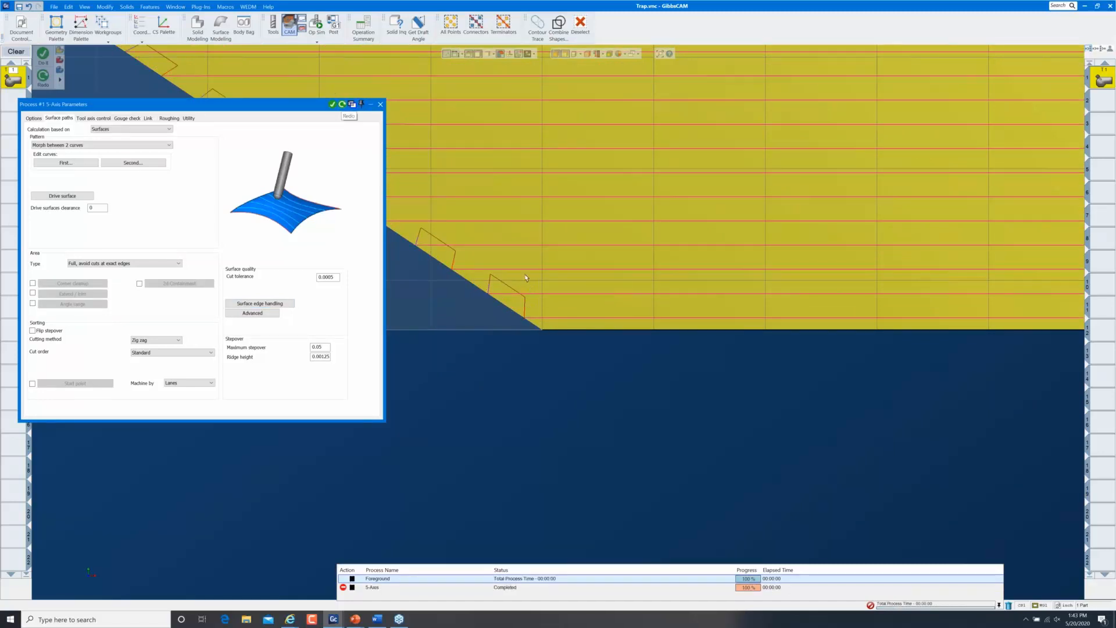
key("ctrl+i")
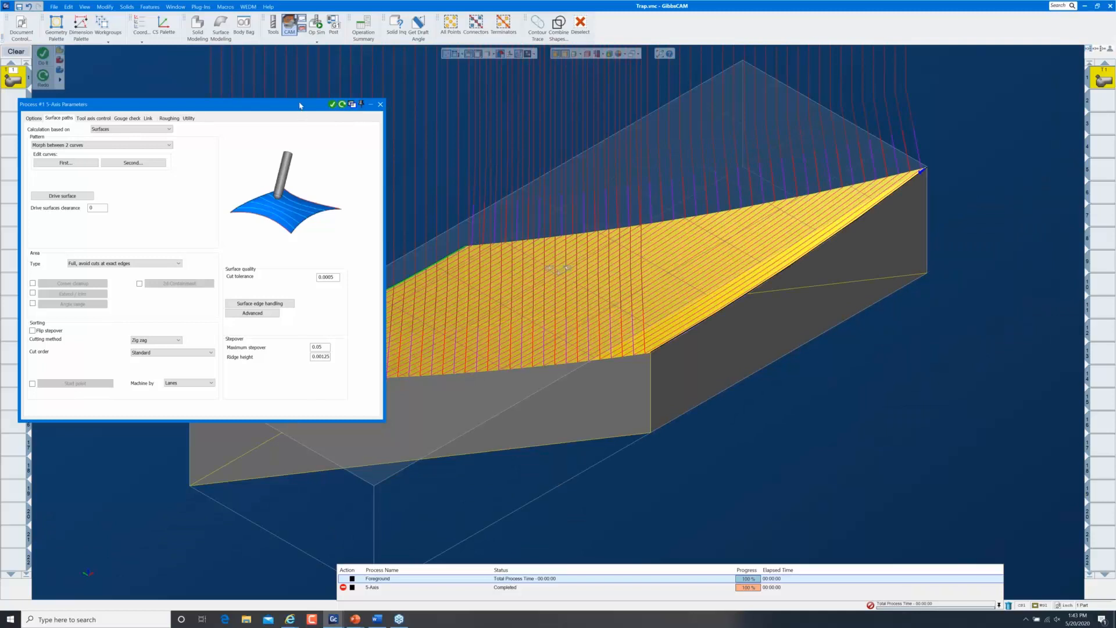
left_click_drag(300, 104, 316, 206)
left_click_drag(294, 168, 317, 179)
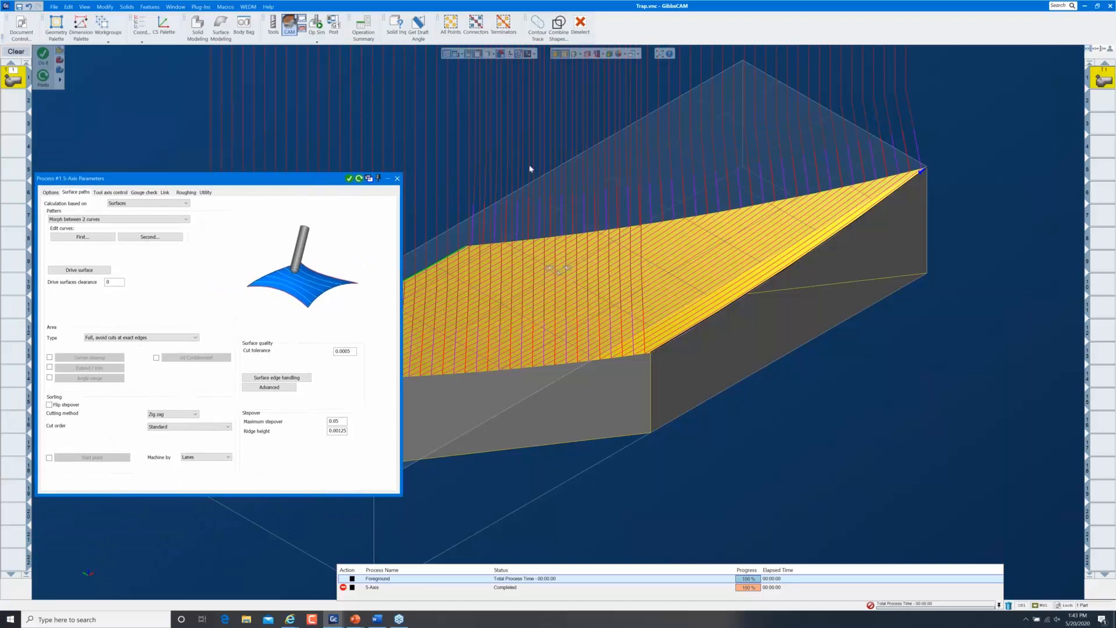
Set the small moves between slices to Follow surfaces in the process's link settings
left_click(168, 194)
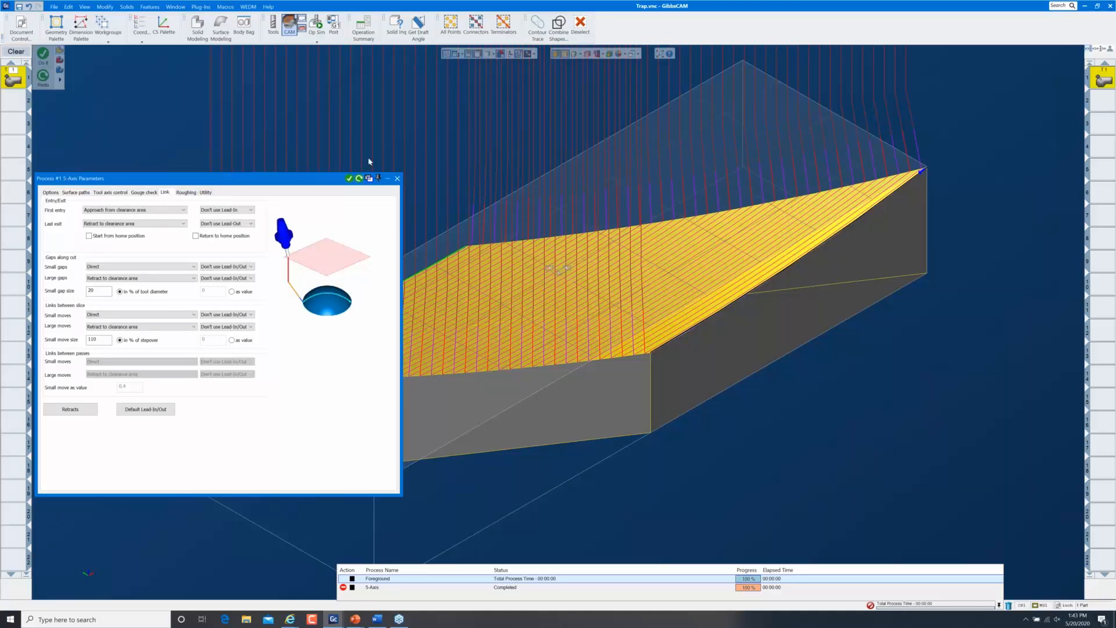
key("ctrl+h")
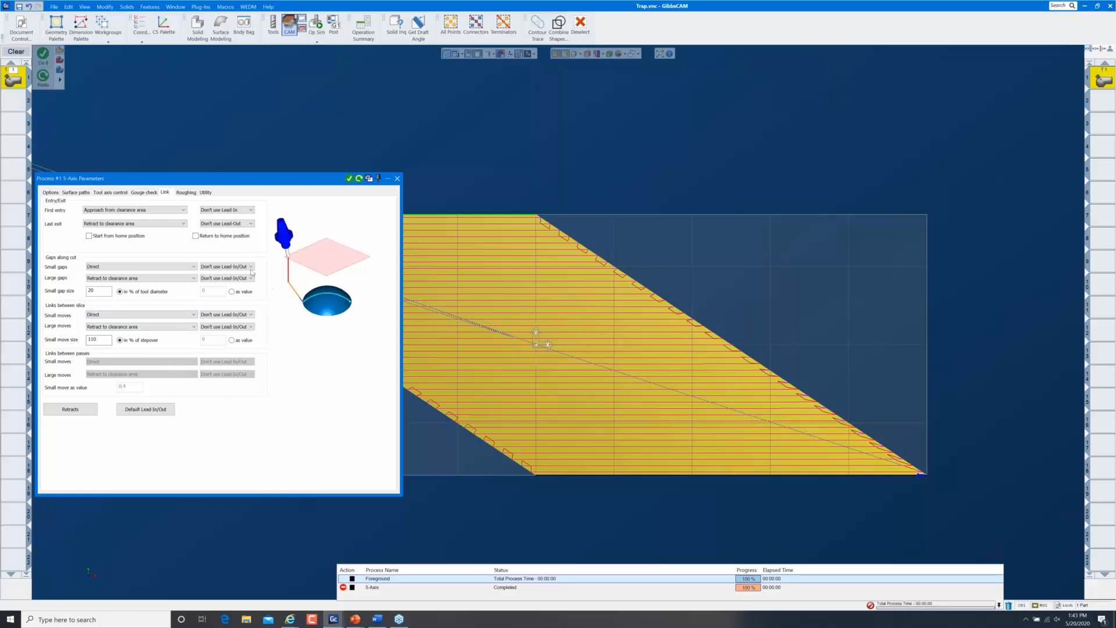
left_click(76, 192)
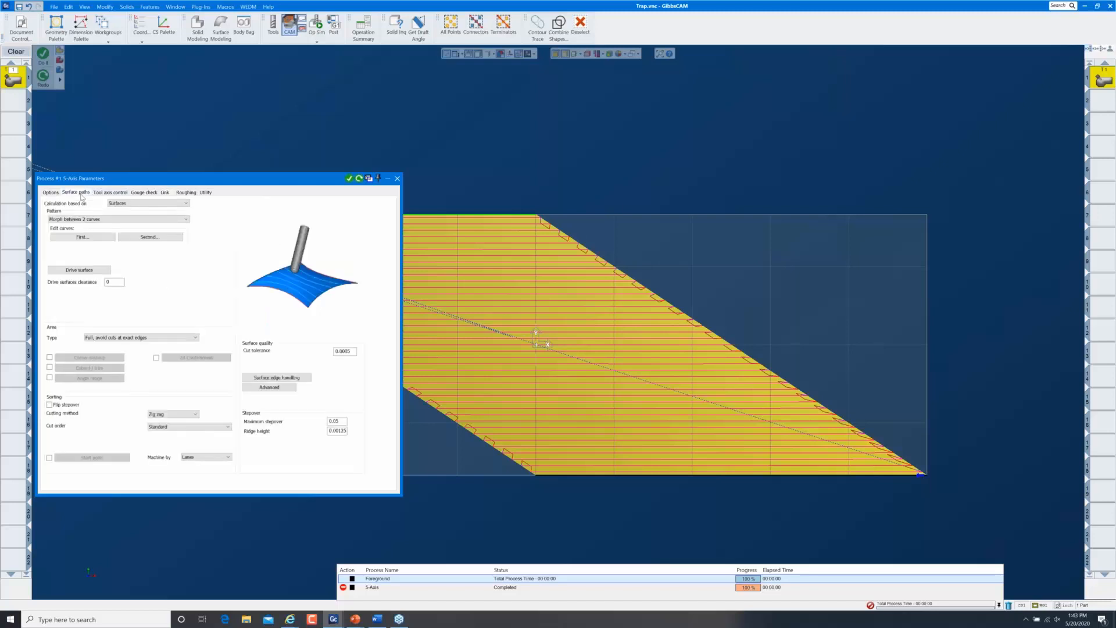
left_click(106, 193)
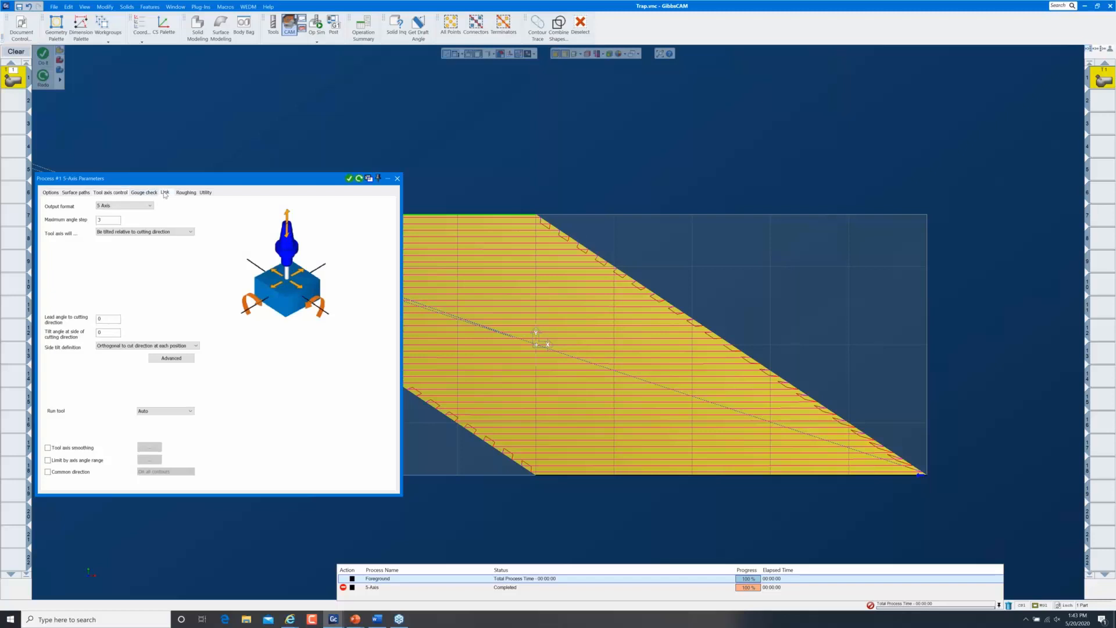
left_click_drag(919, 474, 947, 509)
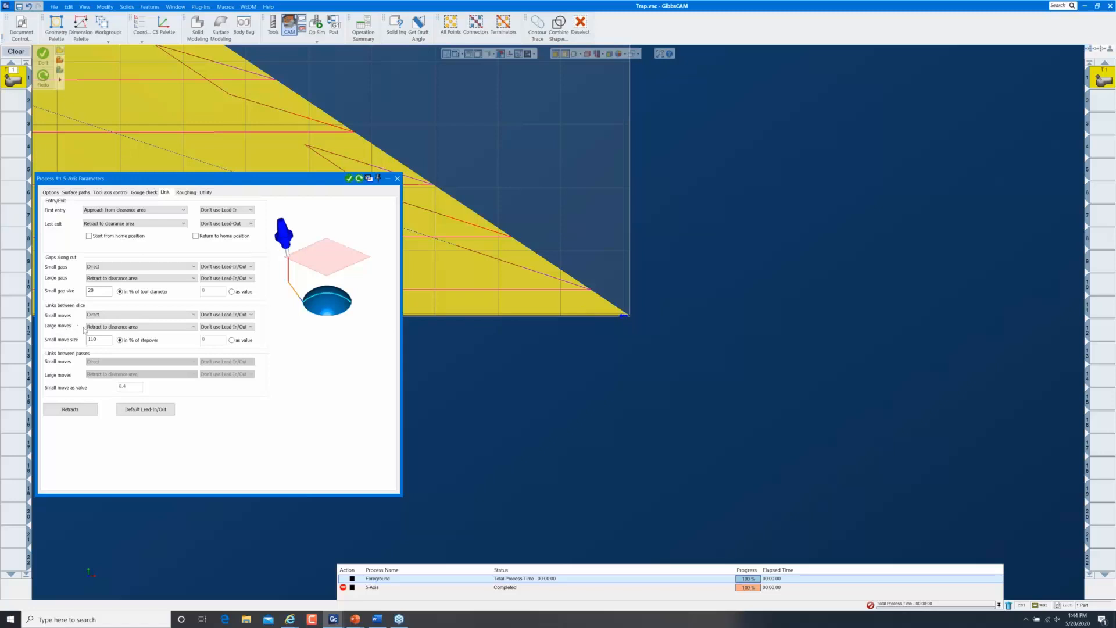
left_click(183, 317)
left_click(125, 327)
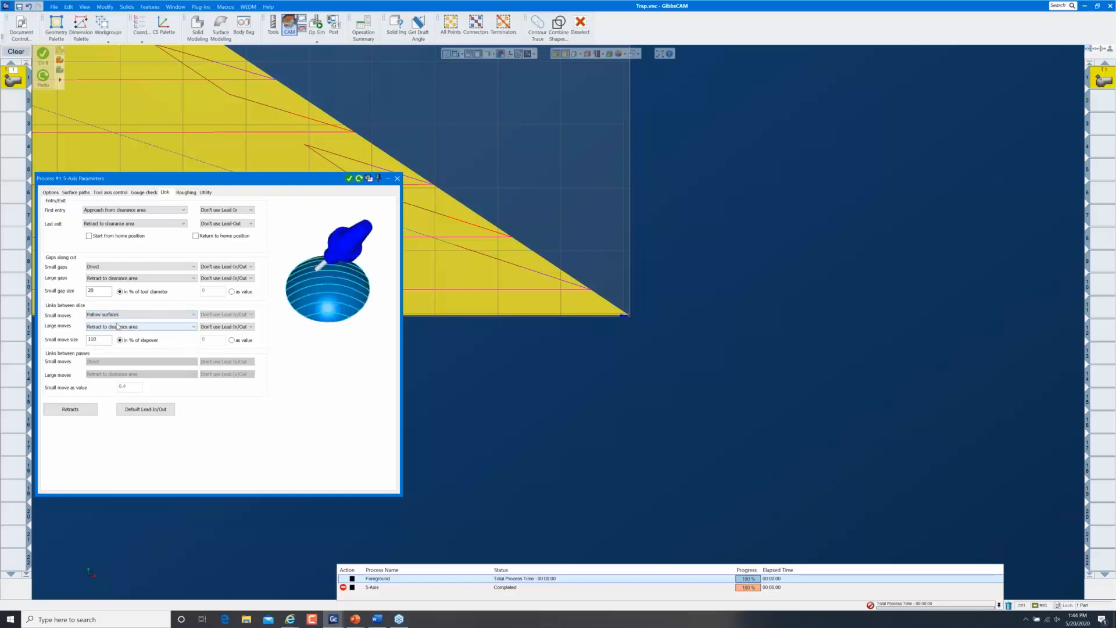
Set the small move size for links between slices to 500 % of stepover and regenerate the toolpath
left_click(97, 343)
double_click(97, 344)
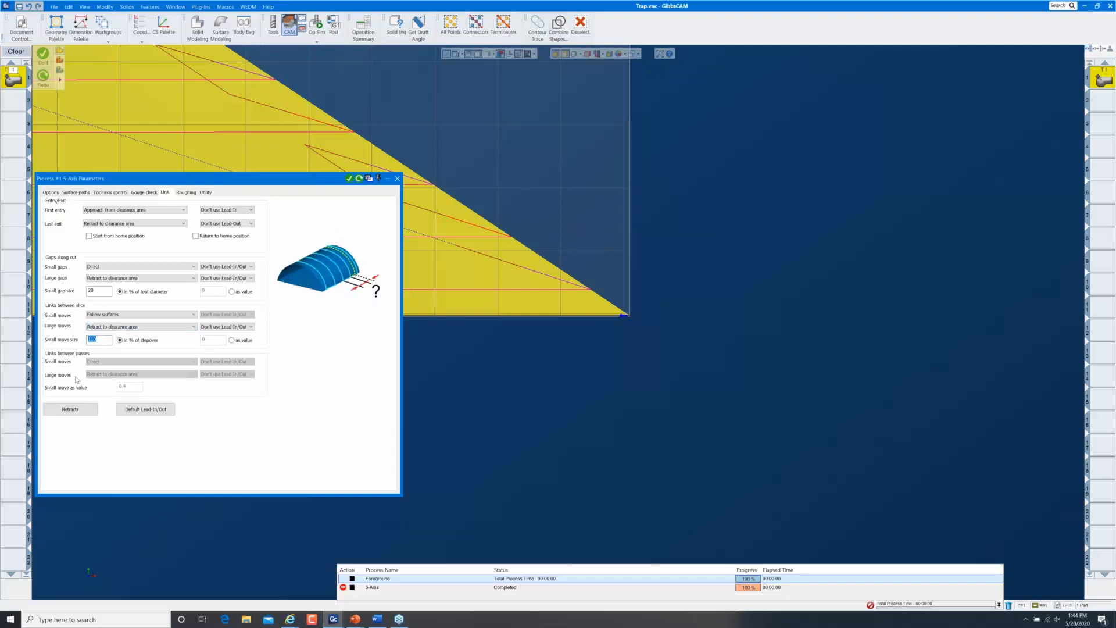
type("500")
left_click(358, 178)
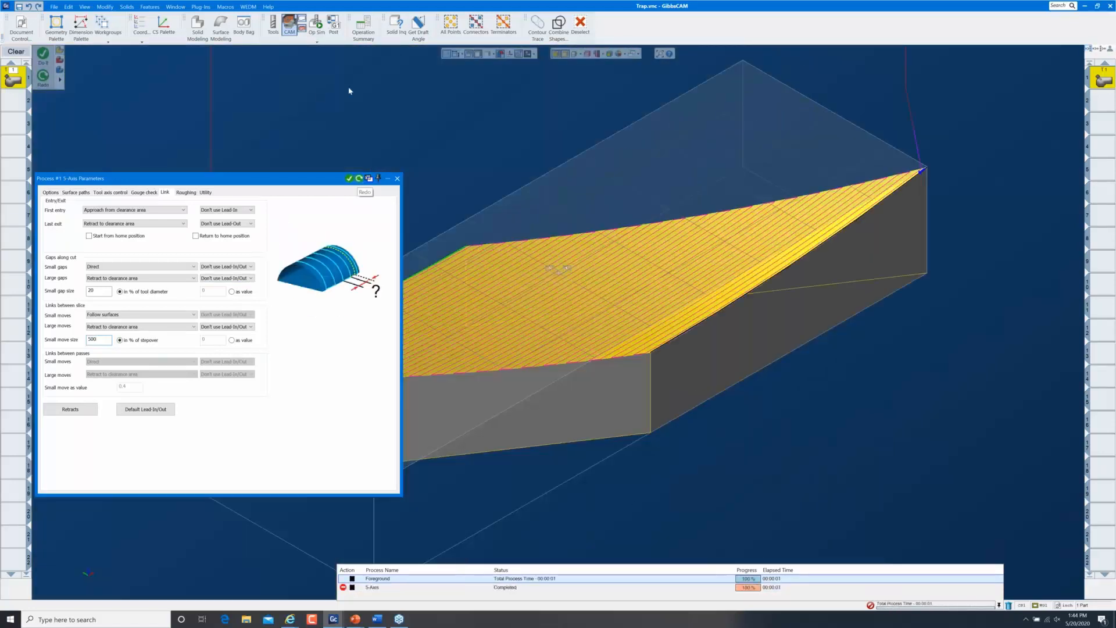
Close the 5-axis process parameters and minimize GibbsCAM to return to the Questions slide of the presentation
left_click(397, 179)
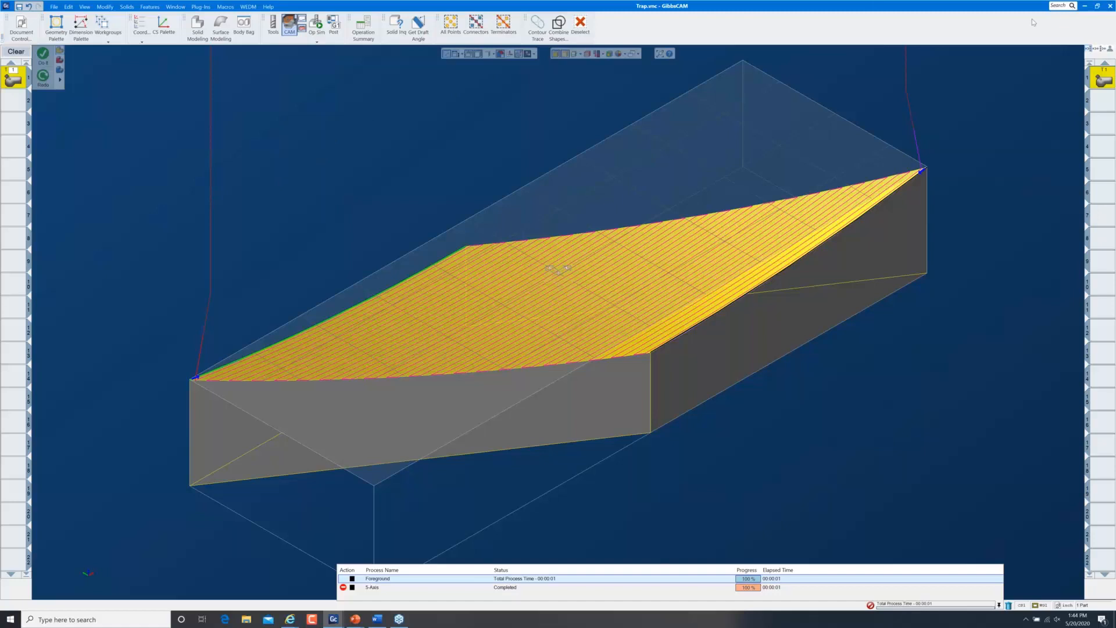
left_click(1085, 6)
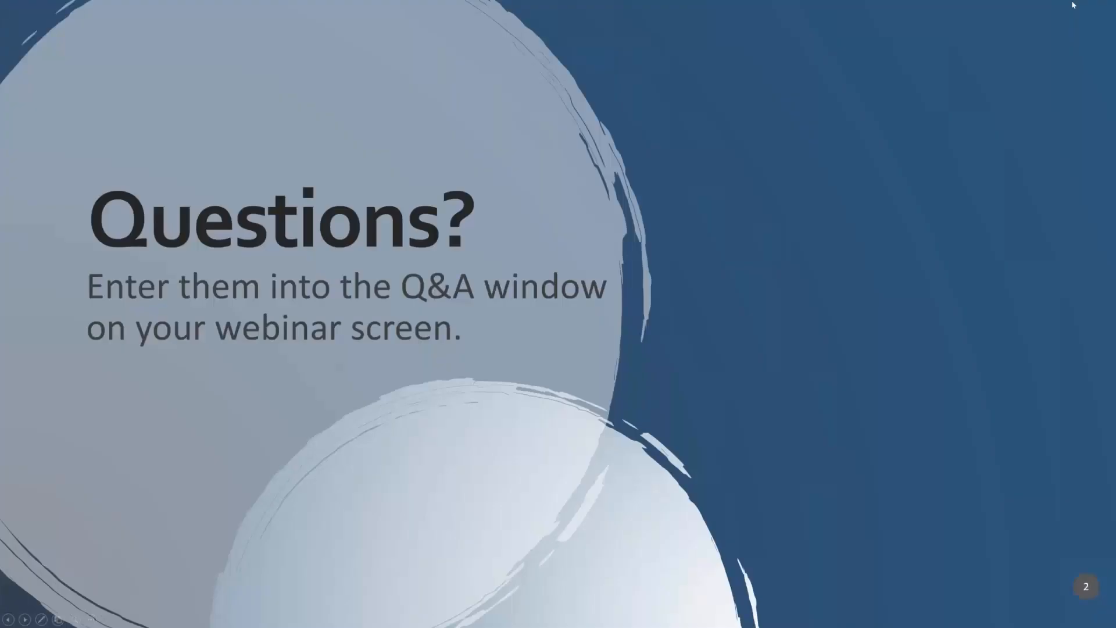